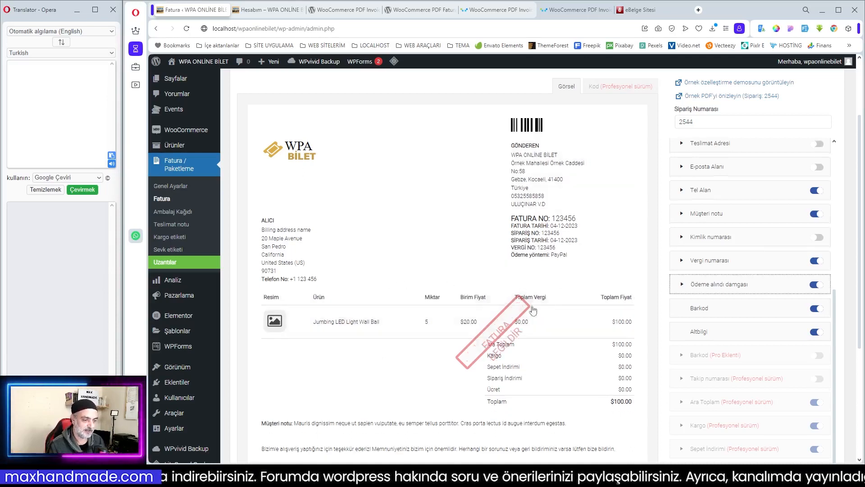
- Review the invoice template's visual preview and its field toggles, including the Profesyonel sürüm options, in the Fatura customizer
scroll(536, 270, "up", 1)
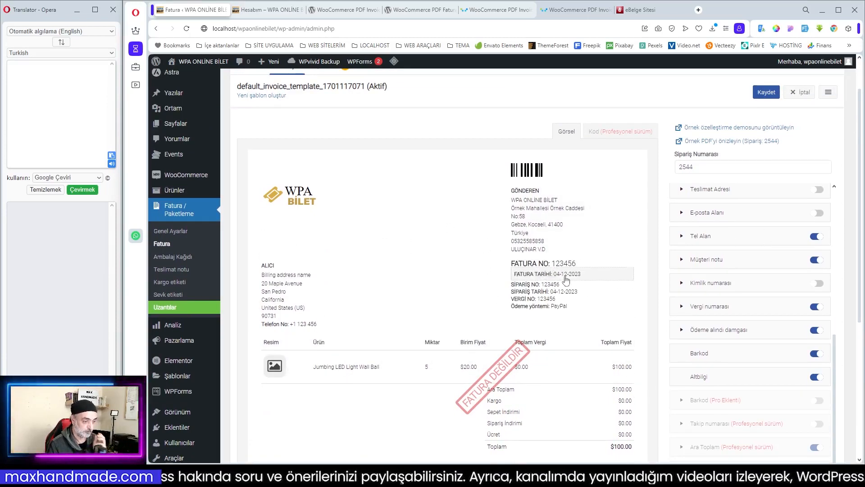
scroll(585, 271, "down", 3)
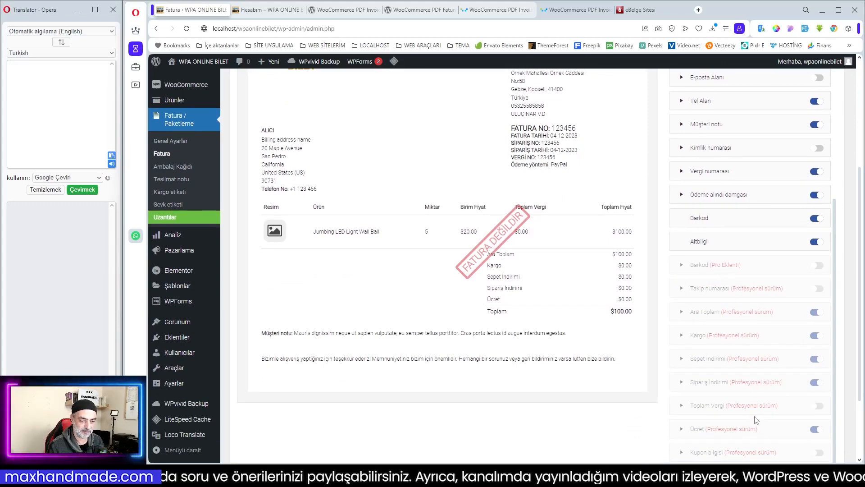
scroll(743, 335, "down", 2)
scroll(744, 356, "up", 2)
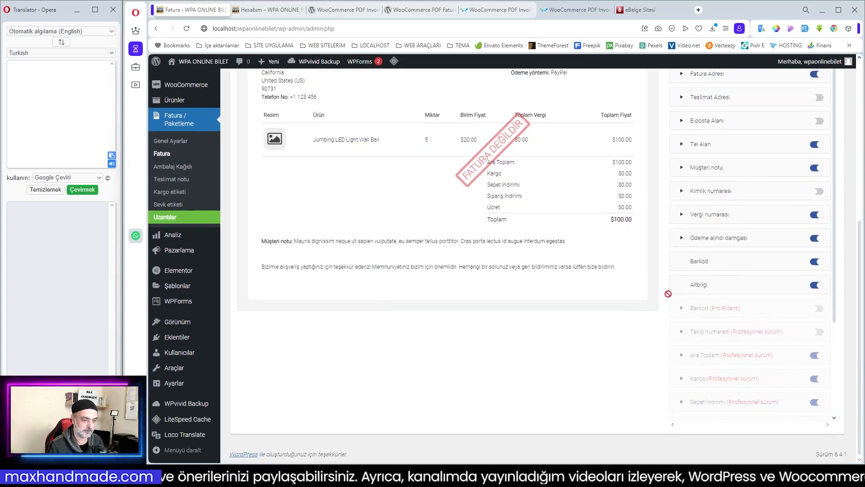
scroll(742, 329, "up", 4)
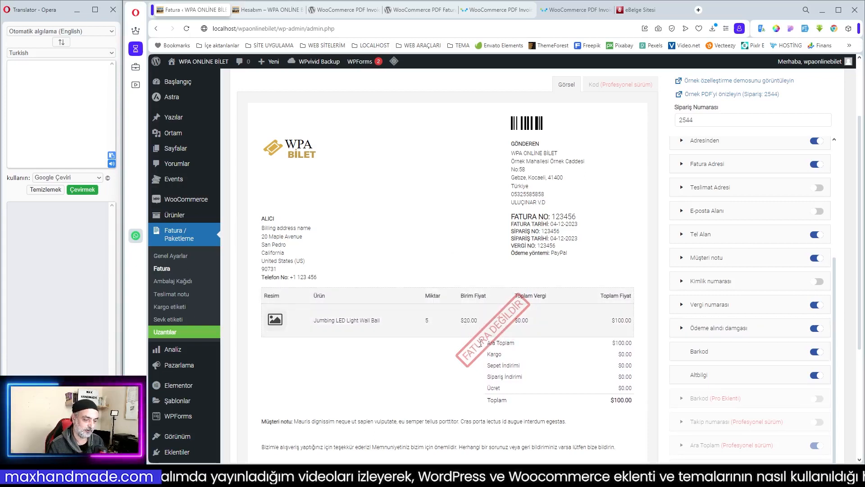
scroll(518, 311, "up", 2)
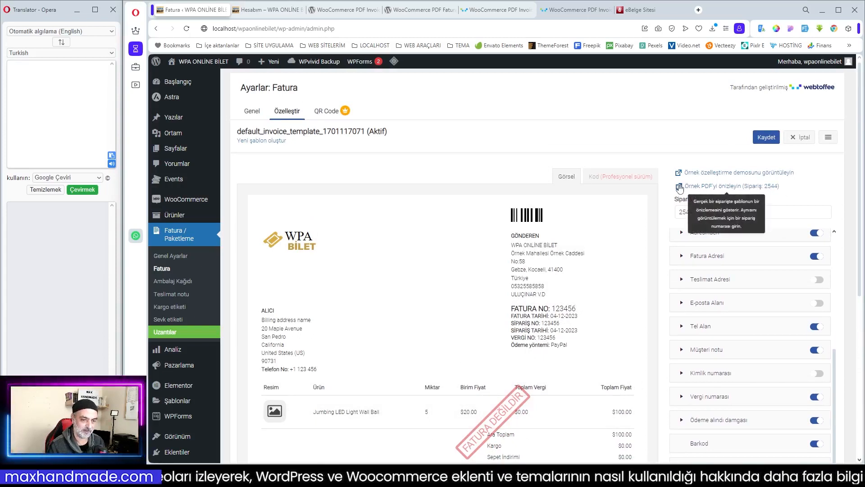
- Preview the invoice template as a sample PDF for the specified order and examine the document from header to footer note
left_click(703, 190)
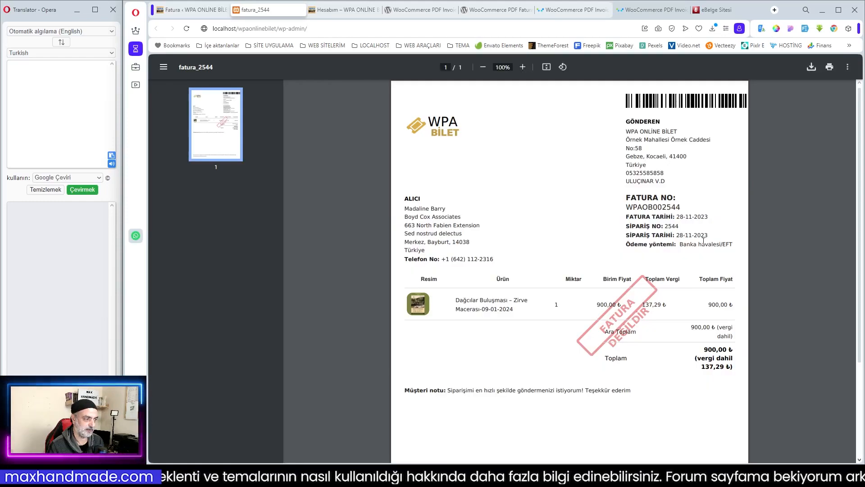
scroll(637, 258, "down", 1)
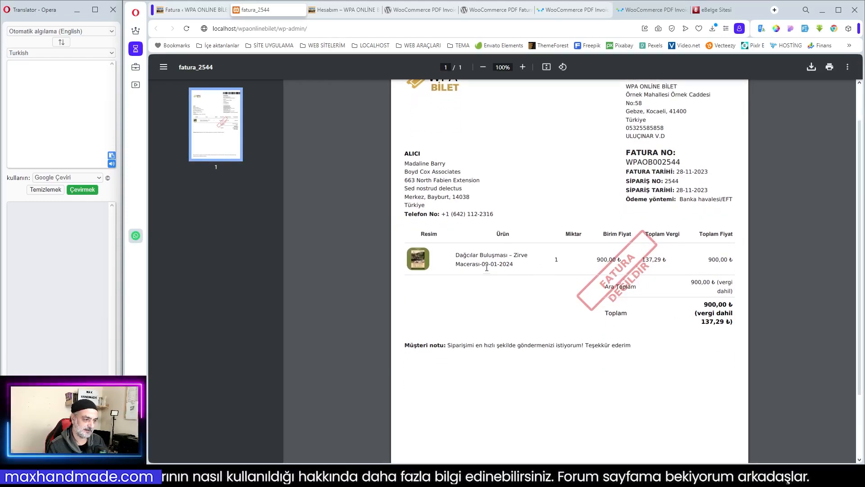
scroll(554, 250, "up", 1)
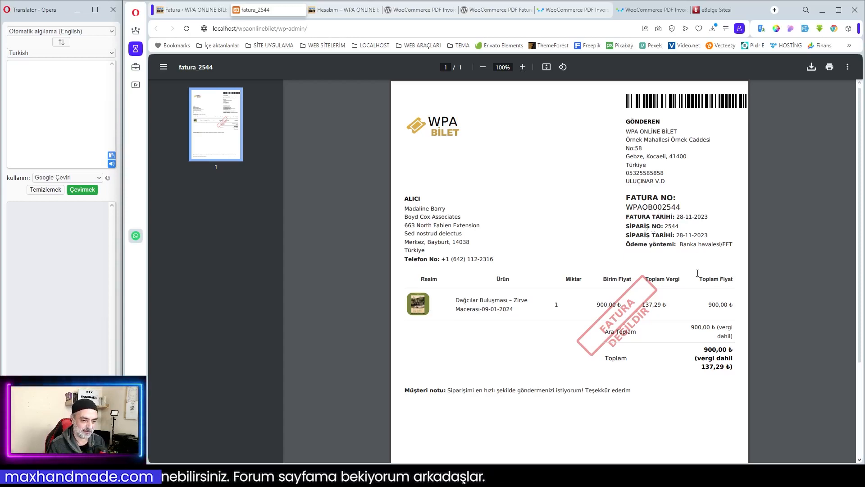
scroll(697, 273, "down", 3)
scroll(675, 250, "up", 3)
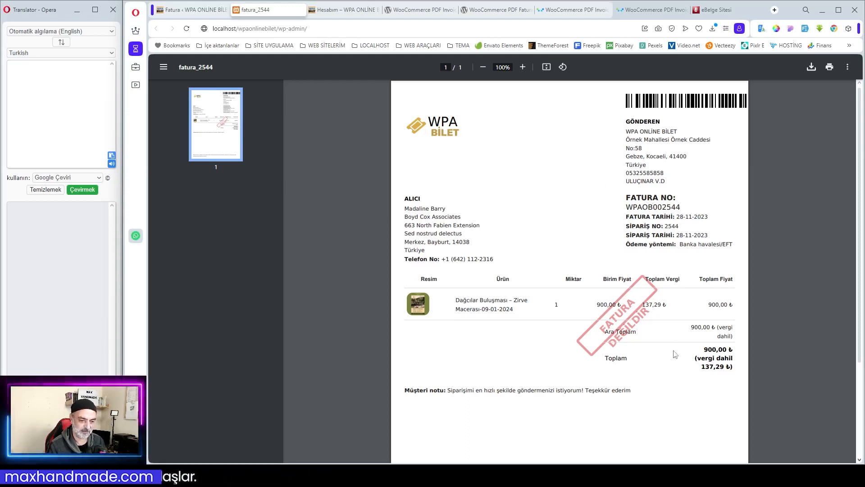
scroll(551, 344, "down", 3)
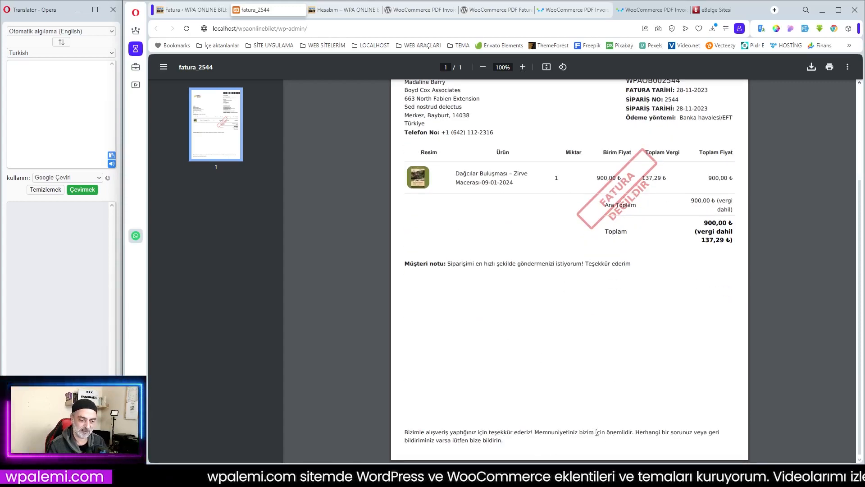
scroll(604, 391, "up", 3)
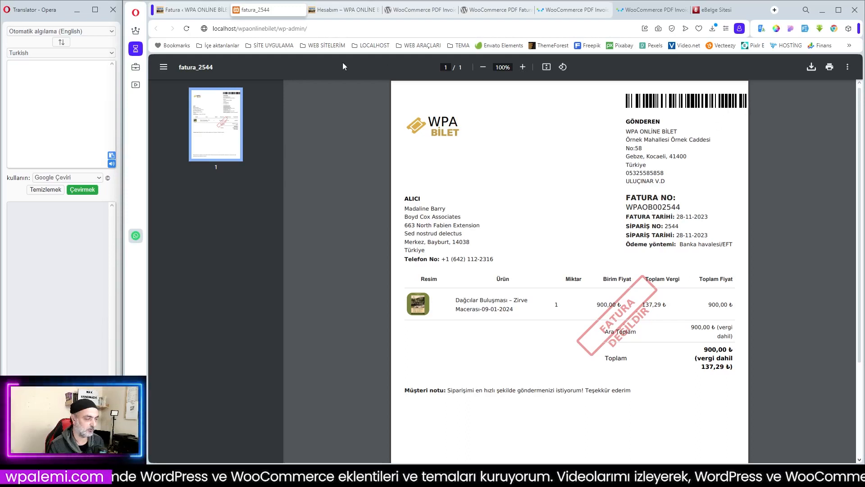
- Go to the customer's Siparişler list under Hesabım and open the print view of the newest order's invoice
left_click(347, 13)
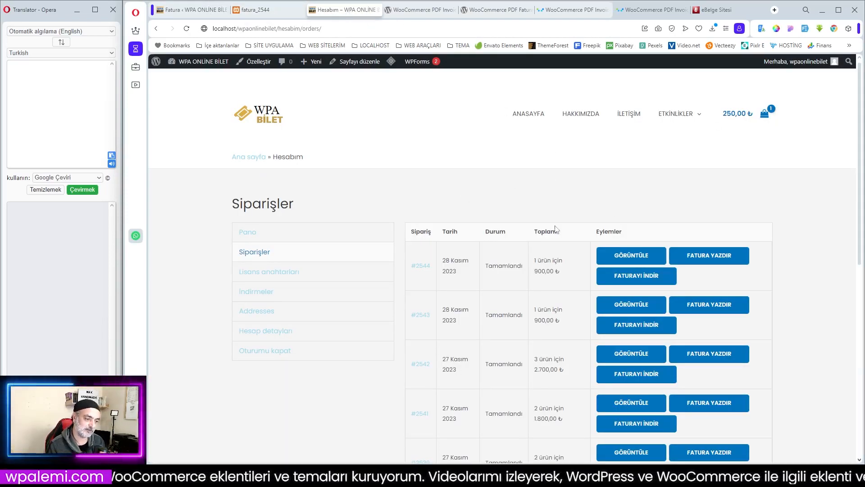
scroll(540, 228, "down", 1)
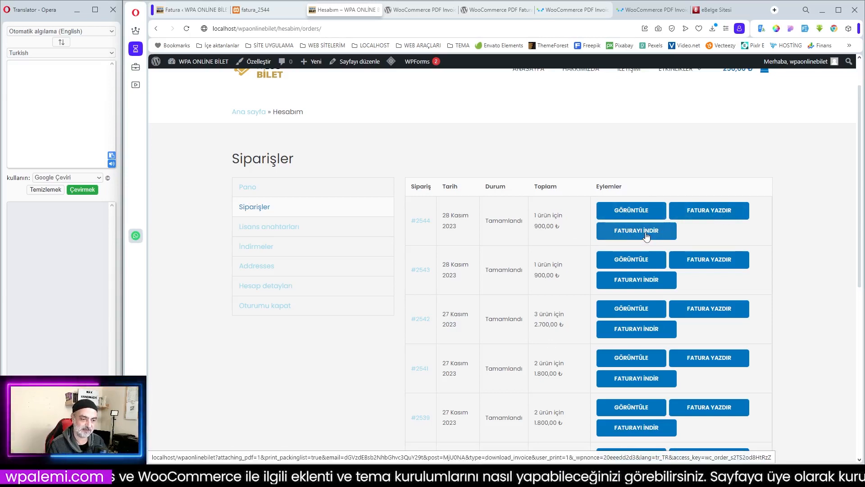
left_click(719, 212)
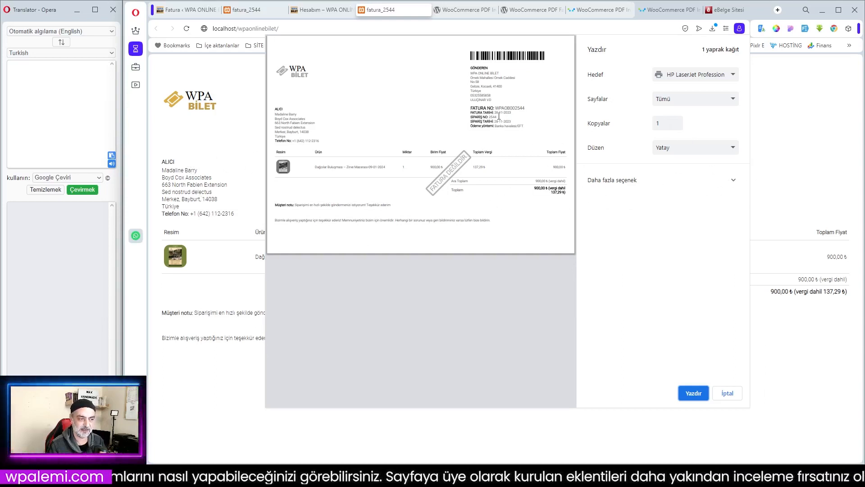
- Preview the invoice printout in Dikey layout and cancel printing
left_click(687, 151)
left_click(685, 163)
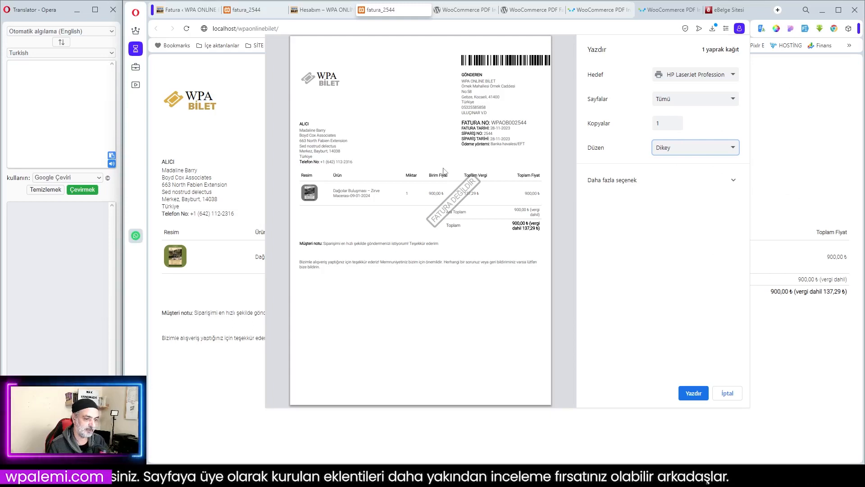
left_click(791, 135)
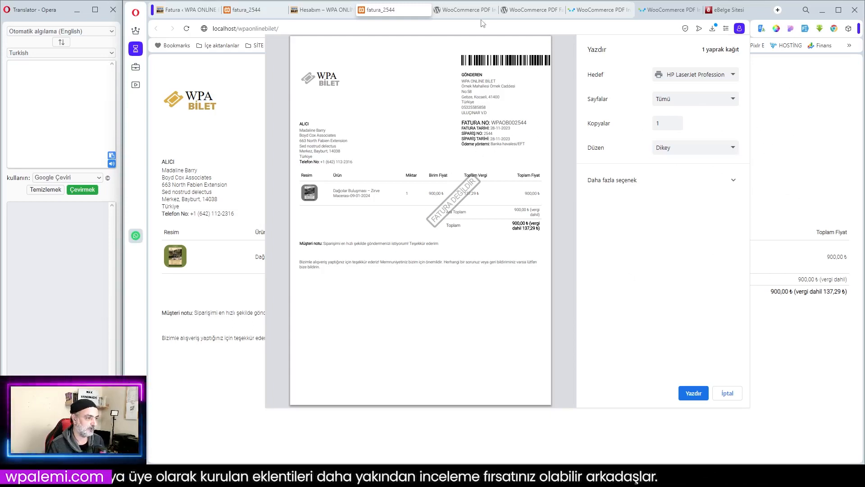
left_click(727, 393)
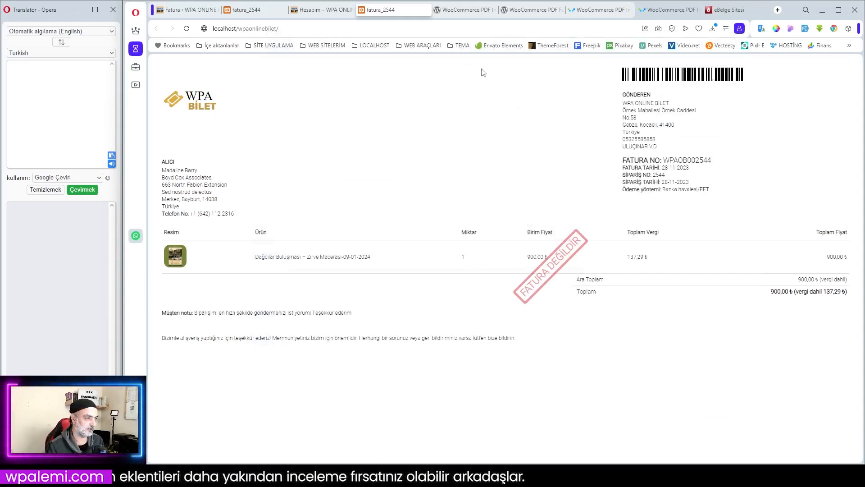
- Switch to the original WordPress.org page of the WooCommerce PDF Invoices plugin and highlight its full title briefly
left_click(457, 10)
left_click(474, 328)
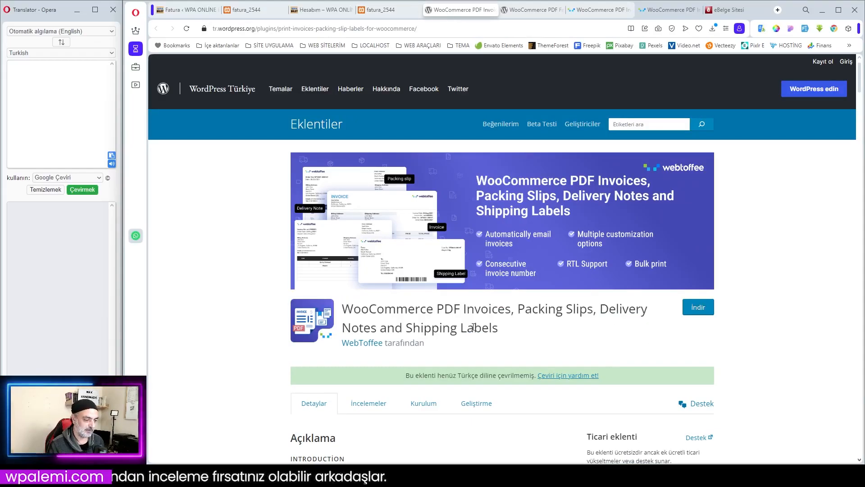
left_click_drag(344, 309, 511, 330)
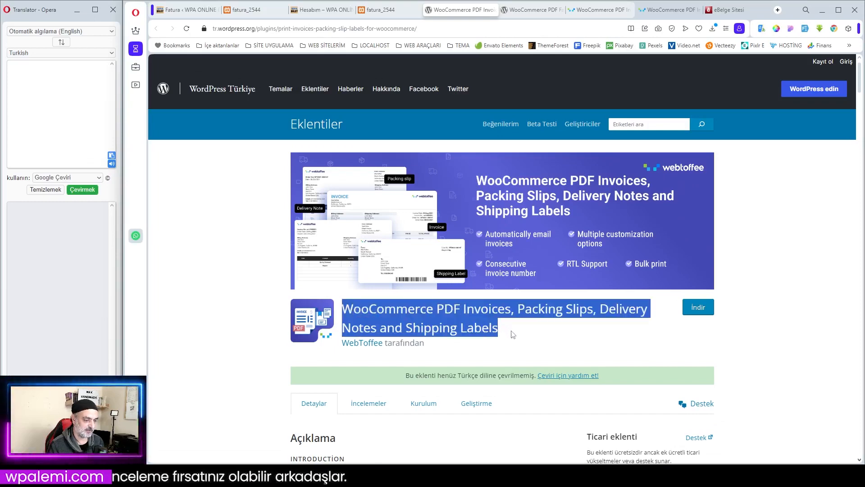
left_click(536, 334)
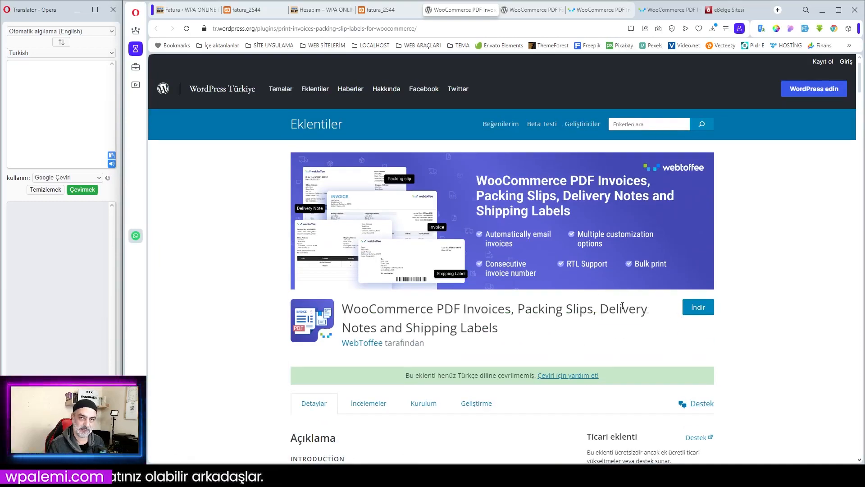
- Read the plugin page's introduction, version and installation details, ratings, new updates and feature list
scroll(537, 305, "down", 2)
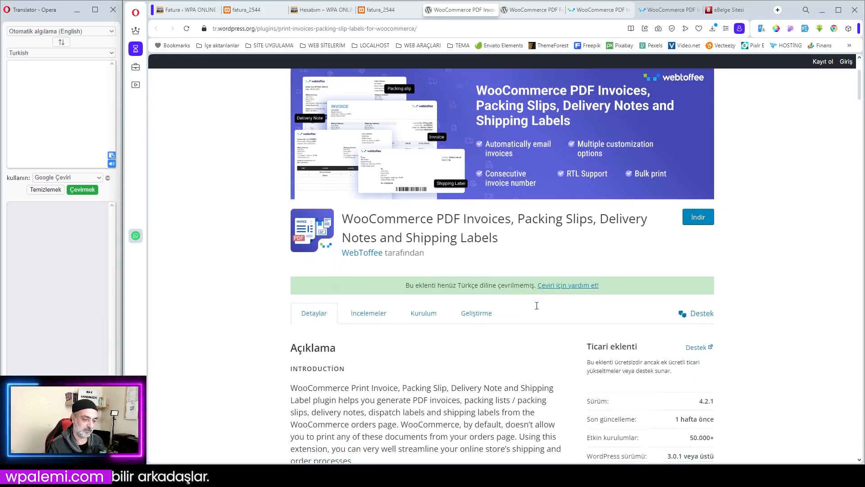
scroll(541, 311, "down", 3)
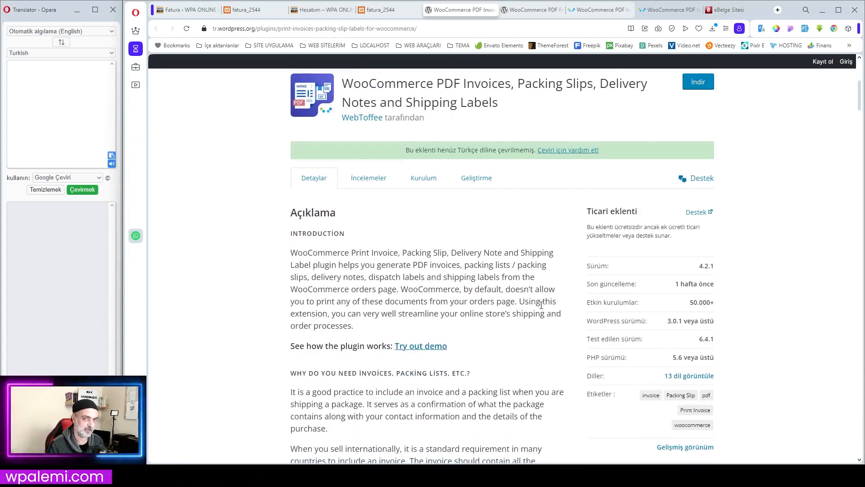
scroll(542, 305, "up", 2)
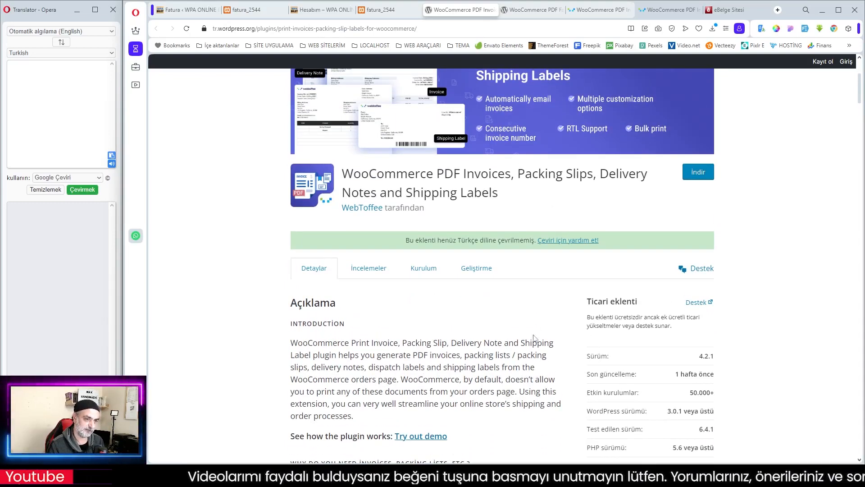
scroll(546, 270, "down", 3)
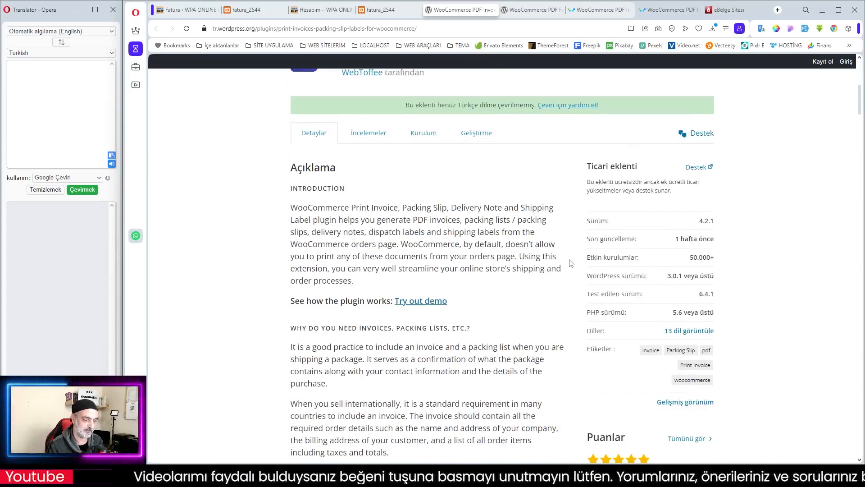
scroll(572, 262, "down", 2)
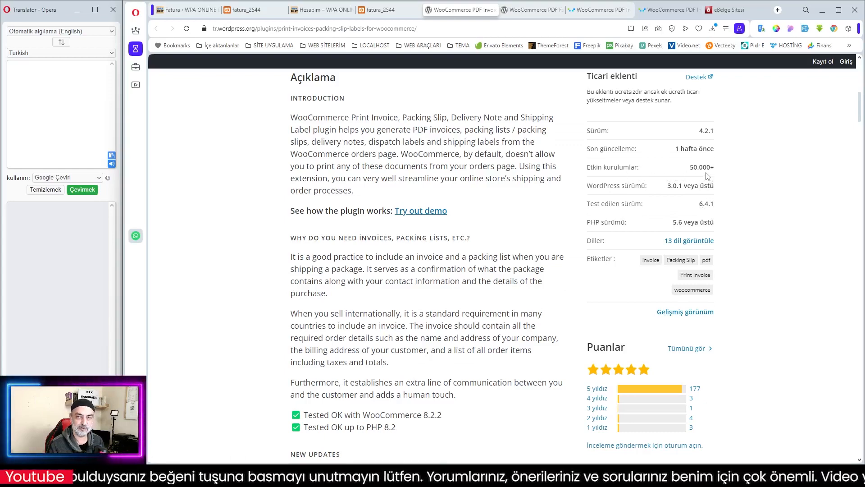
scroll(559, 231, "down", 2)
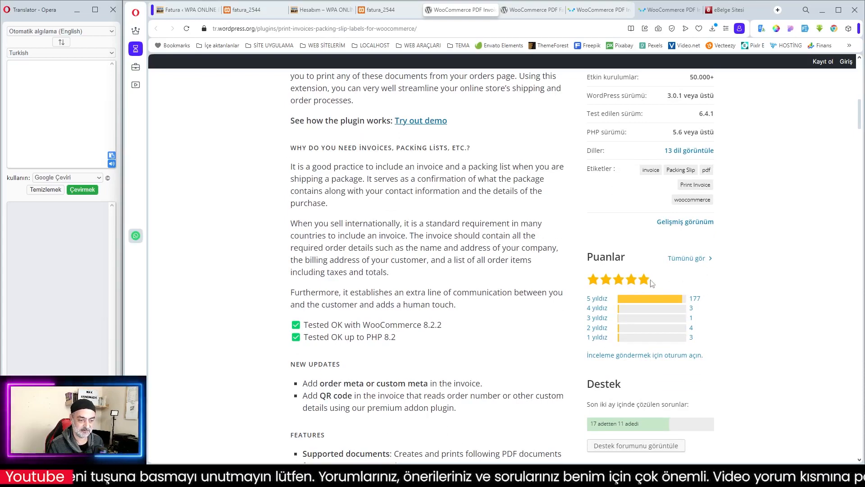
scroll(650, 283, "down", 2)
scroll(649, 271, "down", 2)
scroll(644, 220, "up", 2)
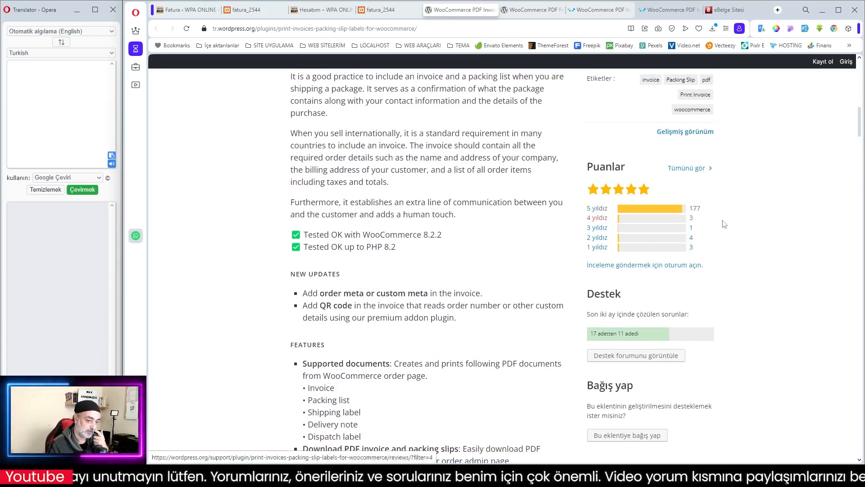
scroll(503, 270, "down", 2)
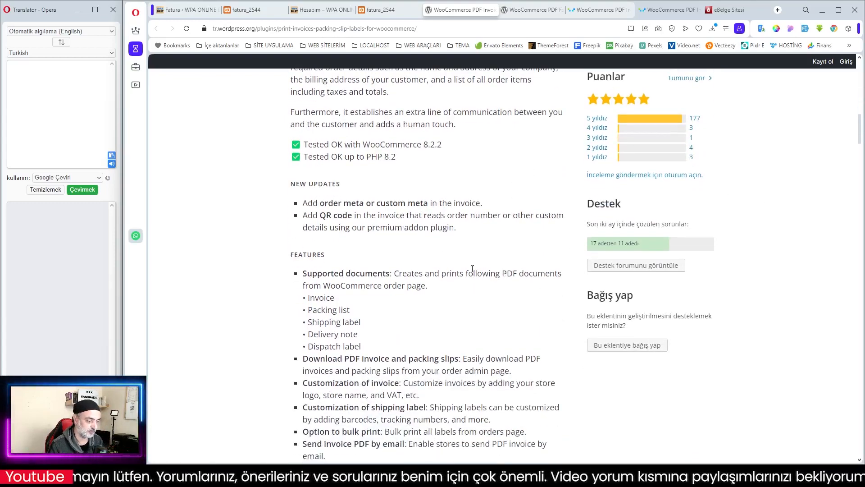
scroll(535, 313, "up", 5)
- Switch to the Turkish Google translation of the plugin page and skim its description and details
left_click(532, 7)
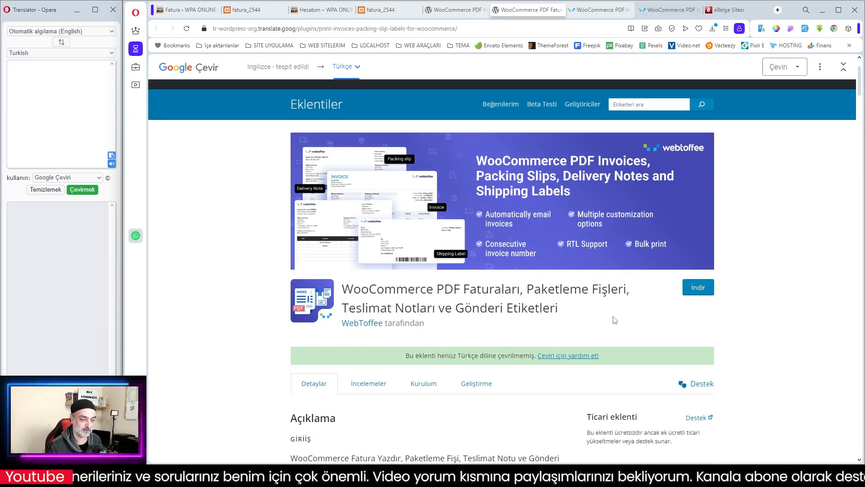
scroll(616, 321, "down", 3)
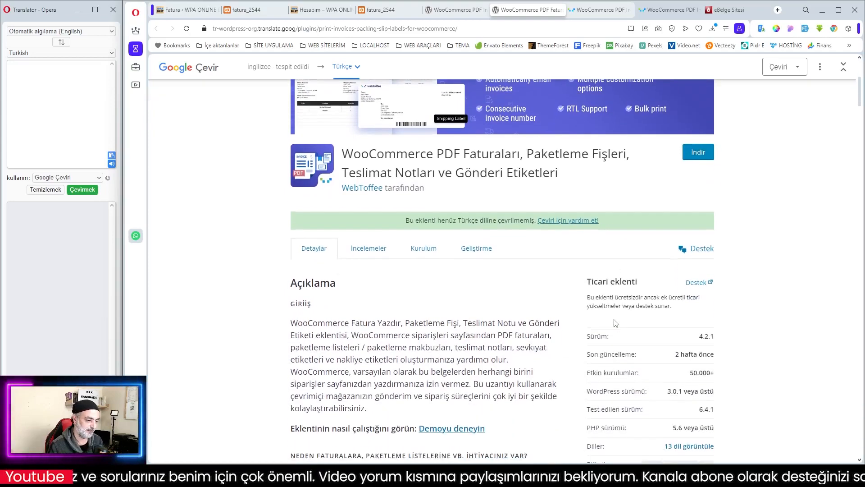
scroll(615, 322, "down", 2)
scroll(546, 313, "up", 6)
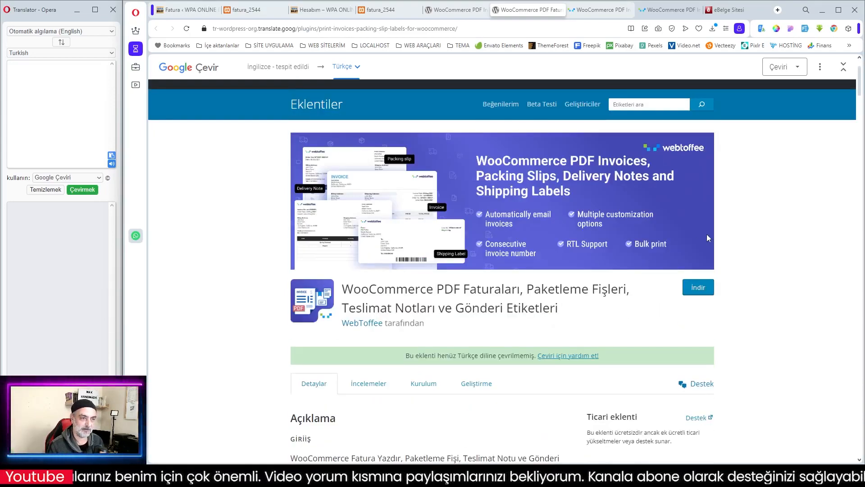
- Switch to WebToffee's setup guide for the free plugin and review its features, sample documents and setup wizard steps
left_click(599, 10)
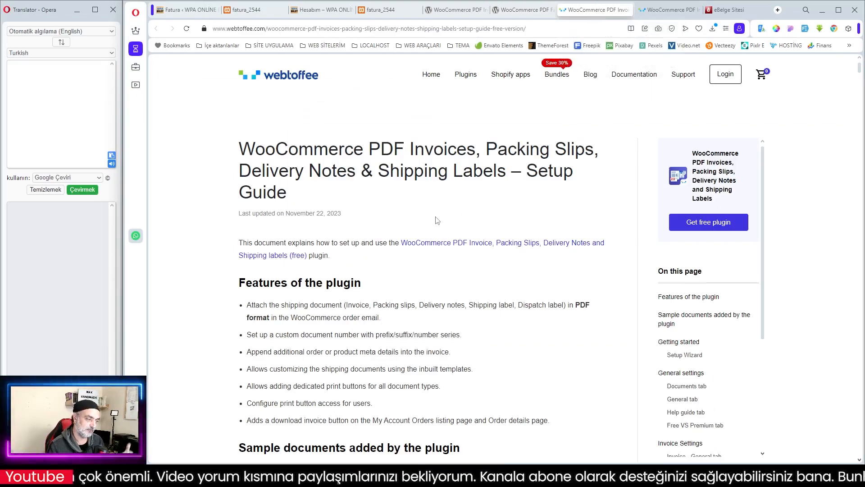
scroll(458, 260, "down", 8)
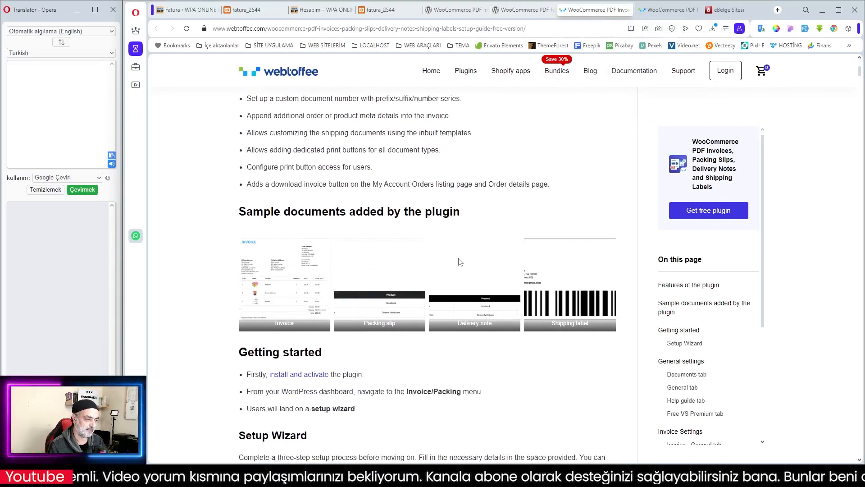
scroll(460, 262, "down", 5)
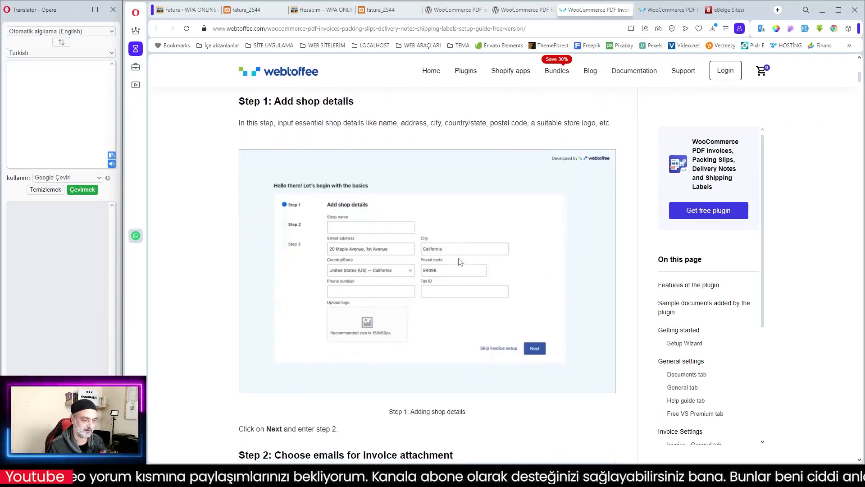
scroll(459, 261, "down", 8)
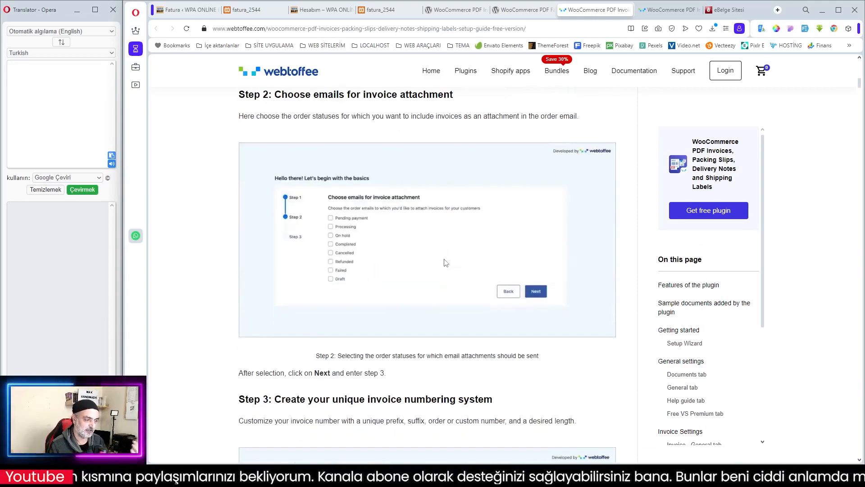
scroll(487, 266, "down", 3)
scroll(483, 263, "up", 10)
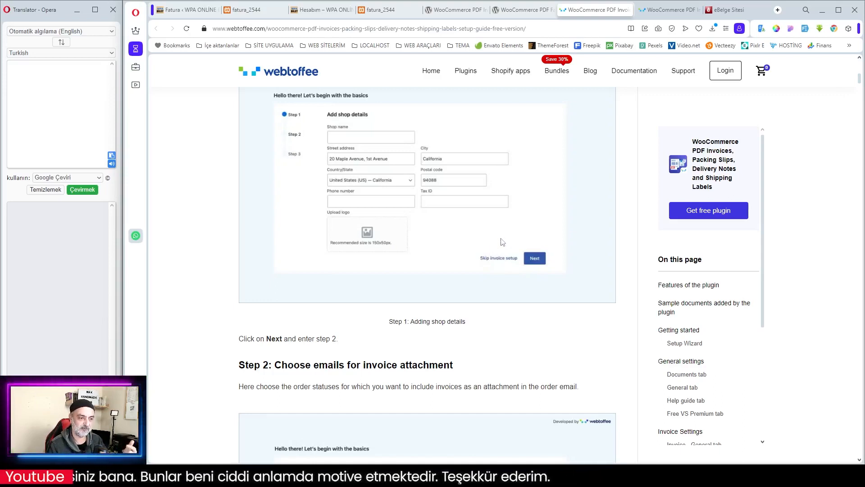
scroll(532, 232, "up", 6)
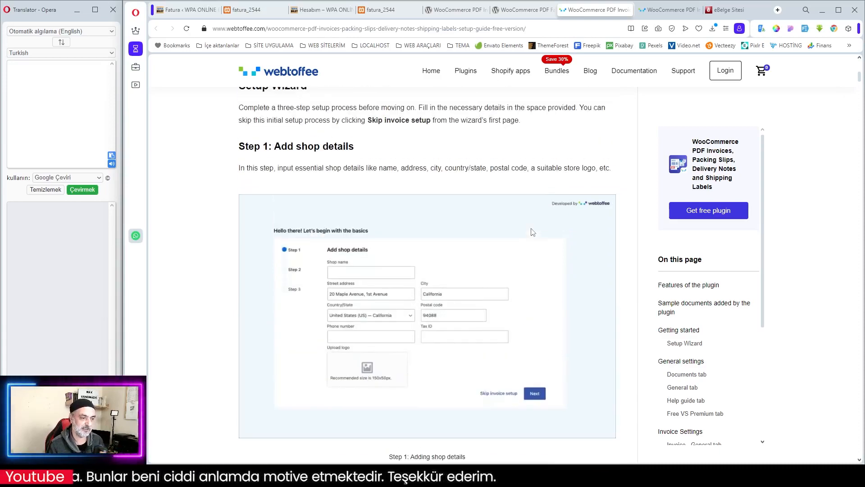
scroll(542, 227, "up", 3)
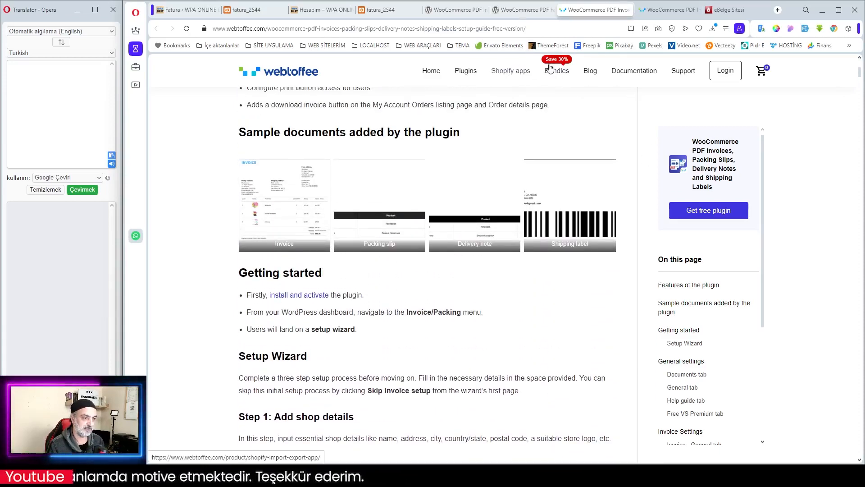
scroll(522, 301, "up", 4)
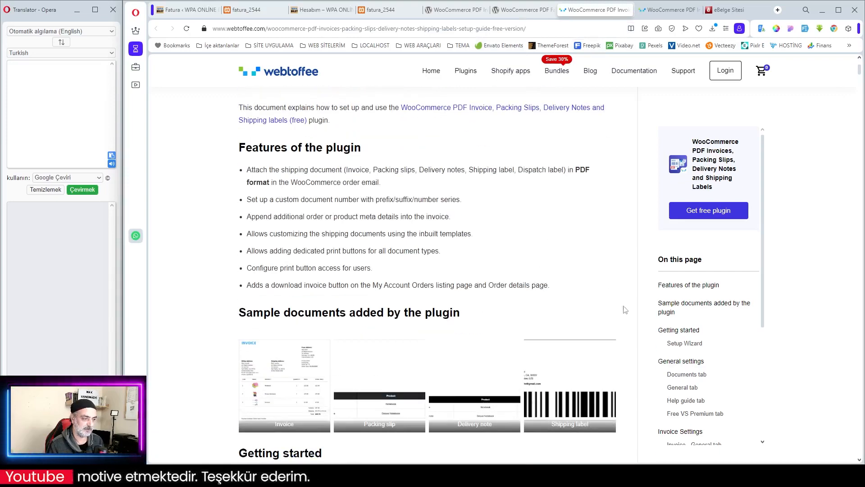
scroll(534, 260, "up", 1)
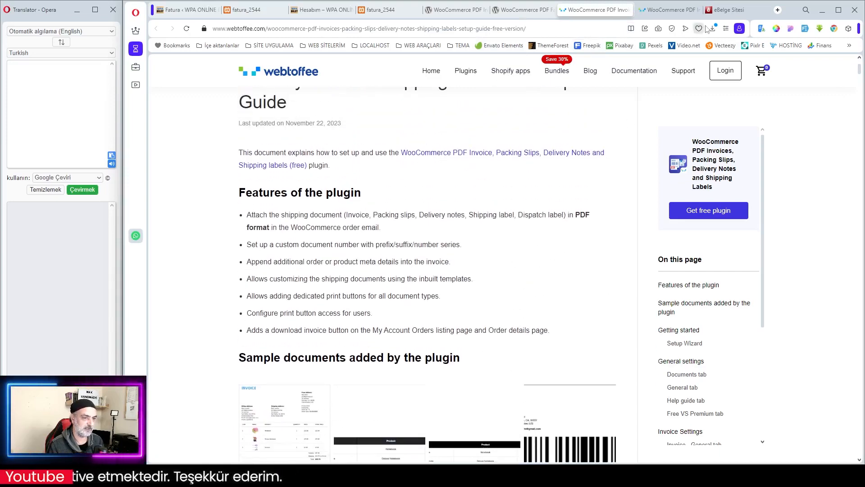
- Switch to WebToffee's premium plugin product page and examine the yearly prices of the single-site and multi-site licences
left_click(671, 11)
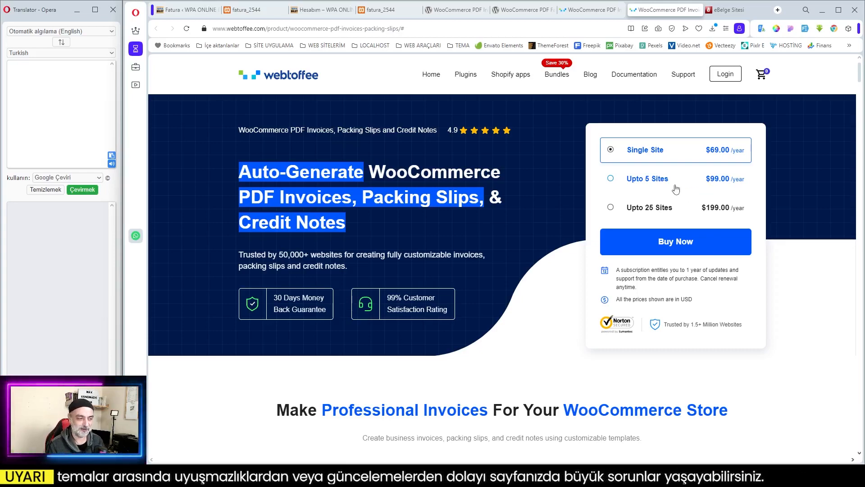
scroll(680, 192, "down", 1)
scroll(681, 193, "down", 4)
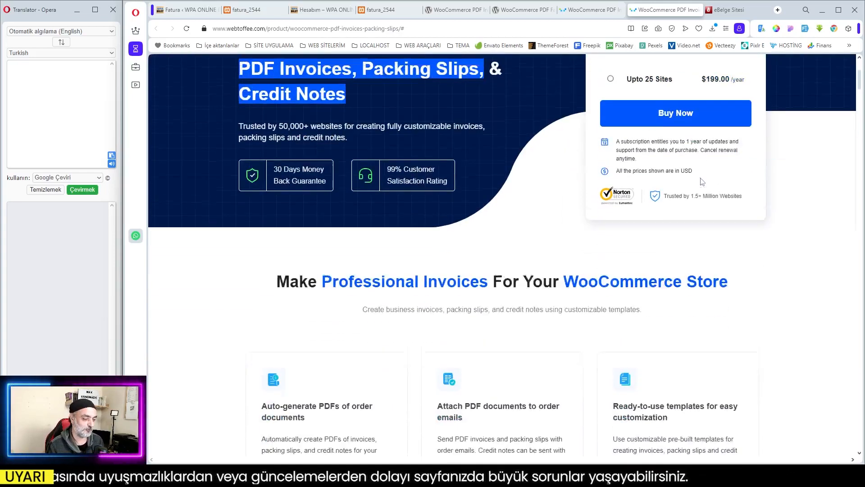
scroll(701, 178, "up", 4)
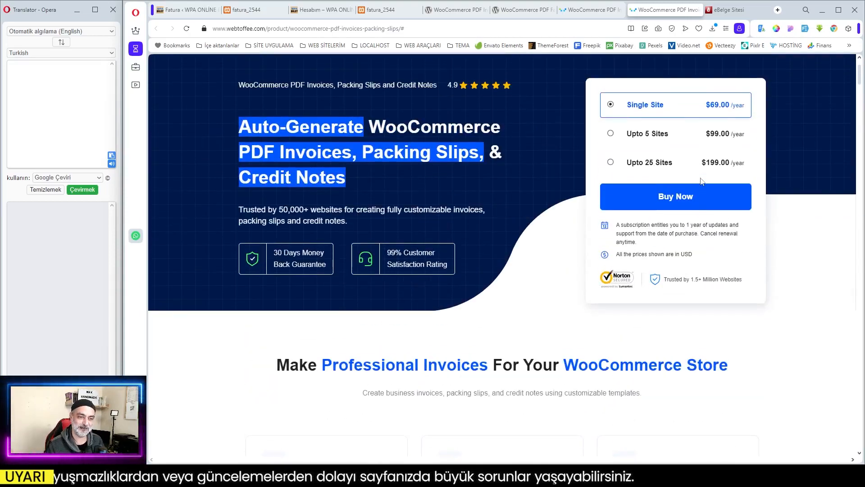
scroll(698, 183, "up", 1)
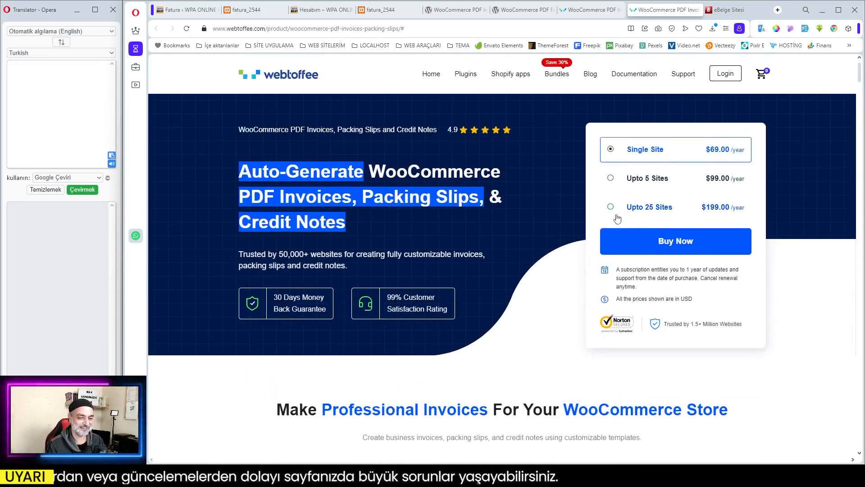
- Skim the premium plugin's feature cards, customer reviews and descriptions of document generation, template customization and email delivery
scroll(651, 220, "down", 10)
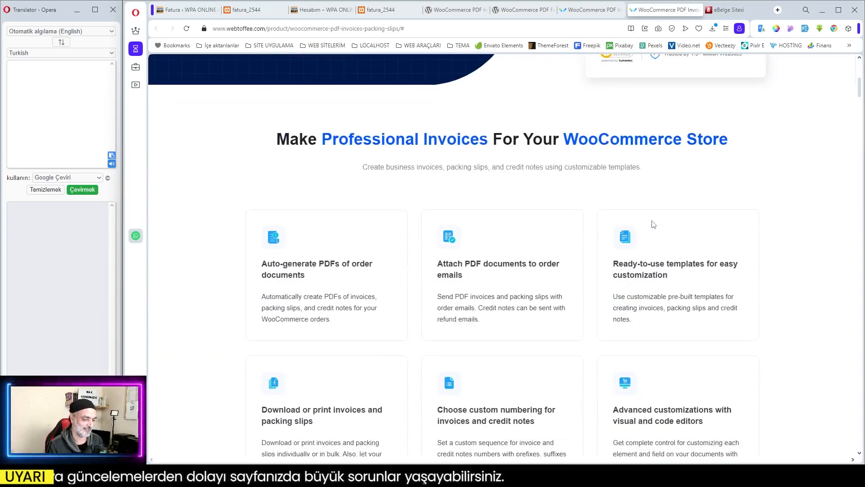
scroll(653, 224, "down", 15)
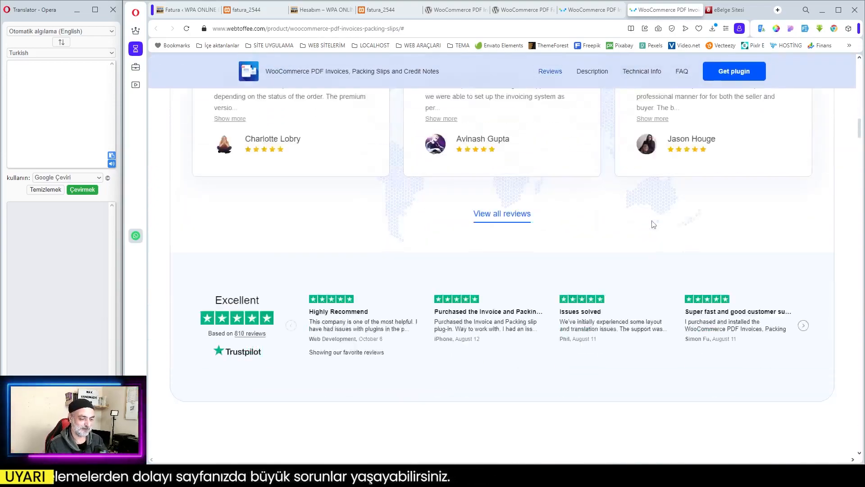
scroll(654, 224, "down", 5)
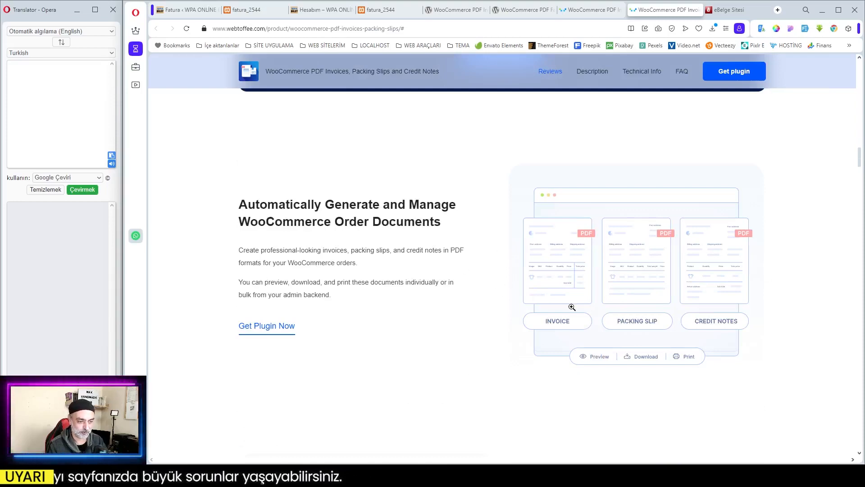
scroll(407, 235, "down", 7)
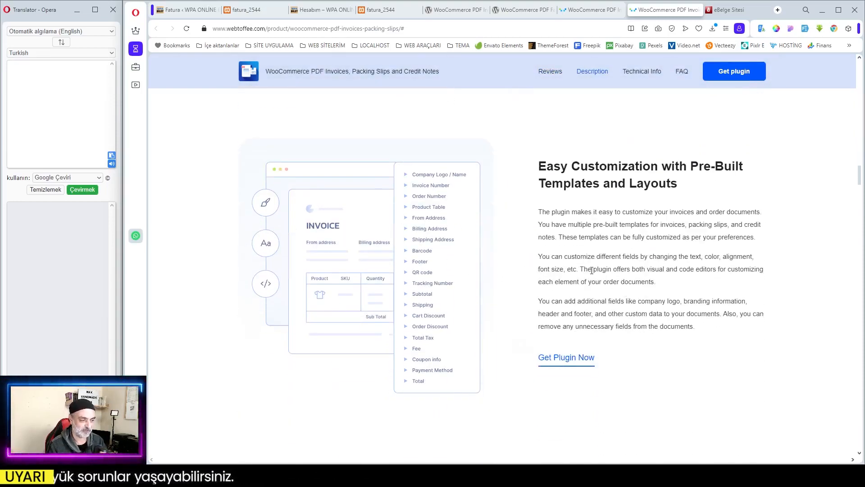
scroll(542, 259, "down", 8)
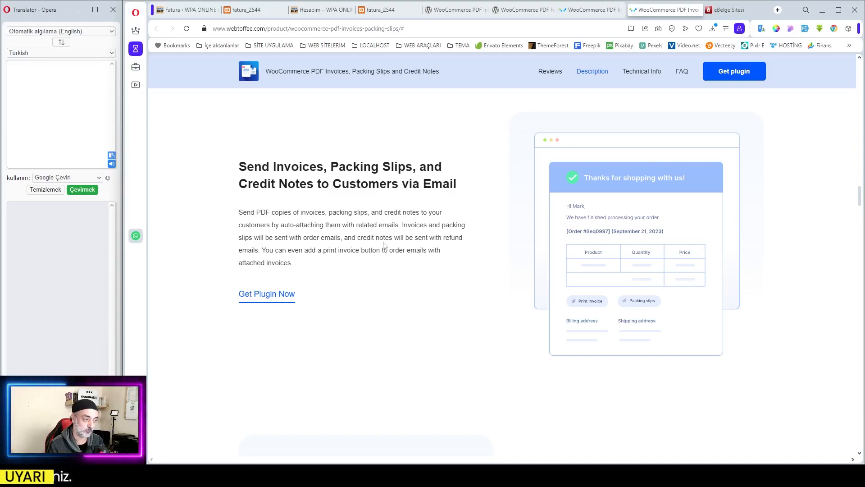
- Switch to the local WPA Online Kurs site and look over its homepage, including the featured courses and news sections
key("ctrl+Tab")
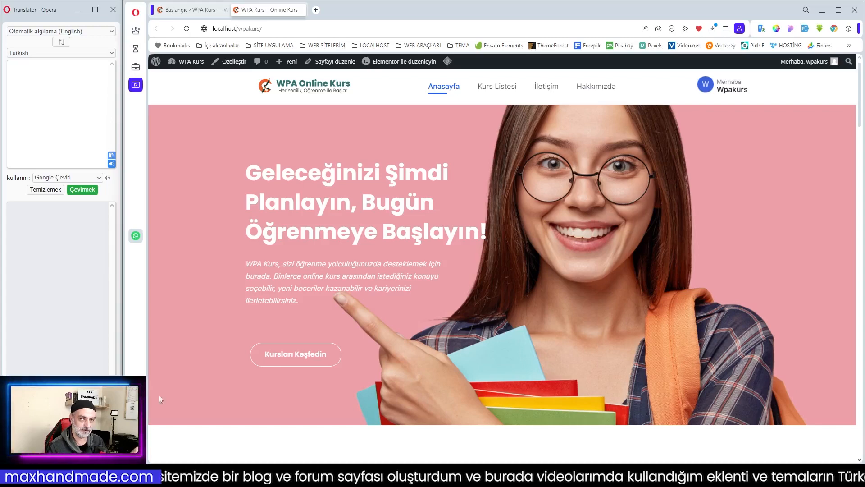
scroll(456, 359, "down", 6)
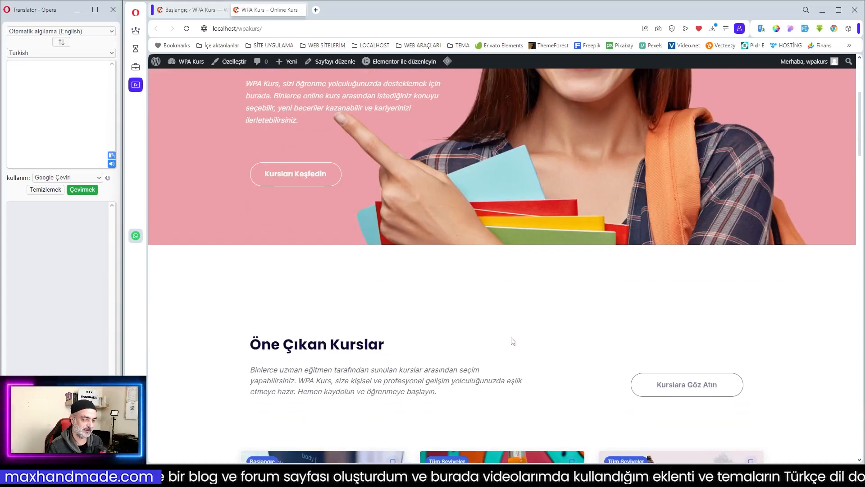
scroll(511, 338, "down", 3)
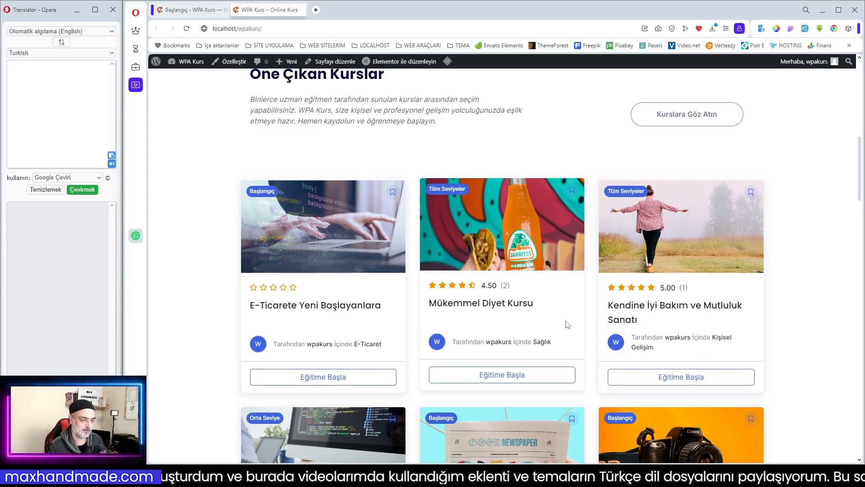
scroll(568, 324, "down", 2)
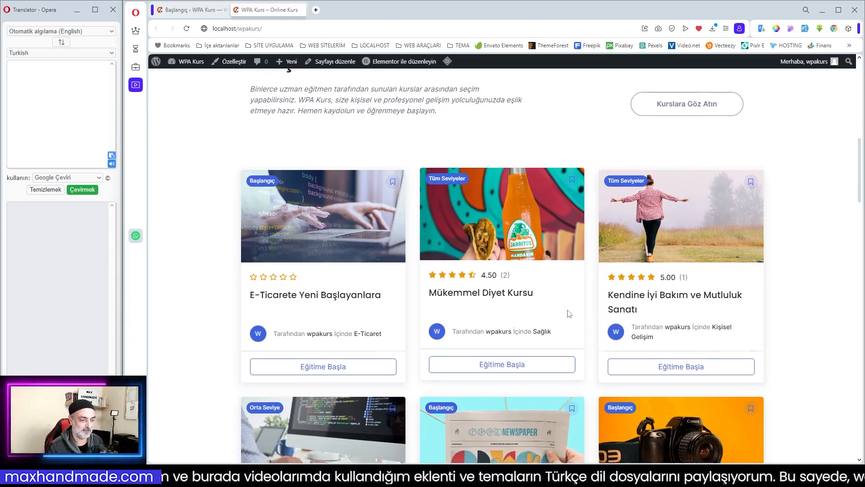
scroll(570, 314, "down", 5)
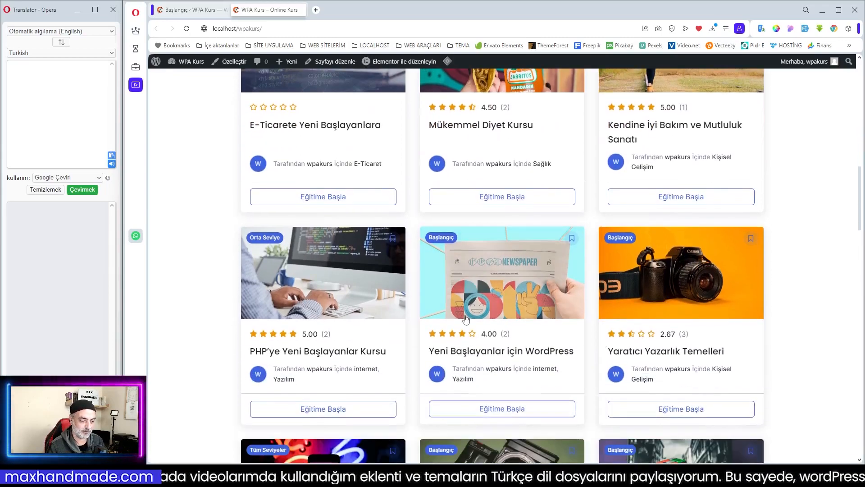
scroll(611, 338, "down", 8)
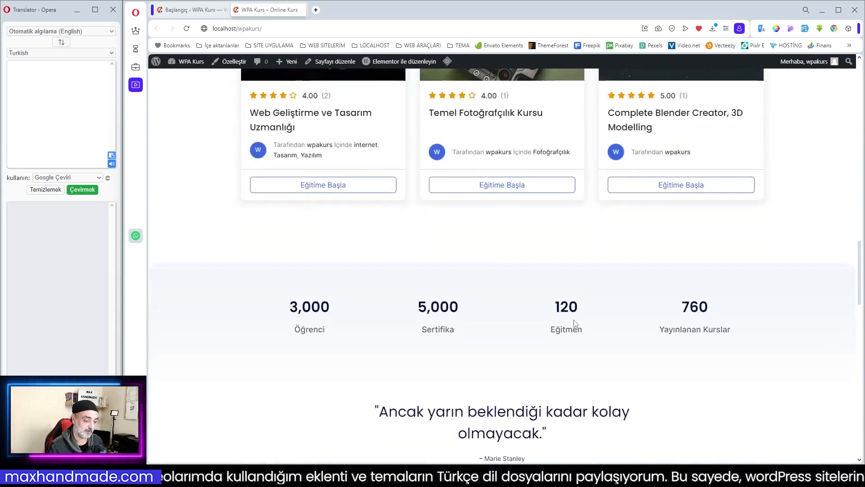
scroll(641, 338, "down", 5)
scroll(640, 338, "down", 4)
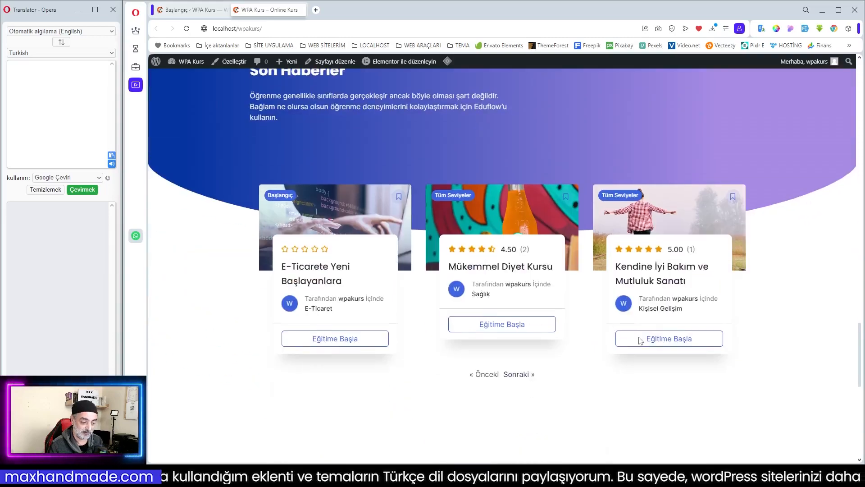
scroll(585, 330, "up", 1)
scroll(584, 327, "up", 20)
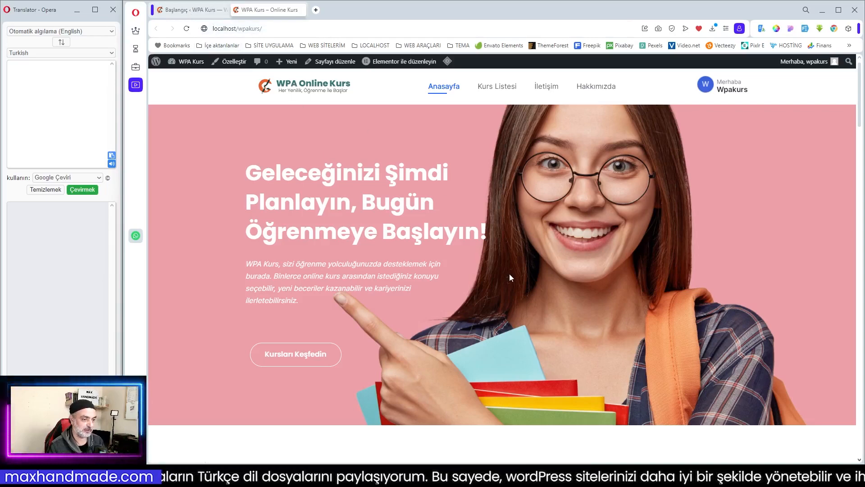
scroll(509, 274, "down", 3)
scroll(510, 274, "down", 5)
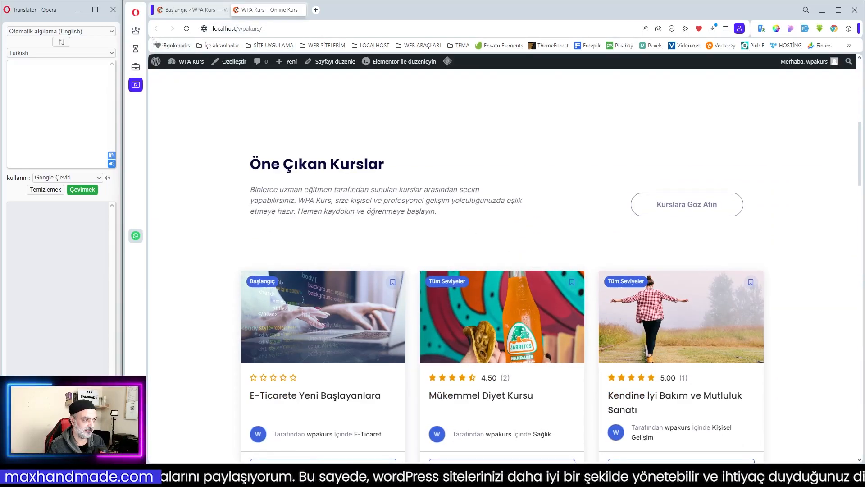
scroll(543, 225, "up", 8)
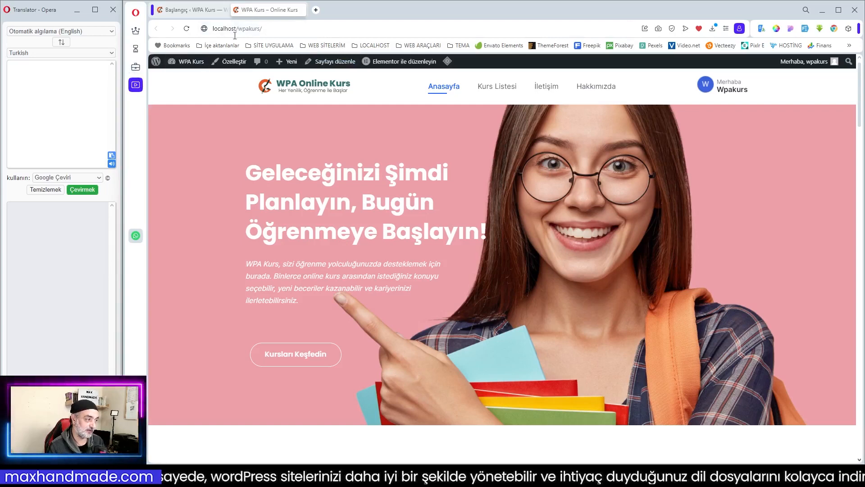
- Go to the WPA Kurs dashboard's add-plugin page and search the plugin directory for "invoice"
left_click(187, 11)
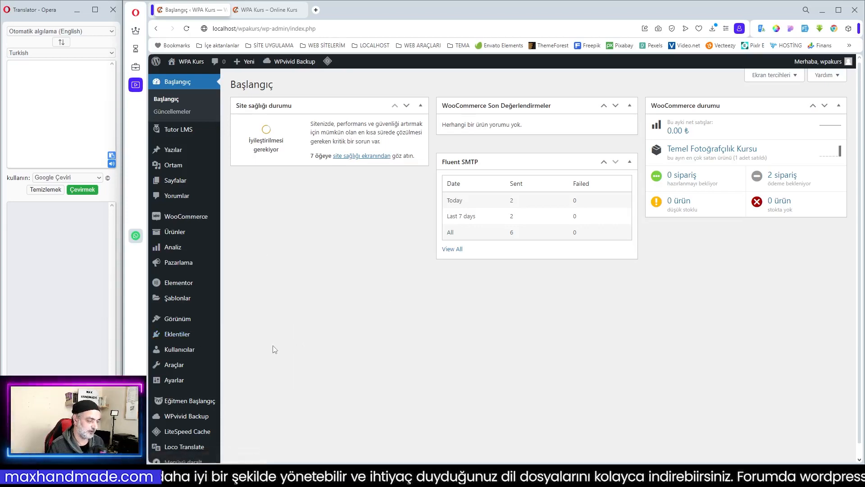
mouse_move(253, 348)
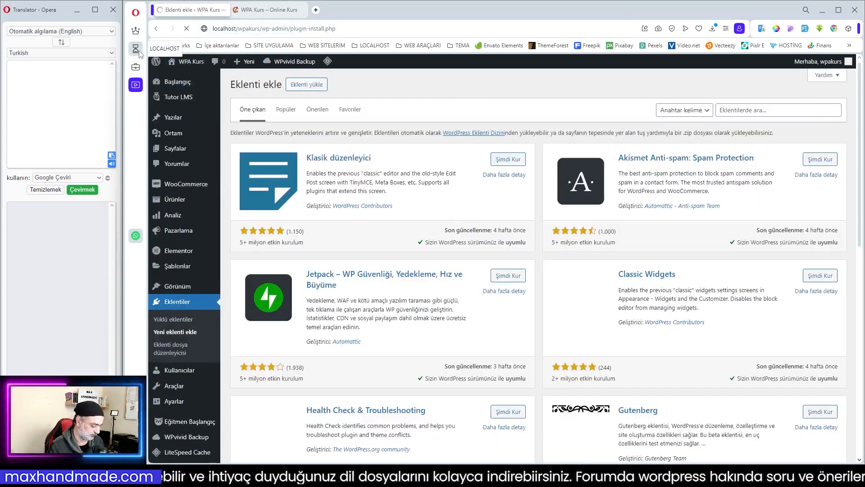
left_click(753, 110)
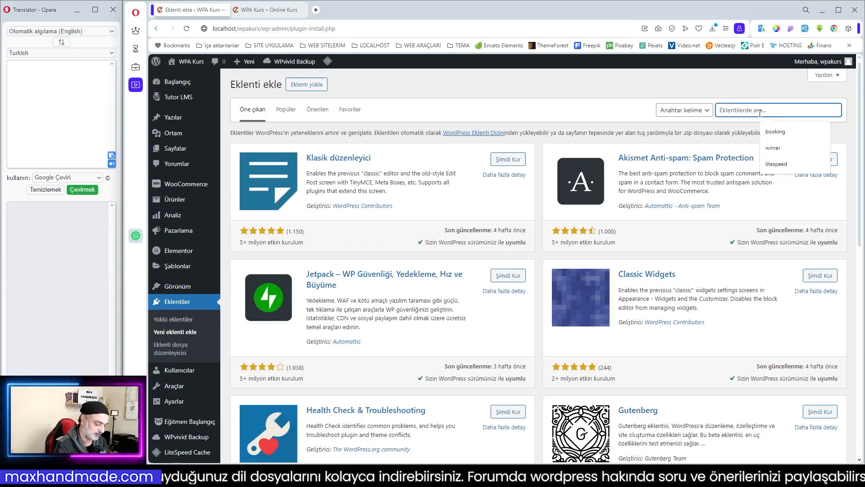
type("l")
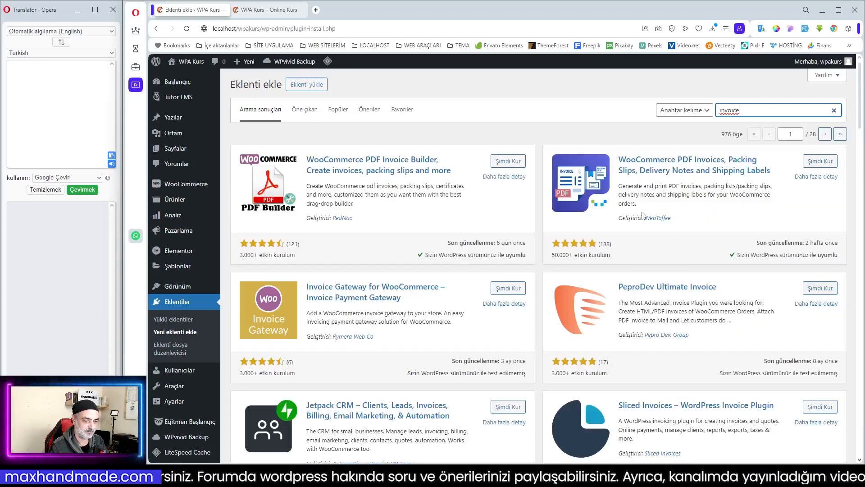
- Install and activate WebToffee's WooCommerce PDF Invoices, Packing Slips, Delivery Notes and Shipping Labels plugin
left_click(673, 224)
left_click_drag(667, 221, 647, 224)
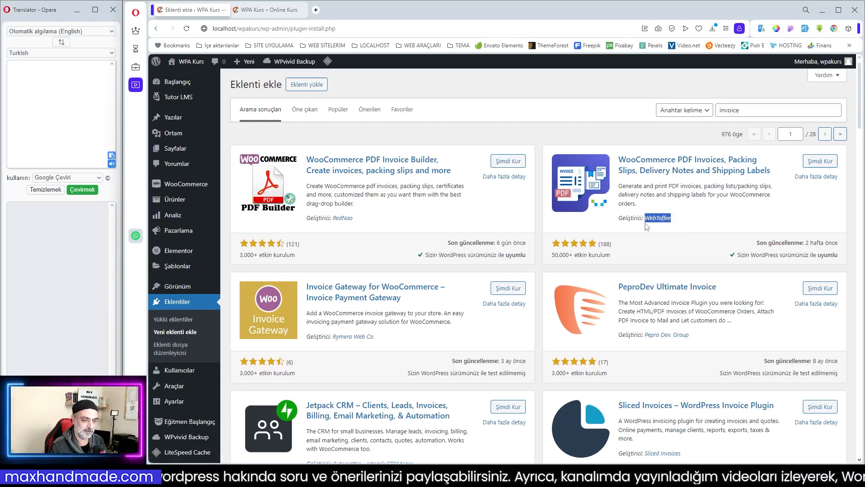
left_click(639, 246)
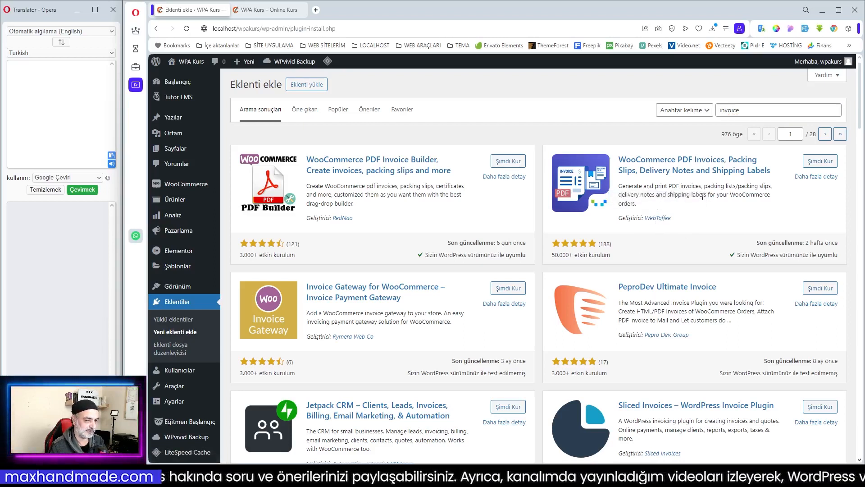
left_click(819, 163)
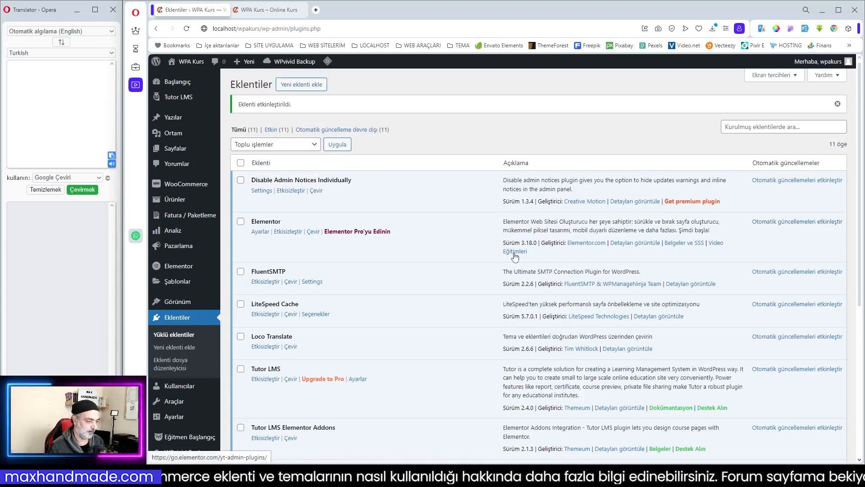
- Look through the installed plugins and open the Fatura / Paketleme plugin's initial setup
scroll(458, 258, "down", 2)
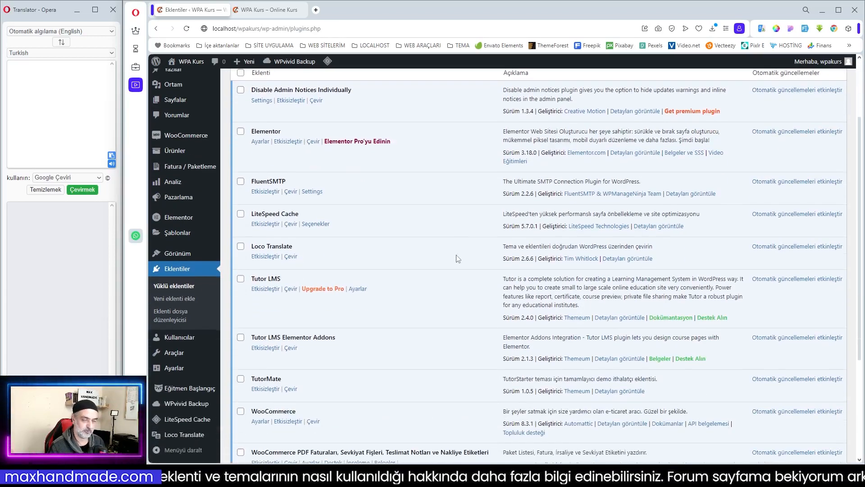
scroll(394, 255, "down", 3)
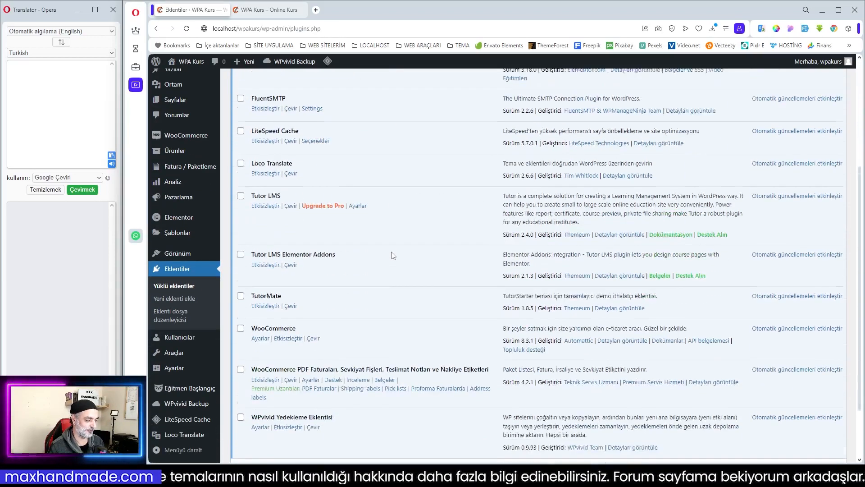
scroll(393, 256, "up", 5)
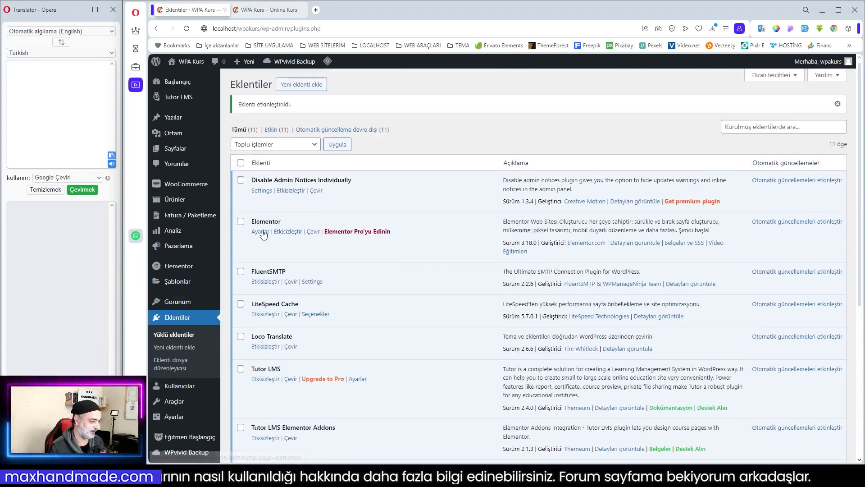
scroll(187, 223, "down", 2)
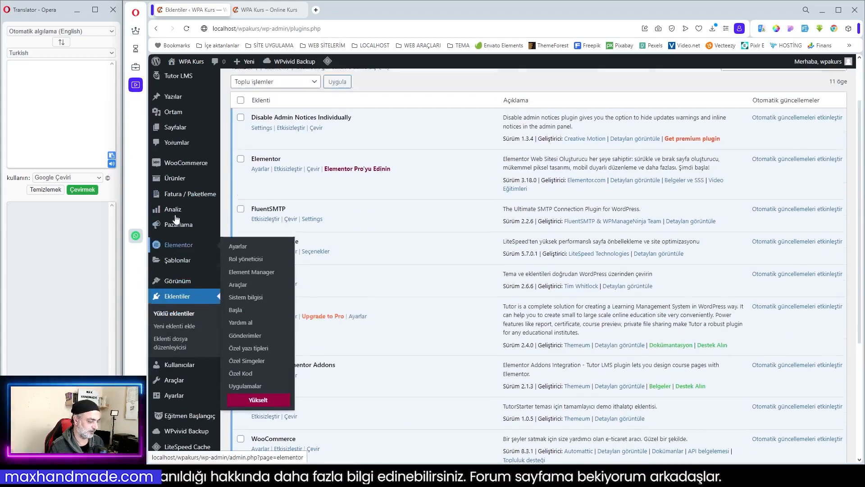
scroll(186, 223, "up", 2)
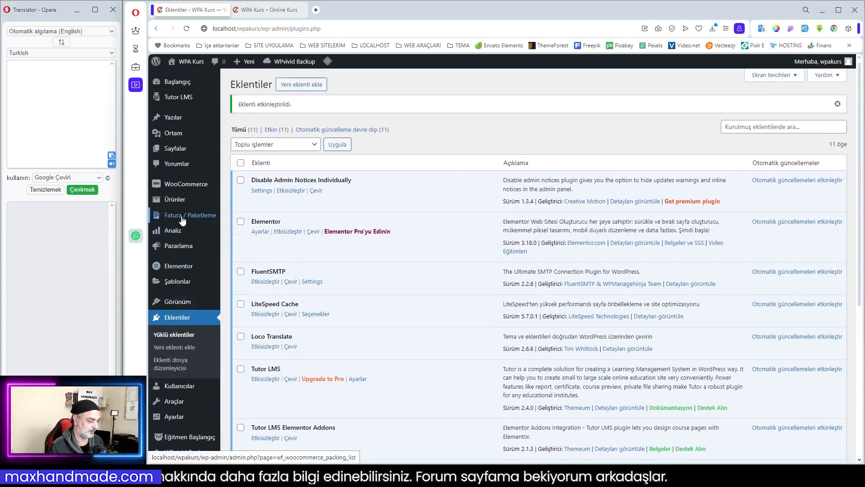
left_click(183, 221)
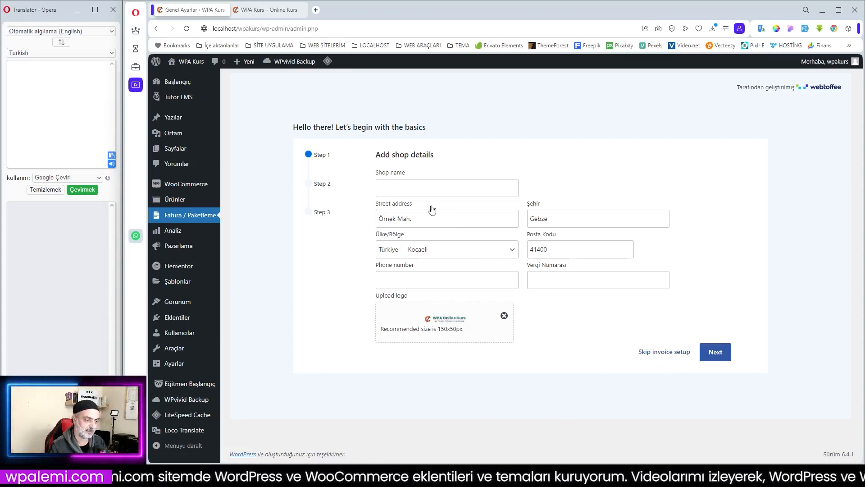
- Set the shop name to "WPA ONLİNE KURS" in the invoice setup's shop details
left_click(408, 187)
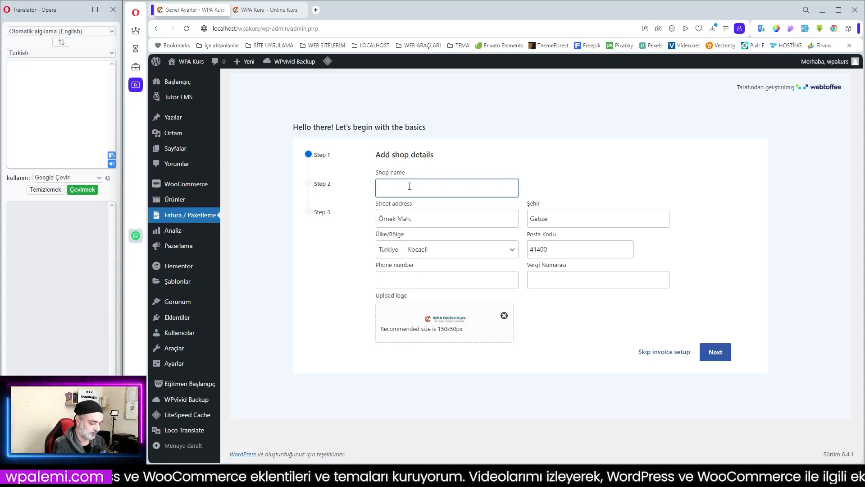
type("WPA ")
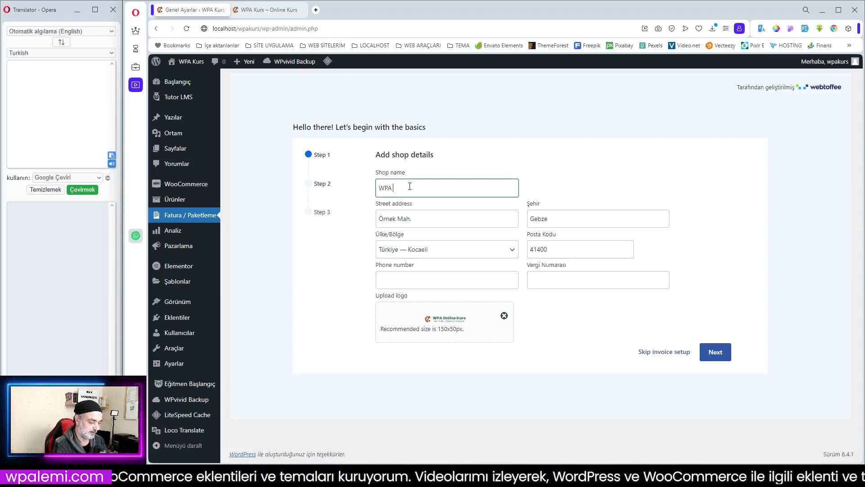
type("ON")
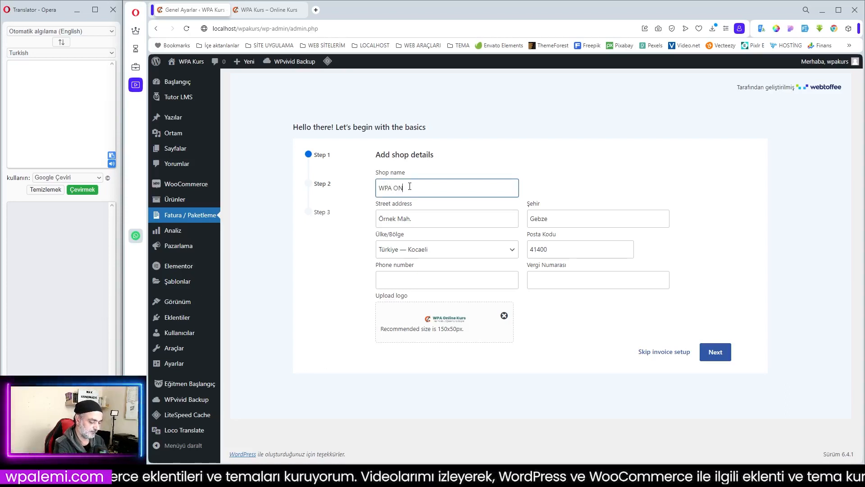
type("LINE KURS")
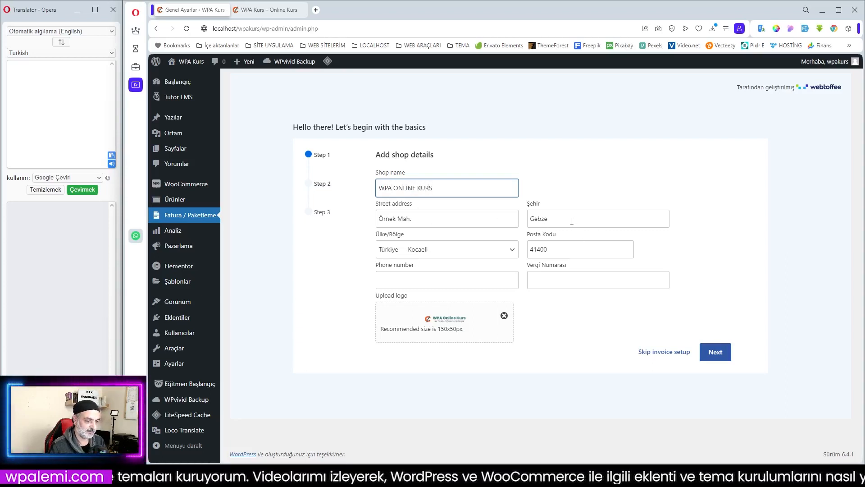
- Fill in the shop's phone number and tax number, and proceed to setup step 2
left_click(415, 280)
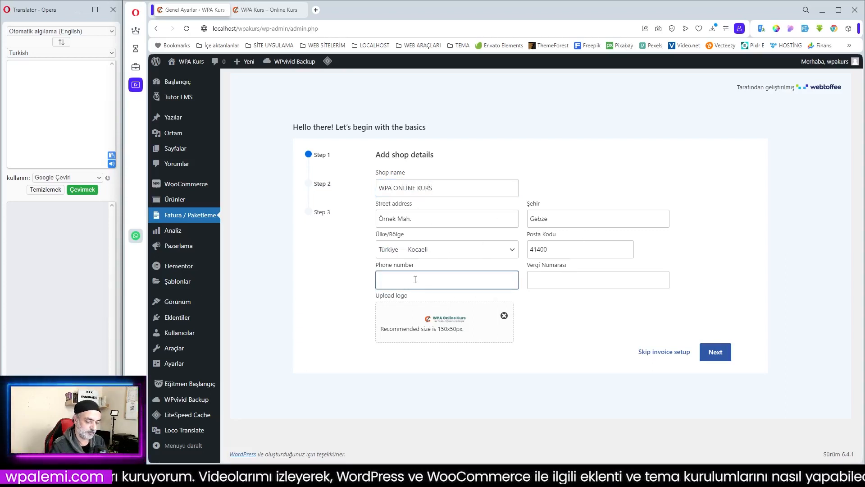
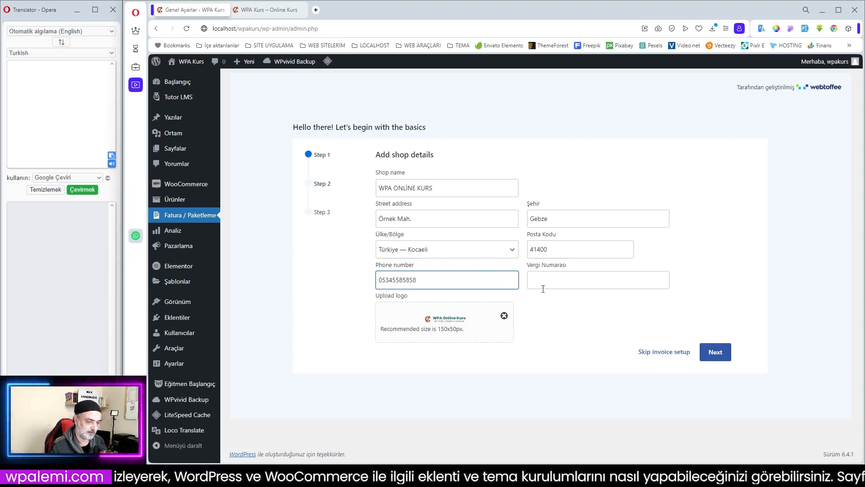
left_click(550, 284)
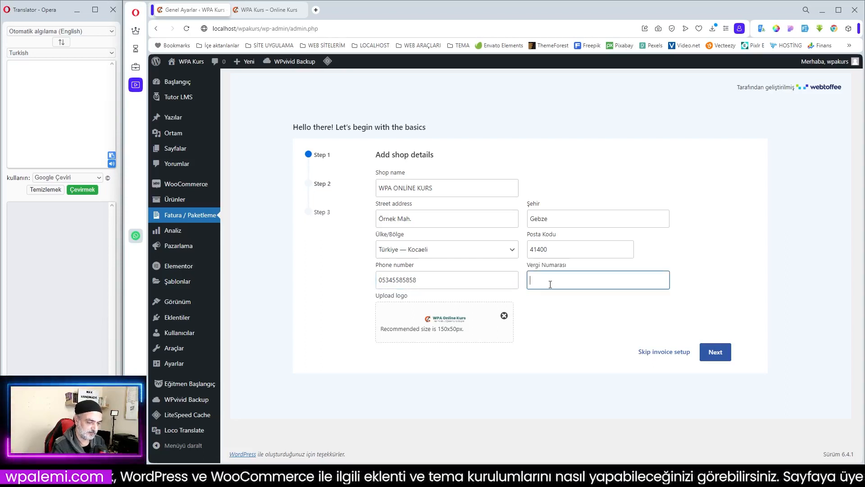
type("58585858")
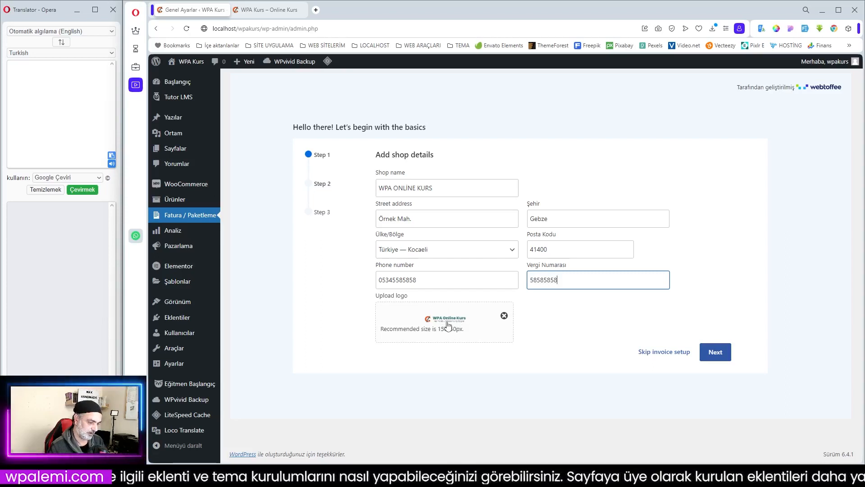
left_click(719, 357)
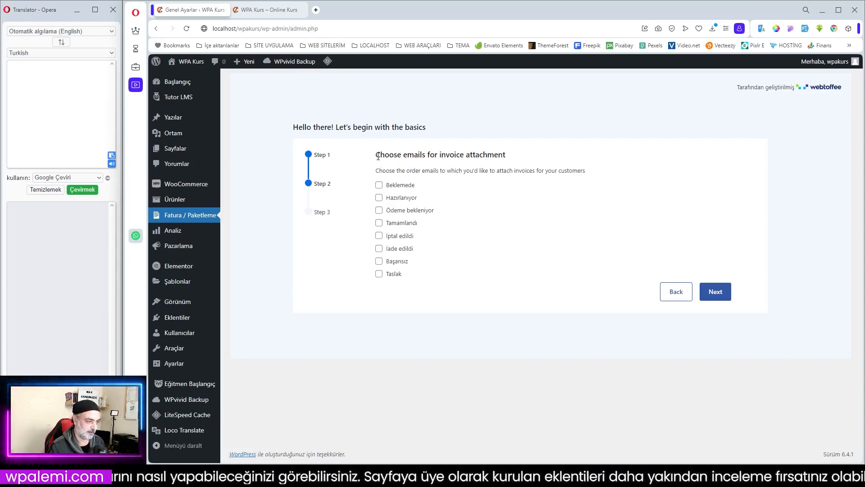
- Translate the invoice attachment instructions into Turkish, enable attachments for Tamamlandı order emails, and proceed to setup step 3
left_click_drag(378, 156, 594, 175)
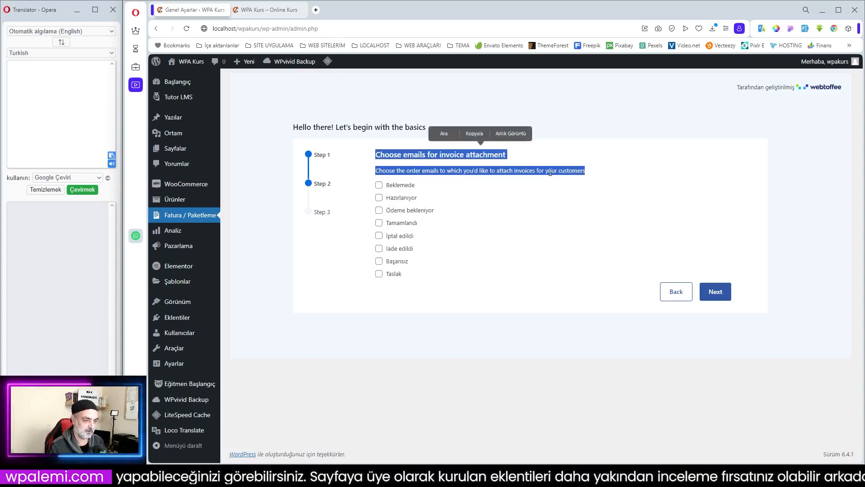
right_click(529, 171)
left_click(569, 254)
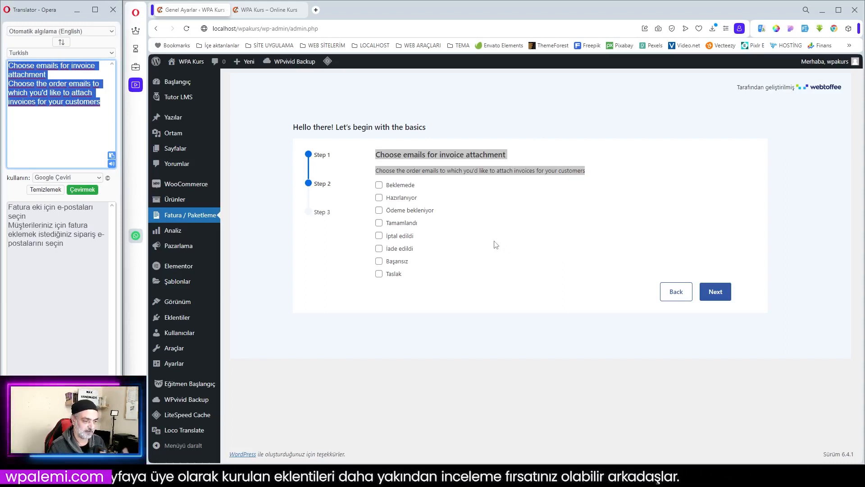
left_click(379, 222)
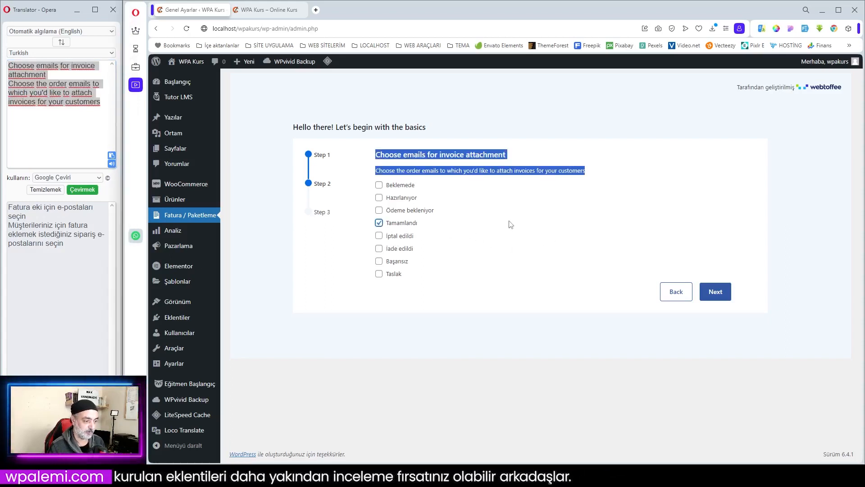
left_click(721, 295)
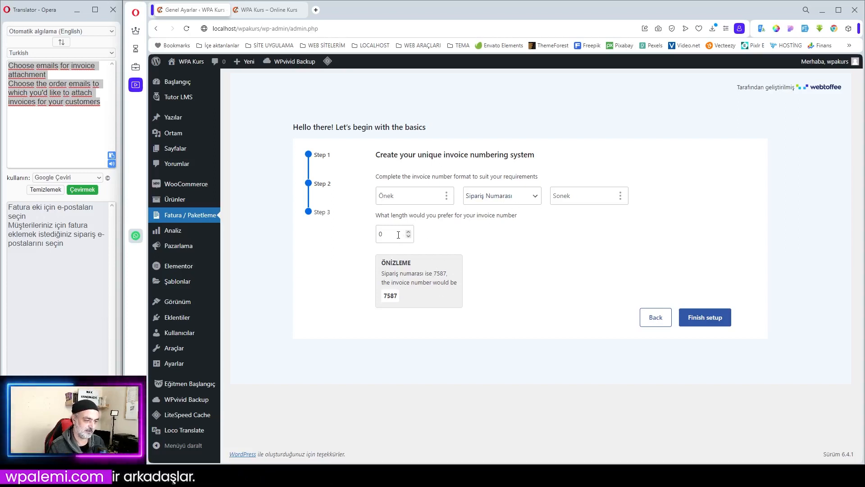
- Set the invoice number format to Custom number and finish the invoice setup
mouse_move(399, 282)
left_mouse_down()
mouse_move(391, 296)
mouse_move(398, 299)
left_mouse_up()
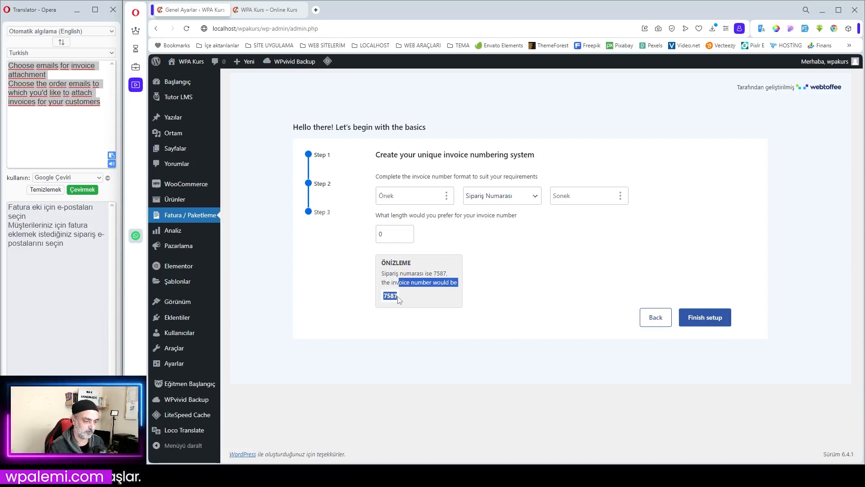
left_click(399, 298)
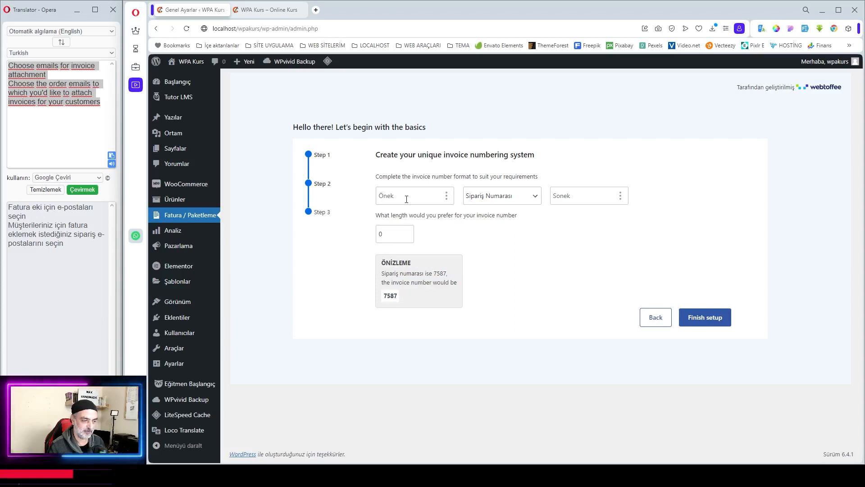
left_click(500, 198)
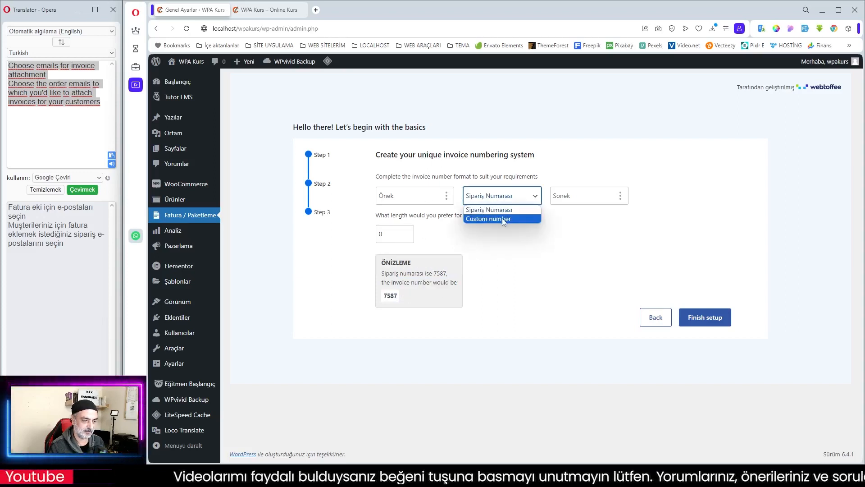
left_click(502, 218)
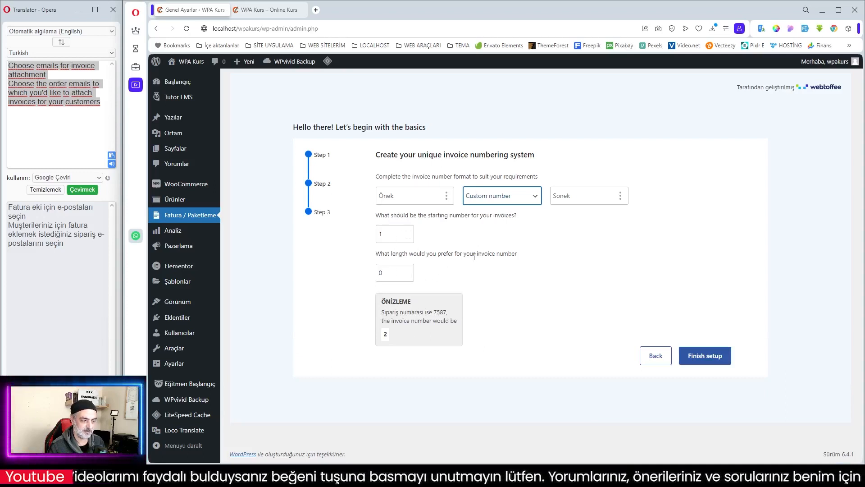
left_click(700, 355)
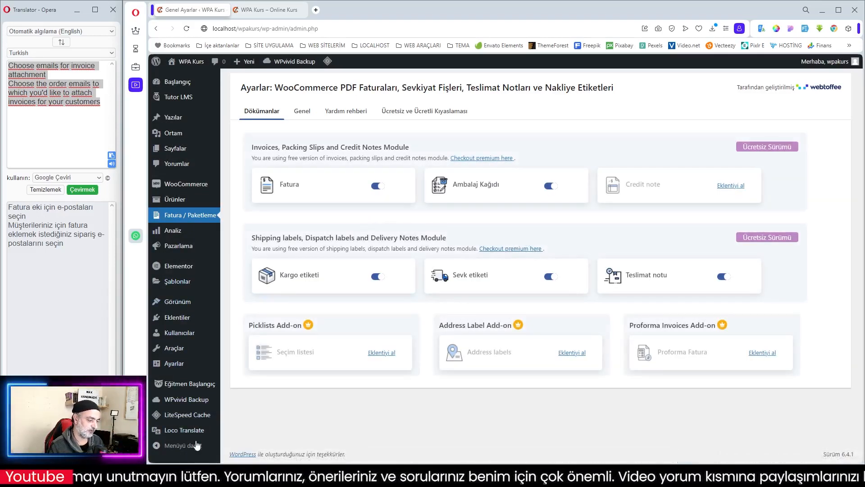
- Open the invoice plugin's Turkish translation file in Loco Translate and select the "20+ predefined gift card templates" string for editing
mouse_move(195, 434)
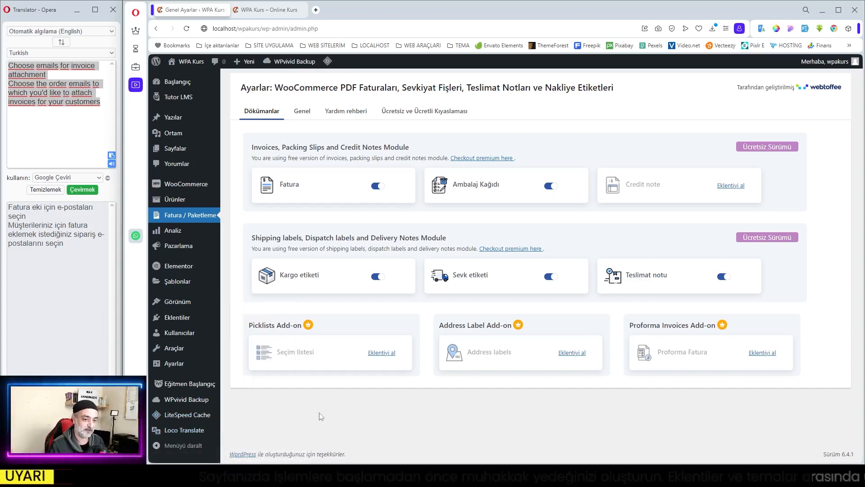
mouse_move(189, 415)
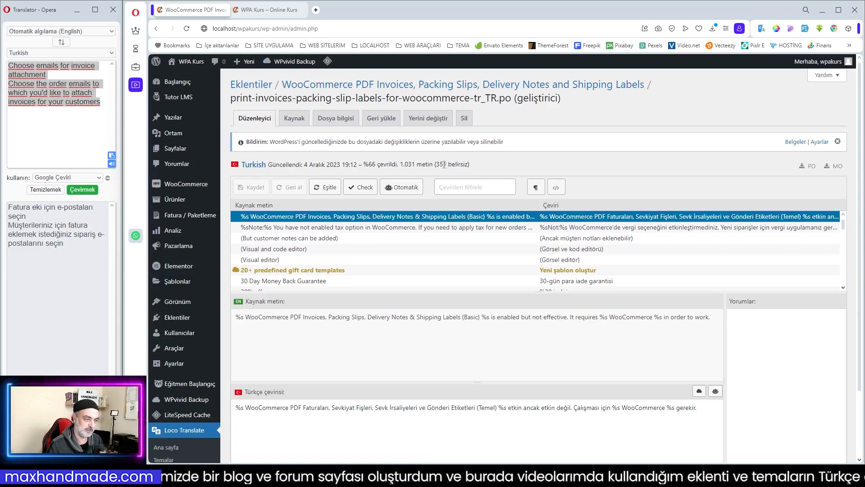
left_click(270, 272)
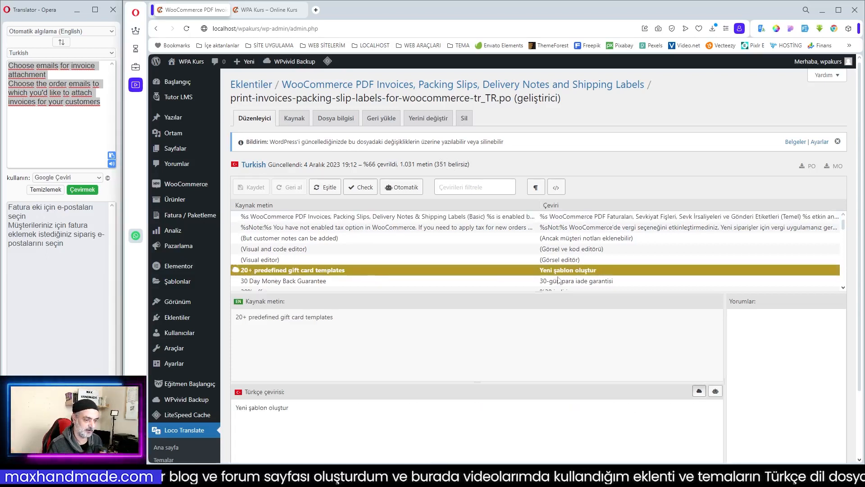
left_click(493, 259)
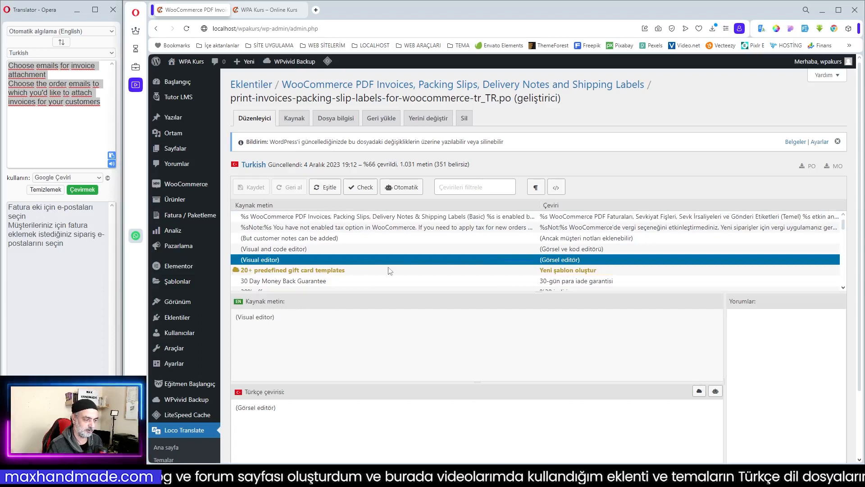
left_click(339, 272)
left_click(304, 407)
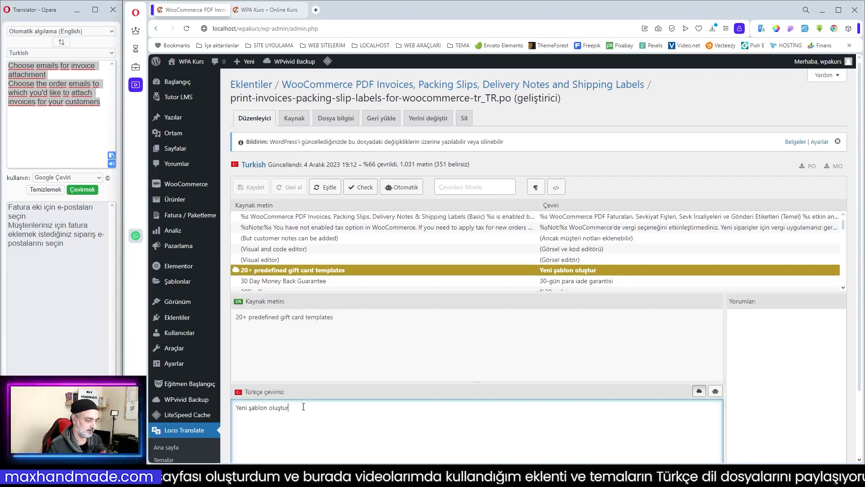
- Translate the selected source text into Turkish and replace its translation with "20'den fazla önceden tanımlanmış hediye kartı şablonu"
left_click_drag(345, 323, 235, 318)
right_click(268, 321)
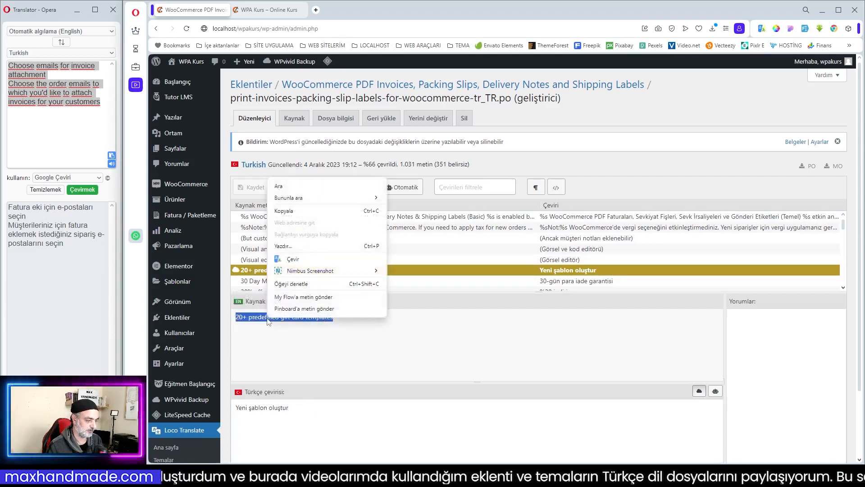
left_click(293, 258)
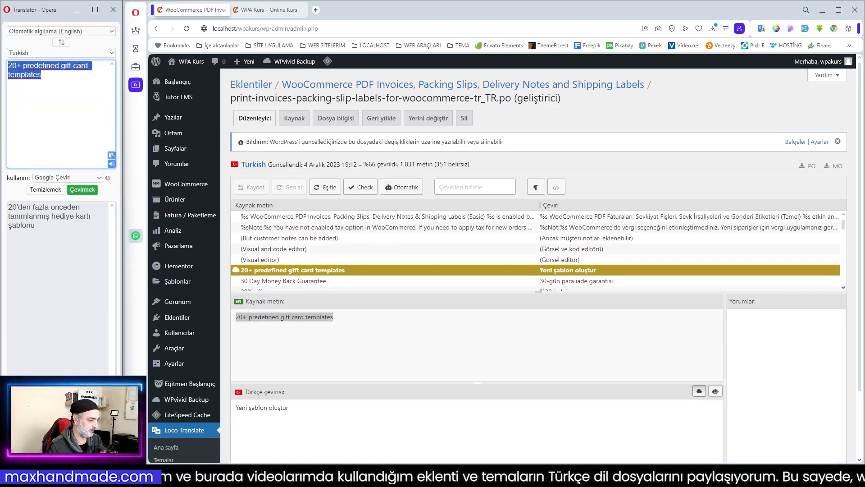
left_click_drag(290, 409, 230, 407)
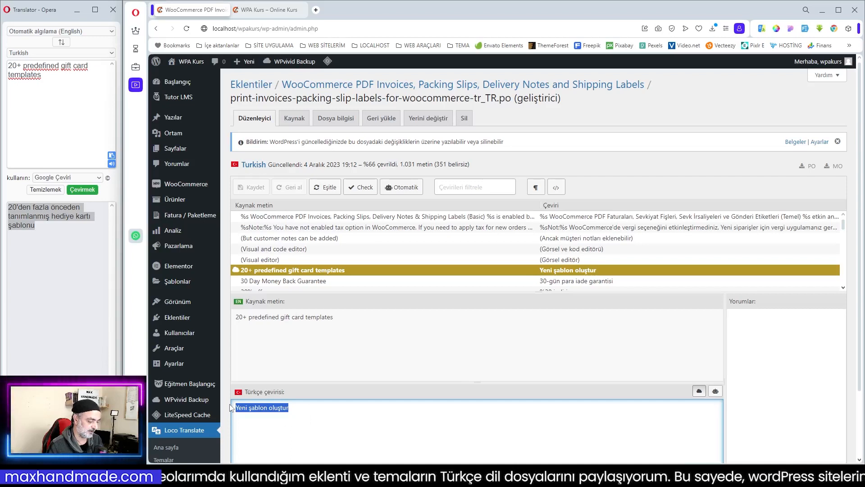
key("ctrl+v")
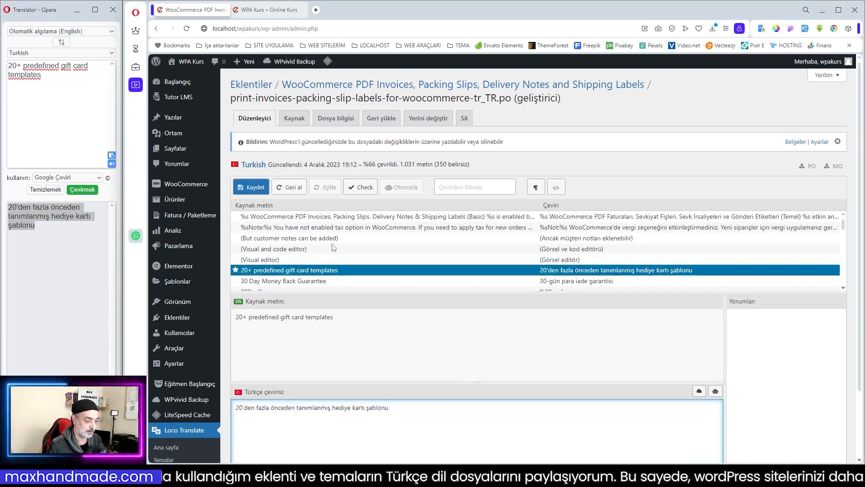
- Save the invoice plugin's Turkish translation file and look over the neighbouring "(Visual editor)" string
left_click(258, 189)
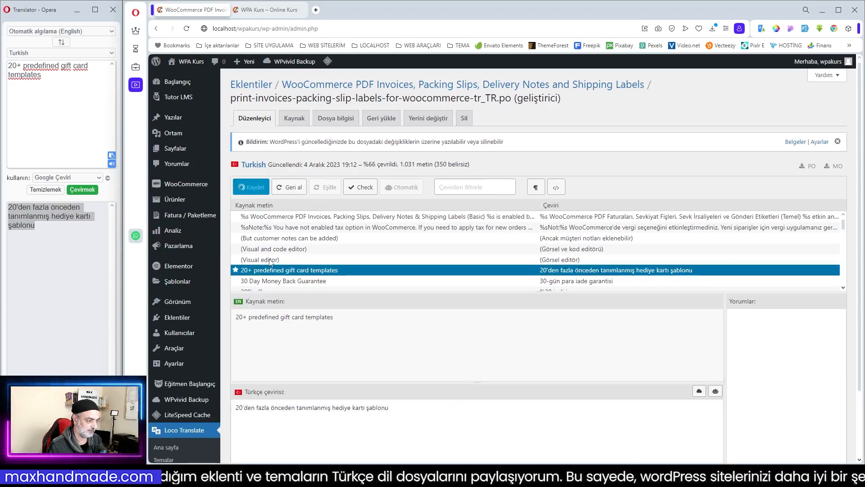
left_click(265, 286)
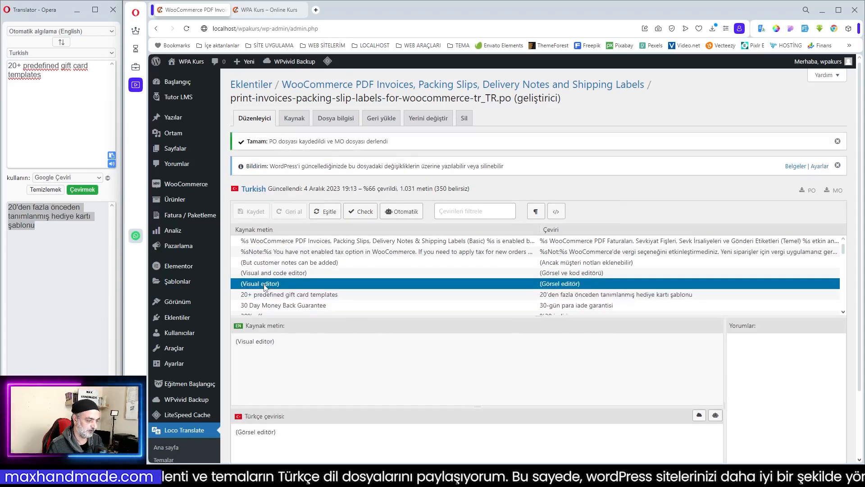
scroll(545, 274, "down", 4)
scroll(544, 274, "up", 4)
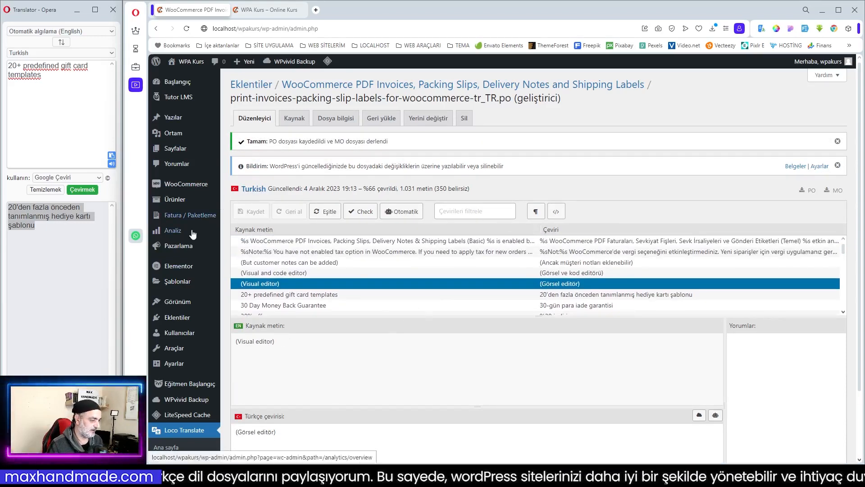
- Open the invoice plugin's general settings and review its document types, company details and address details
left_click(183, 215)
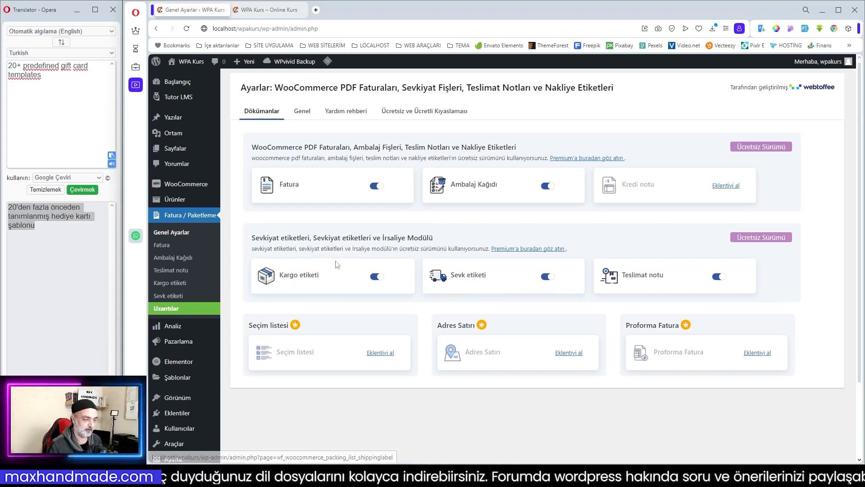
left_click(303, 111)
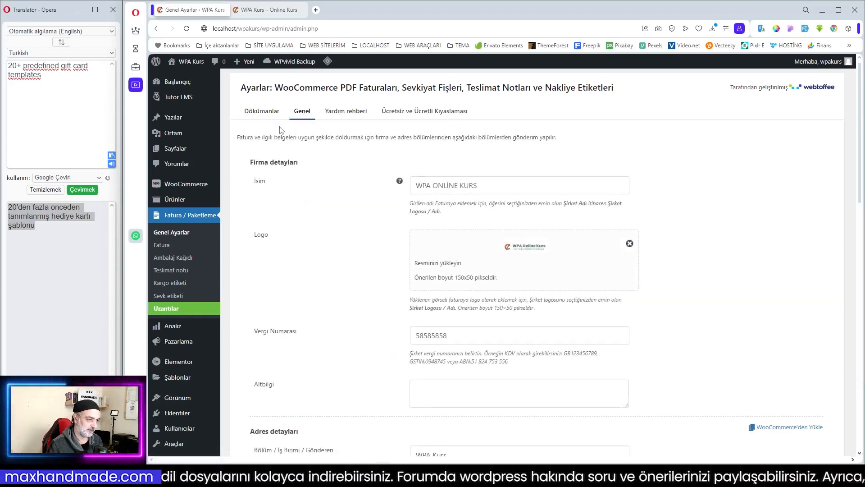
scroll(472, 253, "down", 6)
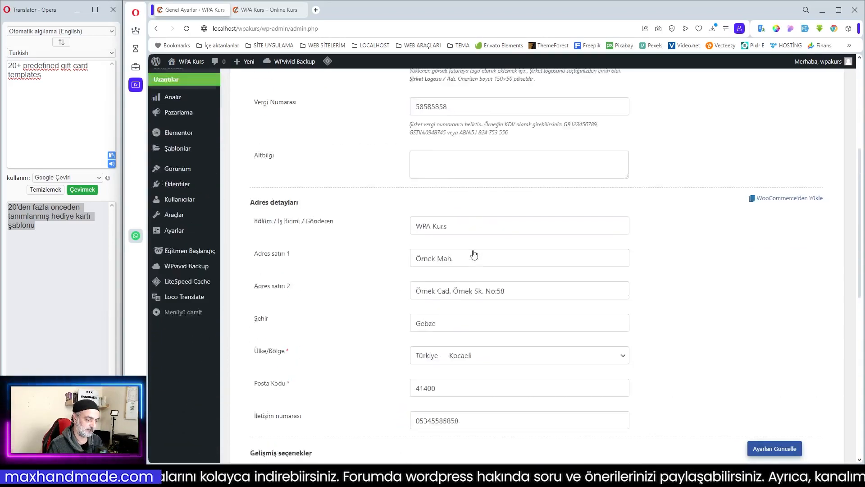
scroll(474, 255, "up", 6)
- Examine the filters in the plugin's help guide, expanding the order date and shipping address entries to view their code
left_click(338, 113)
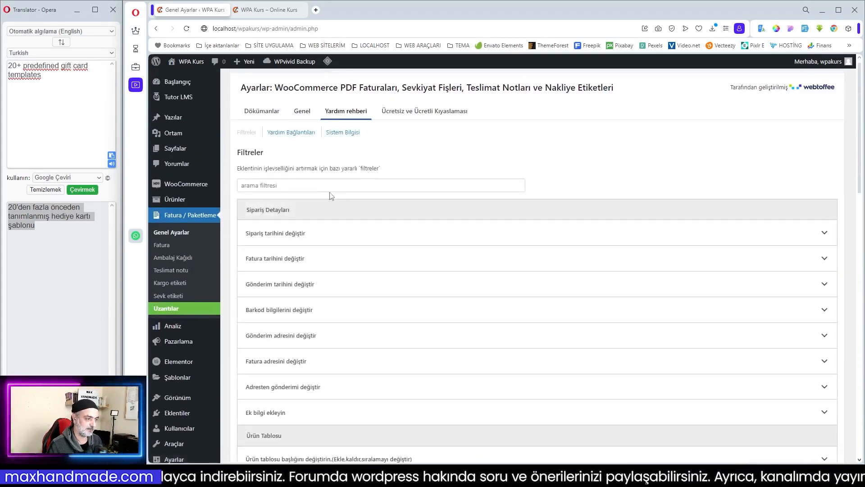
scroll(329, 166, "down", 2)
scroll(336, 194, "up", 2)
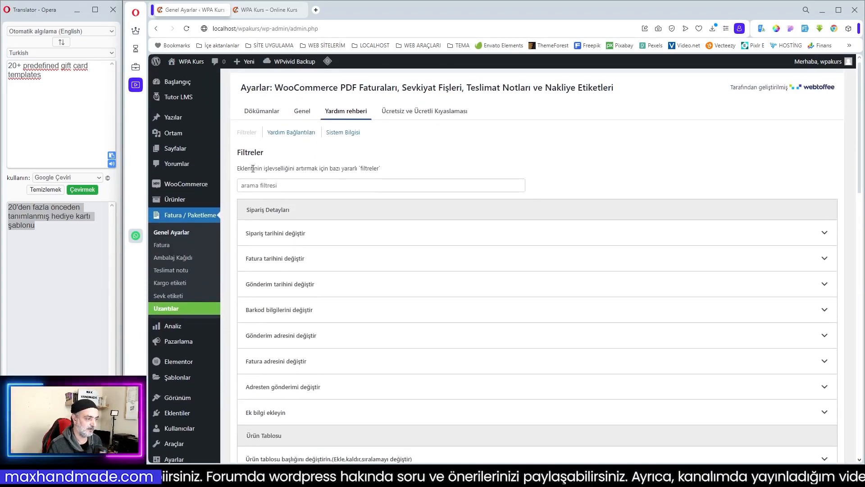
left_click(361, 239)
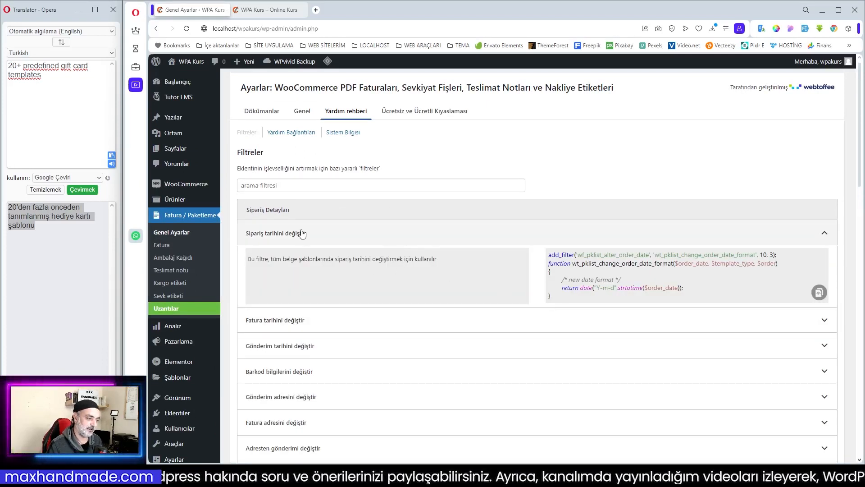
left_click(299, 233)
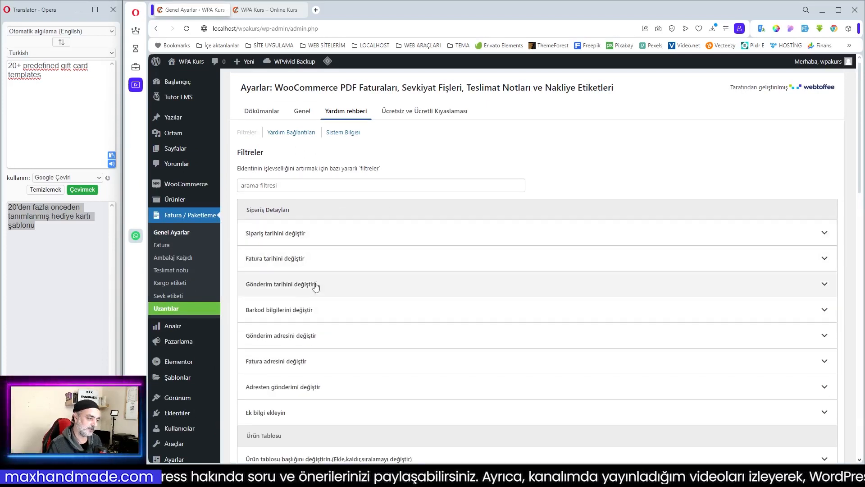
left_click(308, 340)
scroll(513, 343, "down", 3)
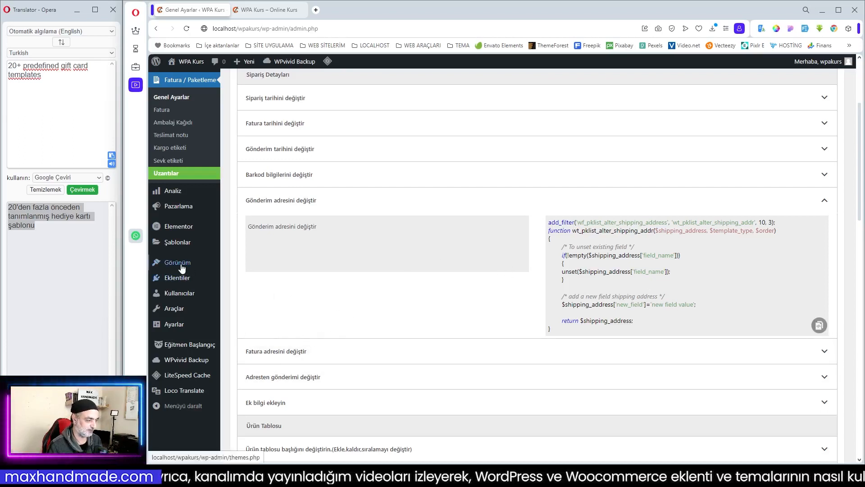
- Copy the shipping address filter code and open the TutorStarter theme's functions.php in the theme file editor
mouse_move(181, 267)
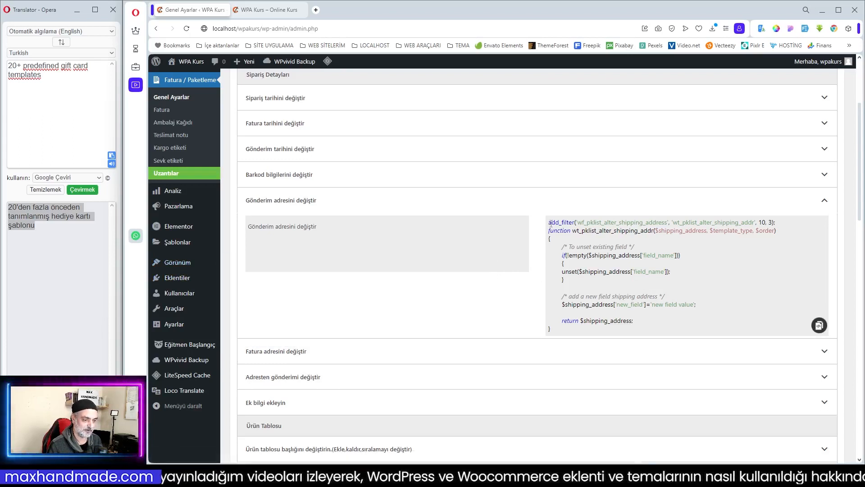
left_click(819, 325)
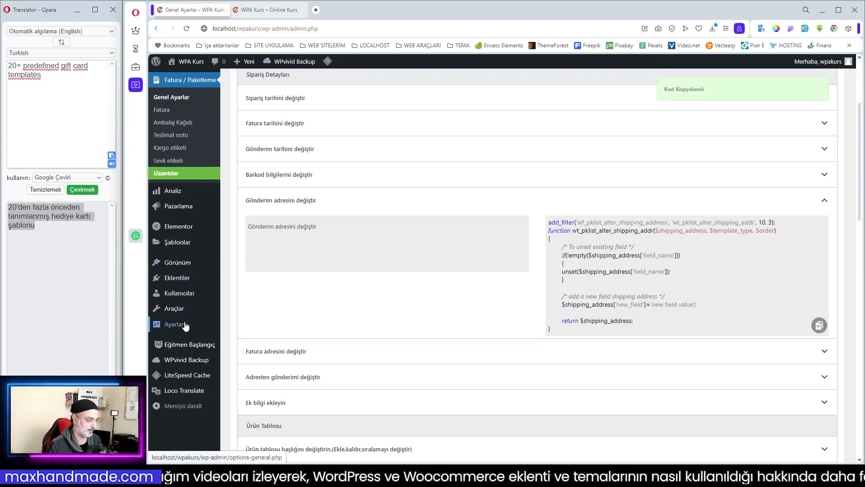
mouse_move(195, 325)
mouse_move(212, 266)
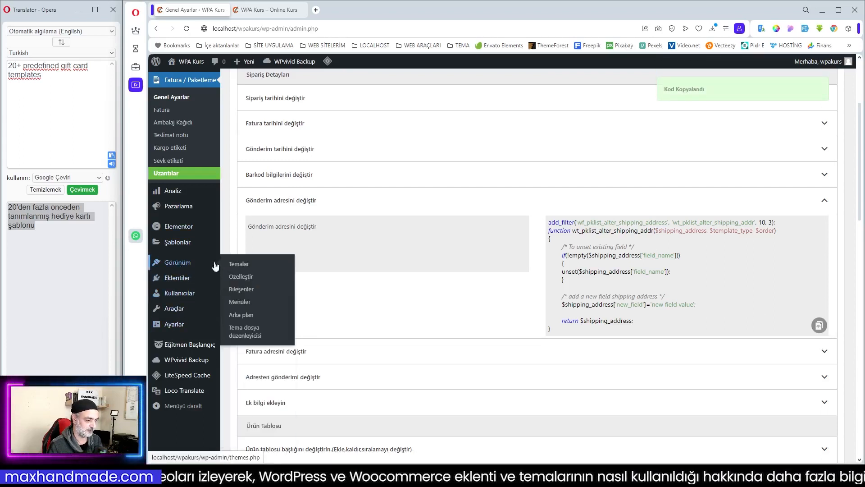
left_click(242, 335)
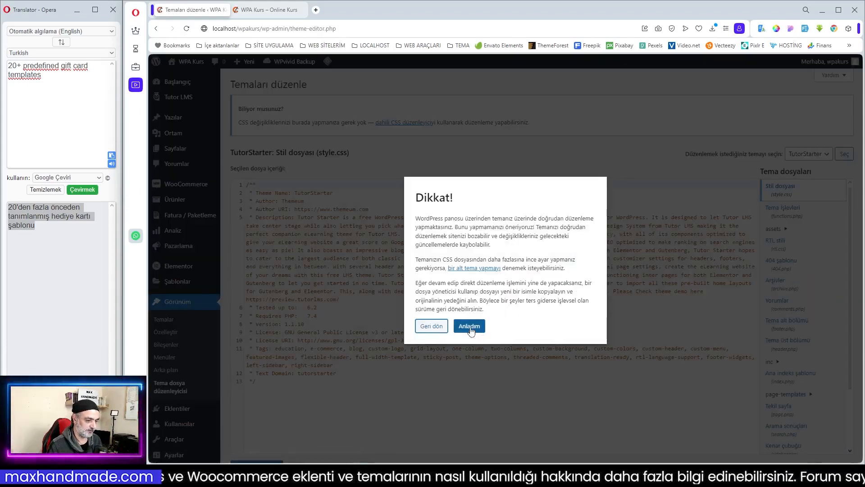
left_click(469, 325)
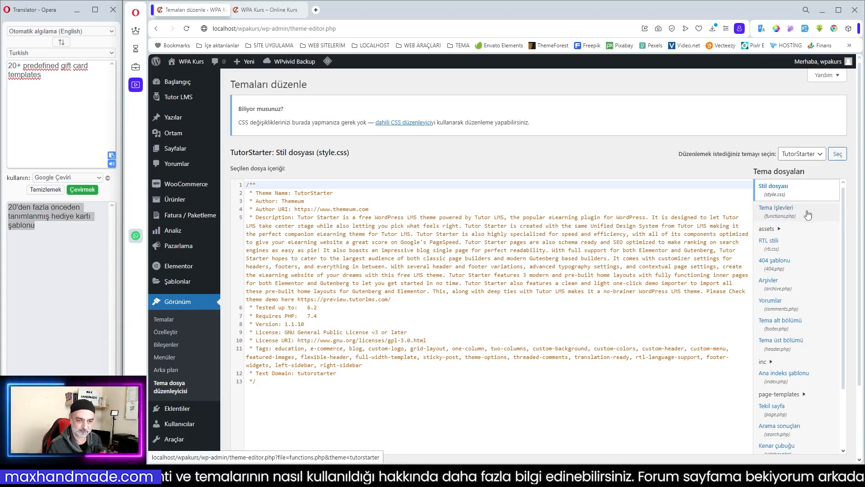
left_click(769, 211)
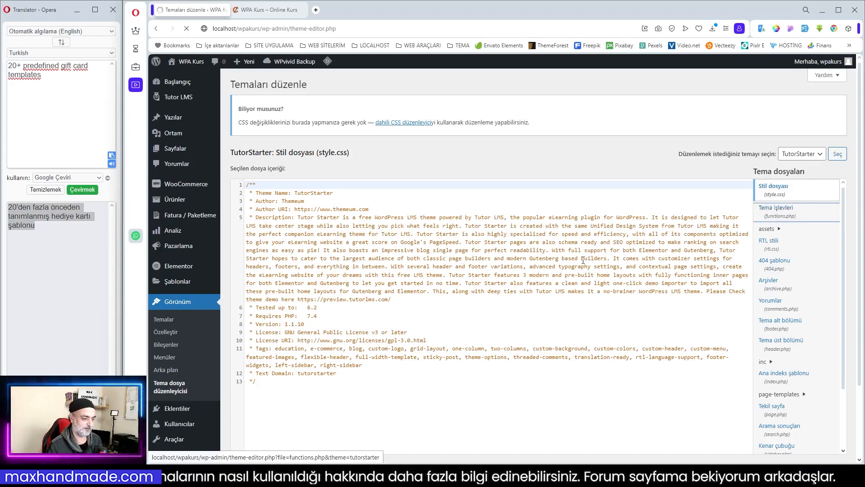
scroll(403, 315, "down", 1)
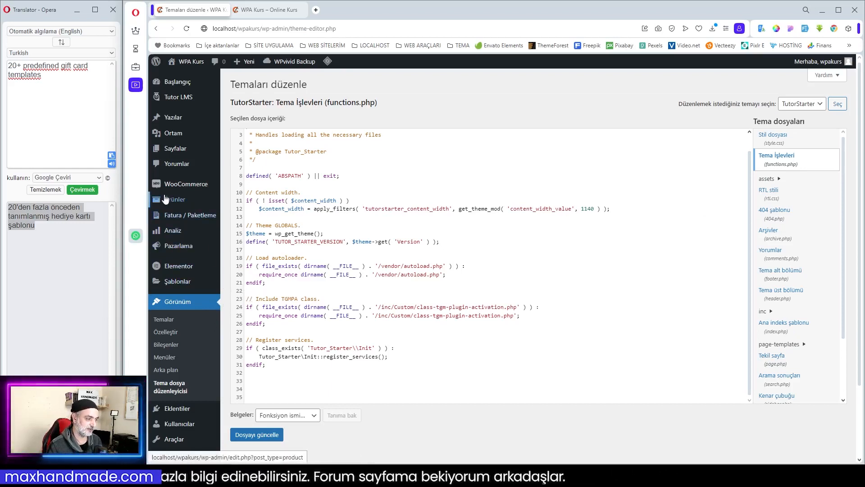
- Return to the invoice plugin's help guide filters and examine the code for changing the product name in package documents
mouse_move(191, 220)
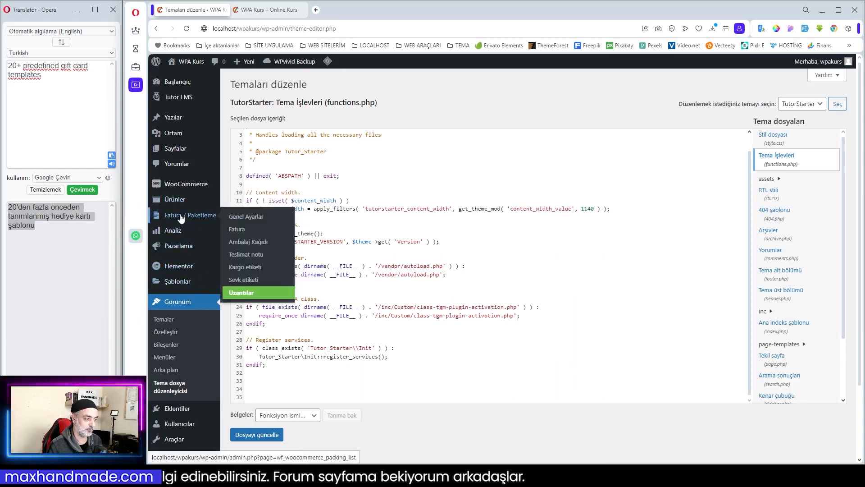
left_click(231, 219)
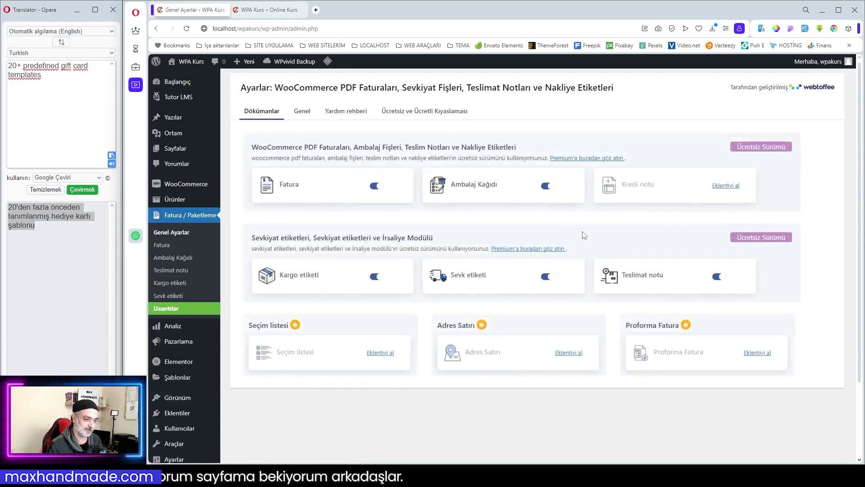
left_click(302, 112)
left_click(346, 111)
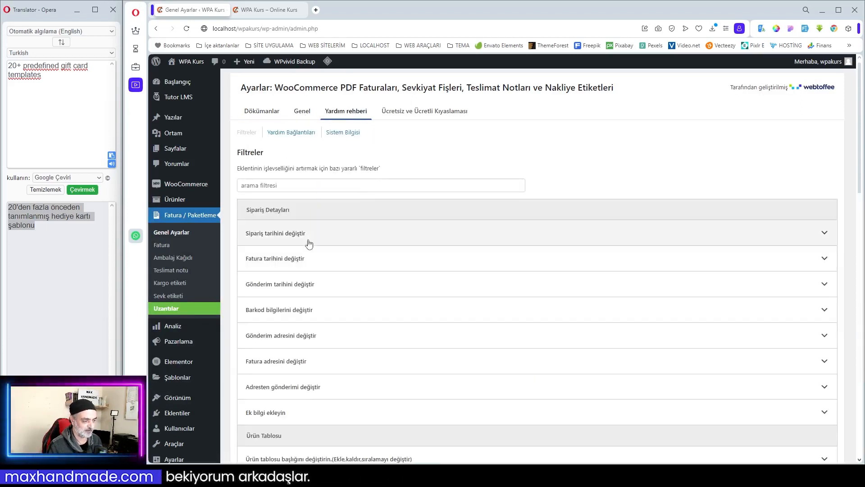
scroll(466, 337, "down", 2)
scroll(466, 337, "down", 2)
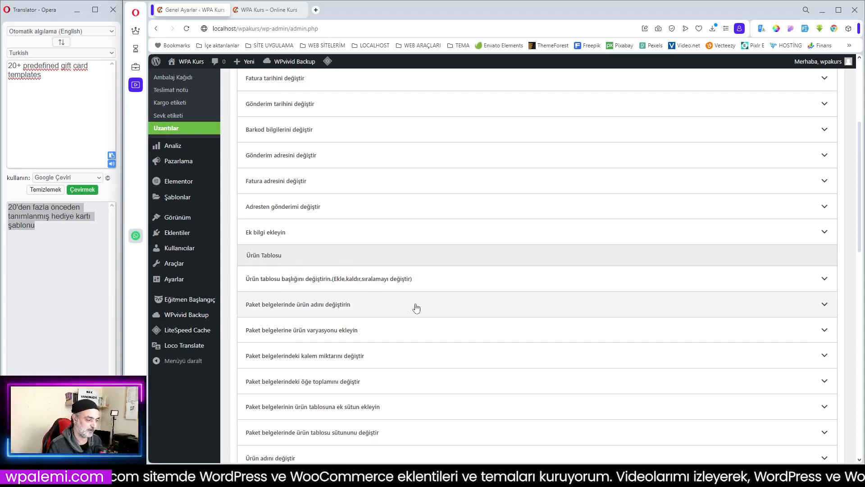
left_click(335, 309)
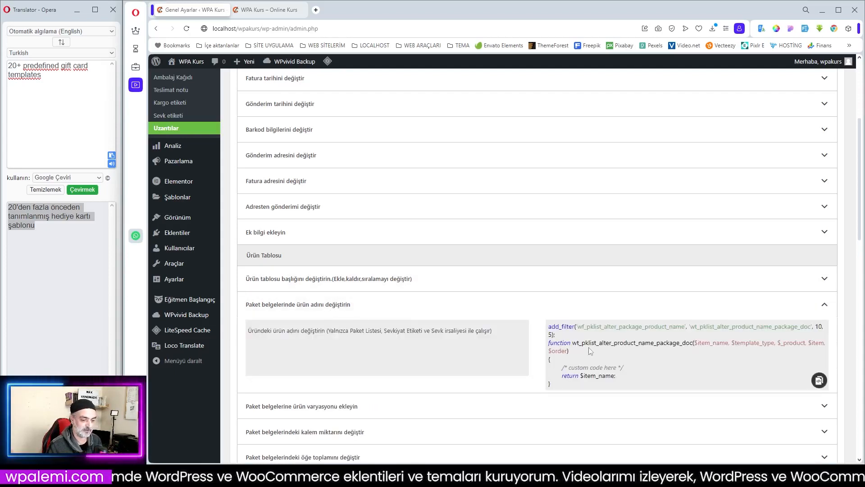
left_click_drag(550, 326, 618, 377)
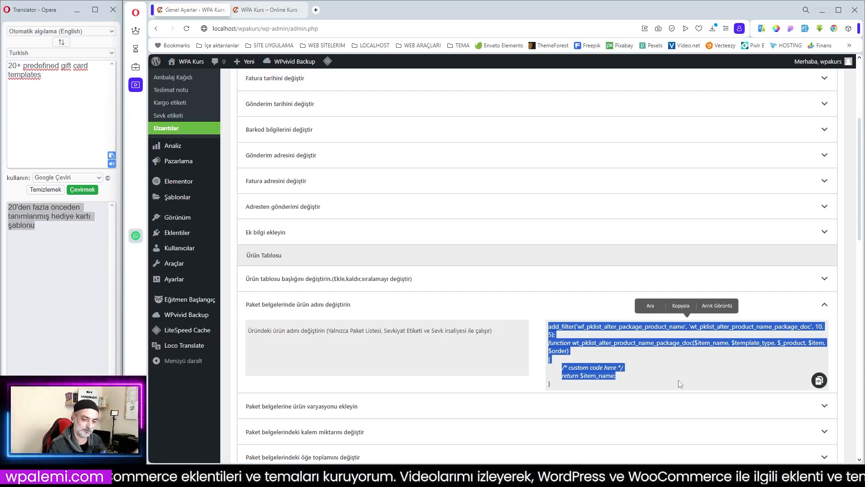
left_click(623, 369)
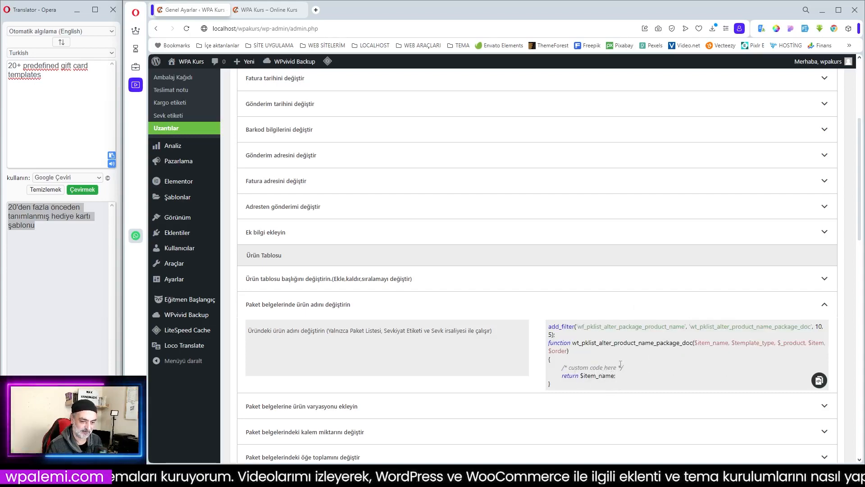
scroll(594, 330, "down", 7)
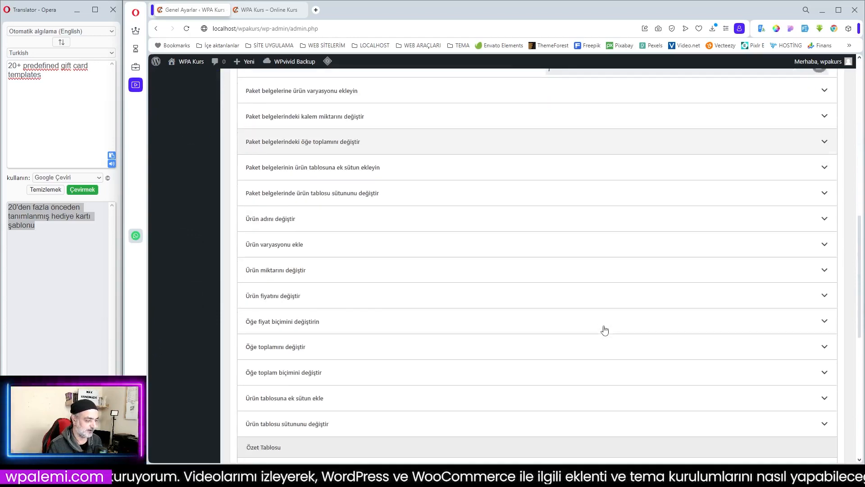
scroll(550, 309, "up", 15)
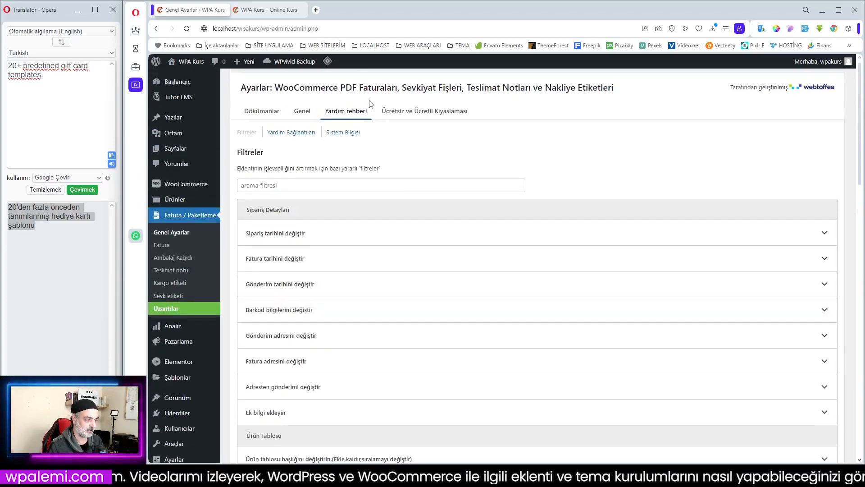
- Review the plugin's help links and system configuration, along with the free versus premium feature comparison
left_click(291, 134)
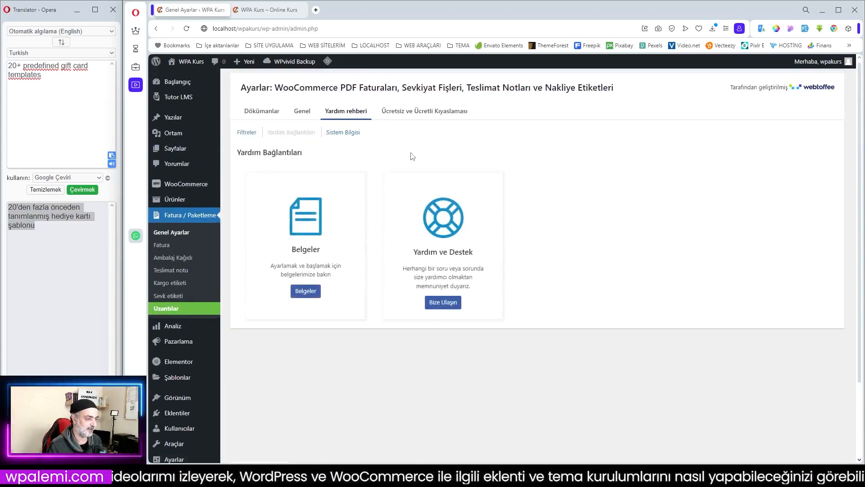
left_click(343, 133)
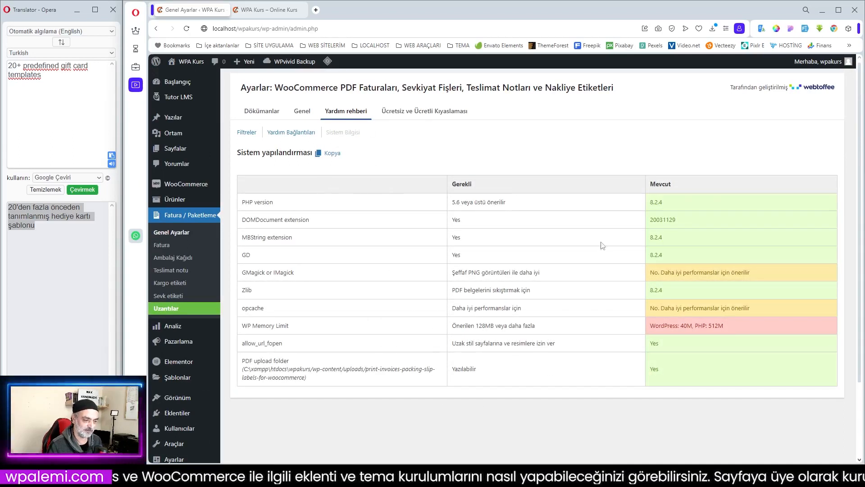
left_click(411, 111)
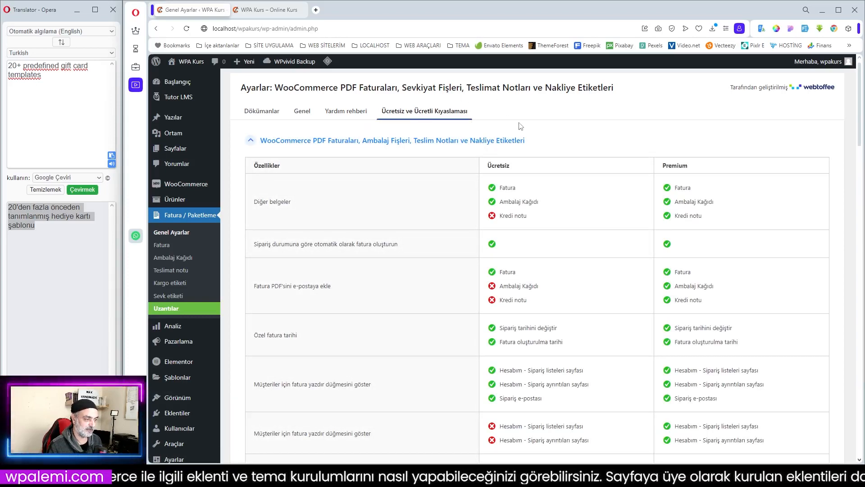
scroll(552, 192, "down", 2)
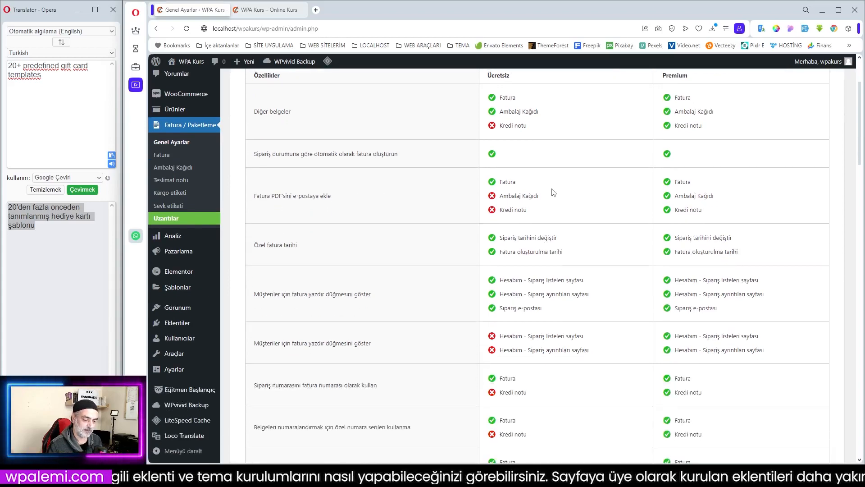
scroll(553, 193, "up", 2)
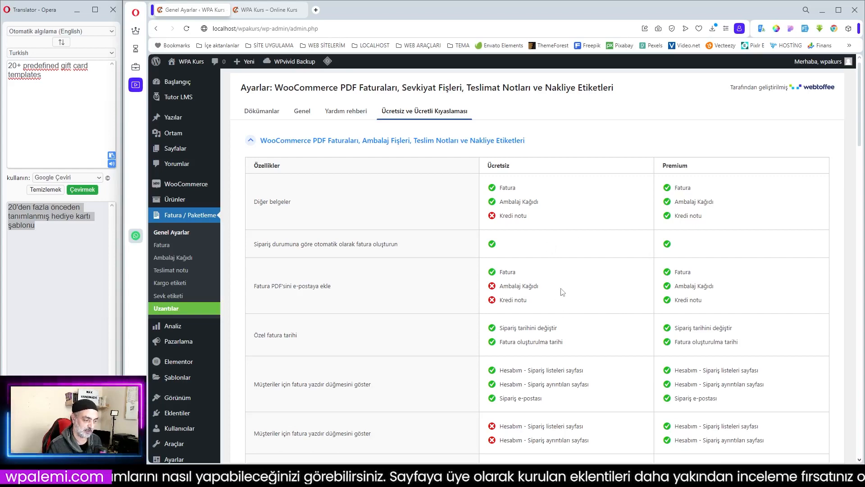
scroll(562, 292, "down", 3)
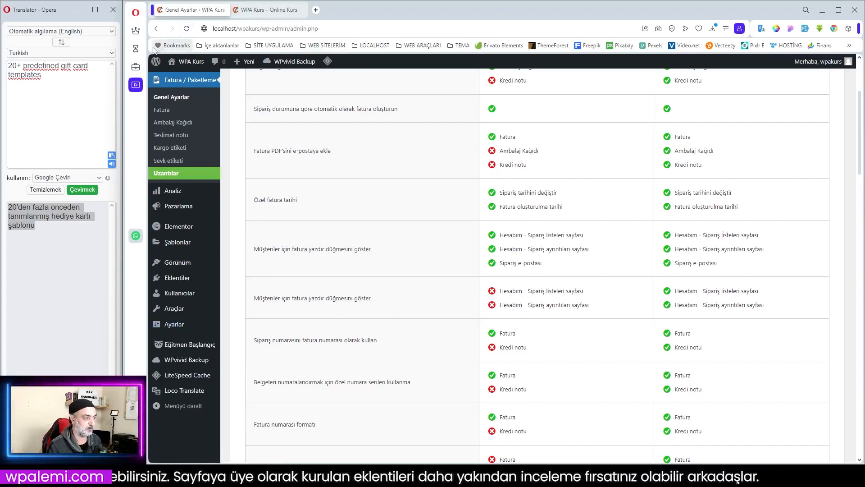
- Switch to the browser workspace with the WPA Online Bilet site and view its customer account orders page
left_click(135, 49)
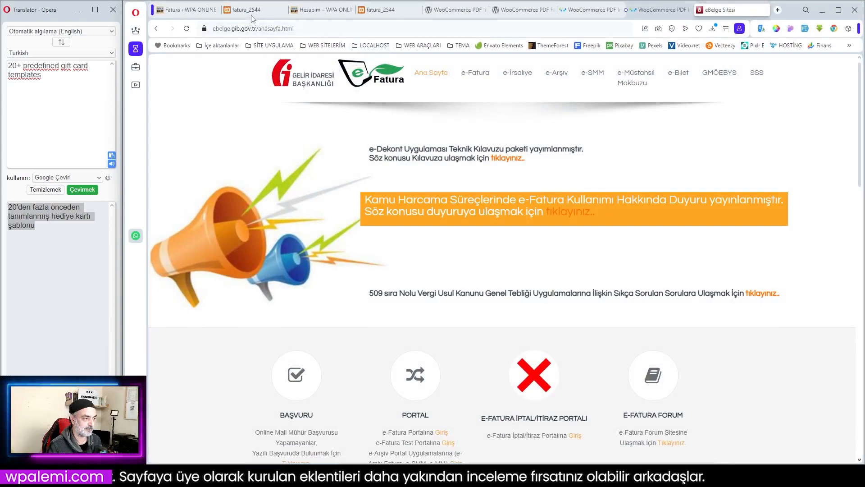
left_click(318, 9)
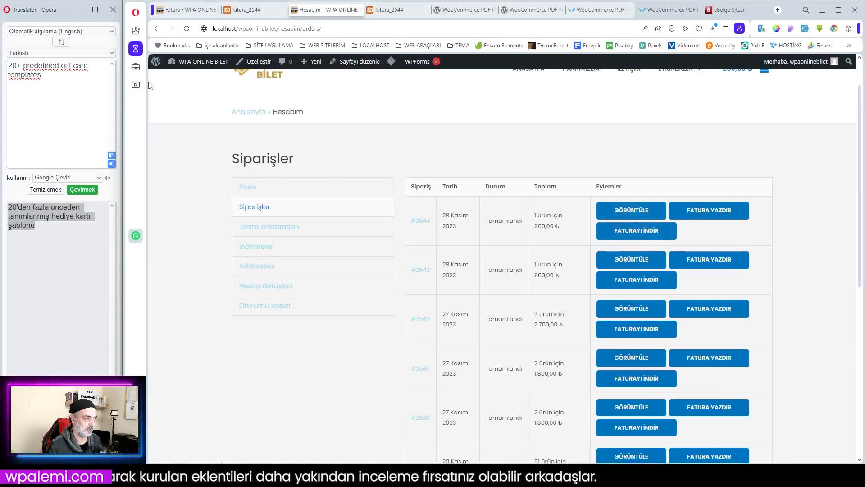
- Compare the free-versus-premium rows for the customer invoice print button on WPA Kurs with the order buttons on the WPA Online Bilet orders page
left_click(135, 85)
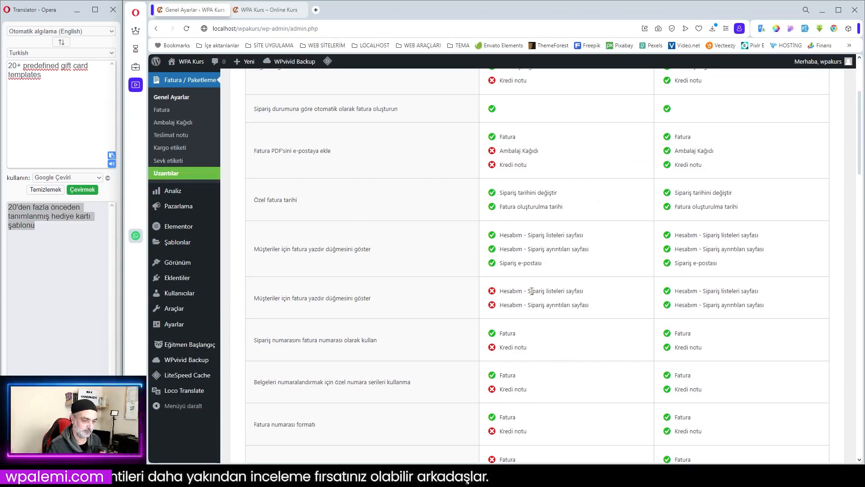
left_click_drag(529, 291, 586, 293)
left_click_drag(528, 305, 593, 309)
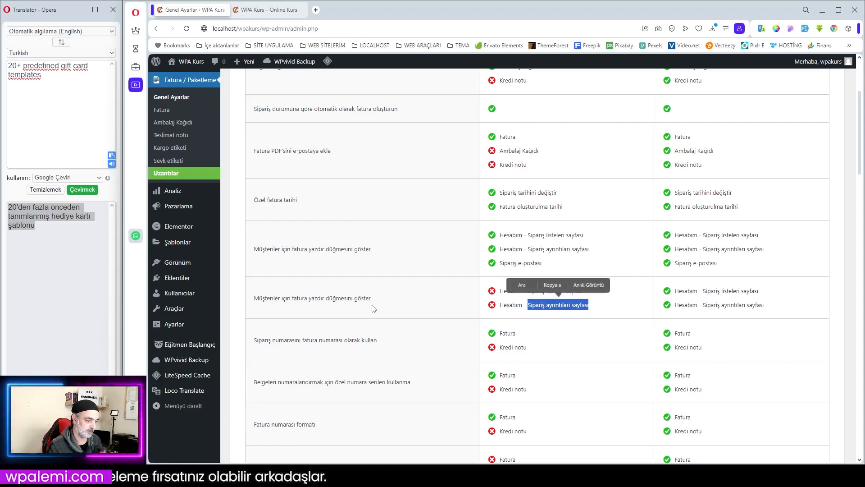
left_click_drag(298, 298, 378, 301)
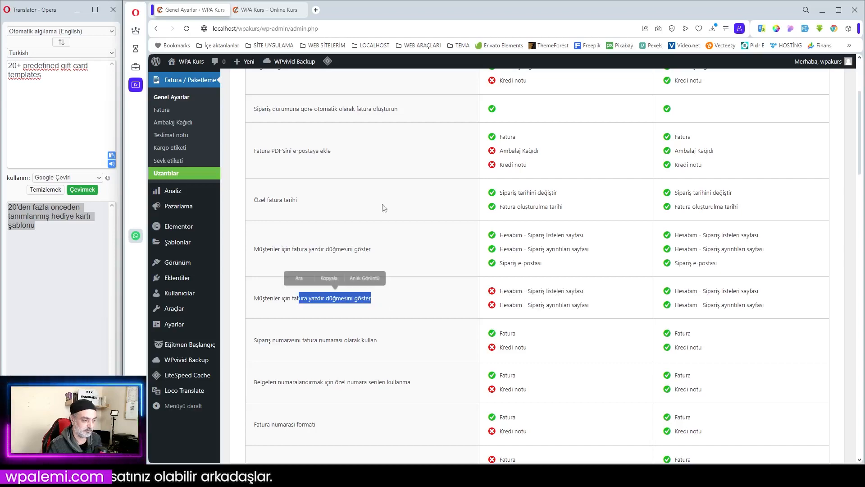
left_click(136, 49)
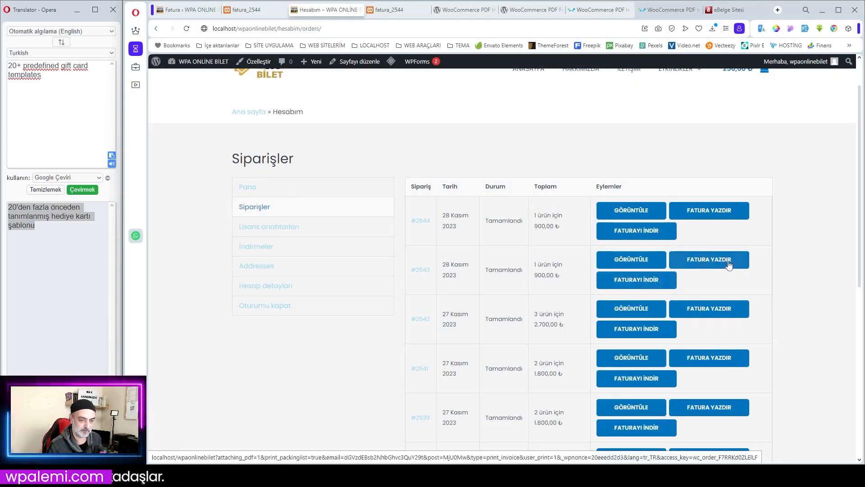
left_click(136, 85)
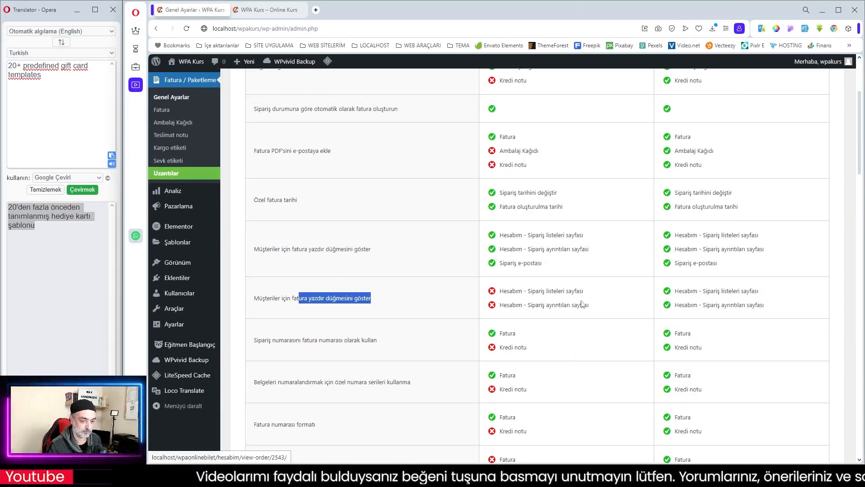
scroll(578, 281, "down", 4)
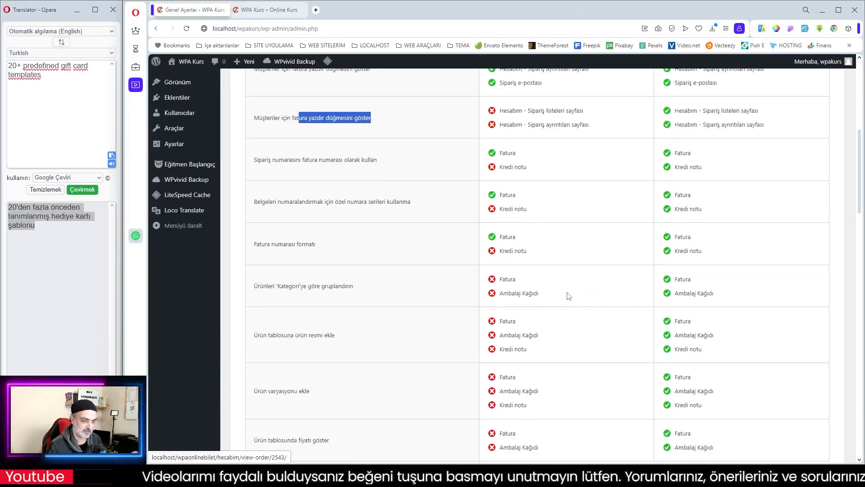
- Review the invoice module's general settings, template customization and QR Code add-on pages, along with the packing slip (Ambalaj Kağıdı) settings
scroll(570, 293, "up", 3)
scroll(570, 293, "up", 4)
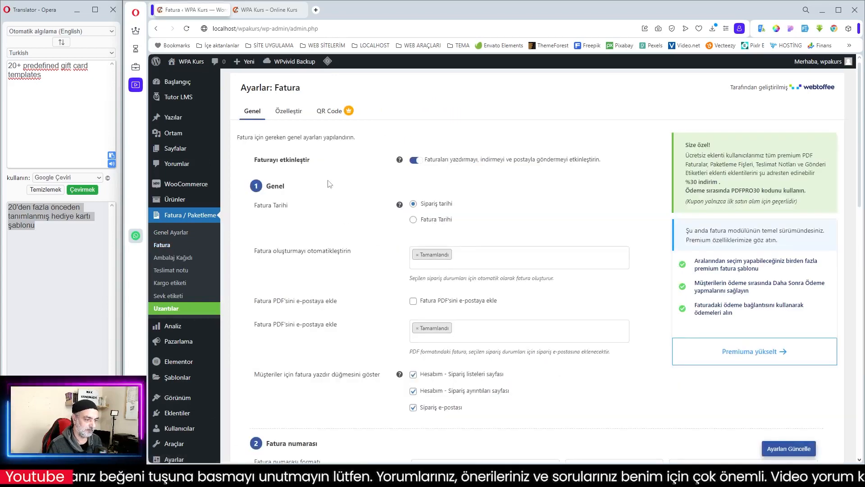
scroll(448, 242, "down", 7)
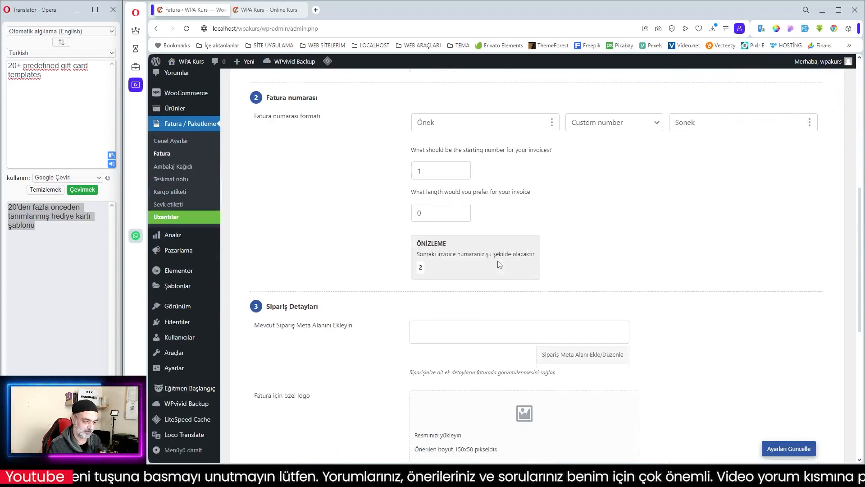
scroll(497, 262, "up", 5)
scroll(498, 261, "up", 3)
left_click(288, 112)
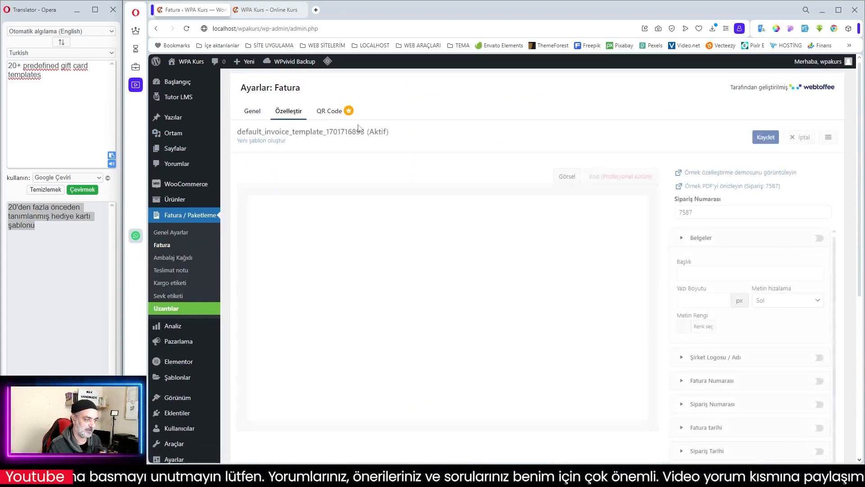
left_click(330, 111)
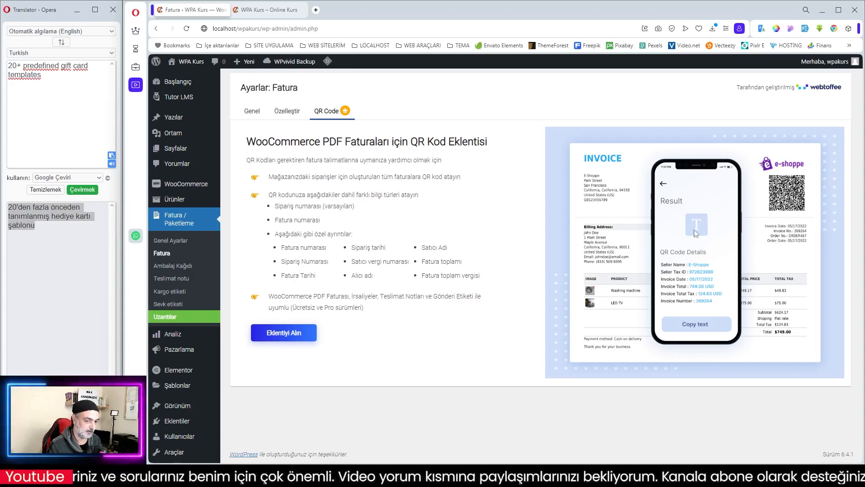
left_click(168, 268)
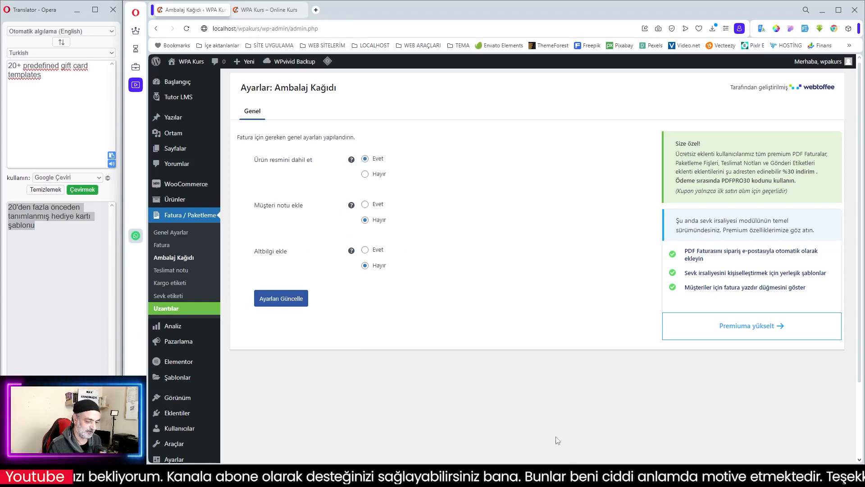
- Open a private browser window and load the local WPA Kurs site from the LOCALHOST bookmarks
left_click(135, 13)
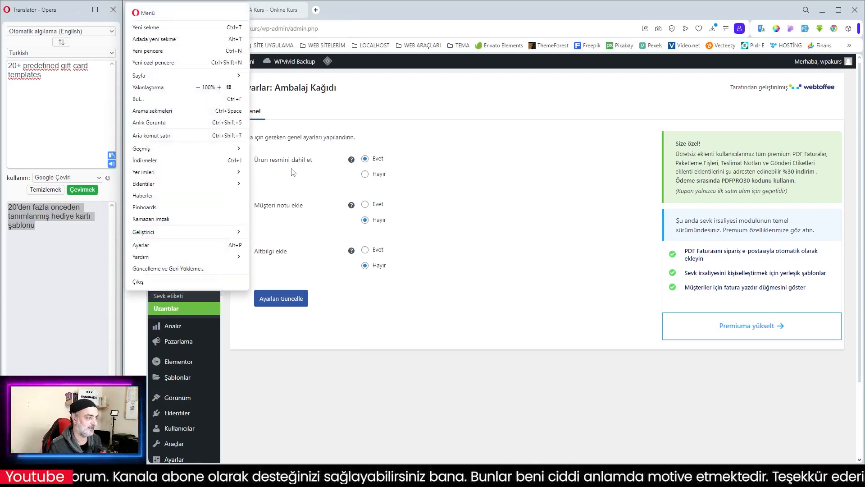
left_click(152, 67)
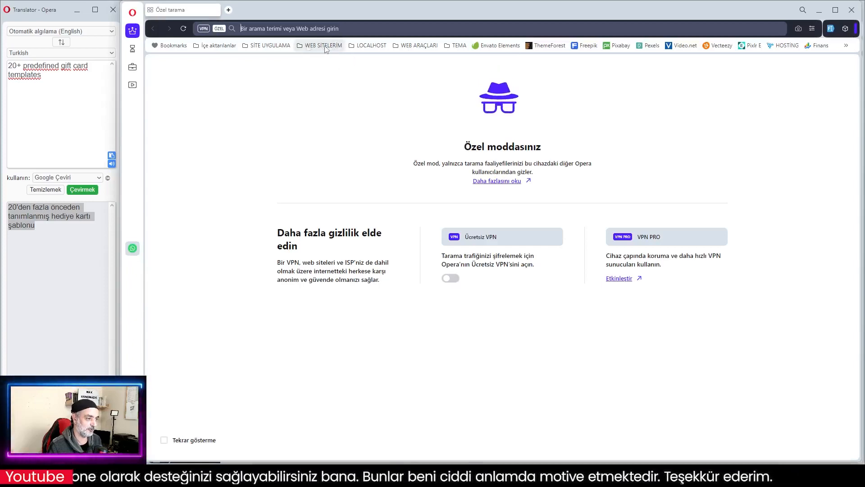
left_click(368, 45)
mouse_move(378, 73)
left_click(508, 264)
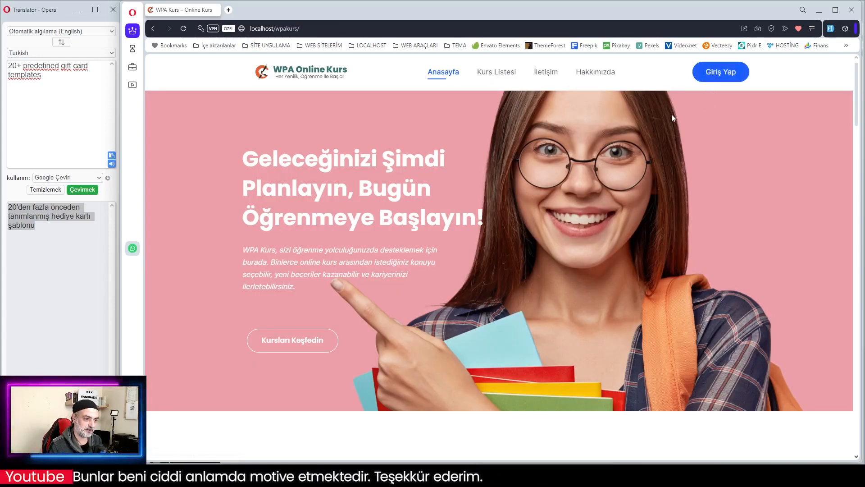
- Log in to the WPA Kurs site as a customer by filling in the username or e-mail and the account password
scroll(671, 118, "down", 3)
scroll(680, 115, "up", 3)
left_click(724, 74)
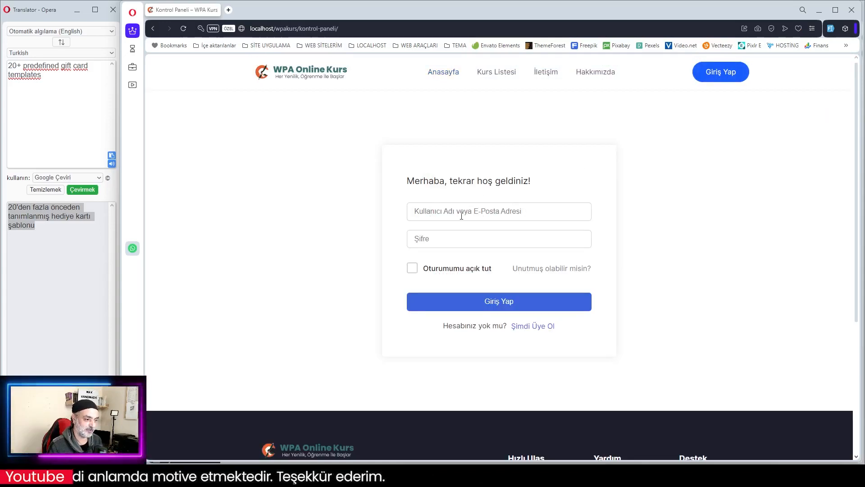
left_click(461, 216)
left_click(477, 239)
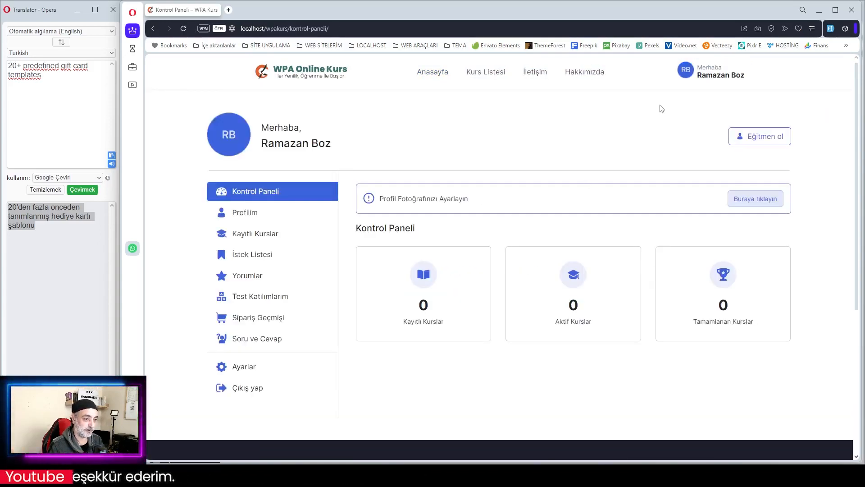
- Examine the Temel Fotoğrafçılık Kursu order in the customer's Sipariş Geçmişi page and minimize the private window
mouse_move(702, 82)
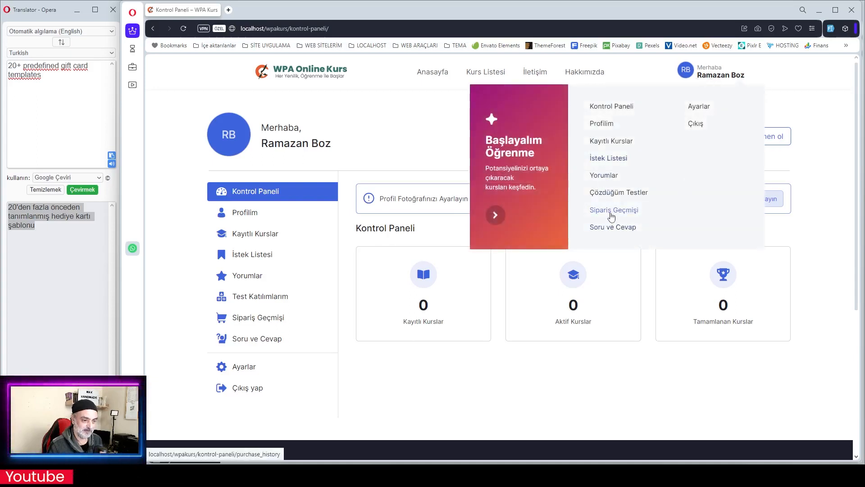
left_click(611, 217)
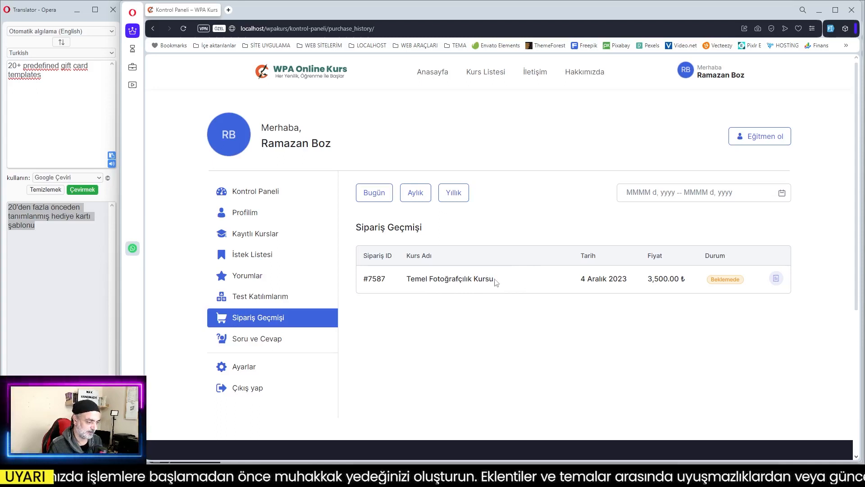
left_click_drag(456, 282, 563, 288)
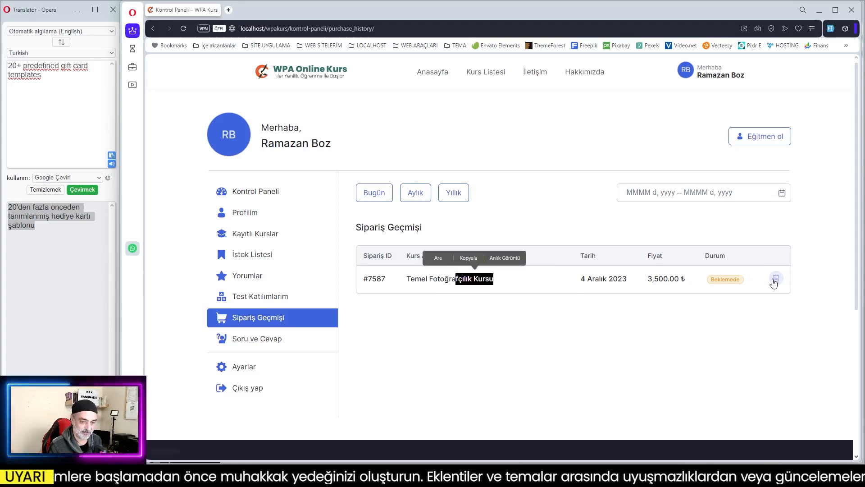
left_click(555, 287)
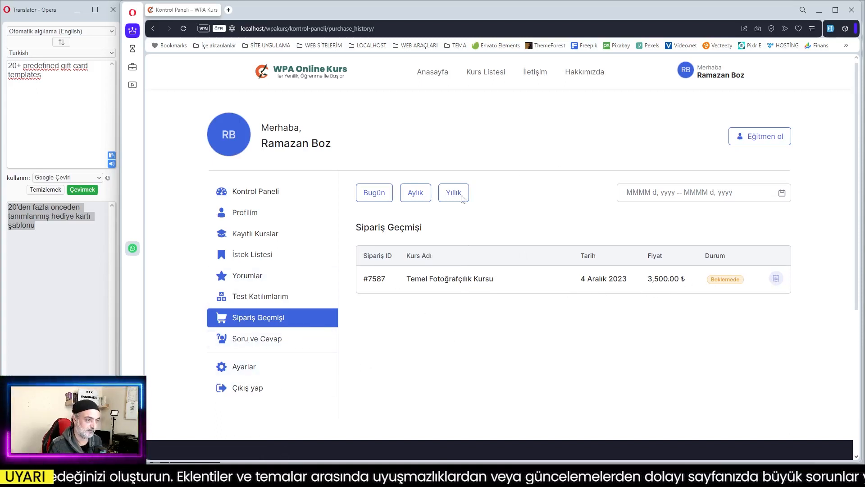
left_click(819, 10)
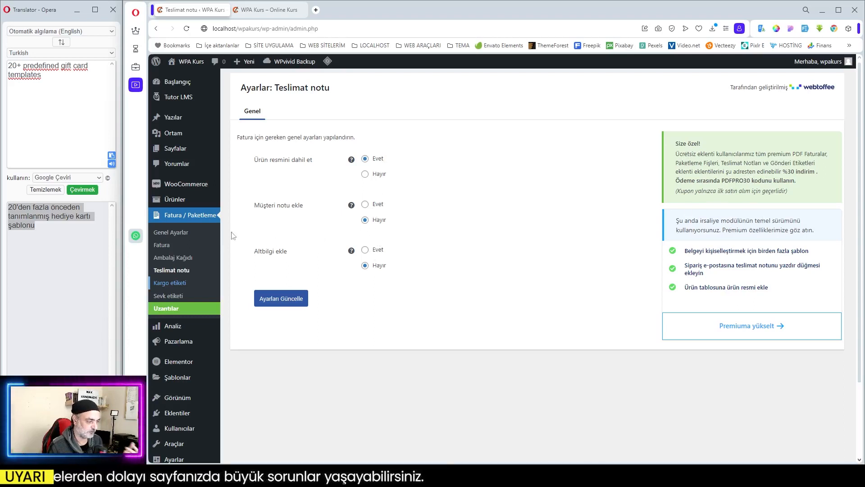
- Check the Sevk etiketi settings and look through the full list of premium add-ons on the Uzantılar page
left_click(170, 299)
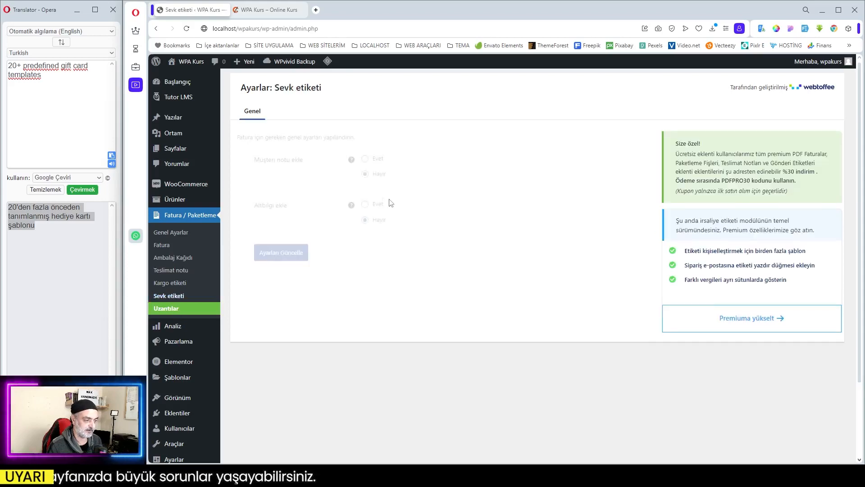
left_click(169, 309)
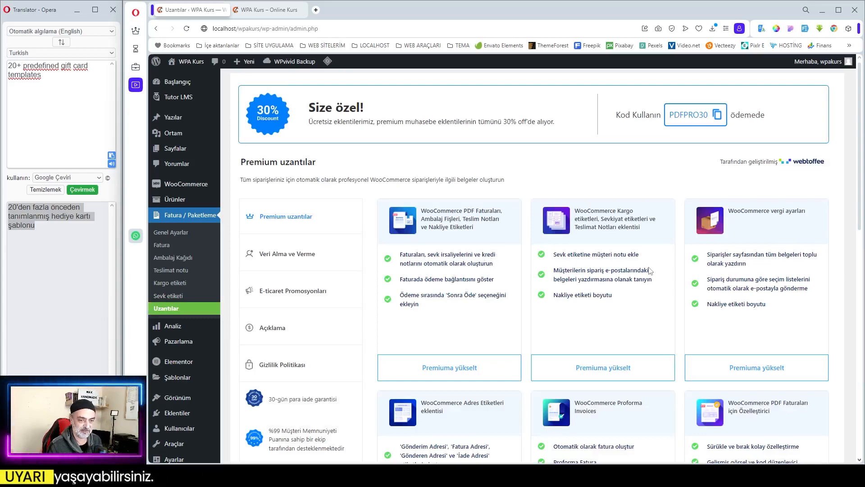
scroll(650, 271, "down", 1)
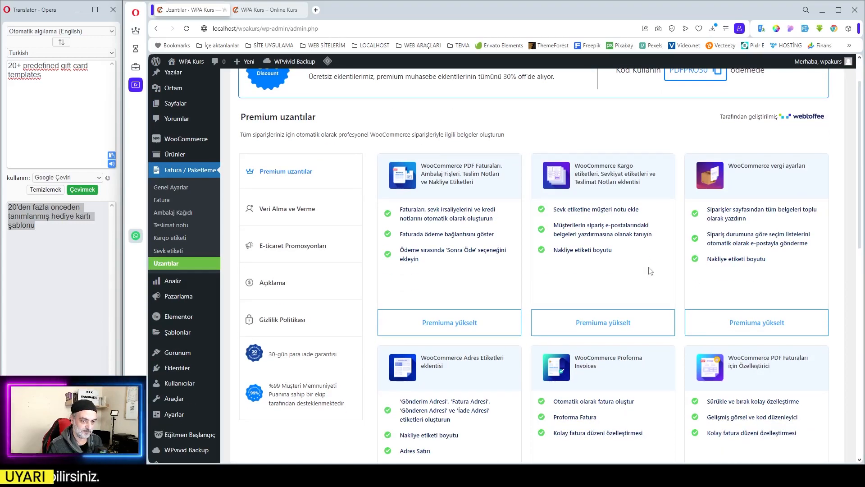
scroll(650, 271, "down", 5)
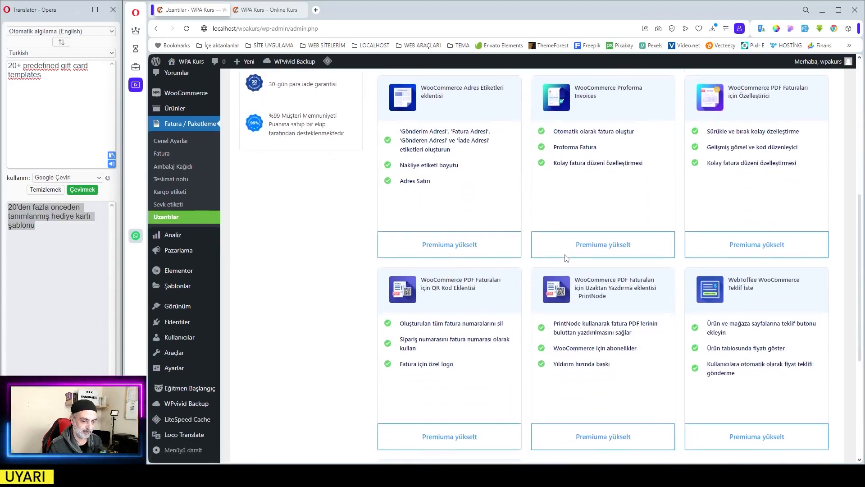
scroll(566, 258, "down", 4)
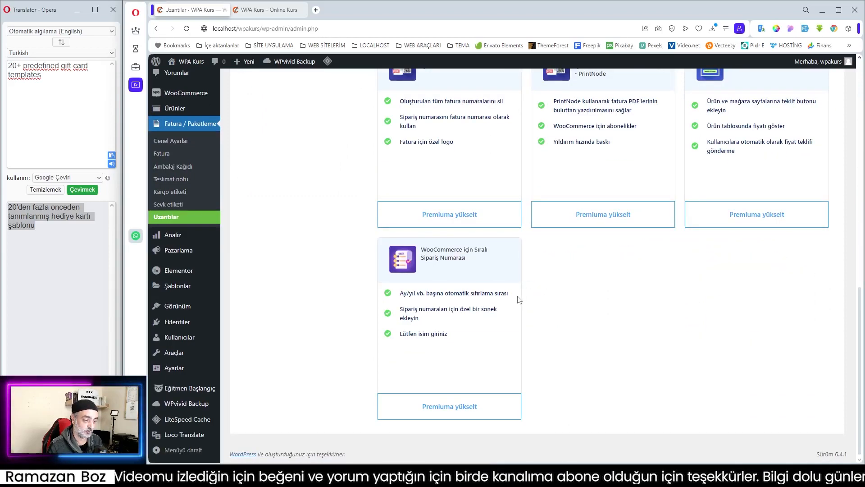
scroll(532, 279, "up", 2)
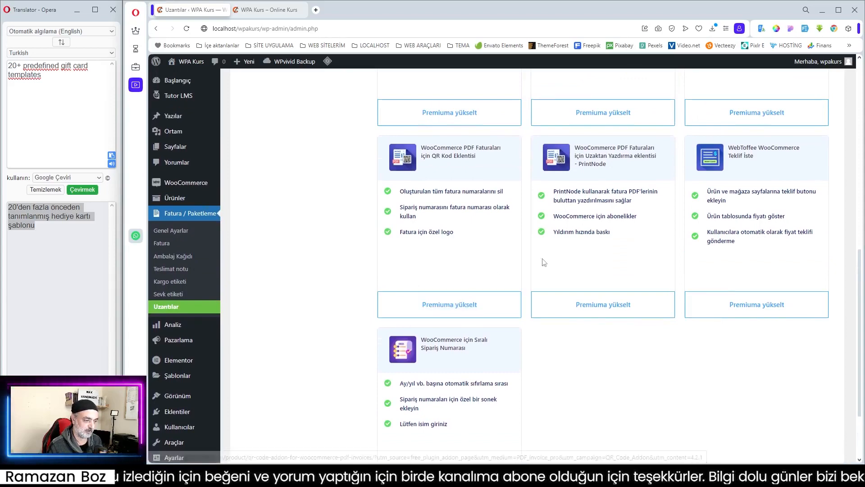
scroll(544, 263, "up", 7)
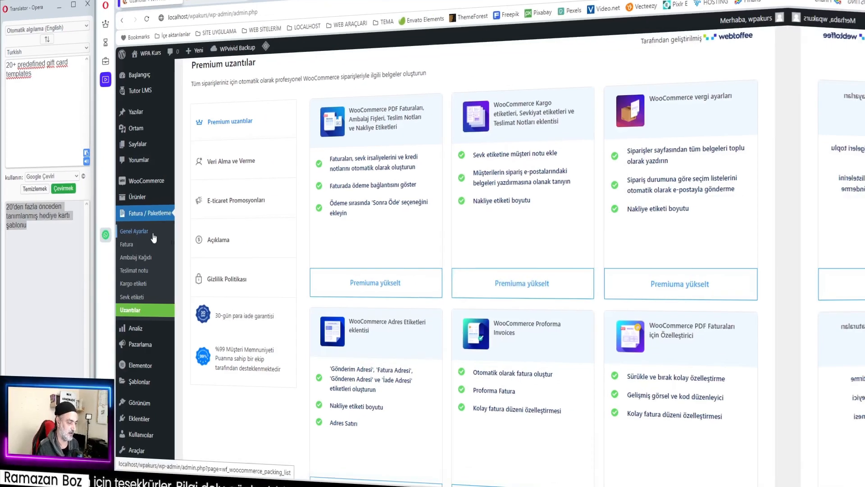
- In the plugin's general settings, switch the Fatura, Ambalaj Kağıdı and Kargo etiketi document modules off and back on
left_click(186, 231)
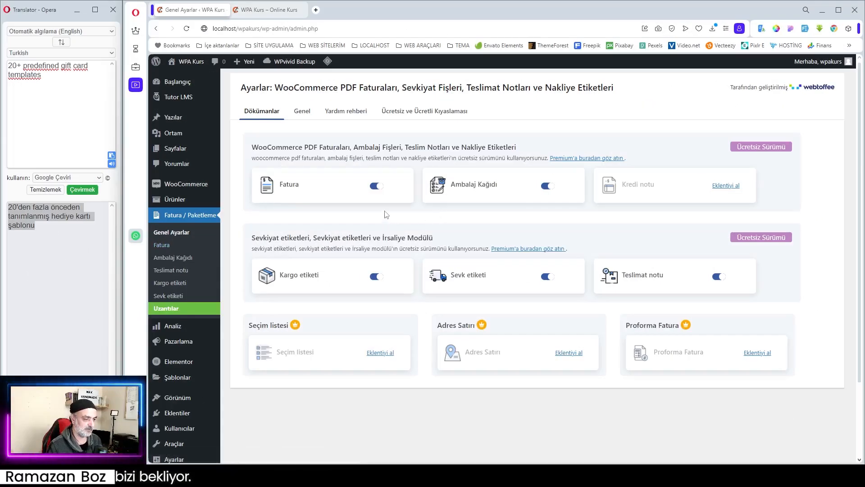
left_click(377, 186)
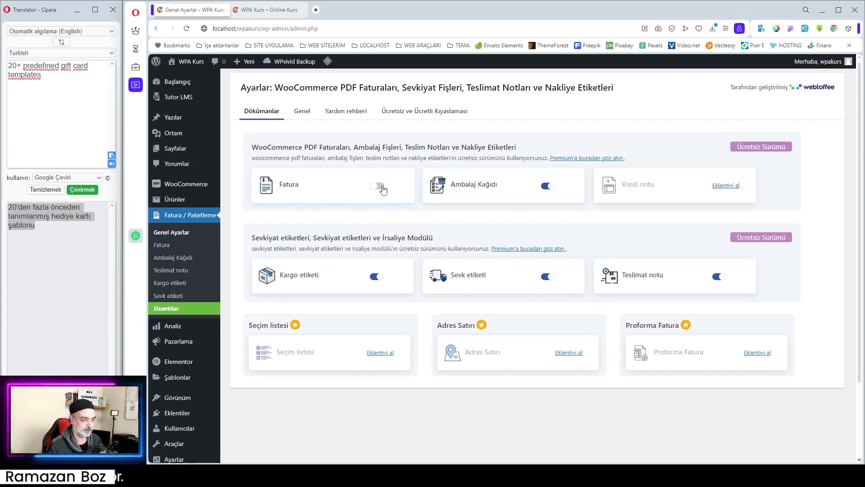
left_click(546, 188)
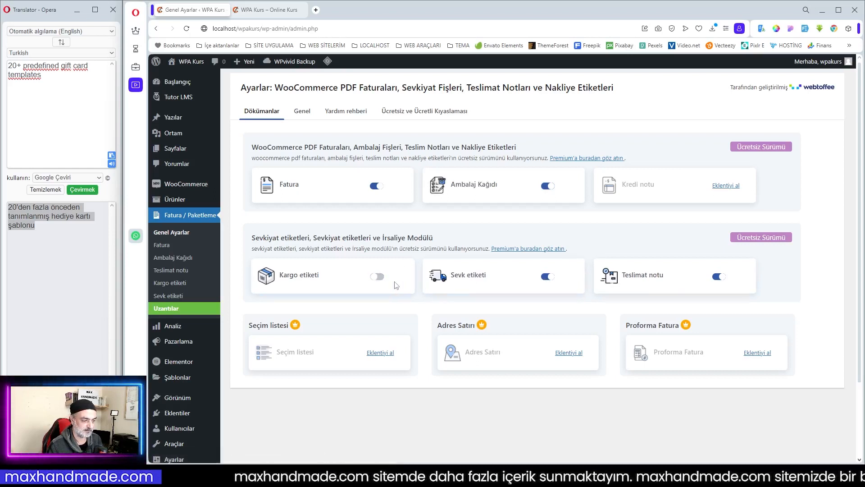
left_click(377, 277)
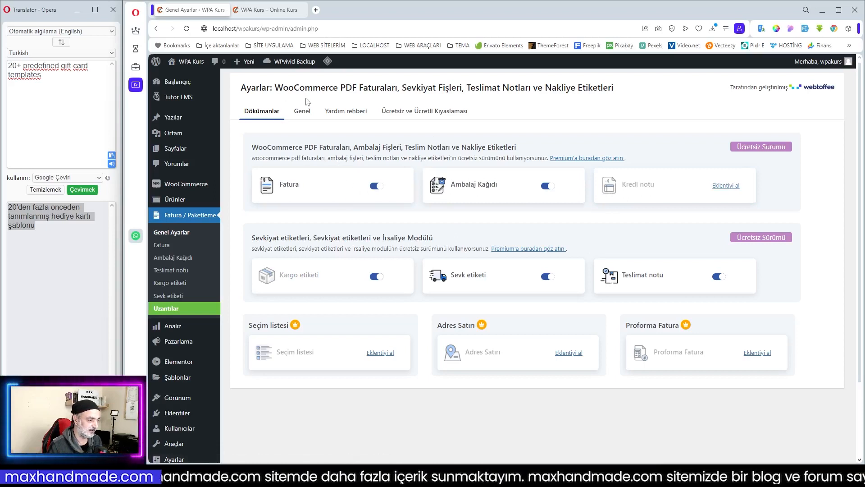
- Review the company name, logo and tax number fields in the plugin's general company details
left_click(302, 111)
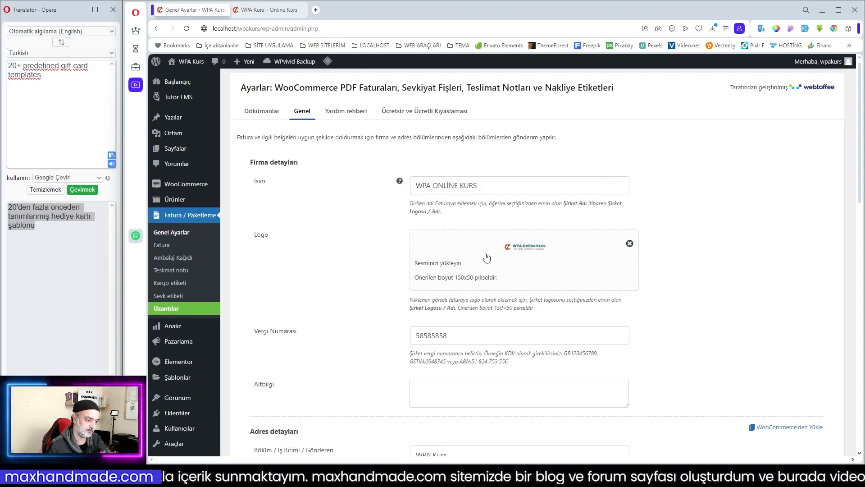
left_click(492, 189)
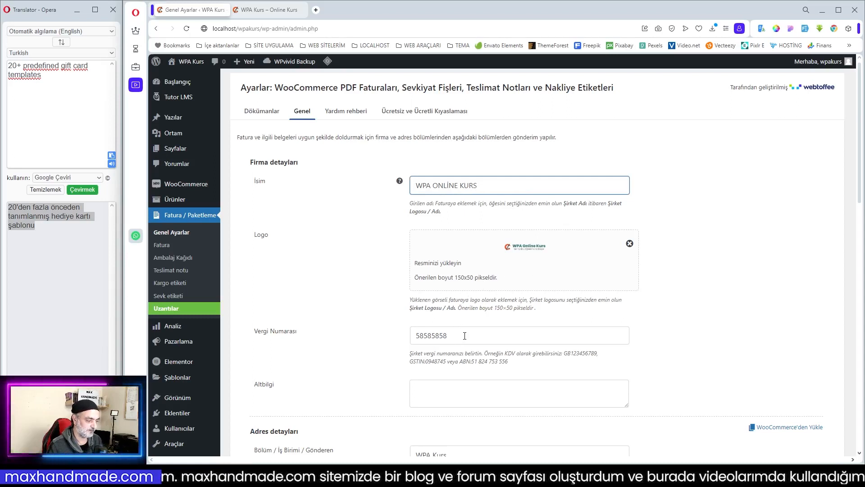
scroll(465, 336, "down", 1)
left_click(459, 293)
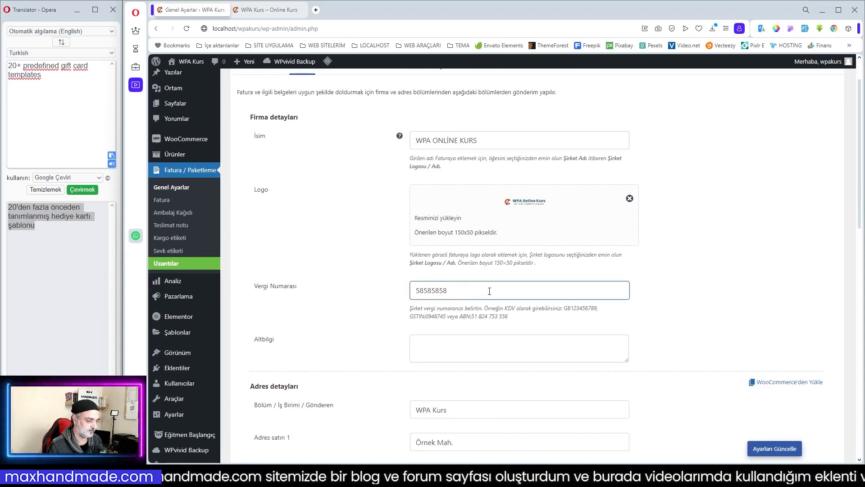
- Prefix the company's tax number in the Vergi Numarası field with "V.N:"
scroll(468, 270, "down", 1)
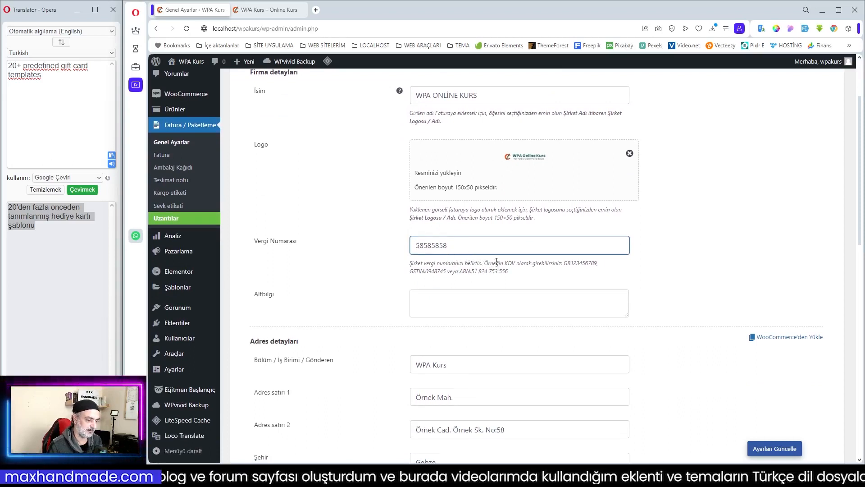
key("Home")
type("v")
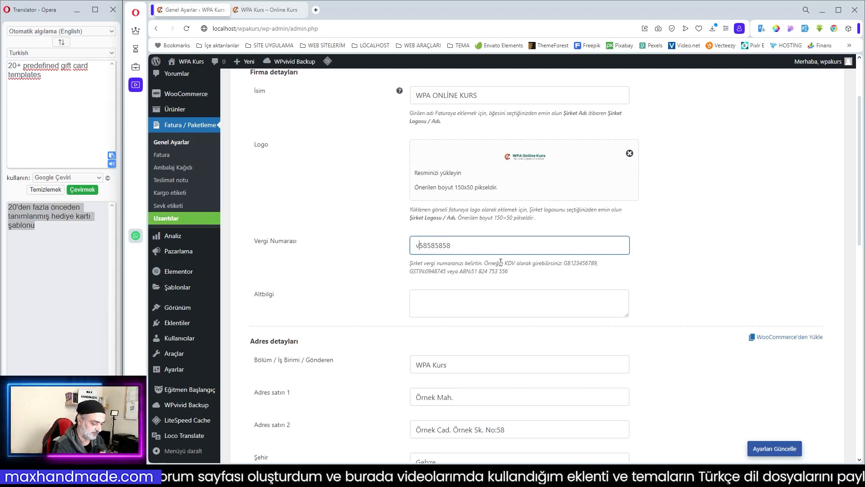
type(":n")
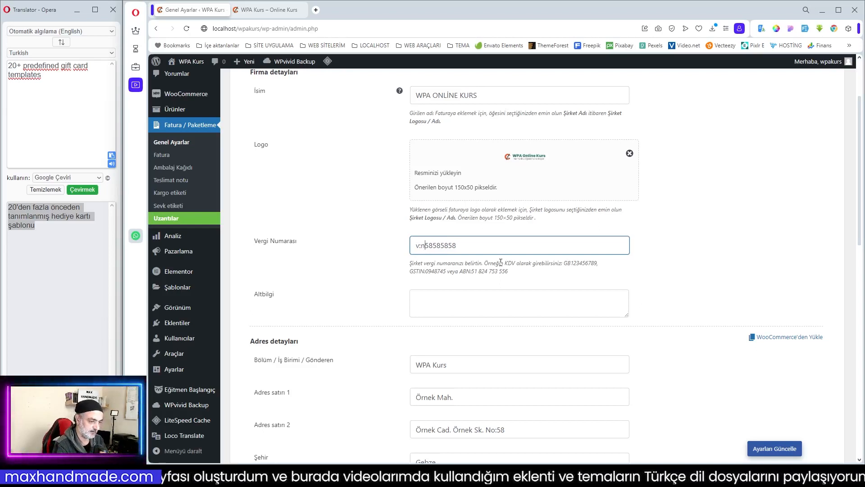
key("BackSpace")
key("BackSpace")
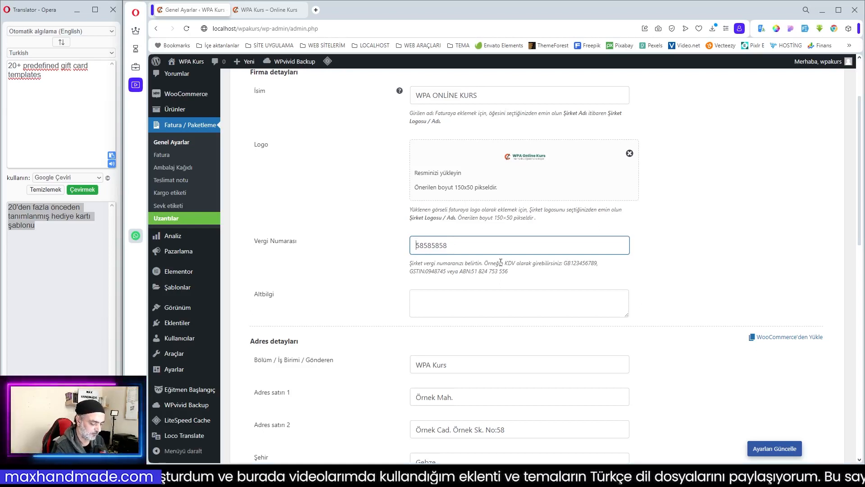
type("V.")
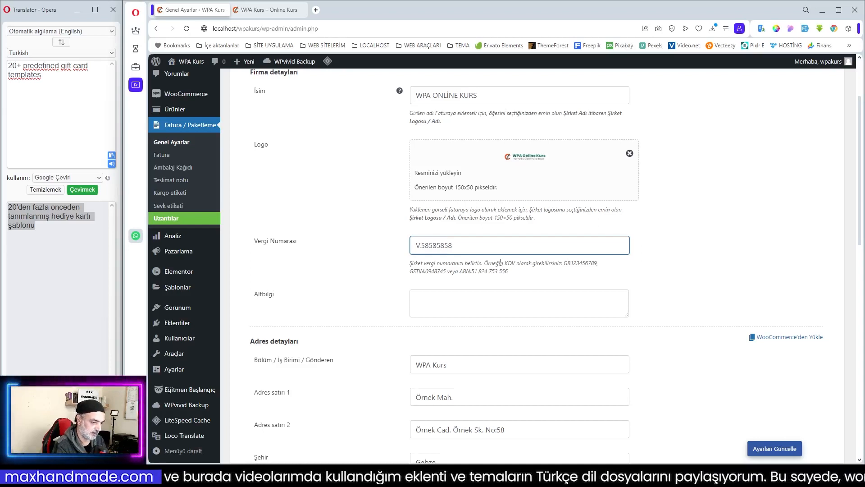
type("N:")
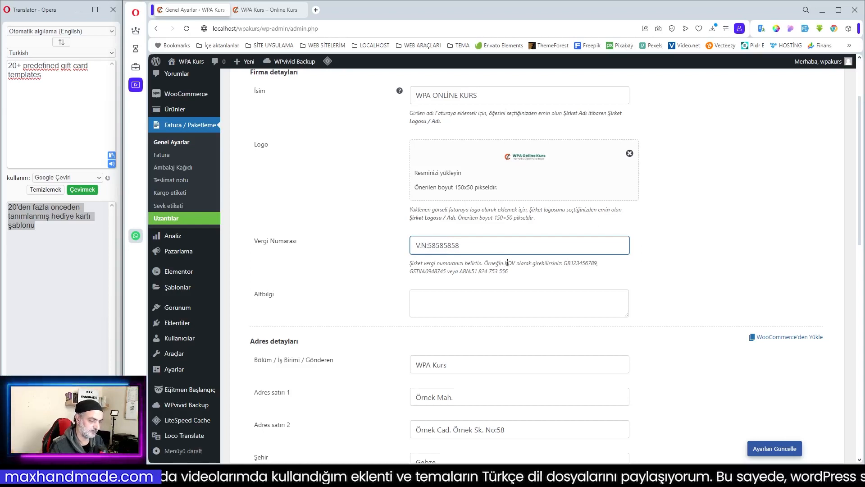
- Enter "Teşekkür ederiz" as the Altbilgi footer text in the company details
scroll(509, 283, "down", 1)
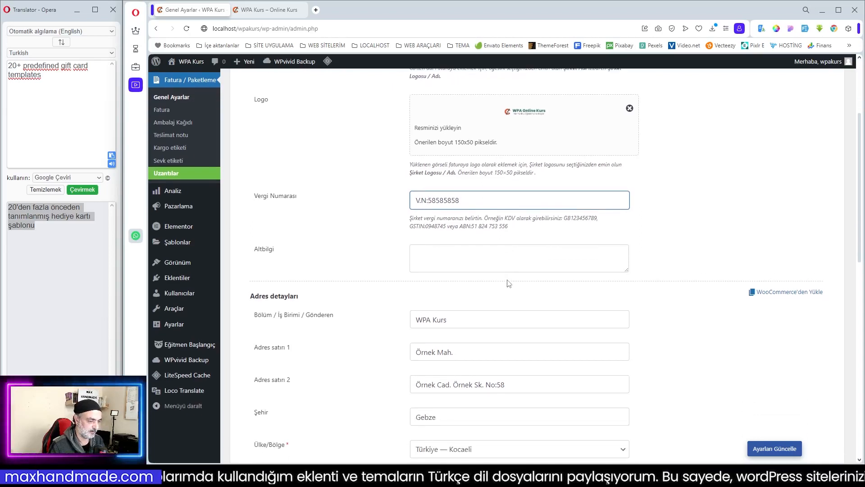
left_click(435, 251)
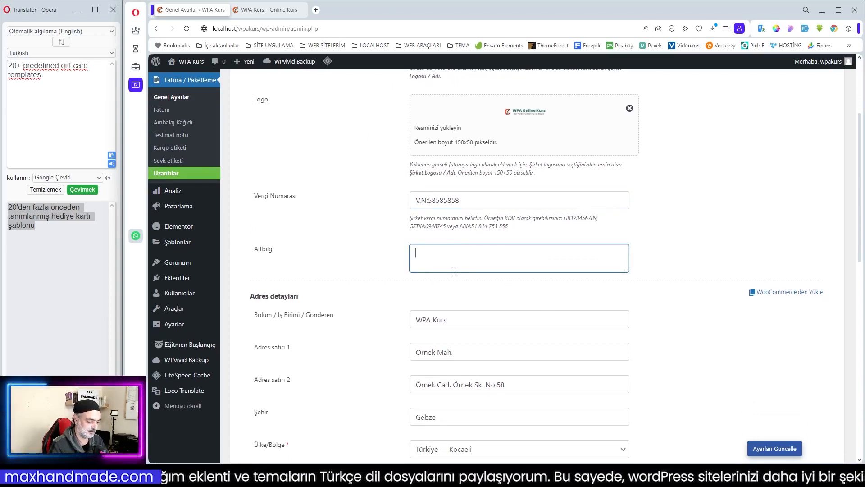
type("t")
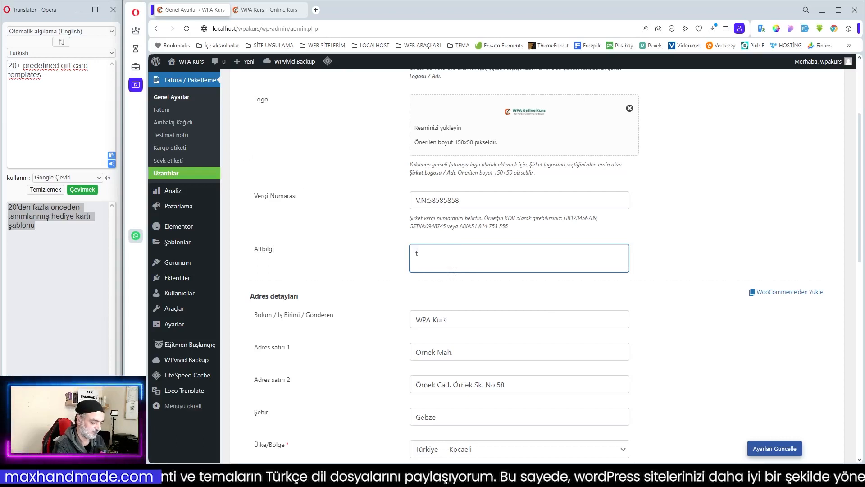
type("EŞEKKÜ")
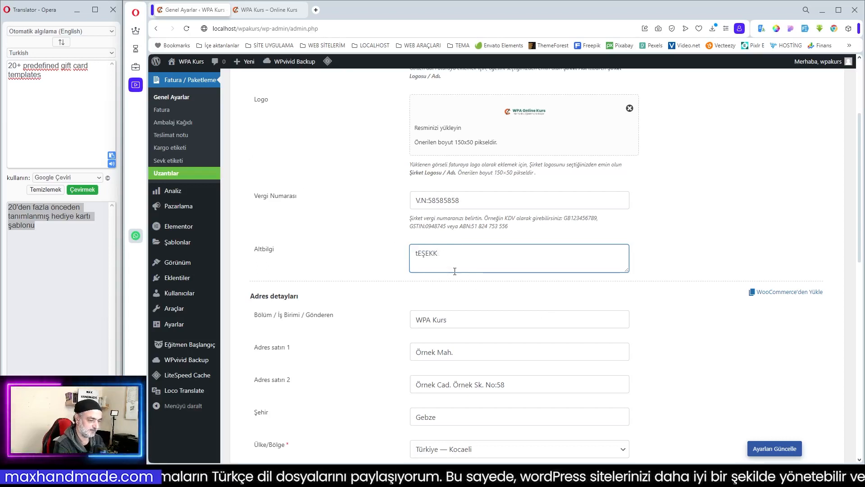
key("BackSpace")
key("BackSpace")
key("BackSpace")
key("BackSpace")
key("BackSpace")
type("Teş")
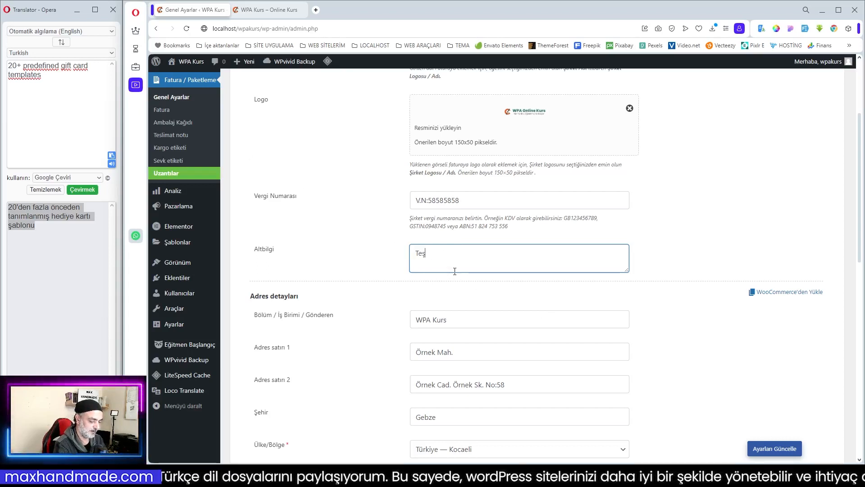
type("ekkür eder")
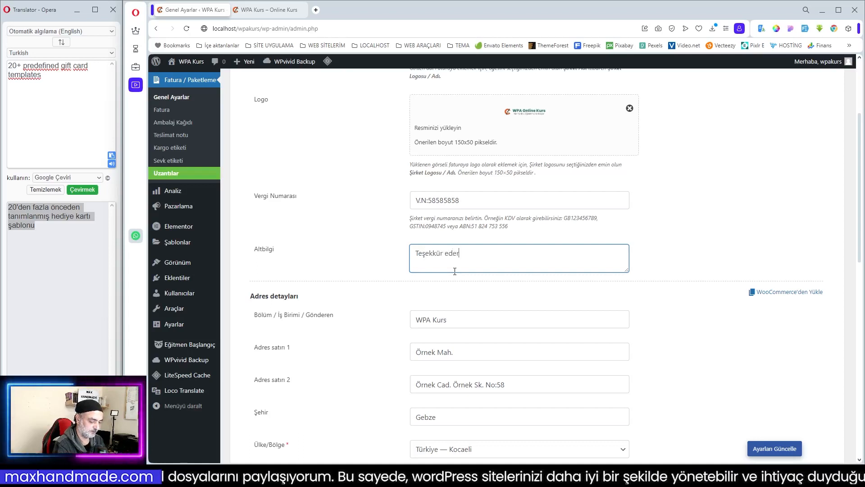
left_click(477, 293)
- Review the address details and enable showing the state name in addresses under Gelişmiş seçenekler
scroll(486, 271, "down", 2)
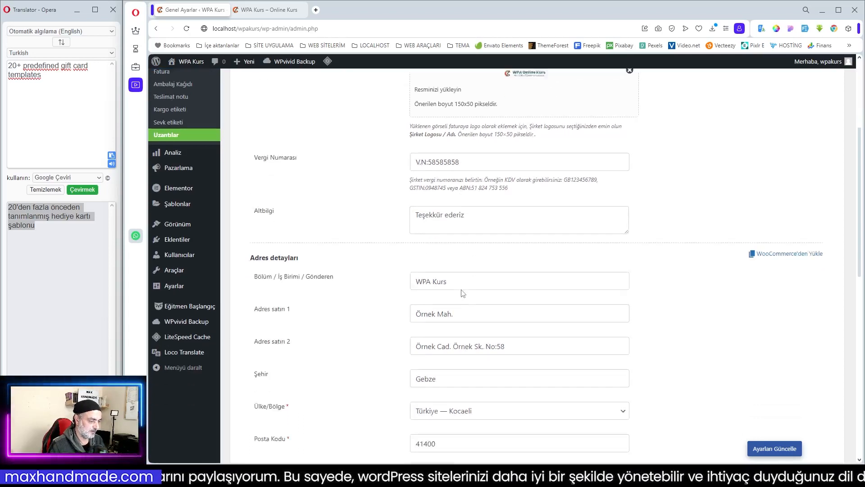
scroll(451, 278, "down", 3)
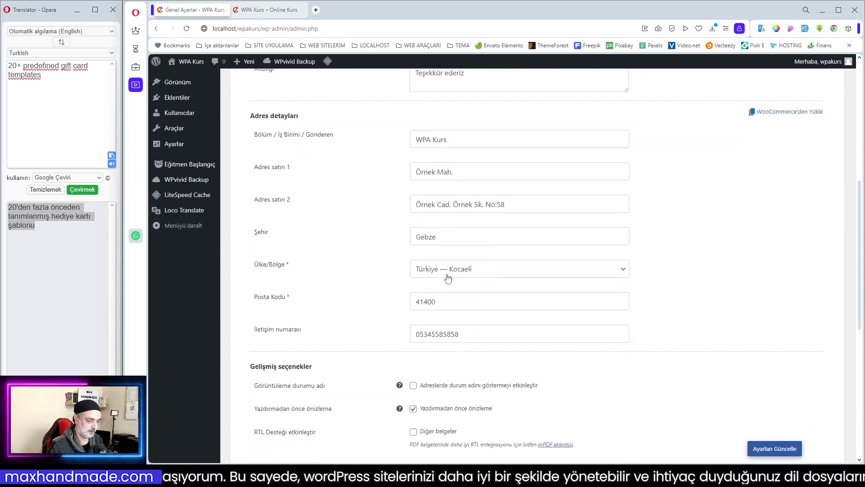
scroll(527, 324, "down", 2)
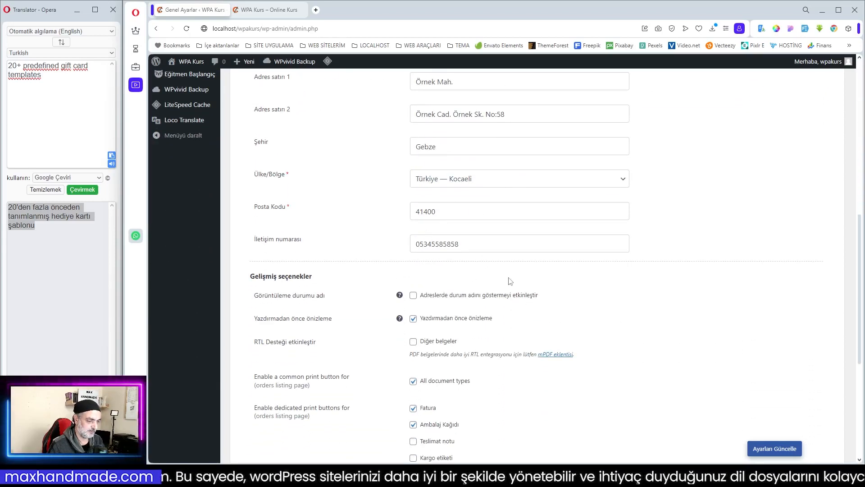
scroll(451, 279, "down", 1)
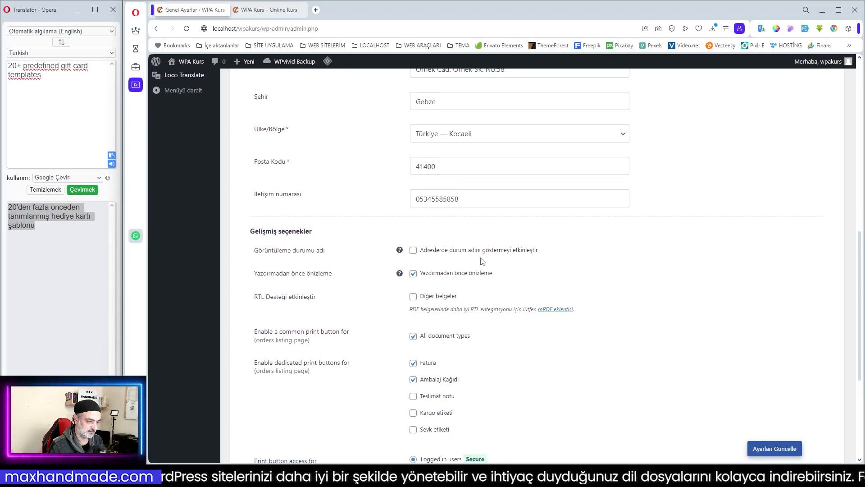
mouse_move(401, 255)
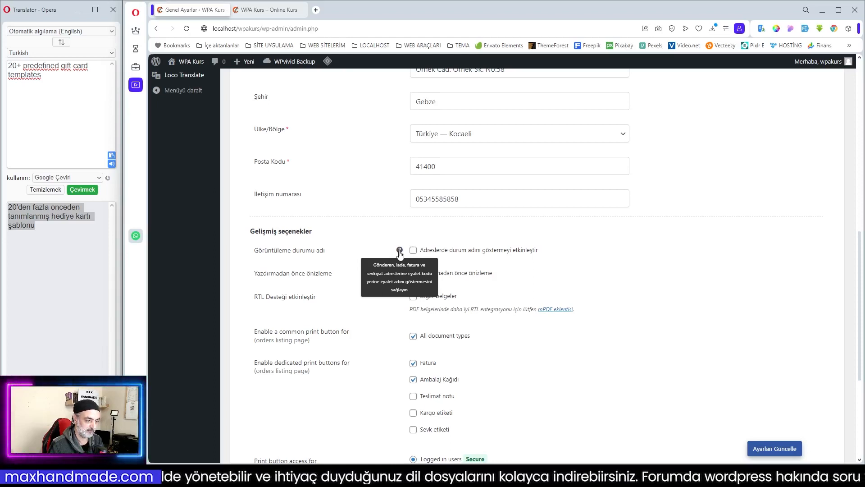
left_click(413, 250)
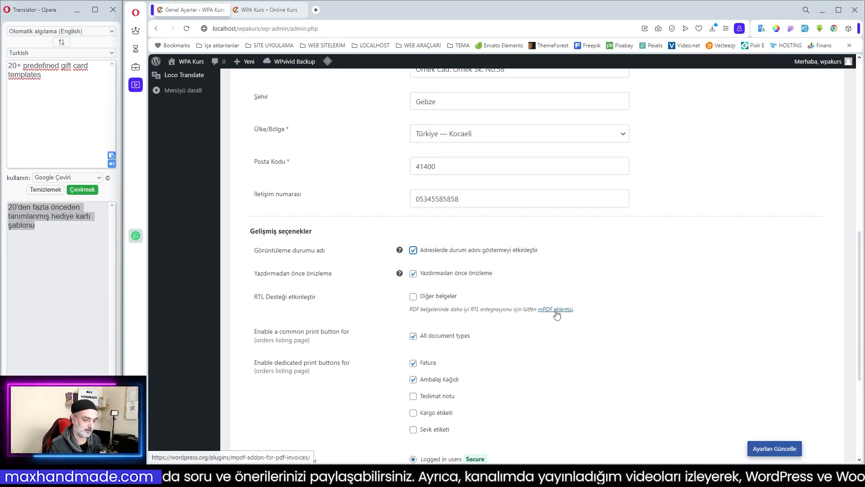
- Translate the setting label "Enable a common print button for" into Turkish
left_click_drag(255, 333, 353, 338)
right_click(334, 336)
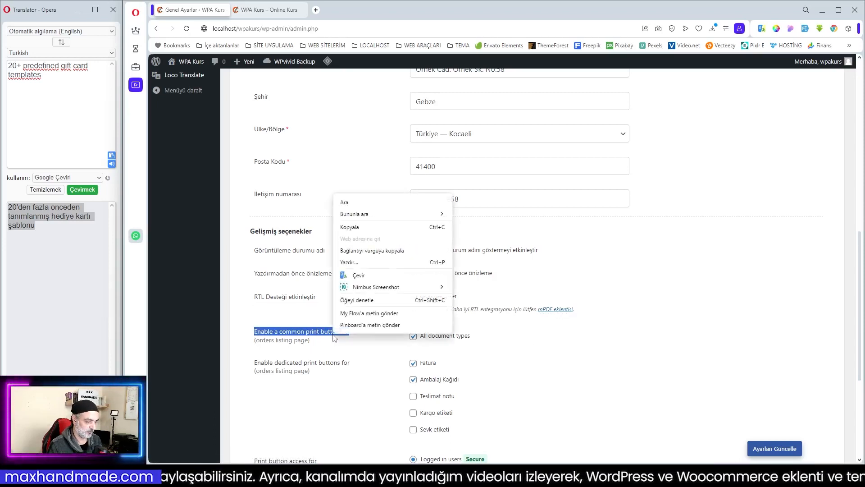
left_click(377, 277)
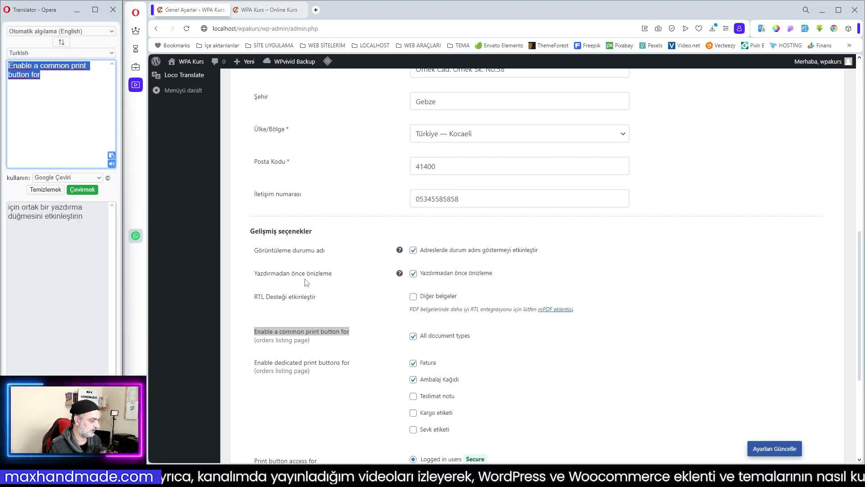
left_click(560, 355)
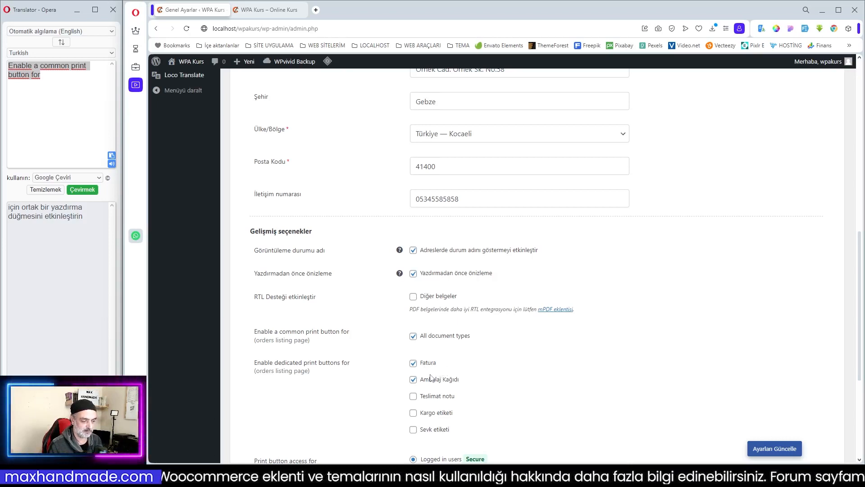
- Enable the dedicated print buttons for Teslimat notu, Kargo etiketi and Sevk etiketi on the orders listing page
scroll(324, 374, "down", 2)
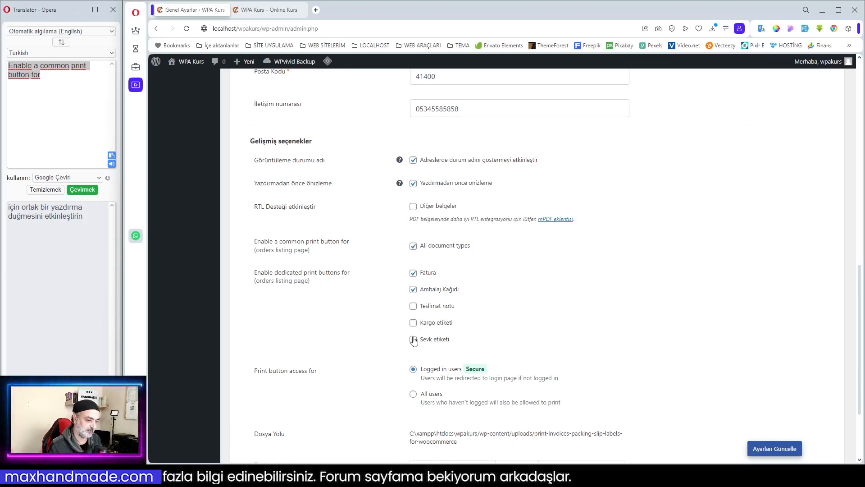
left_click(413, 306)
left_click(413, 323)
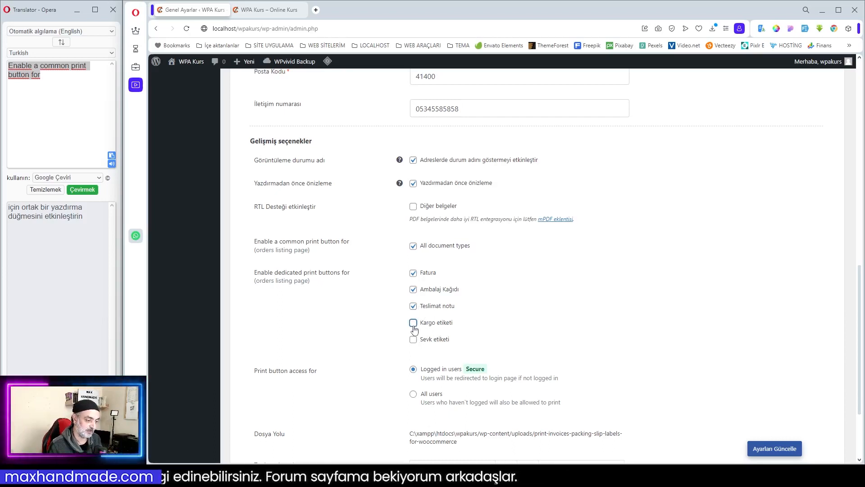
left_click(412, 339)
- Review the print button access and automatic cleanup options and save the general settings
scroll(552, 351, "down", 2)
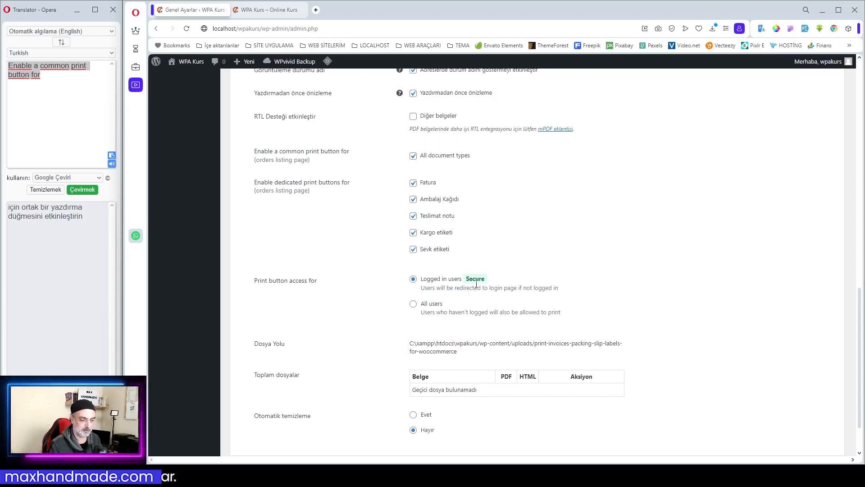
left_click_drag(466, 278, 498, 279)
left_click(497, 280)
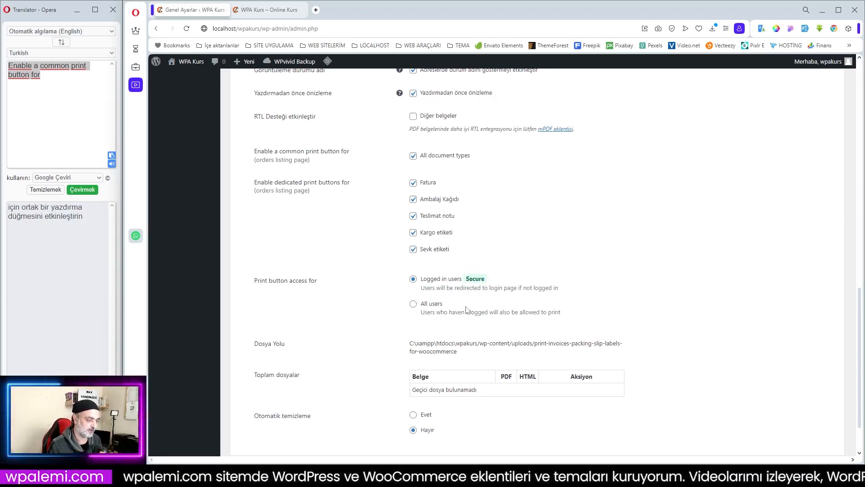
scroll(444, 323, "down", 2)
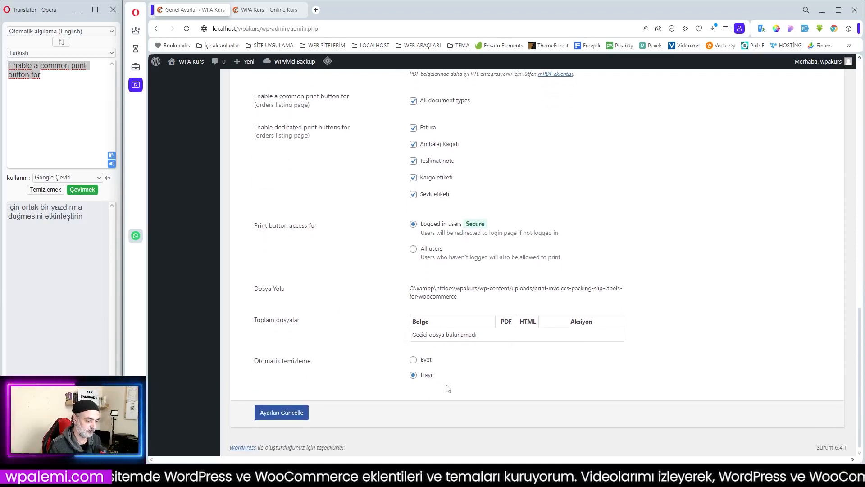
left_click(293, 413)
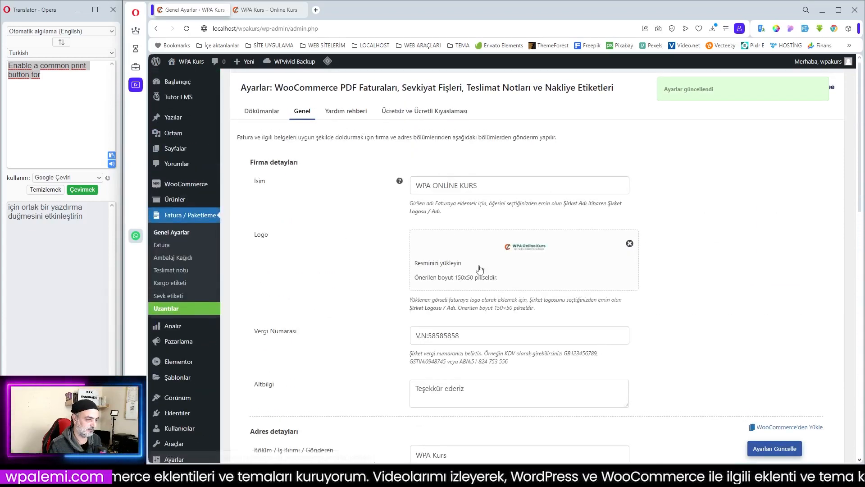
- Look through the plugin filters listed in the Yardım rehberi section
left_click(344, 116)
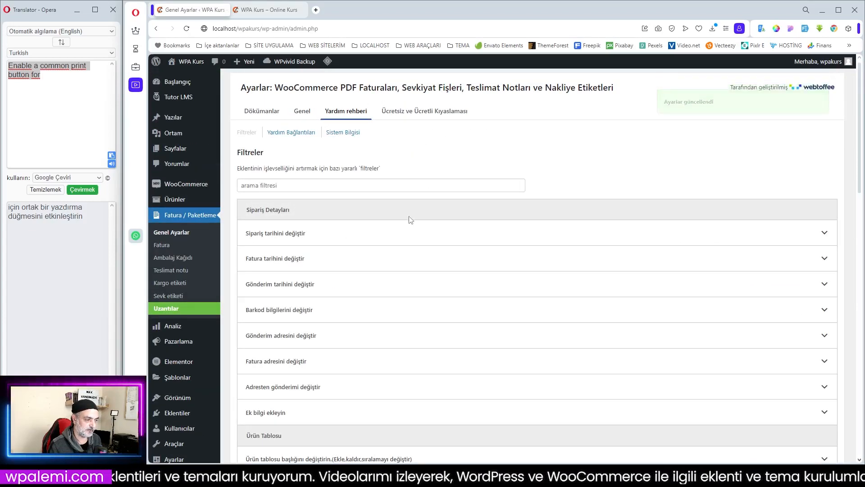
scroll(417, 230, "down", 3)
scroll(421, 180, "up", 3)
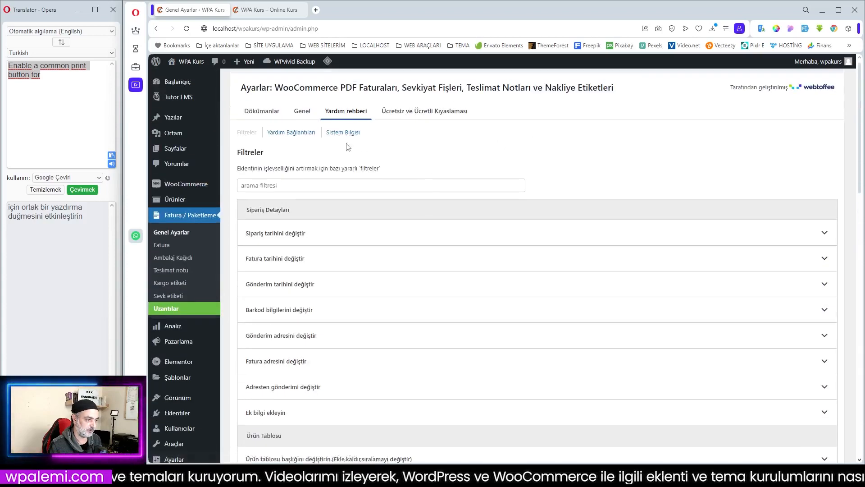
- In the Fatura module settings, set the invoice date to Fatura Tarihi and enable attaching the invoice PDF to e-mails
left_click(161, 245)
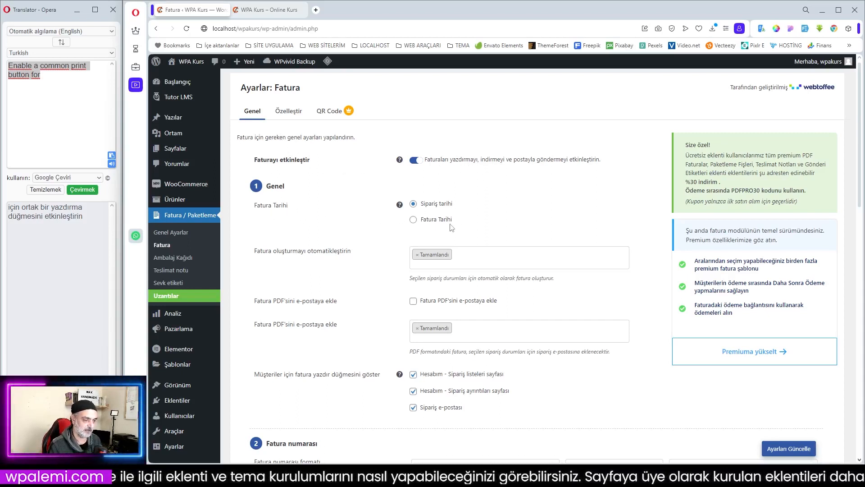
left_click(413, 220)
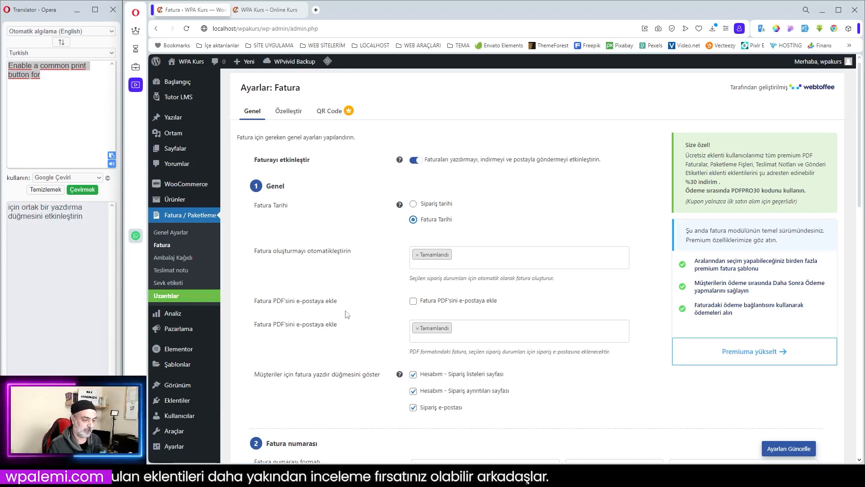
left_click(413, 301)
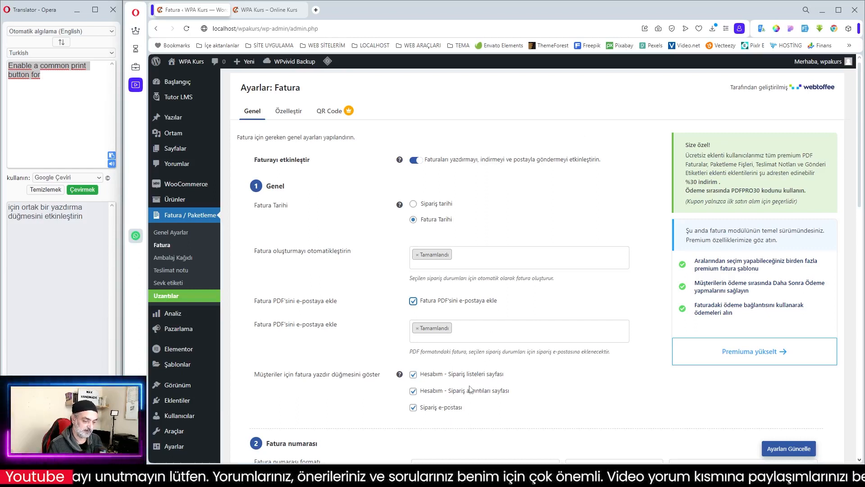
mouse_move(401, 377)
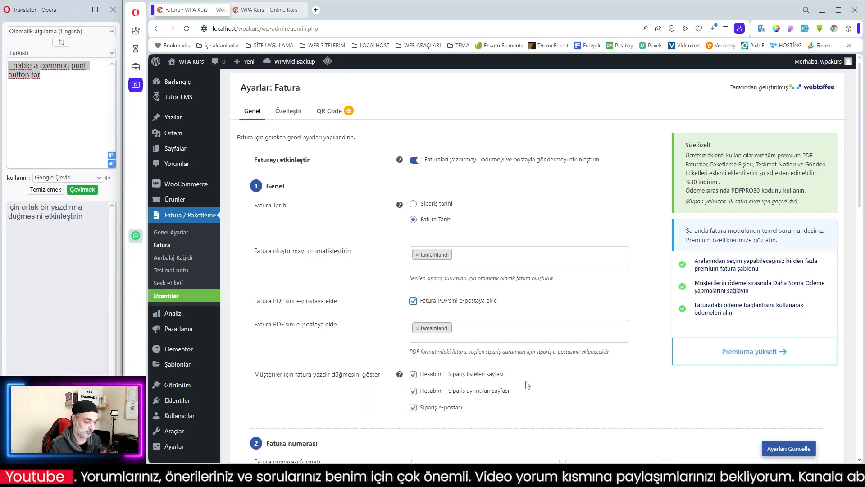
- Translate the invoice number length question into Turkish and set the length in the Fatura numarası section to 4
scroll(526, 384, "down", 3)
scroll(468, 290, "down", 2)
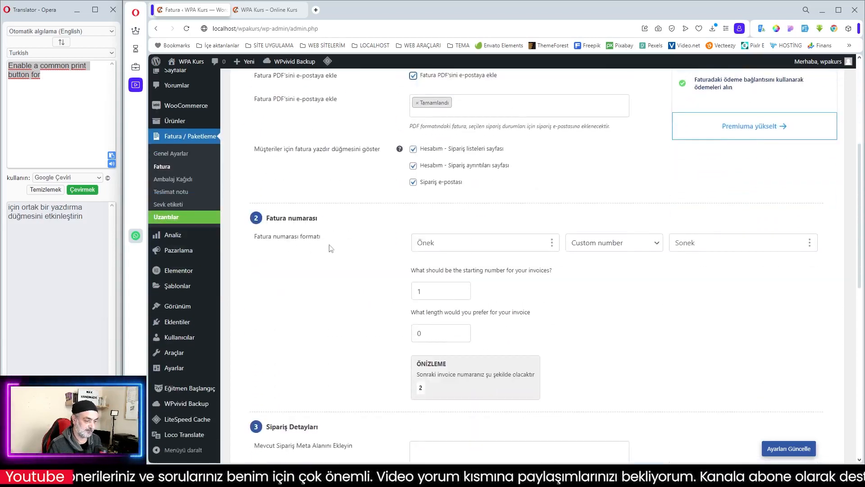
left_click(427, 334)
triple_click(511, 313)
right_click(511, 315)
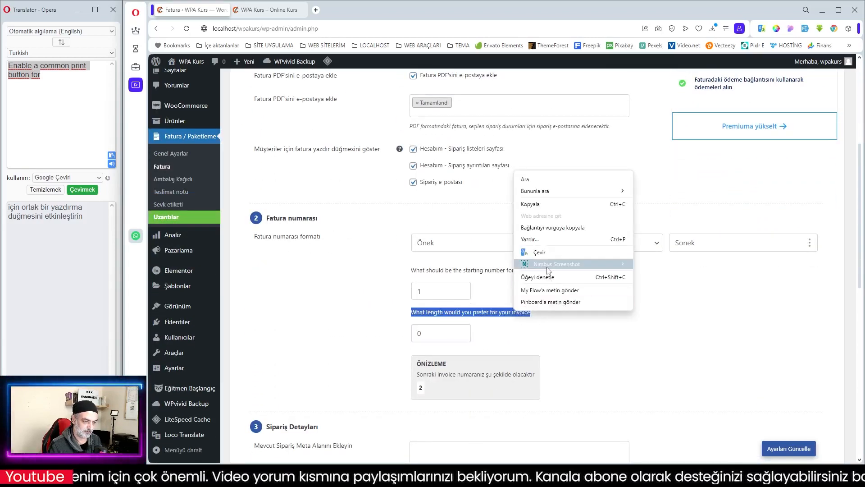
left_click(549, 257)
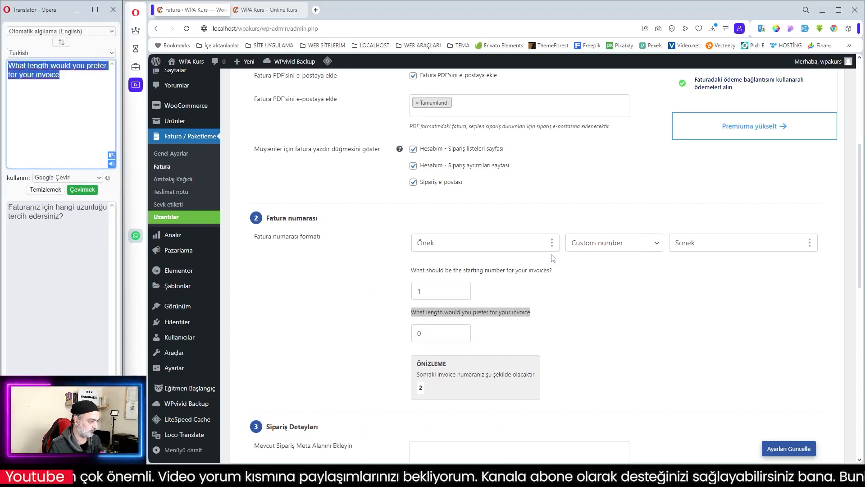
double_click(412, 336)
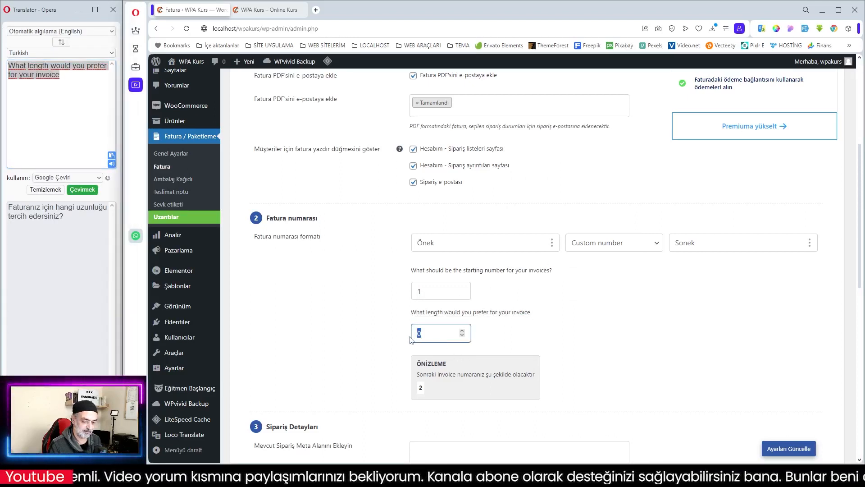
type("4")
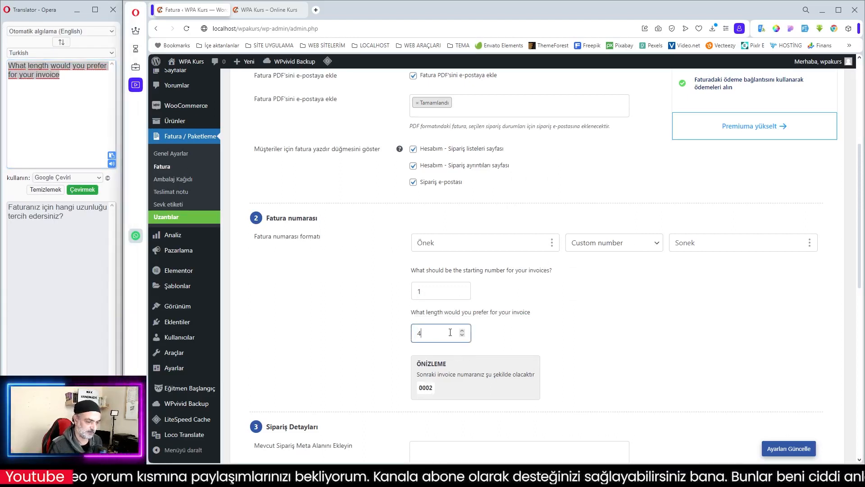
- Set the invoice number prefix to WPAK and the suffix to 2023, with 1 as the starting number
left_click(469, 243)
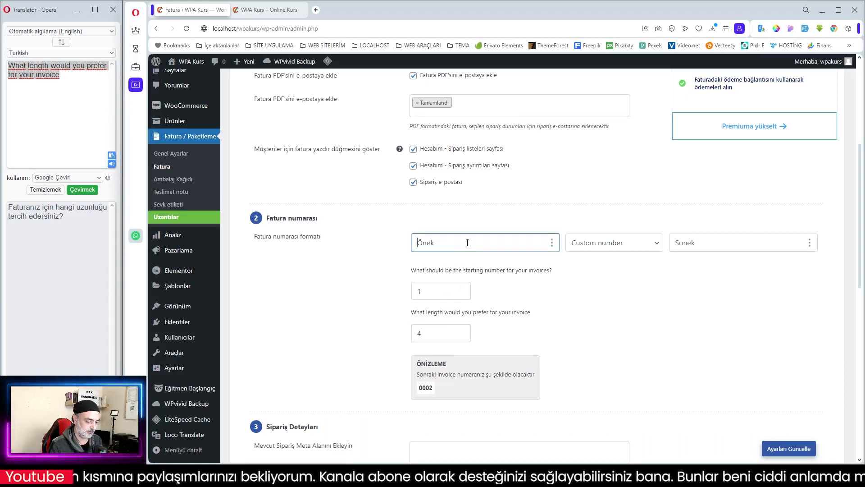
type("WPA")
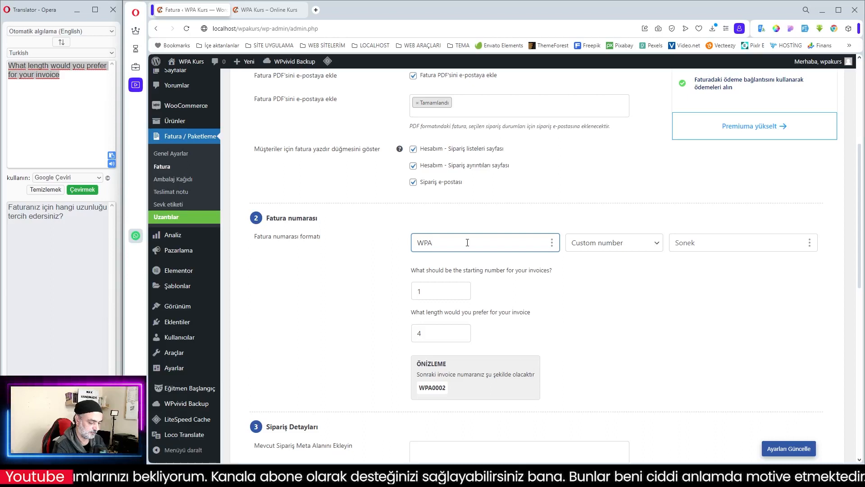
type("K")
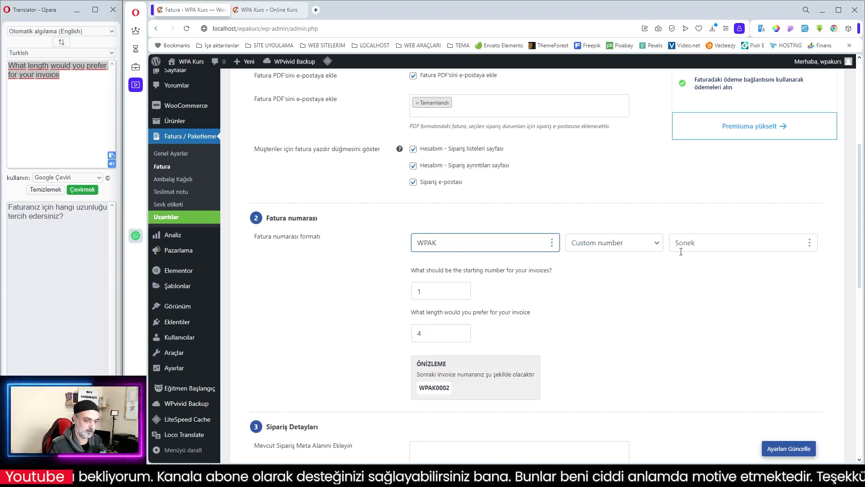
left_click(702, 245)
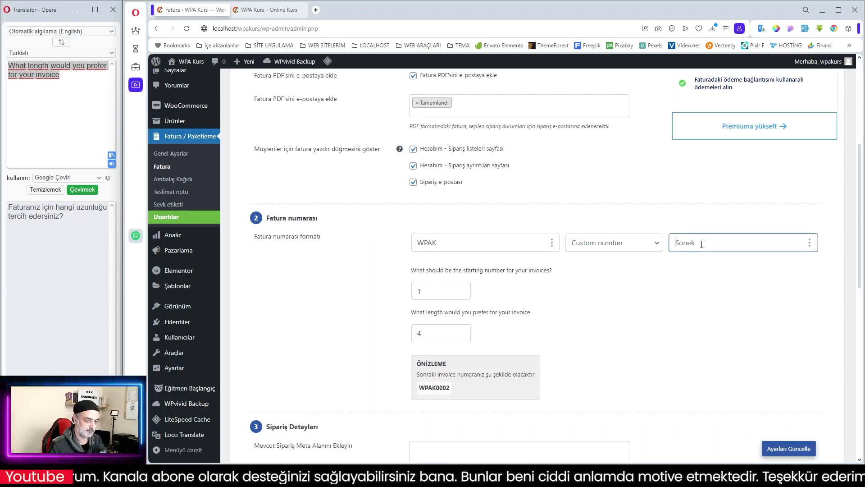
type("2023")
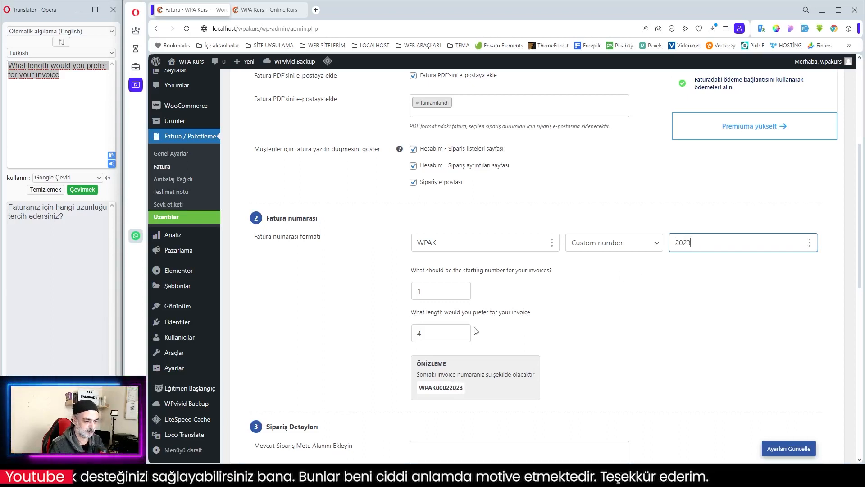
left_click(423, 292)
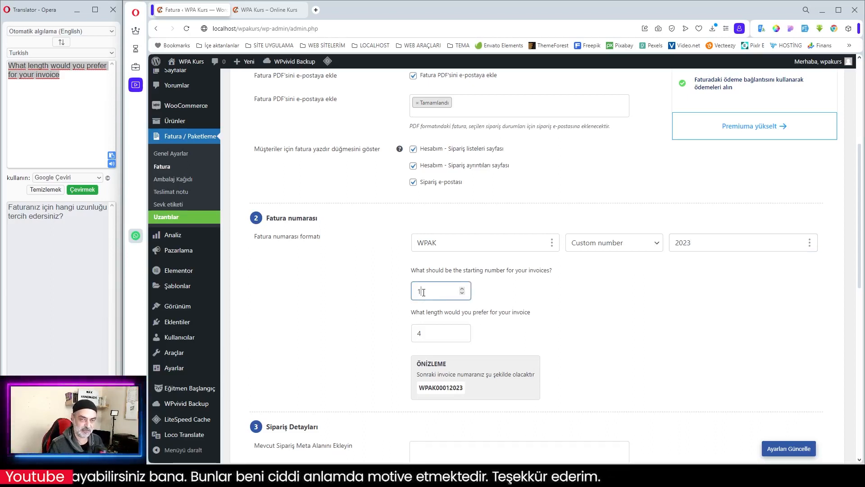
- Add hyphen separators to the invoice number format, making the suffix -2023 and the prefix WPAK-
left_click(677, 244)
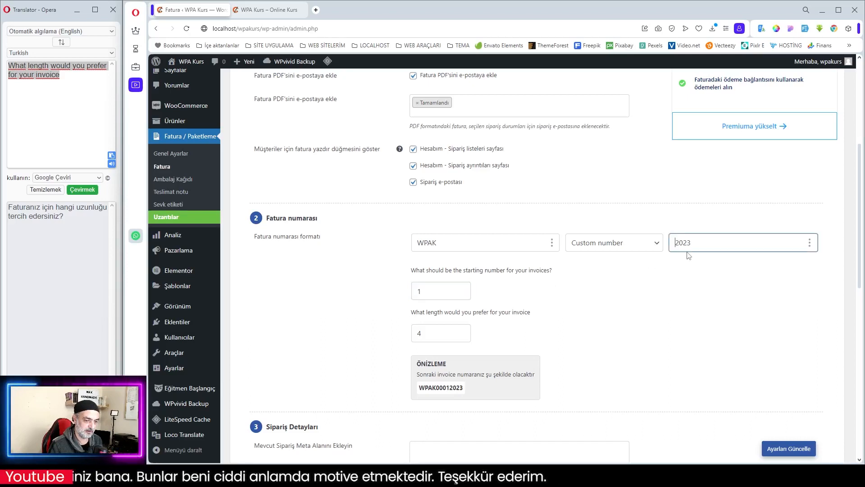
type("-")
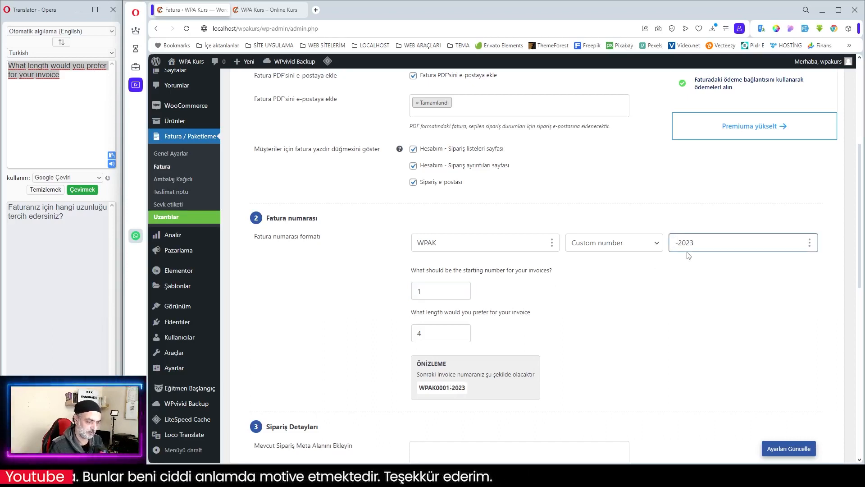
left_click(642, 313)
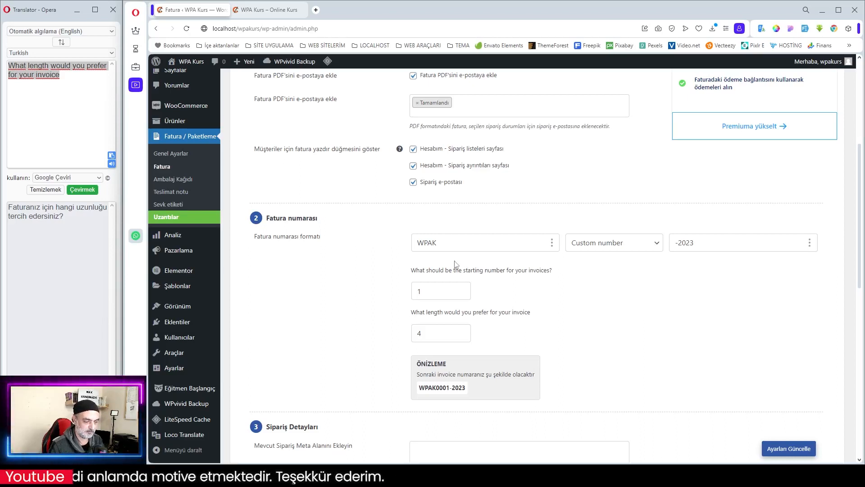
left_click(445, 245)
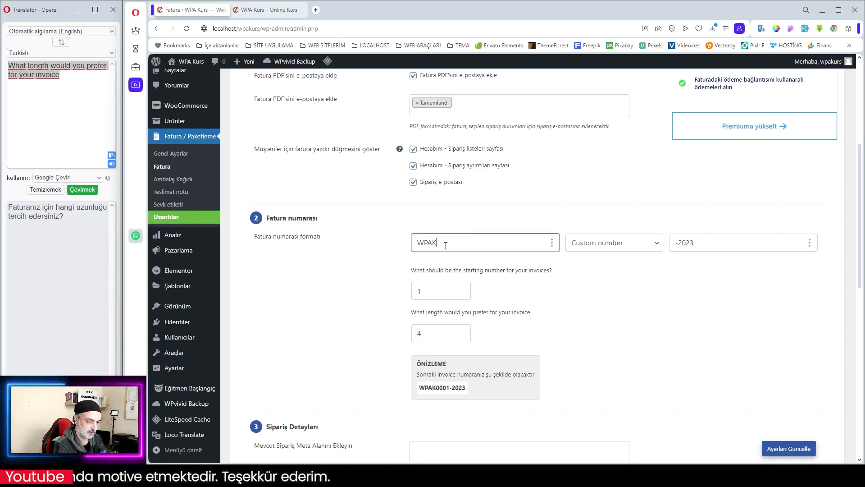
type("-")
left_click(535, 346)
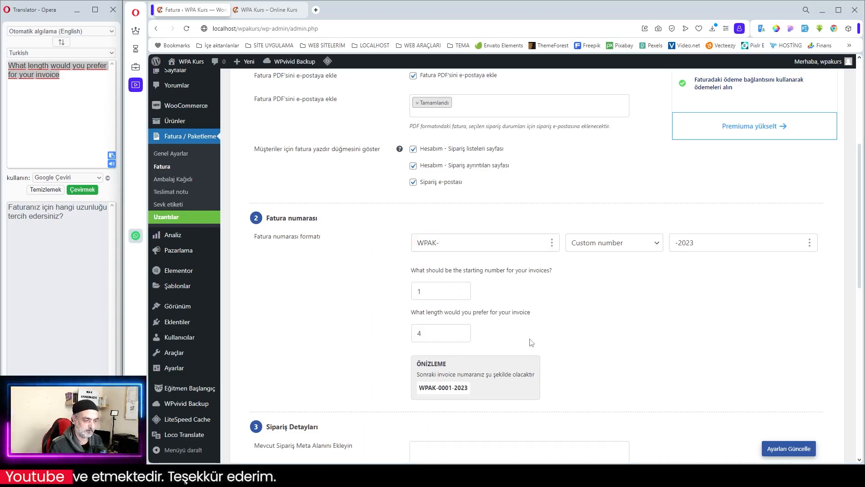
- Begin a new order meta field under Sipariş Detayları and enter Vergi Dairesi as its Alan Adı
scroll(581, 325, "down", 4)
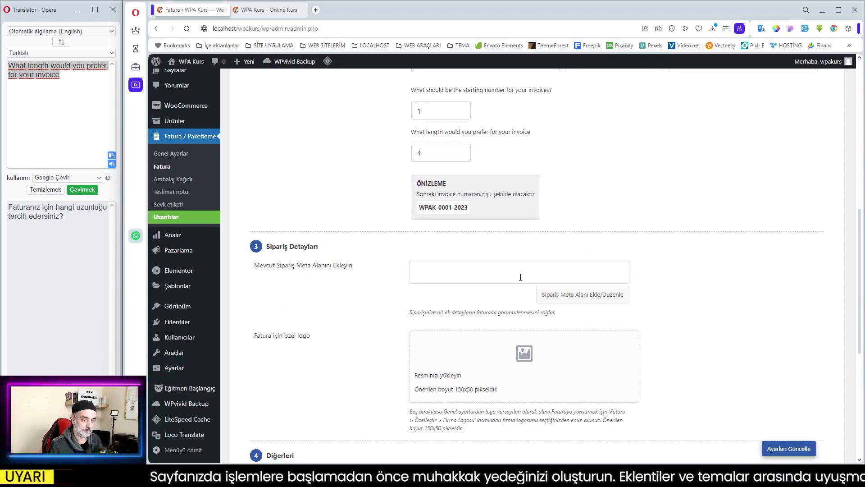
left_click(570, 298)
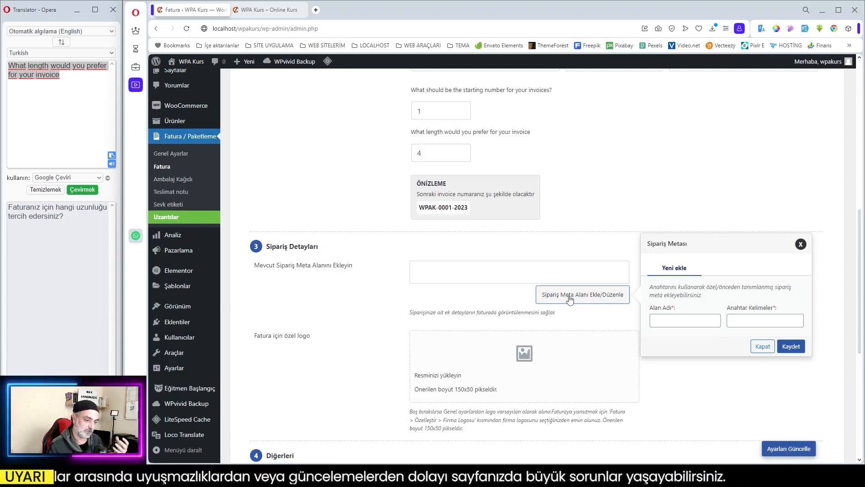
left_click(682, 321)
type("Ver")
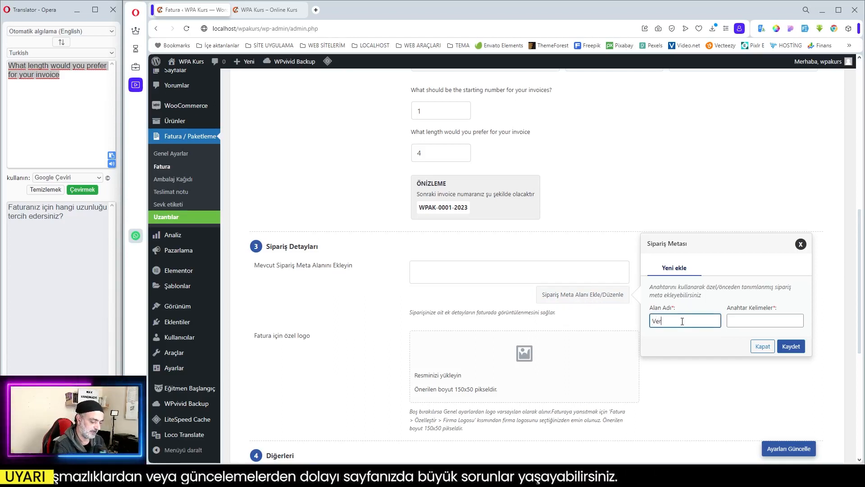
type("gi Daire")
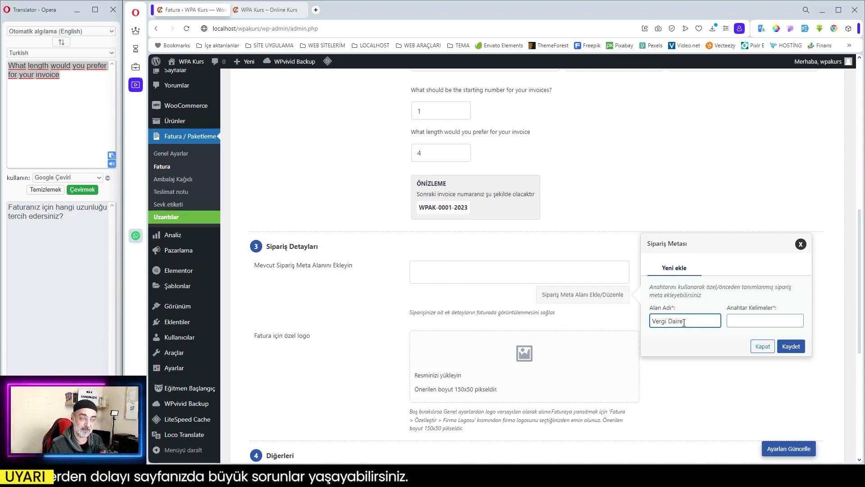
type("si")
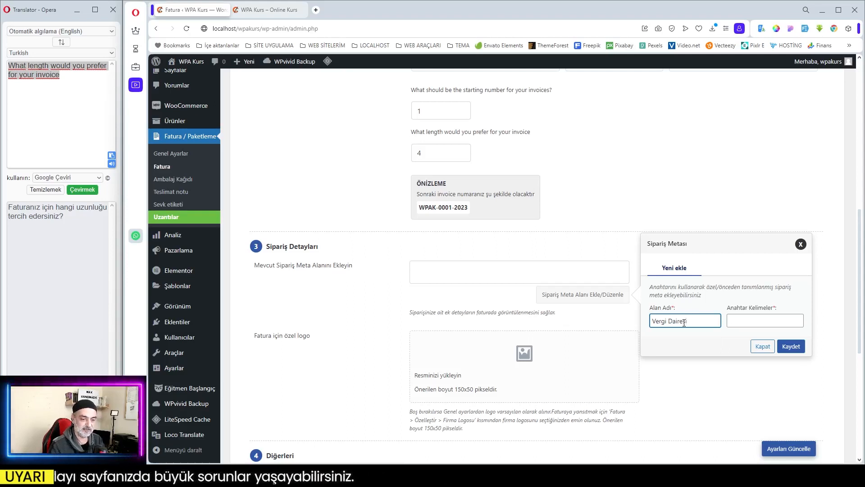
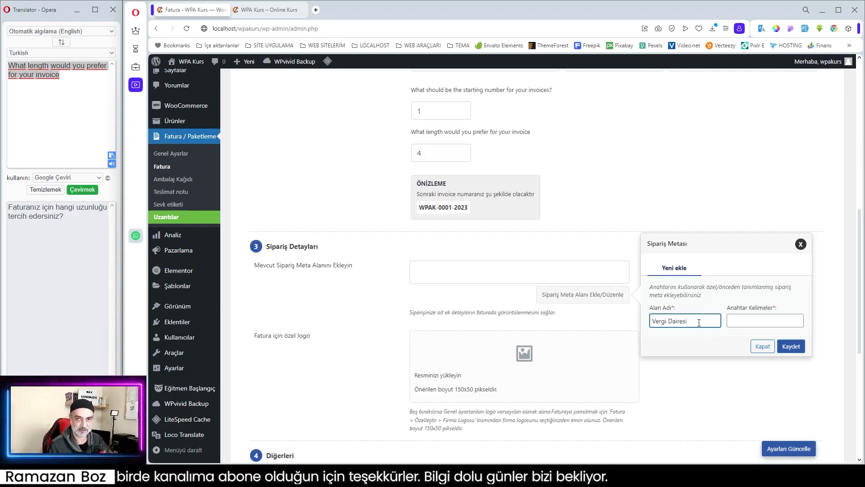
- Close the order meta field form without saving and look over the custom invoice logo and Diğerleri settings
left_click(738, 320)
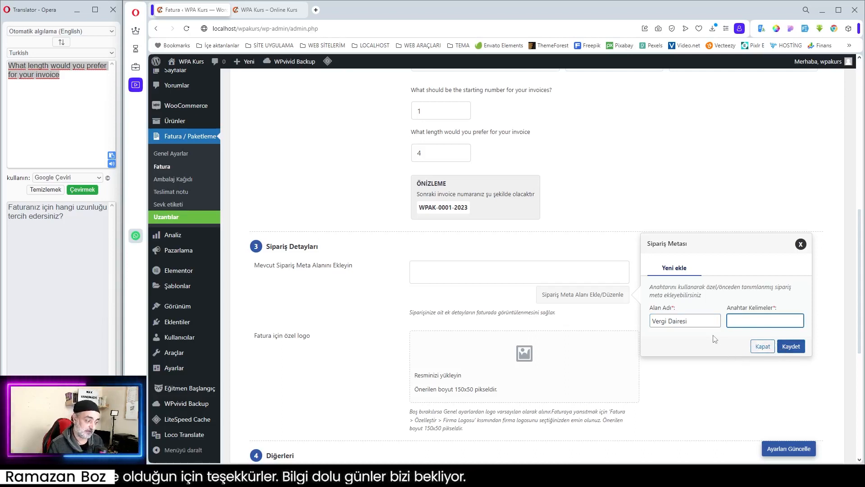
left_click(762, 347)
scroll(451, 316, "down", 1)
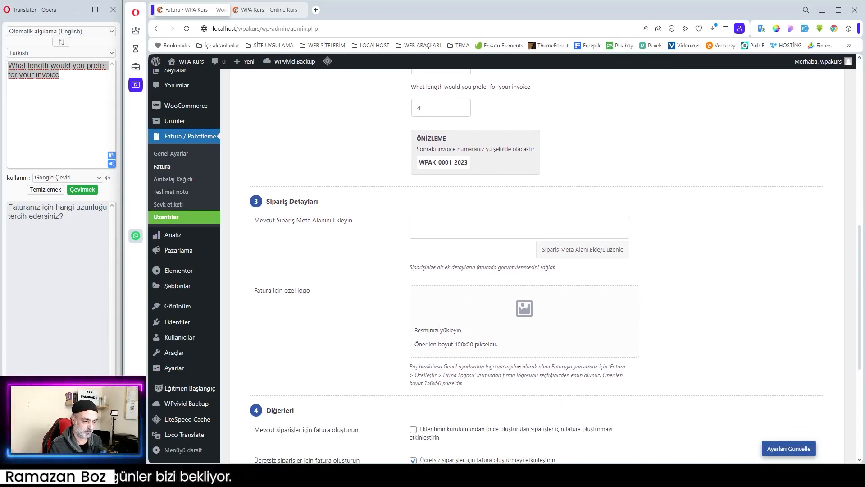
scroll(707, 331, "down", 4)
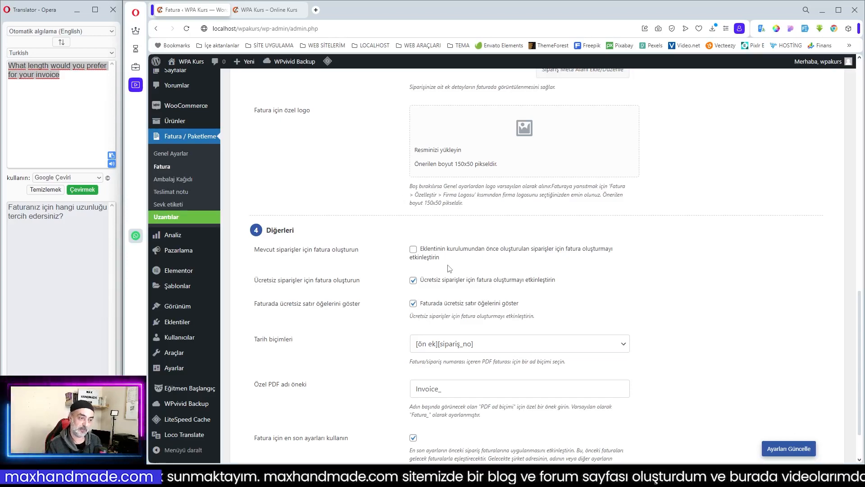
- Set the starting invoice number to 125 in the Fatura numarası section and check the number preview
scroll(426, 295, "up", 10)
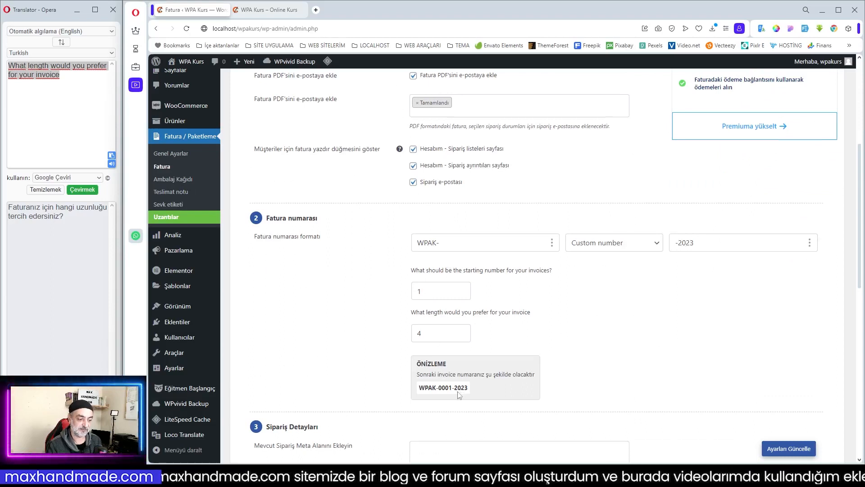
left_click_drag(426, 293, 397, 296)
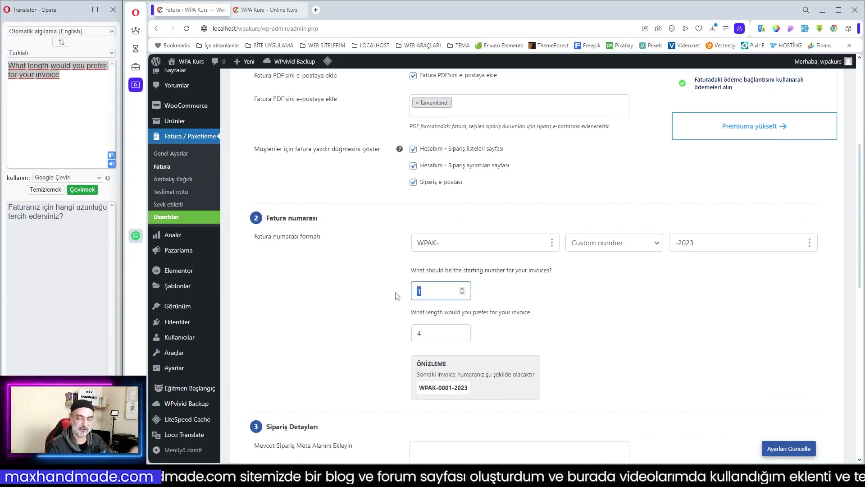
type("125")
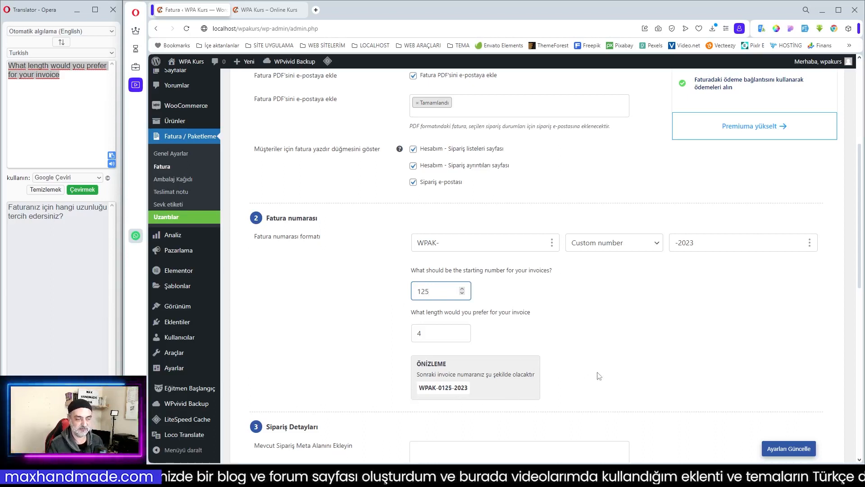
double_click(451, 390)
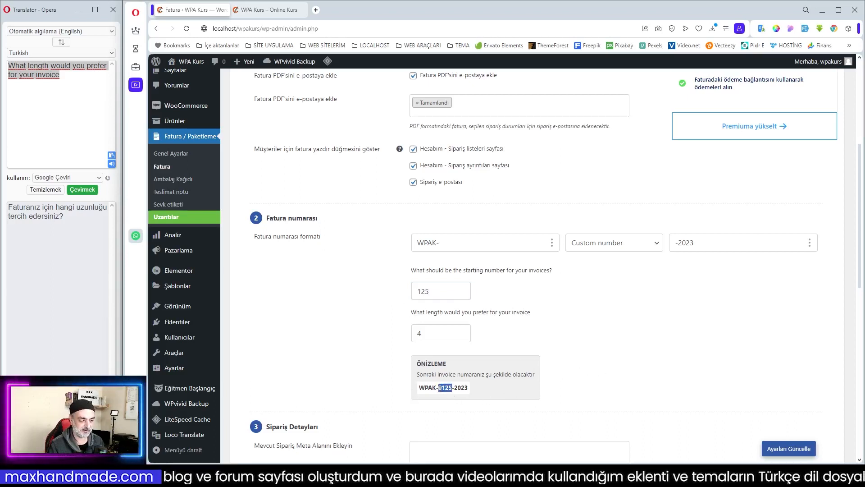
left_click(575, 370)
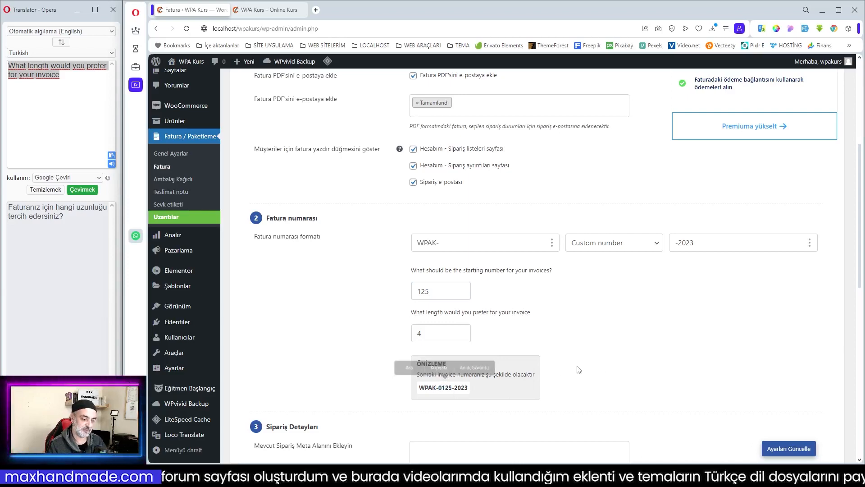
- Set the PDF name format (Tarih biçimleri) under Diğerleri to [ön ek][fatura_no]
scroll(579, 369, "down", 4)
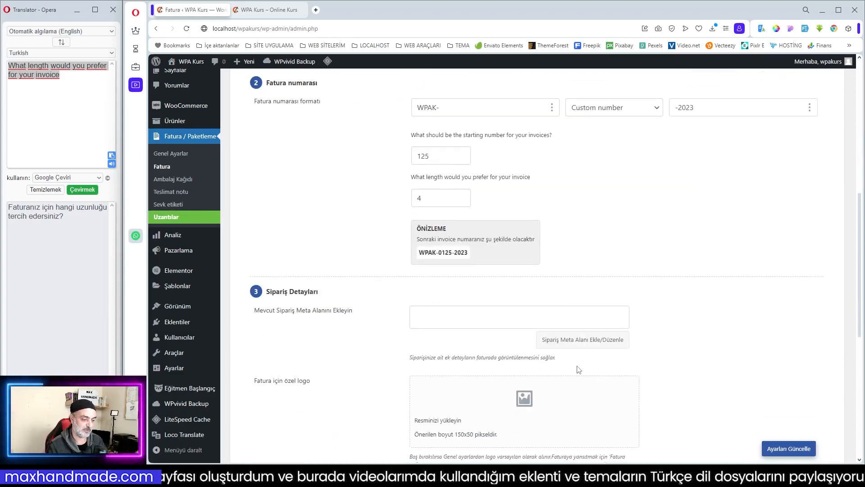
scroll(564, 339, "down", 4)
scroll(565, 339, "down", 2)
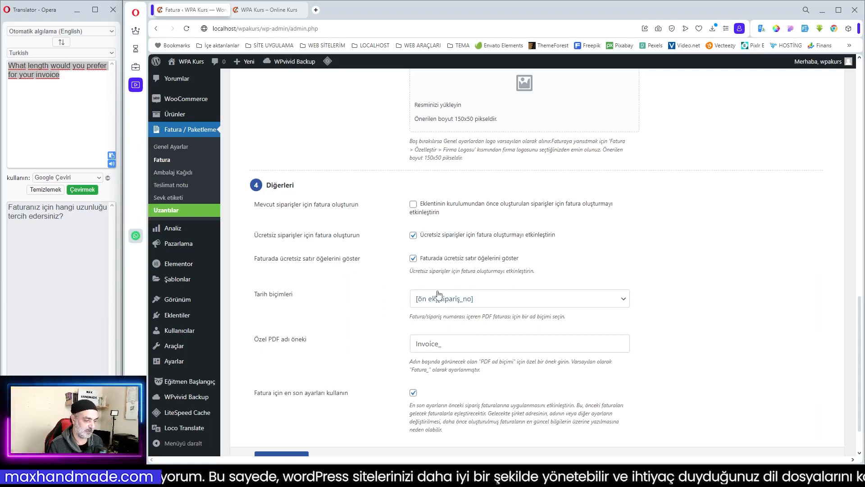
left_click(497, 305)
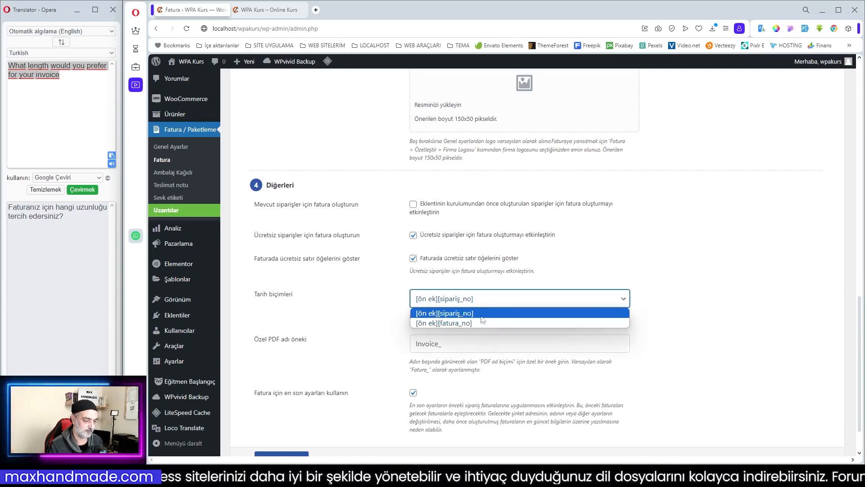
left_click(473, 323)
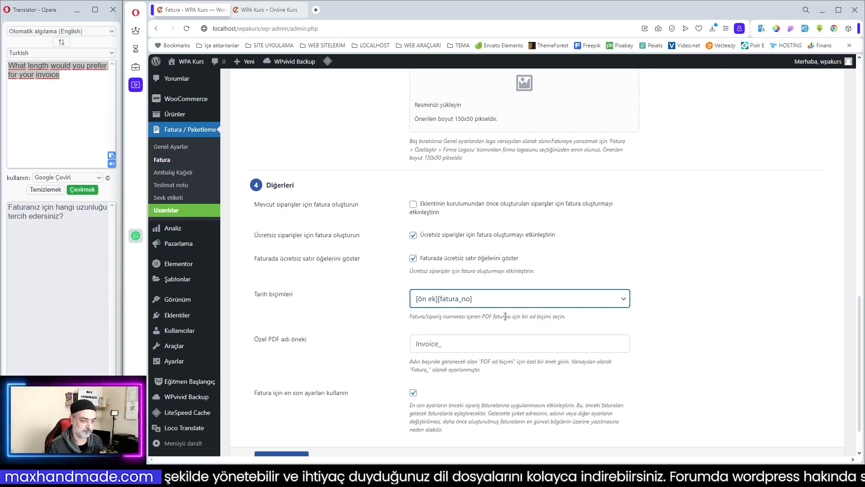
left_click(690, 328)
- Change the custom PDF name prefix (Özel PDF adı öneki) to fatura_ and save the invoice settings
left_click_drag(439, 343, 406, 351)
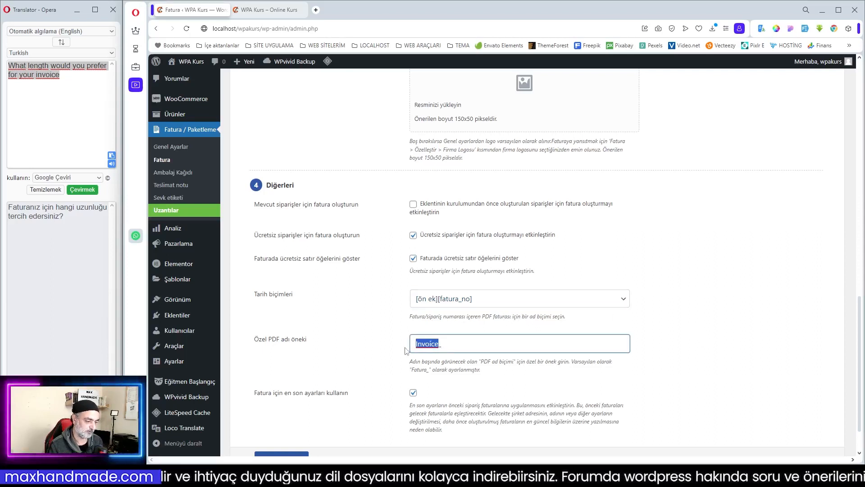
type("f")
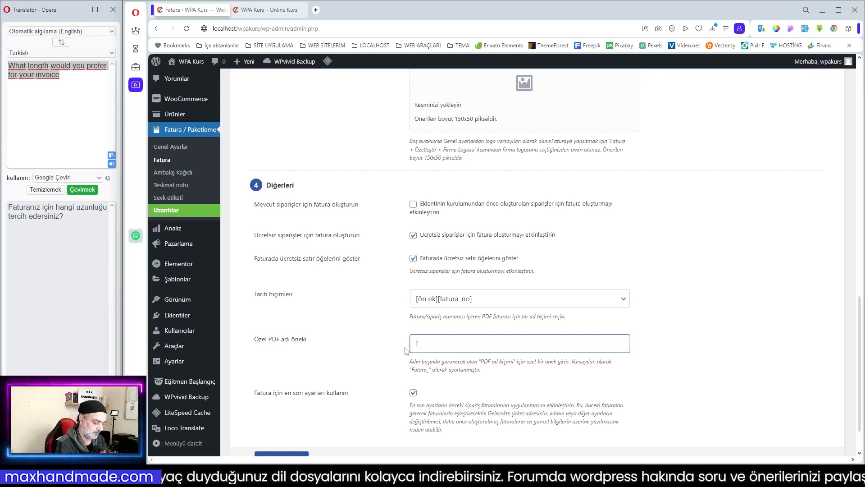
type("atura")
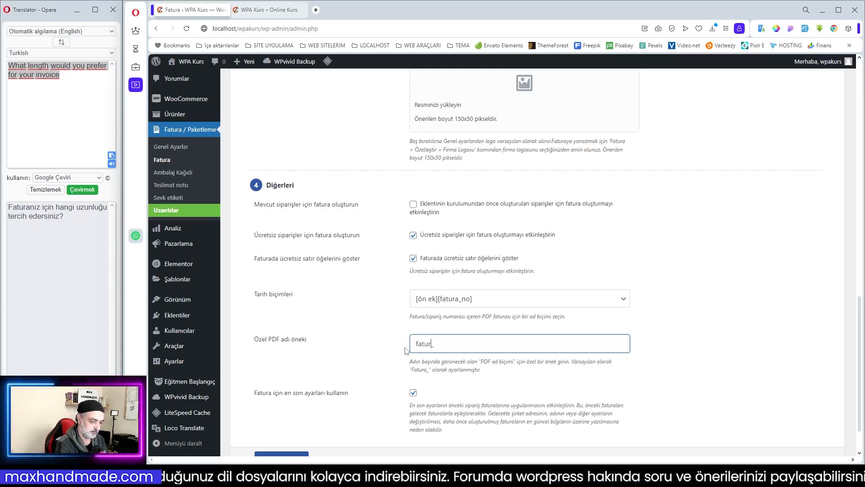
left_click(406, 350)
scroll(406, 325, "down", 1)
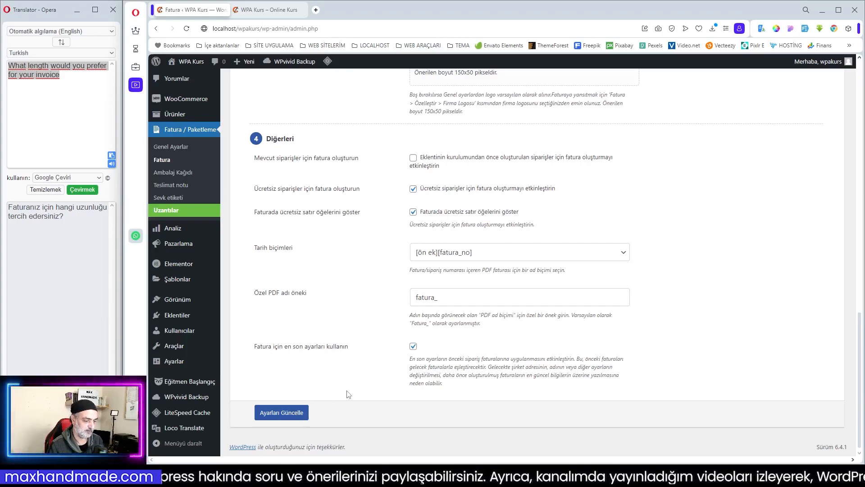
scroll(385, 388, "up", 5)
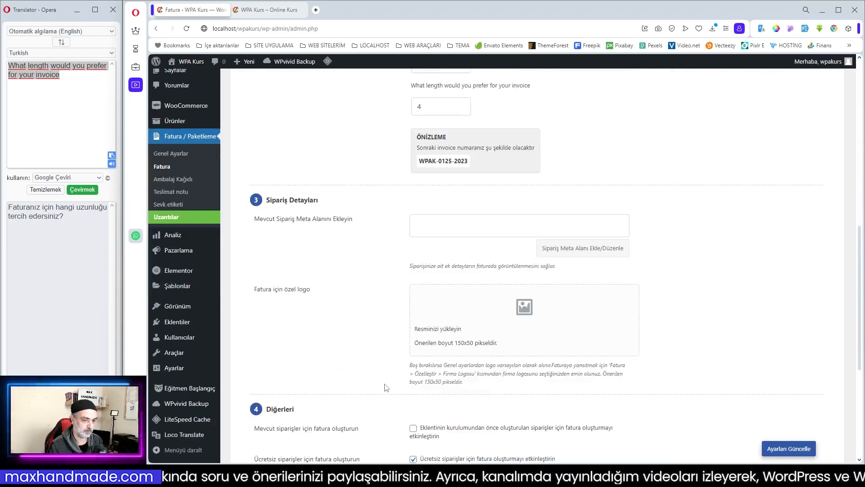
scroll(386, 389, "down", 5)
left_click(283, 451)
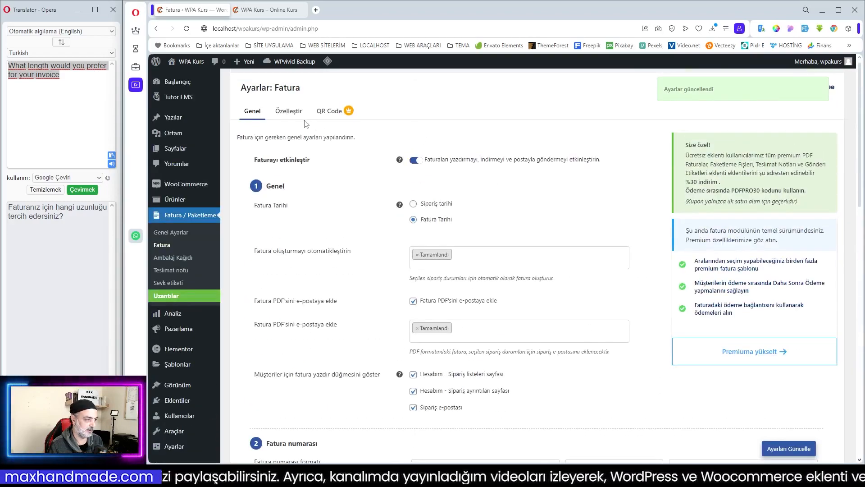
- Open the invoice template customization, view the layouts offered for a new template and dismiss the selection
left_click(289, 110)
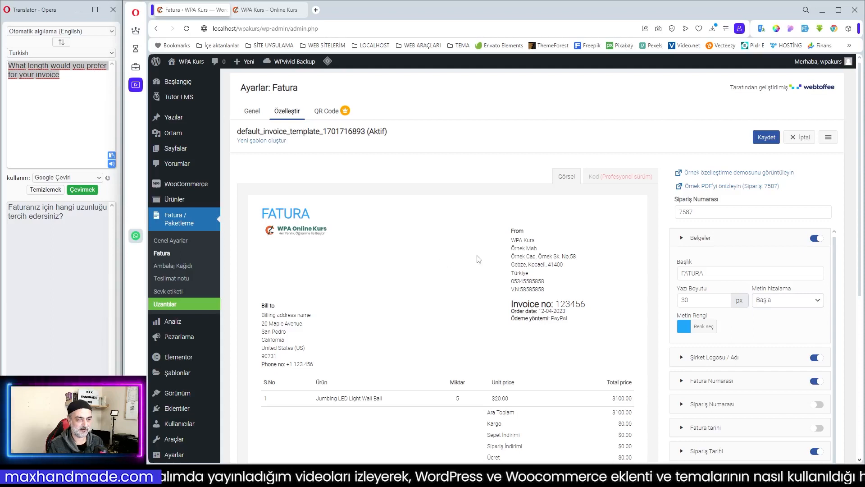
left_click(829, 138)
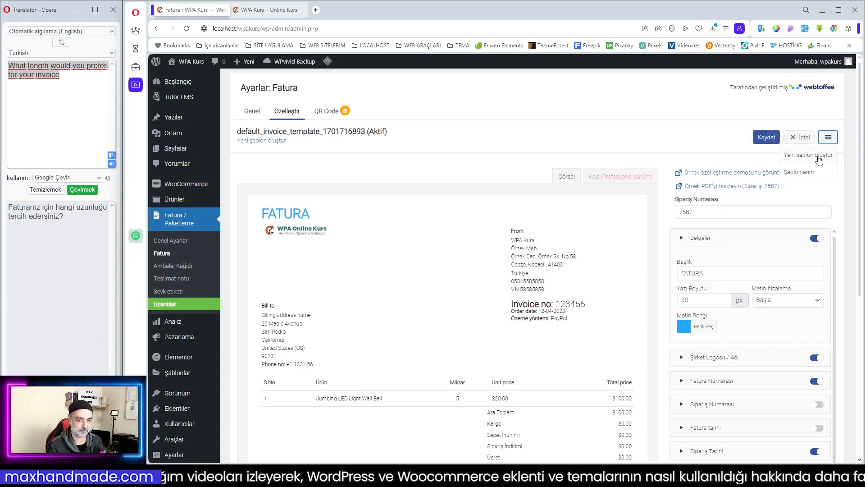
left_click(820, 159)
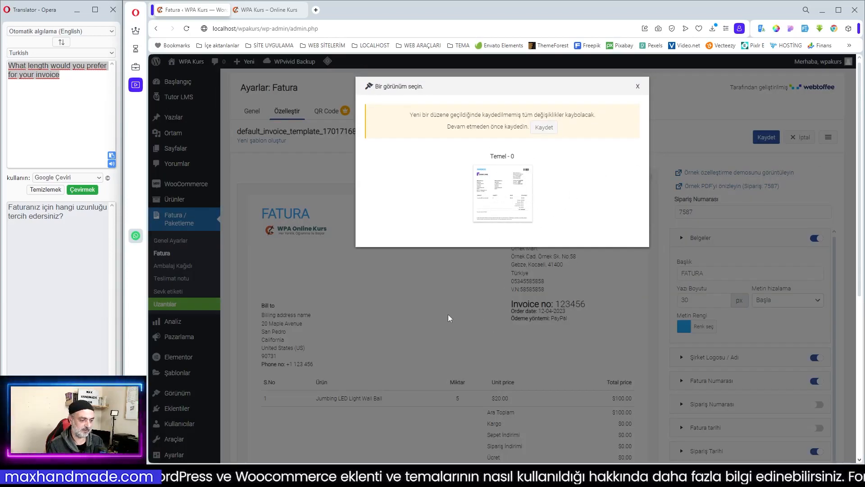
left_click(638, 86)
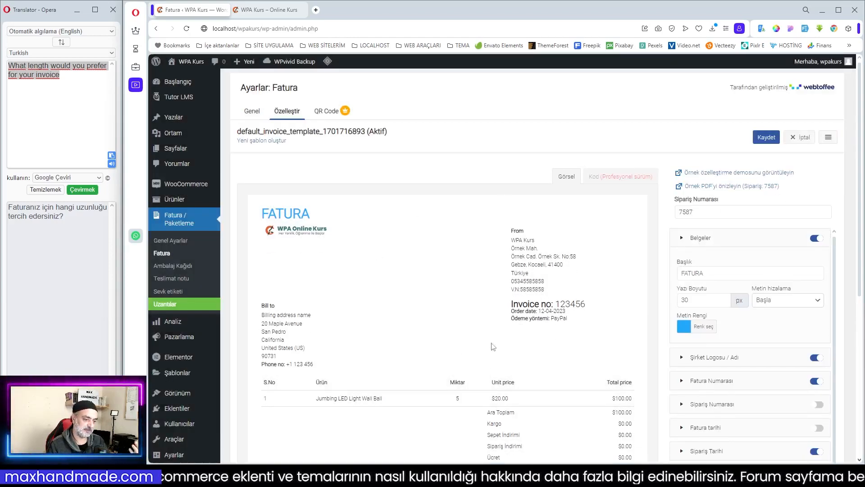
- Examine the active invoice template's preview, its element list and the template menu options
scroll(490, 322, "down", 4)
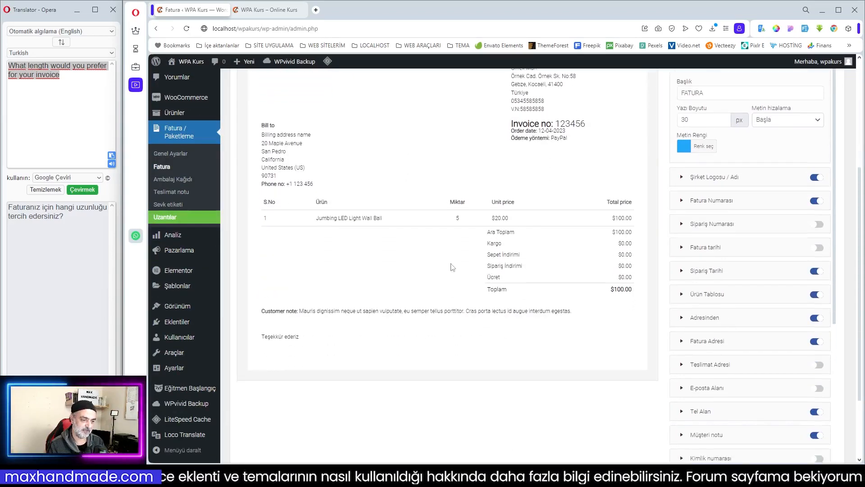
scroll(491, 333, "up", 4)
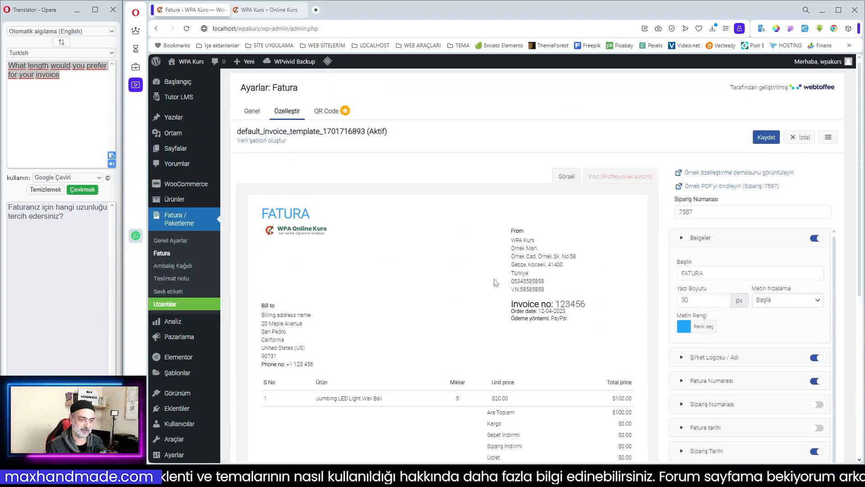
left_click(829, 139)
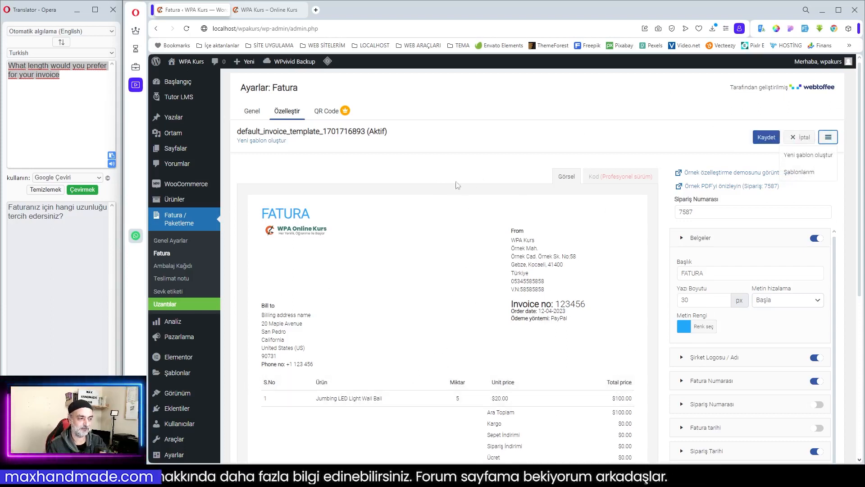
left_click(555, 144)
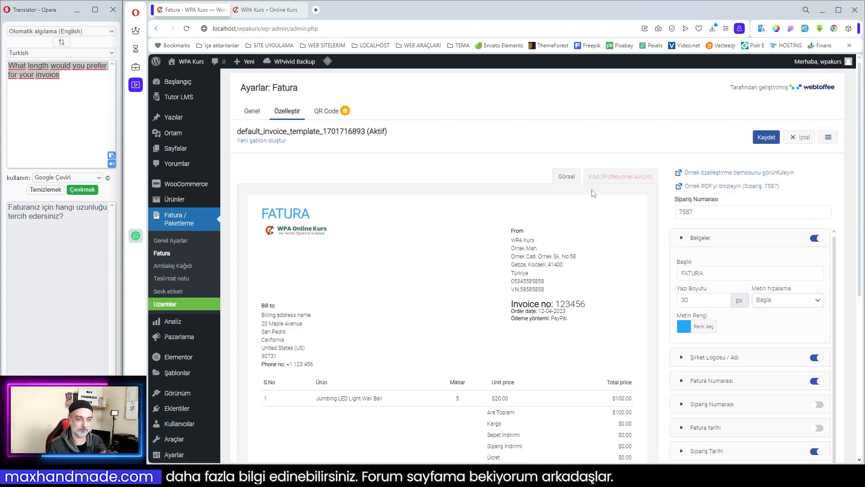
scroll(306, 189, "down", 3)
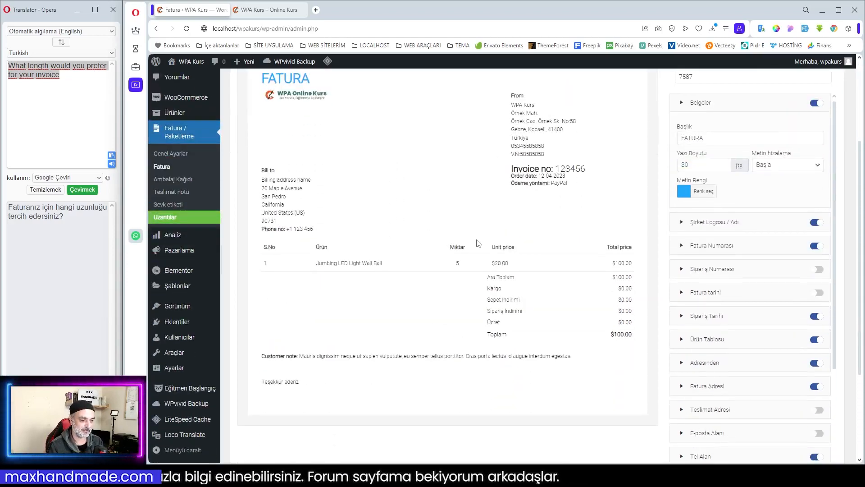
scroll(496, 315, "up", 2)
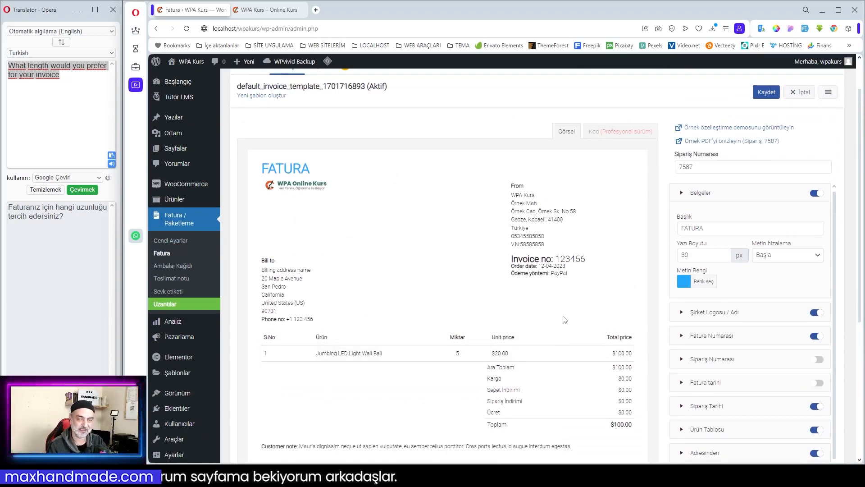
- Hide the Şirket Logosu / Adı element on the invoice template and show it again
scroll(752, 342, "down", 1)
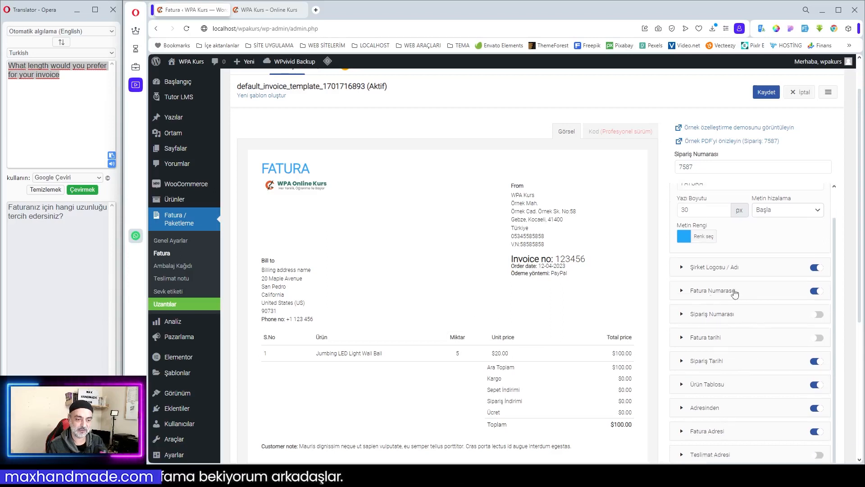
left_click(816, 268)
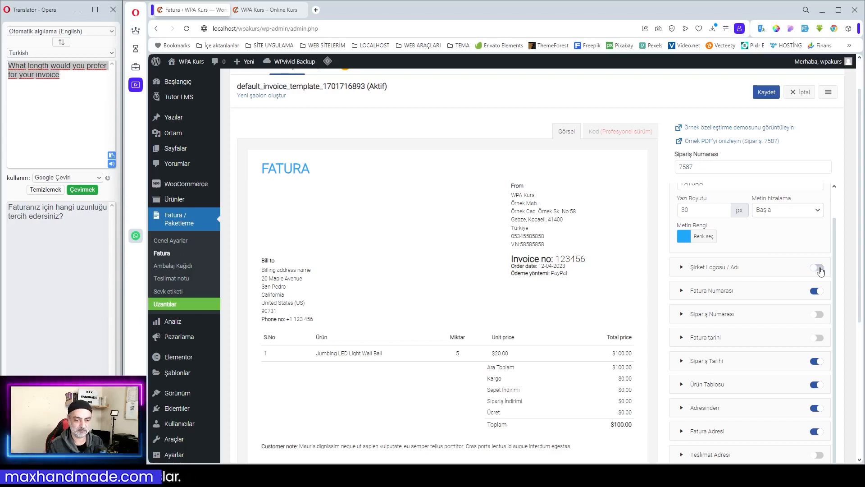
left_click(821, 270)
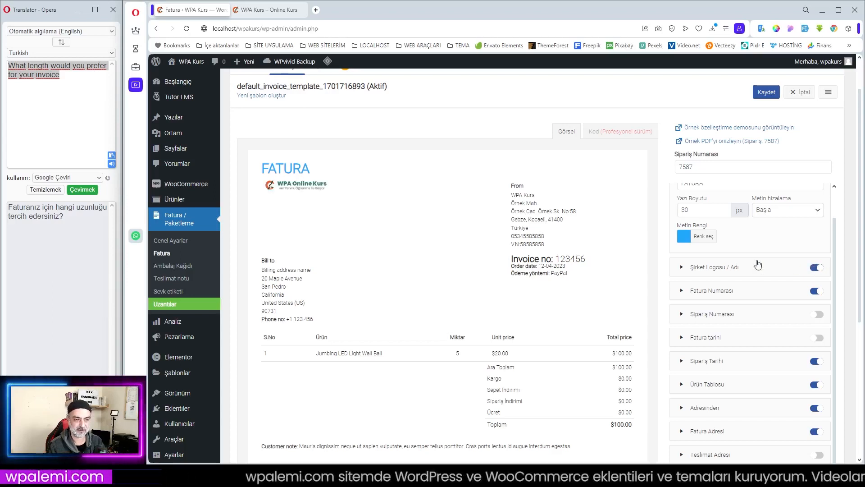
- Clear the FATURA title in the Belgeler element, disable that element and collapse its settings
scroll(720, 269, "up", 3)
left_click_drag(711, 274, 606, 270)
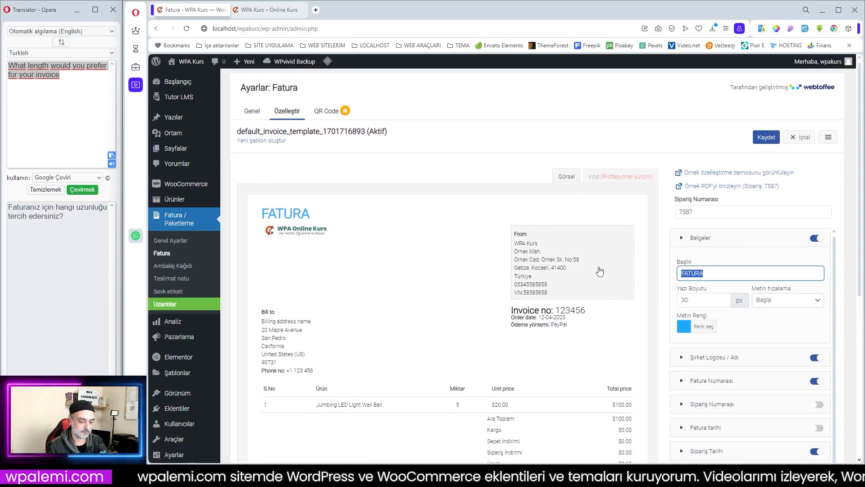
key("BackSpace")
left_click(815, 238)
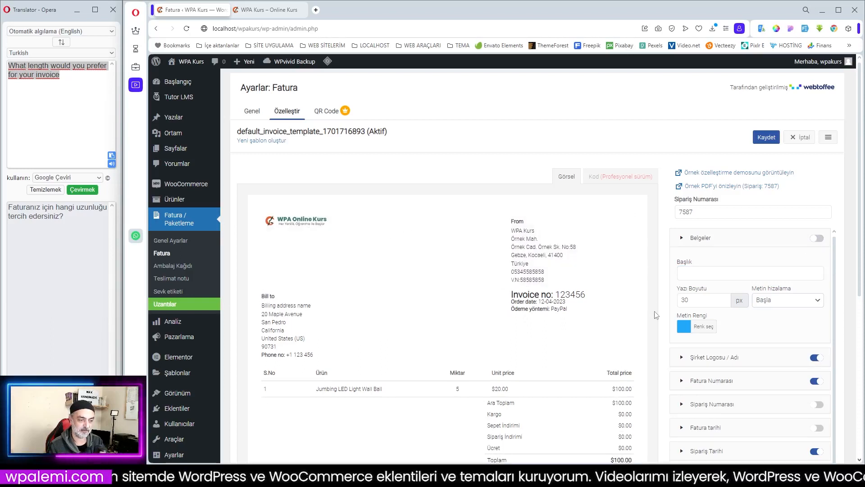
left_click(721, 236)
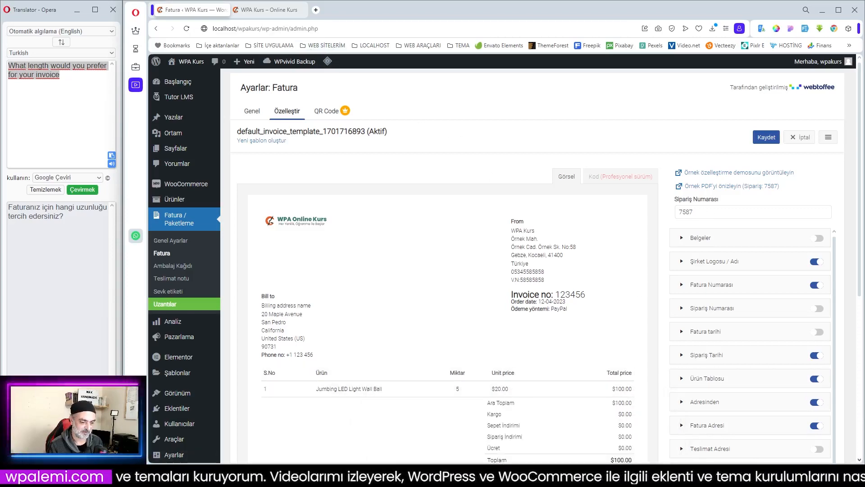
- Switch to the customer's browser window, reload Sipariş Geçmişi from the profile menu, check the listed order and return to the invoice template
left_click(627, 440)
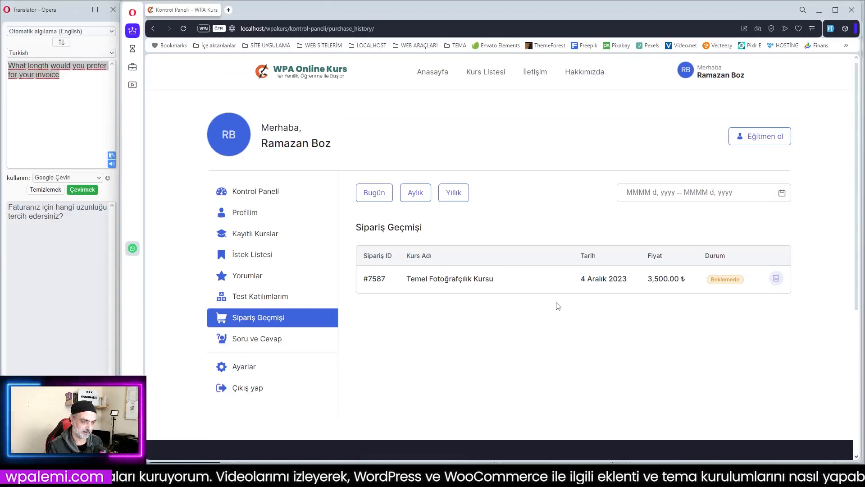
left_click_drag(389, 280, 363, 279)
left_click(387, 282)
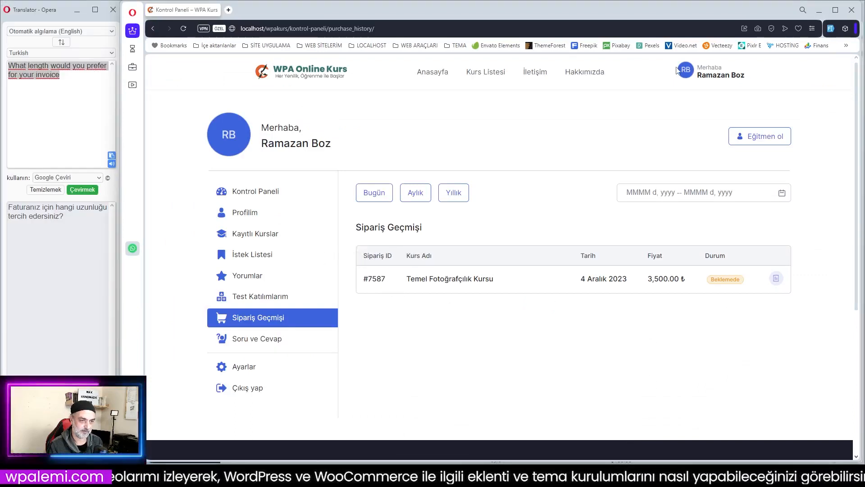
mouse_move(715, 79)
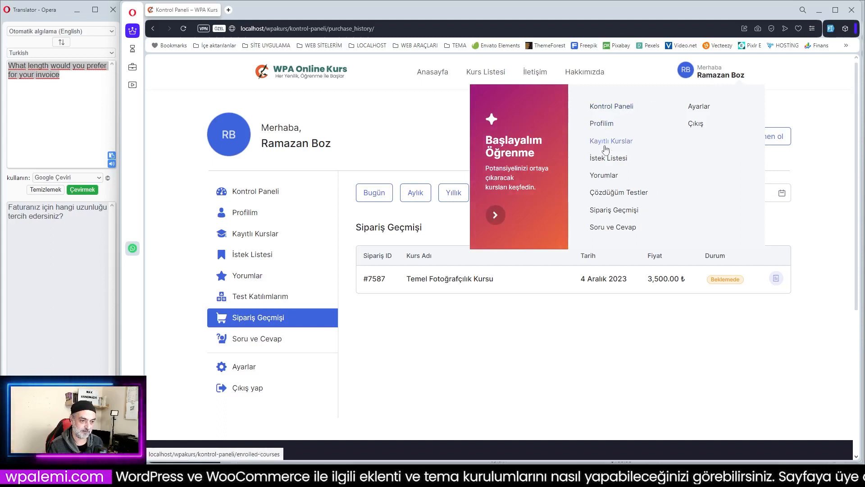
left_click(613, 211)
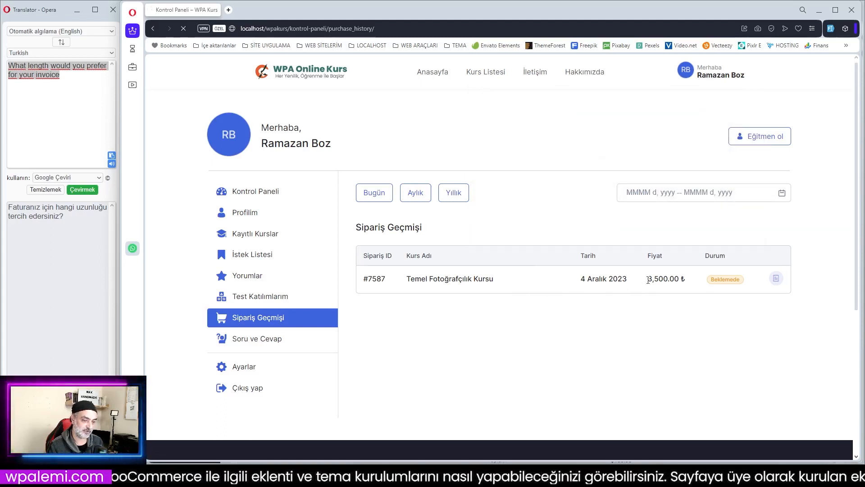
scroll(547, 270, "down", 2)
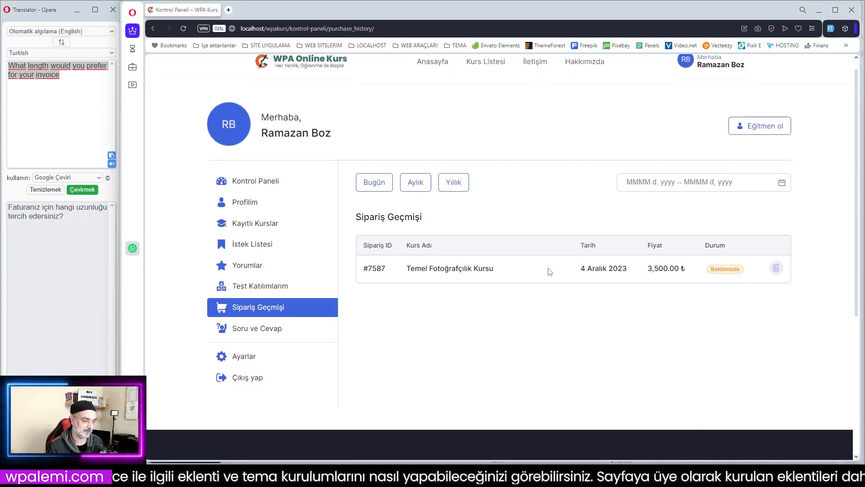
scroll(761, 287, "up", 2)
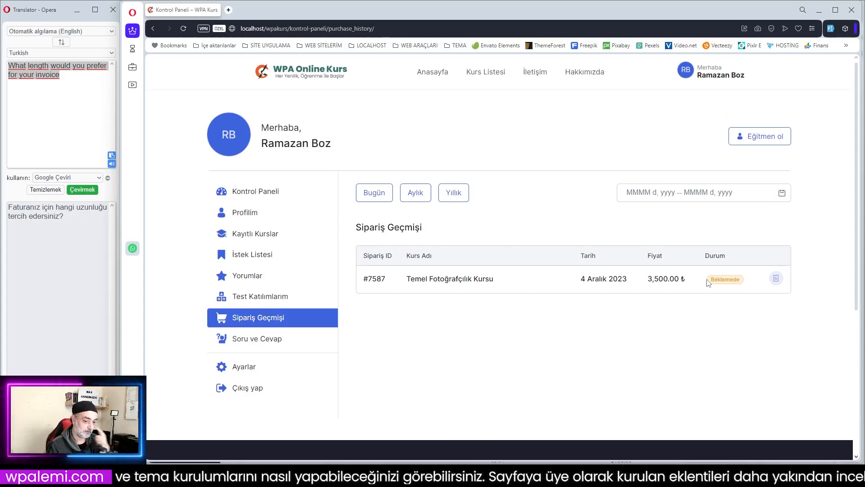
left_click(819, 10)
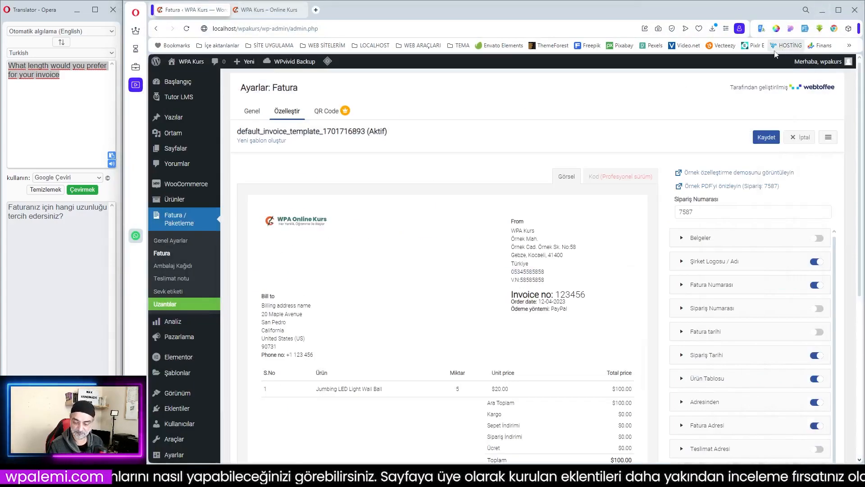
- Review the display, logo size and font settings of the Şirket Logosu / Adı element, and collapse it
scroll(739, 187, "down", 1)
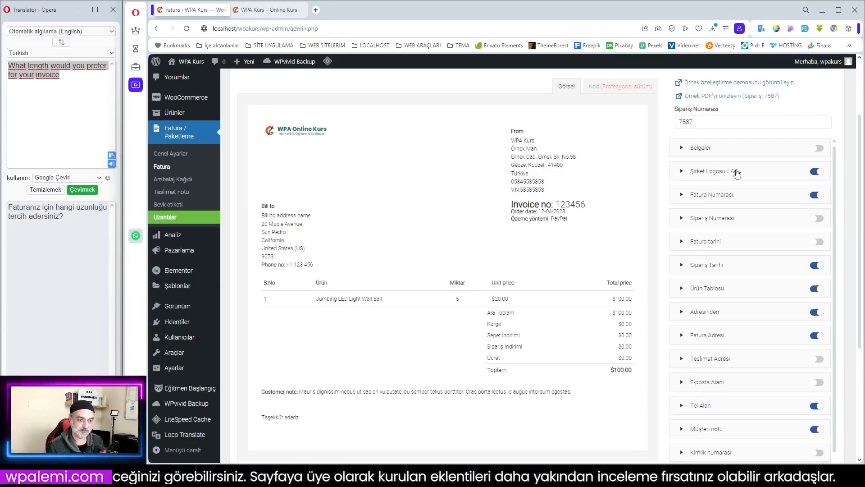
left_click(735, 221)
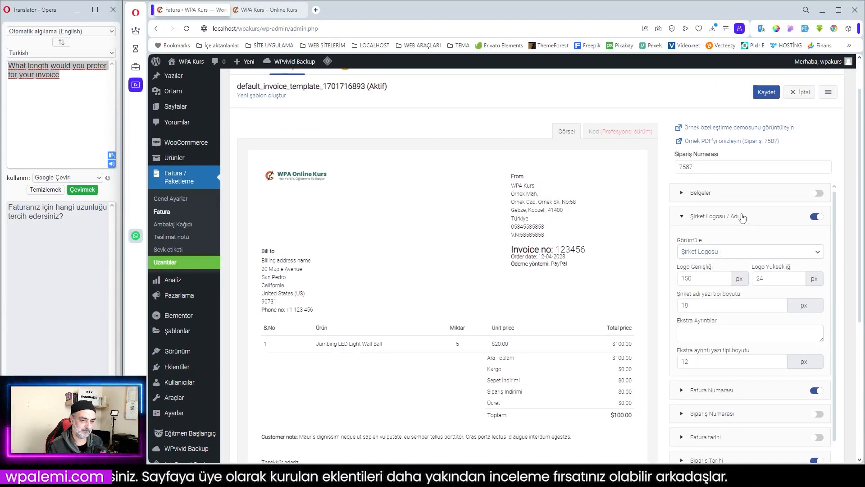
left_click(743, 217)
left_click(742, 217)
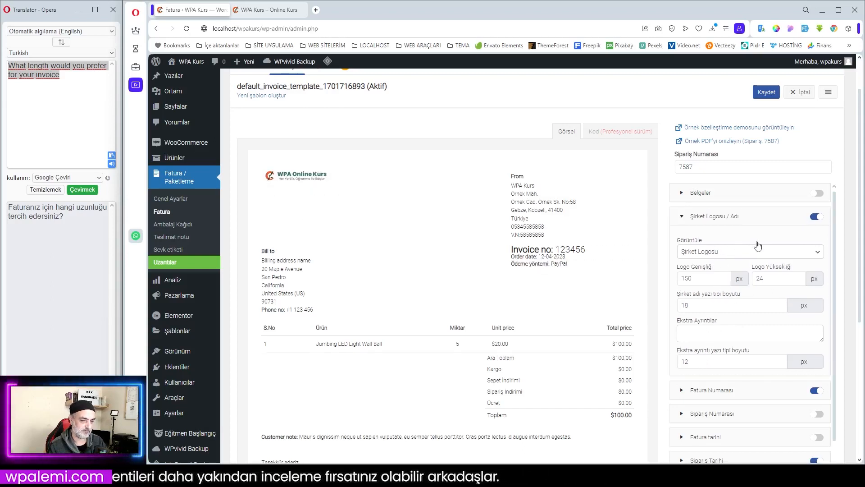
left_click(745, 218)
- Change the label text of the Fatura Numarası element to "Fatura No:"
left_click(742, 241)
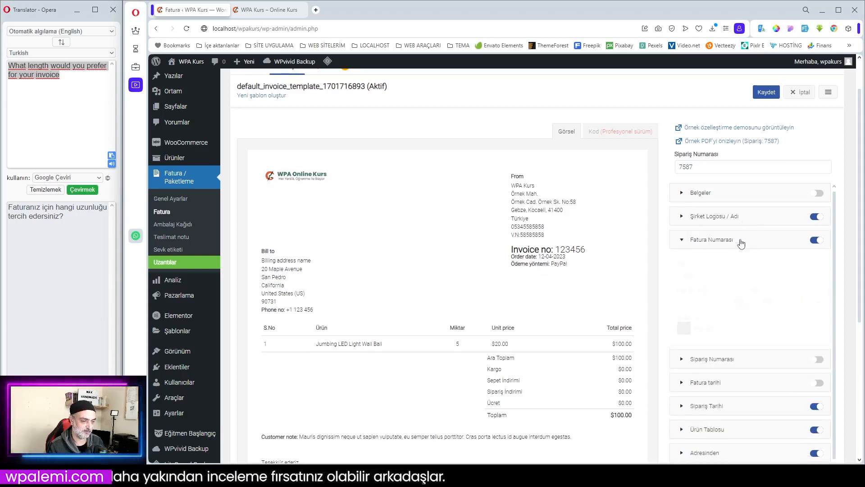
left_click(708, 276)
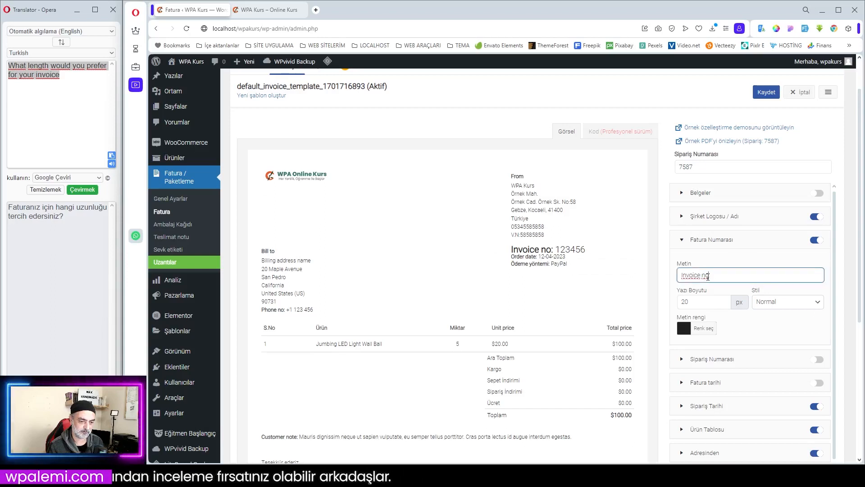
left_click_drag(707, 278, 675, 279)
type("F")
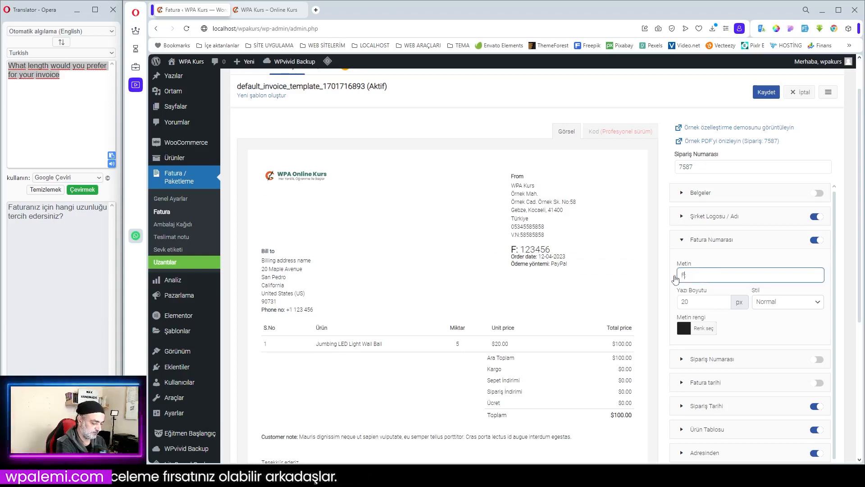
type("atur")
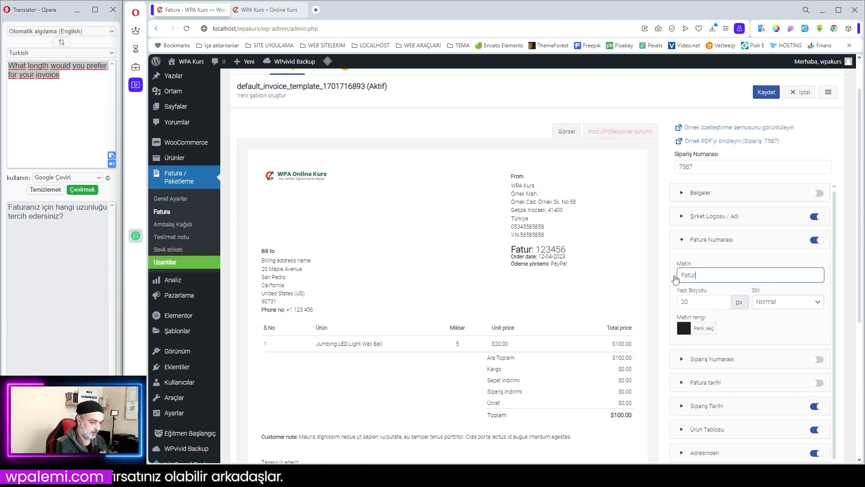
type("a No:")
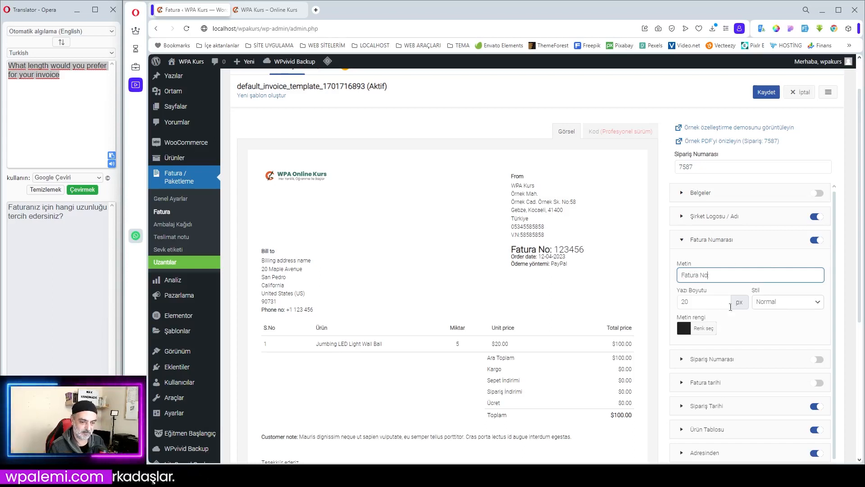
- Set the font size of the Fatura Numarası element to 16 px
left_click(710, 305)
left_click_drag(710, 305, 654, 306)
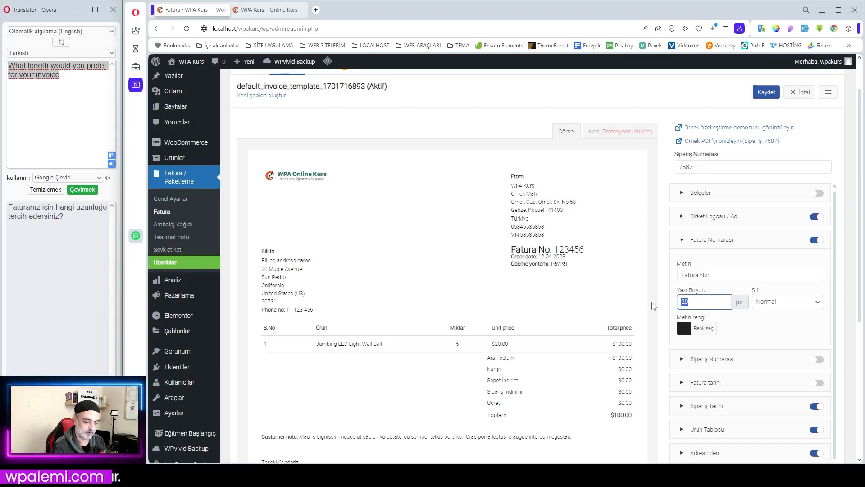
type("1816")
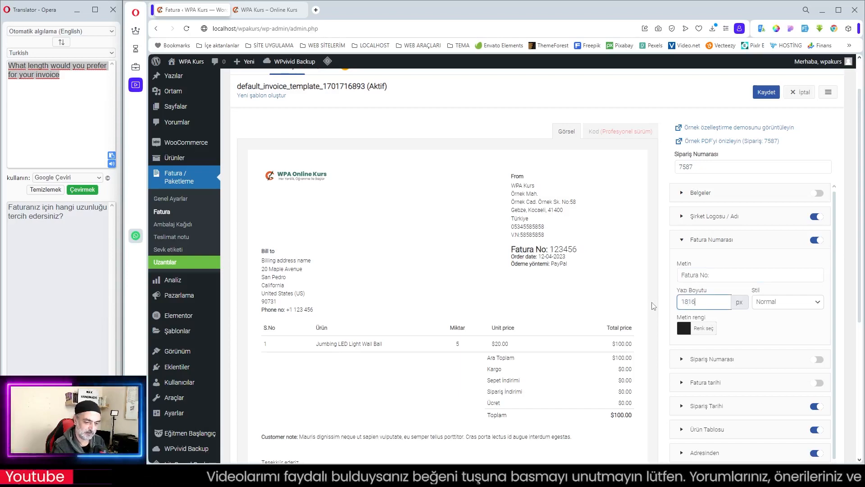
key("BackSpace")
key("BackSpace")
key("BackSpace")
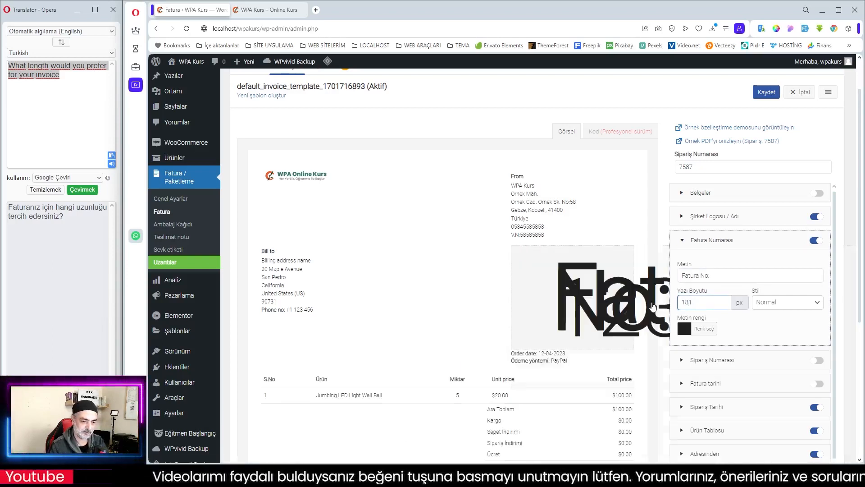
type("16")
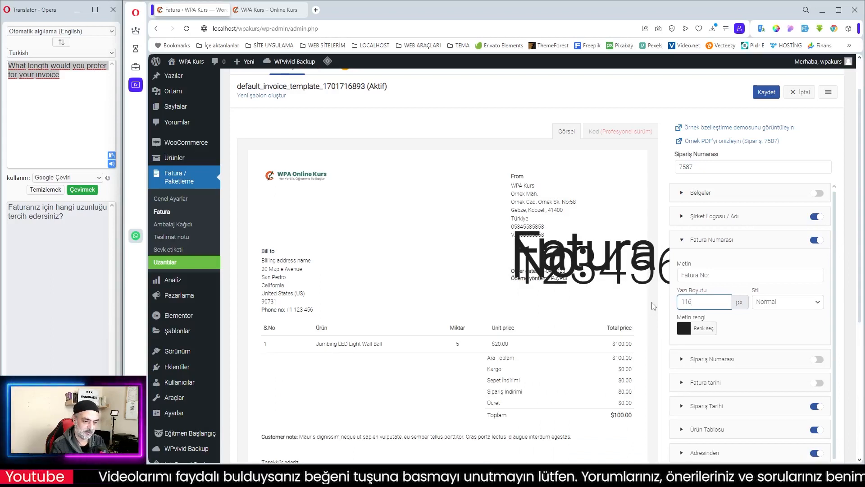
key("BackSpace")
key("BackSpace")
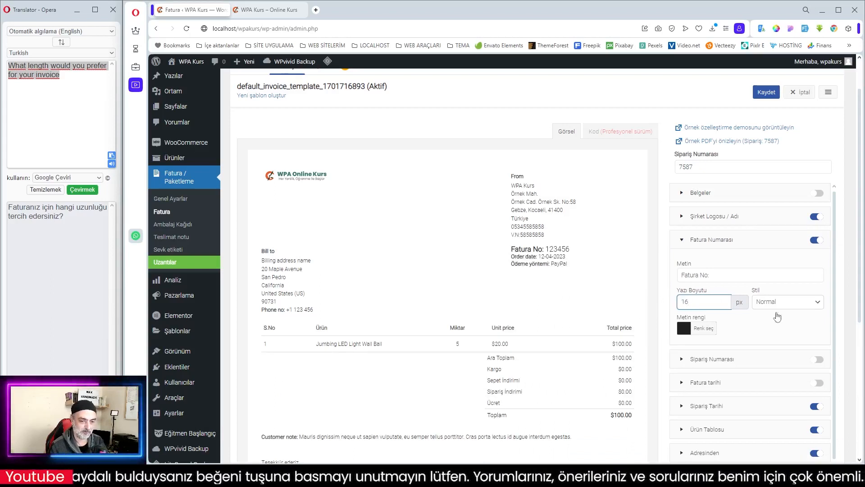
- Set the Fatura Numarası style to İnce and its text color to red #dd3333, and collapse its settings
left_click(784, 304)
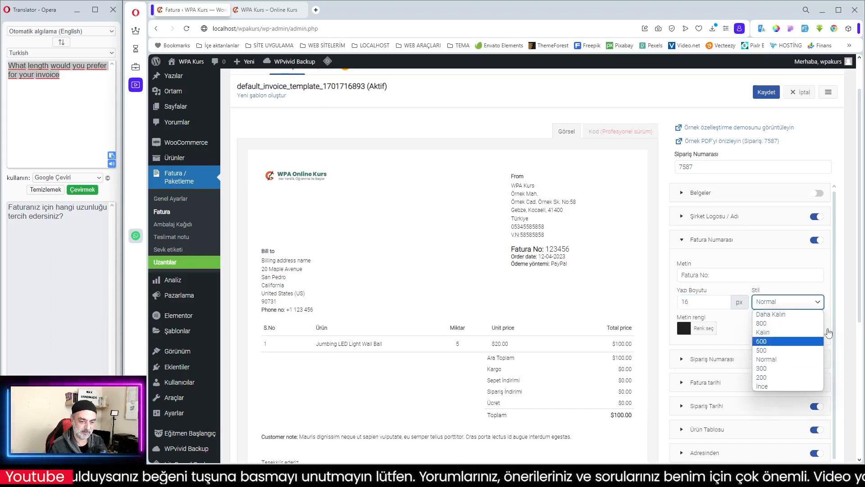
left_click(766, 387)
left_click(785, 298)
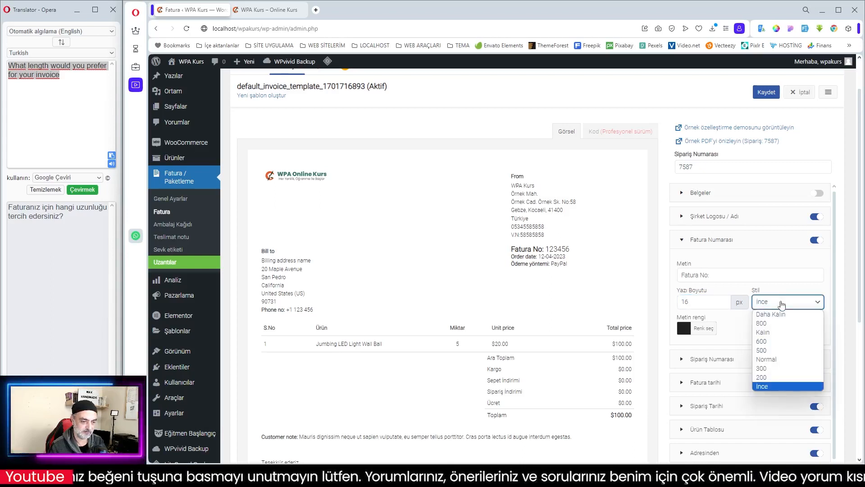
left_click(685, 330)
left_click(685, 329)
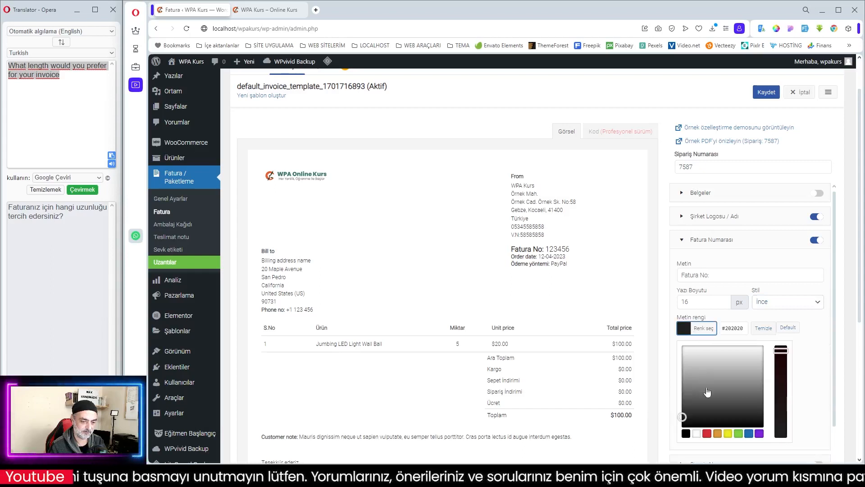
left_click(706, 433)
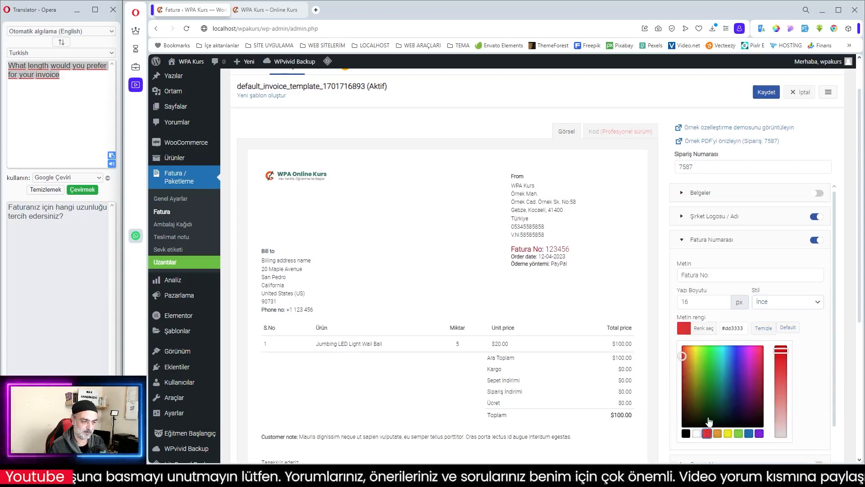
left_click(730, 246)
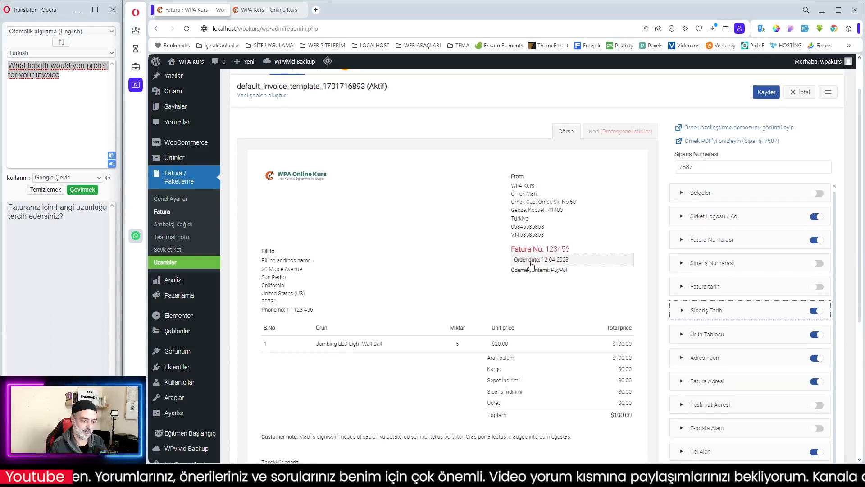
- Enable the Sipariş Numarası element, change its label text to "Sipariş No:" and collapse its settings
left_click(728, 265)
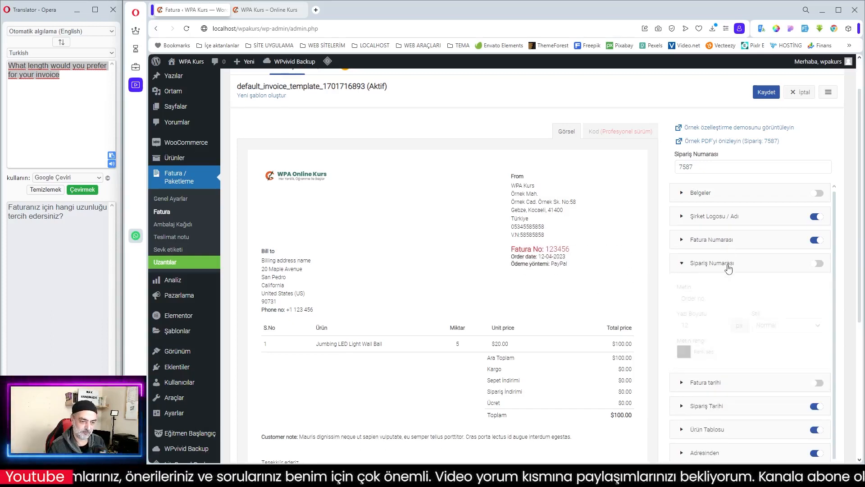
left_click(821, 266)
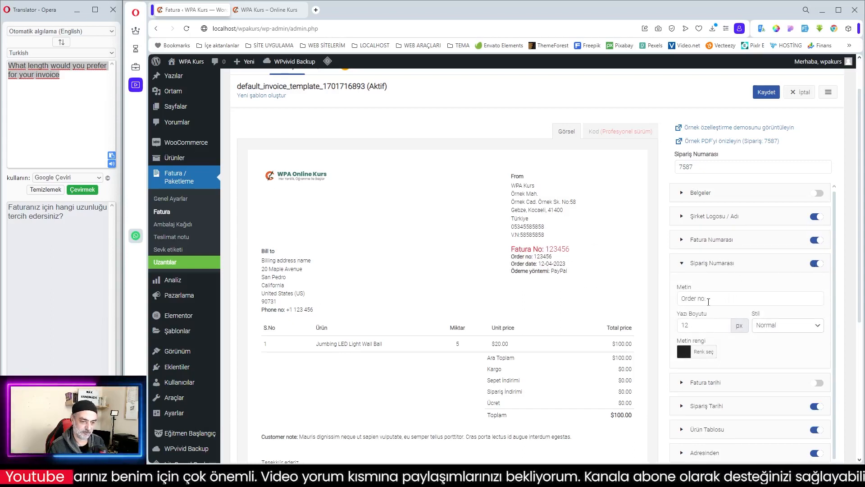
triple_click(704, 298)
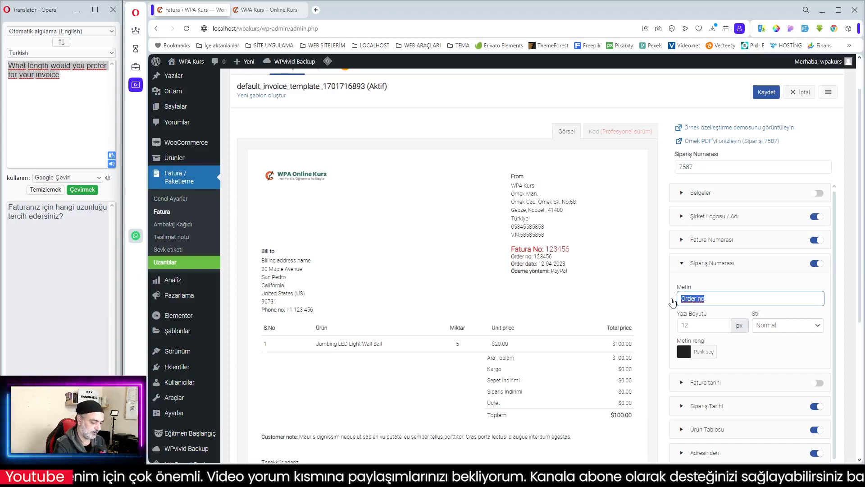
type("Siaariş No:")
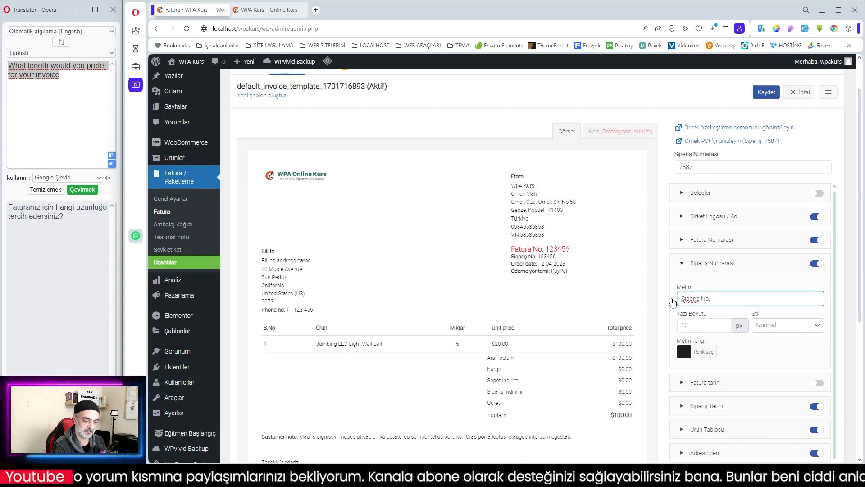
key("BackSpace")
key("BackSpace")
key("BackSpace")
key("BackSpace")
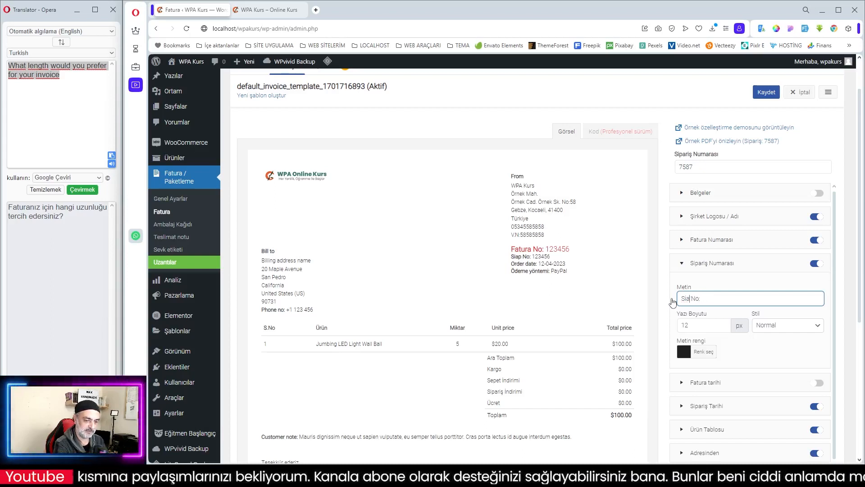
type("ariş")
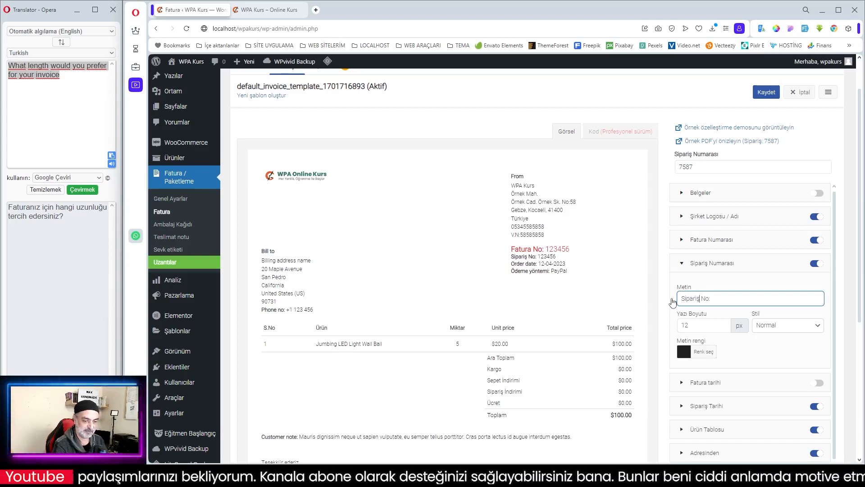
left_click(725, 266)
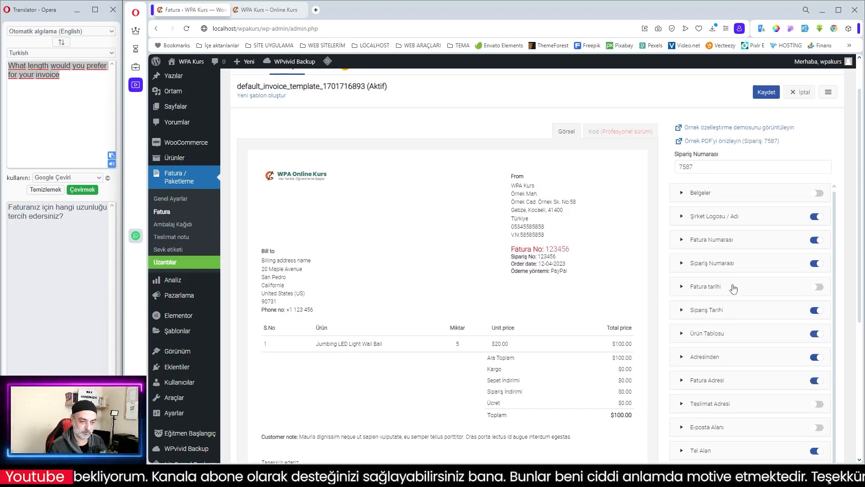
- Enable the Fatura tarihi element and change its label text to "Fatura Tarihi:"
left_click(818, 288)
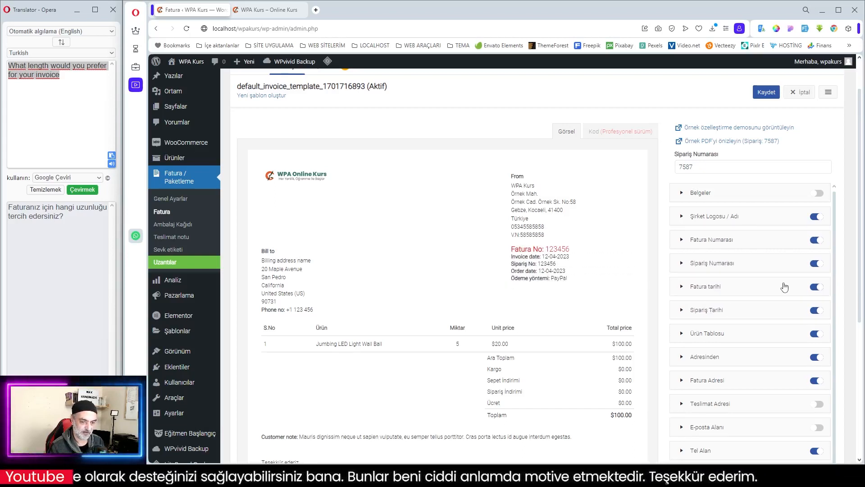
left_click(741, 289)
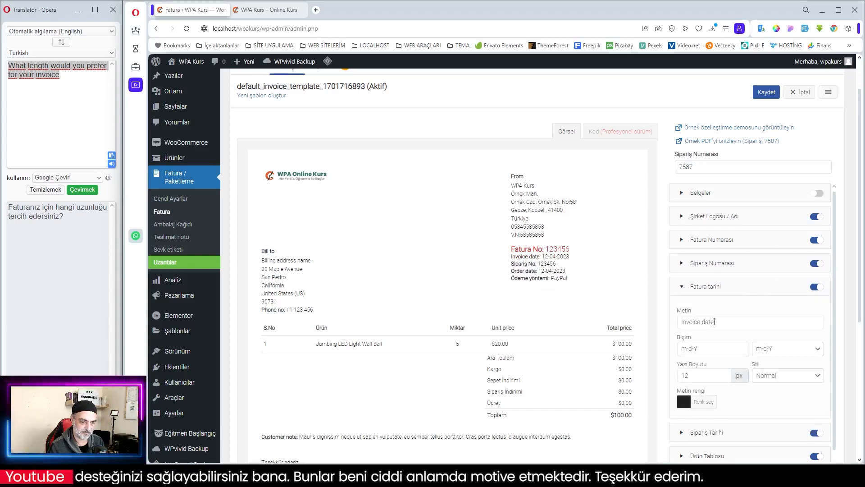
left_click_drag(714, 321, 643, 323)
type("Fa")
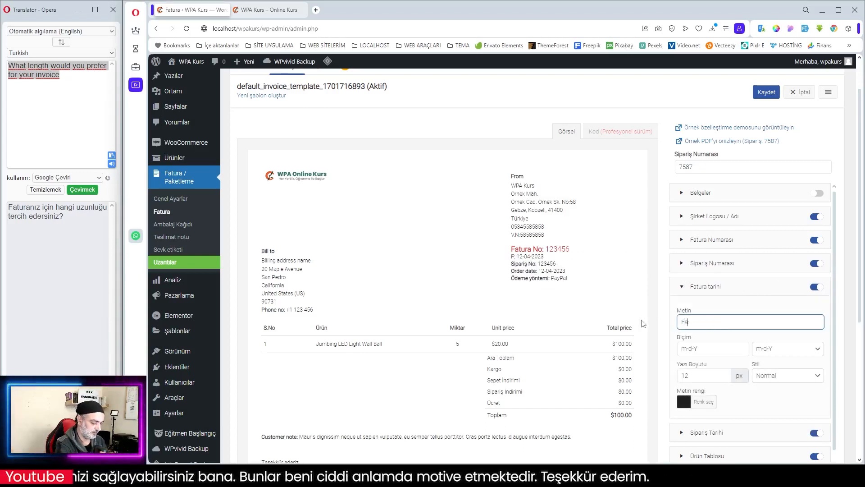
type("tura Tari")
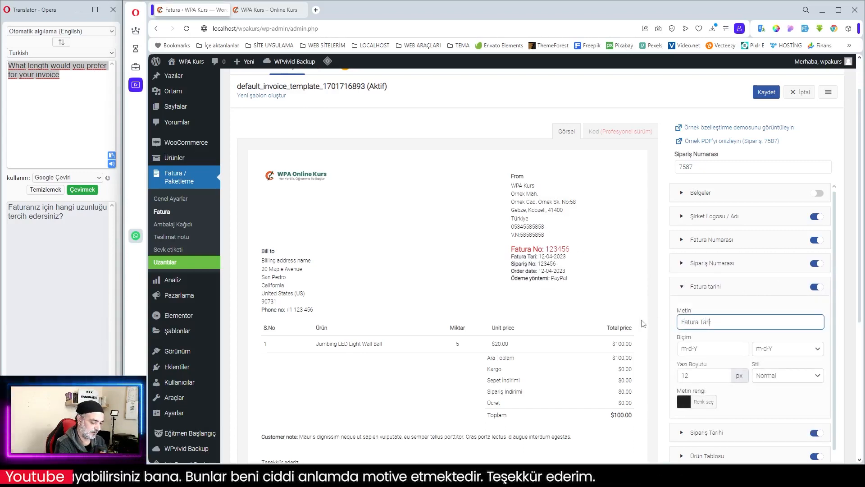
type("hi")
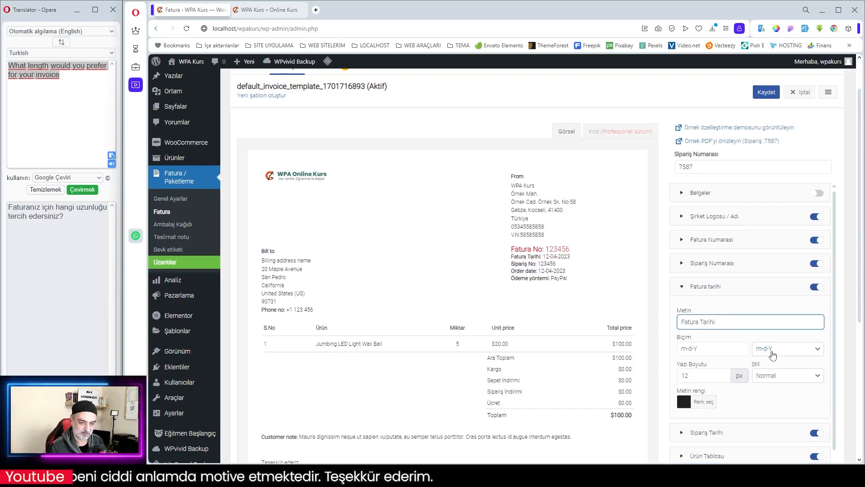
- Set the Fatura tarihi element's date format to d-m-Y and collapse its settings
left_click(779, 349)
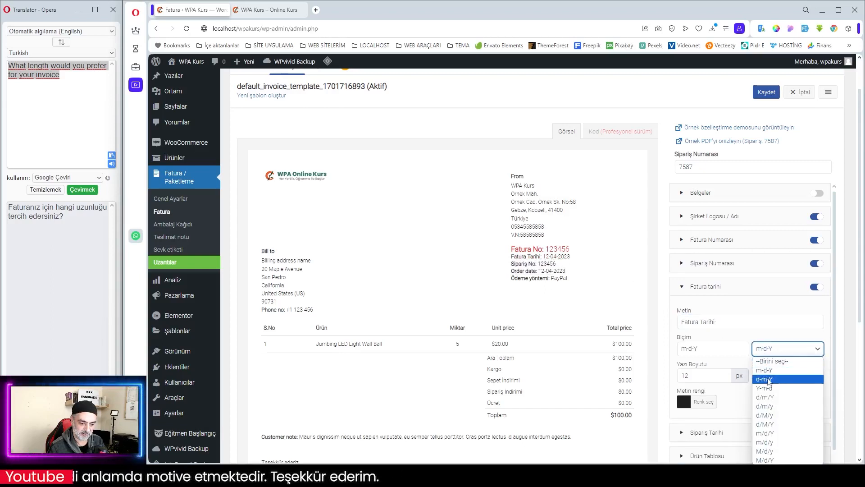
left_click(770, 379)
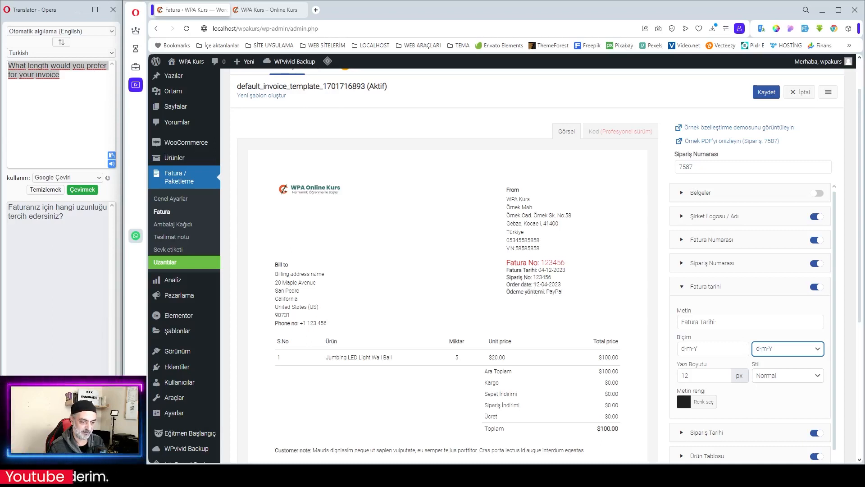
left_click(735, 289)
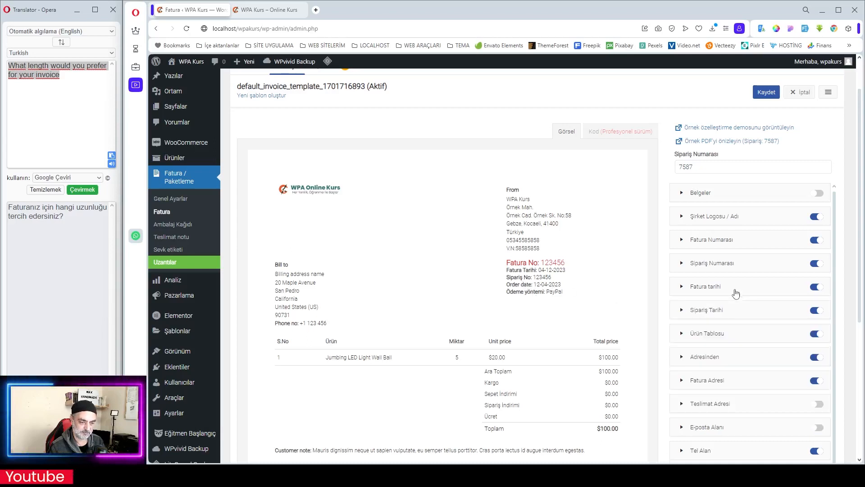
- Change the label text of the Sipariş Tarihi element to "Sipariş Tarihi:"
left_click(730, 307)
left_click(711, 345)
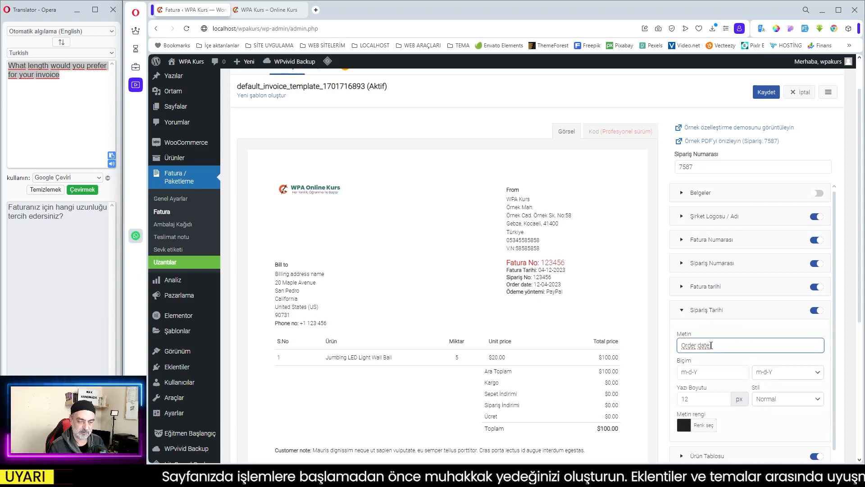
left_click_drag(709, 348, 681, 348)
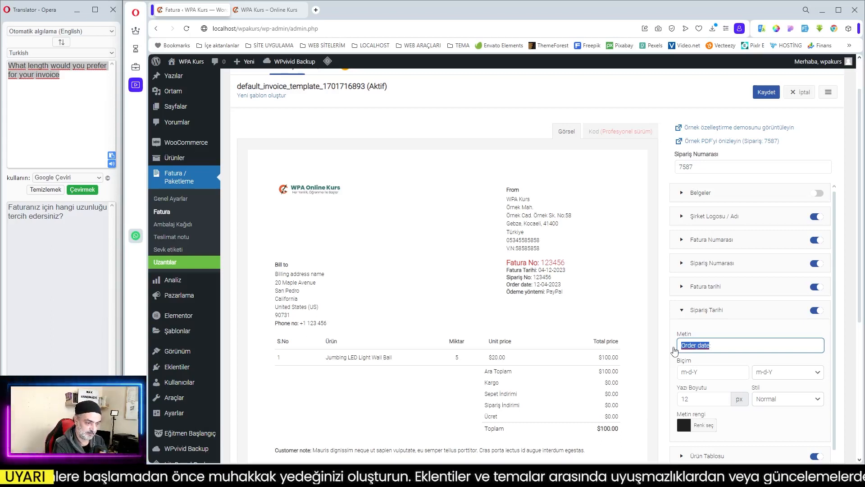
type("Siapriş")
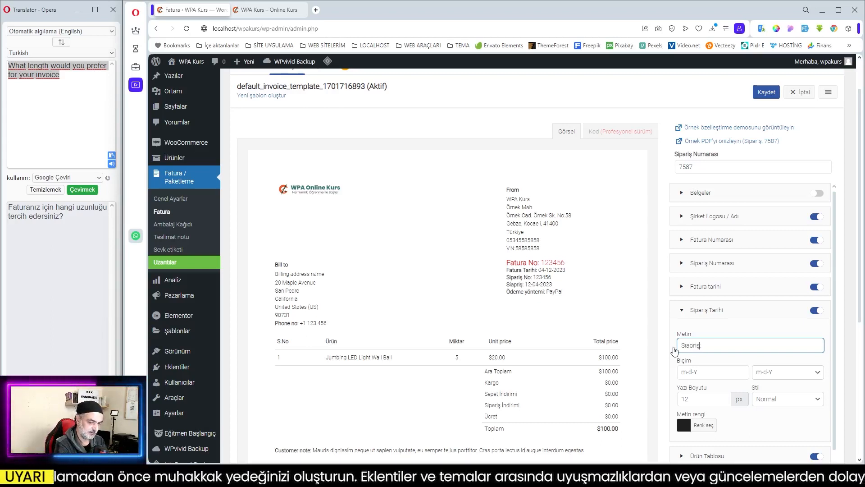
key("BackSpace")
key("BackSpace")
key("BackSpace")
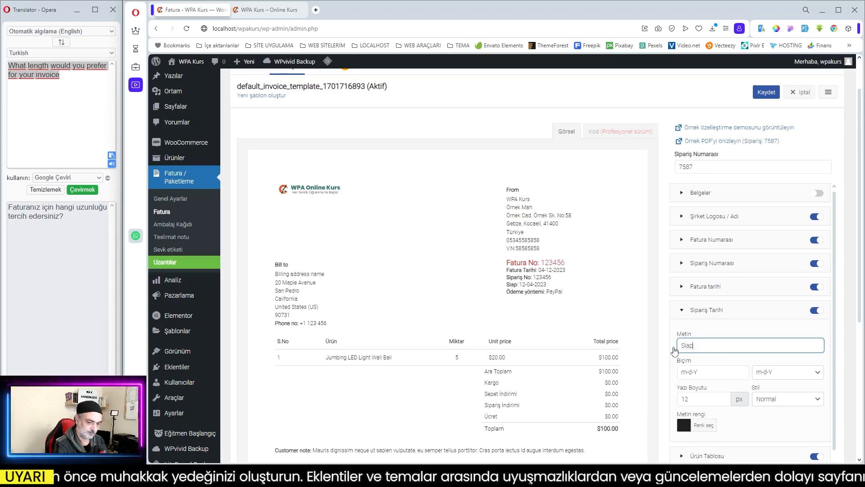
key("BackSpace")
key("BackSpace")
type("pariş")
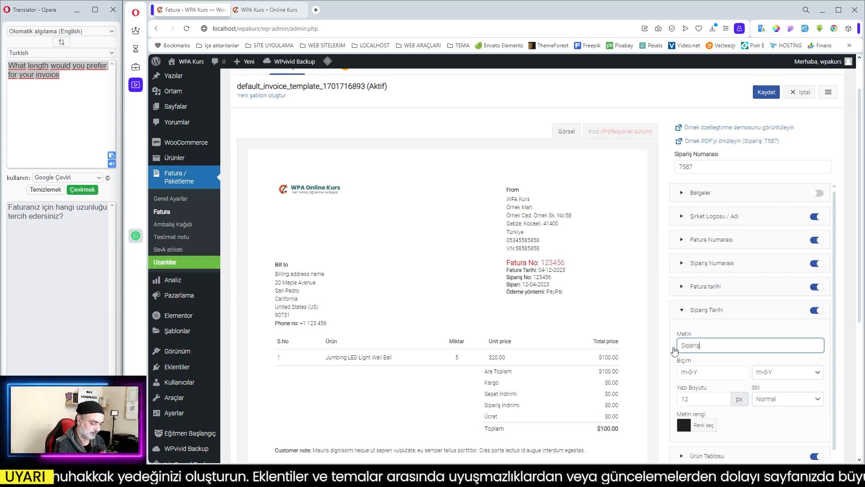
type(" Tar")
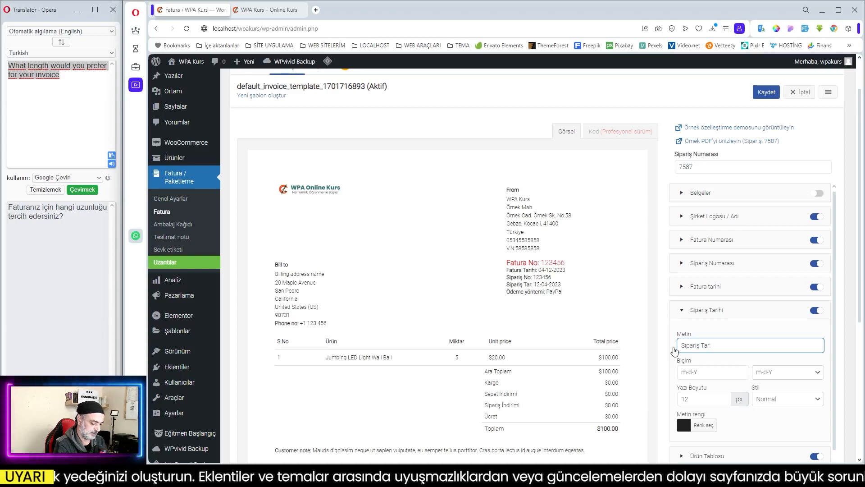
type("ihi")
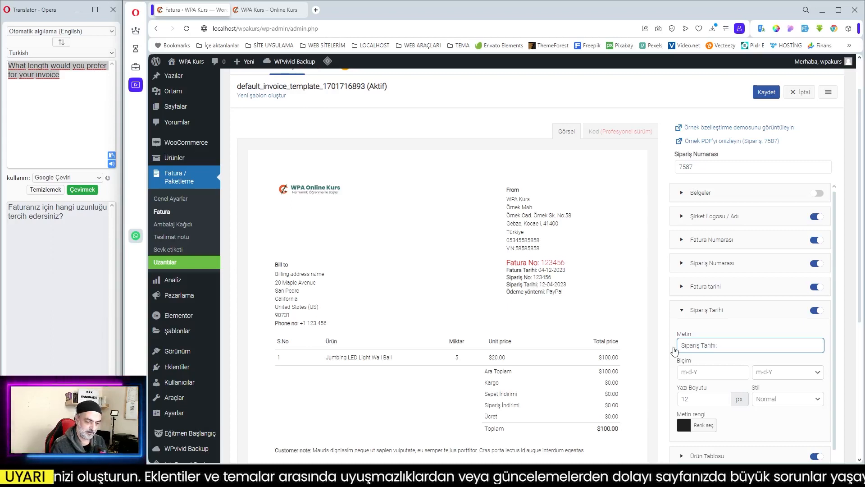
- Set the Sipariş Tarihi element's date format to d-m-Y and collapse its settings
left_click(785, 376)
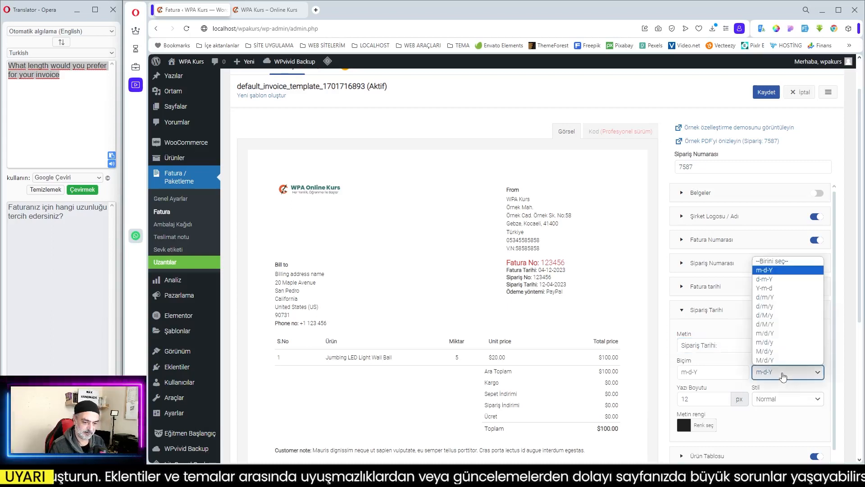
left_click(780, 279)
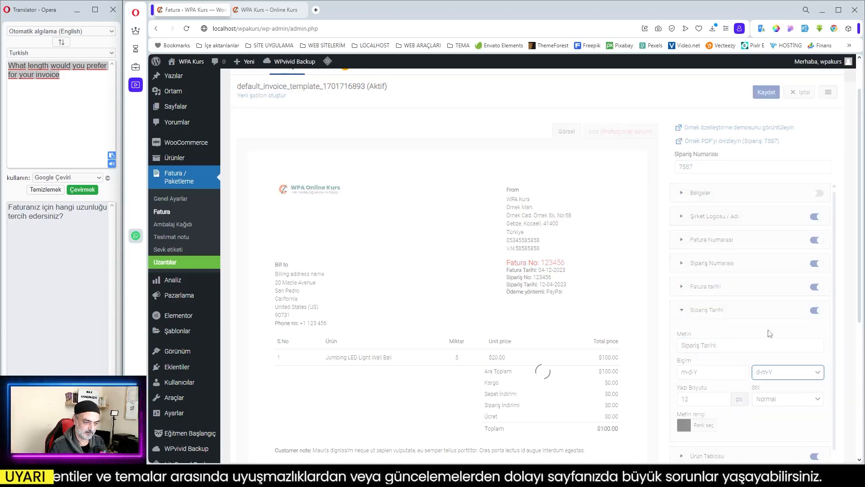
left_click(730, 313)
- Change the unit price column label in the Ürün Tablosu element to "Birim Fiyatı"
left_click(734, 336)
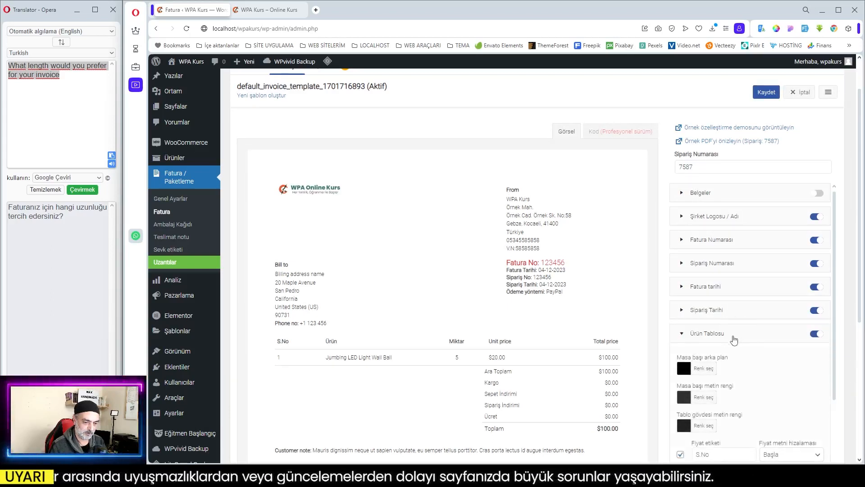
scroll(734, 338, "down", 5)
scroll(381, 346, "down", 3)
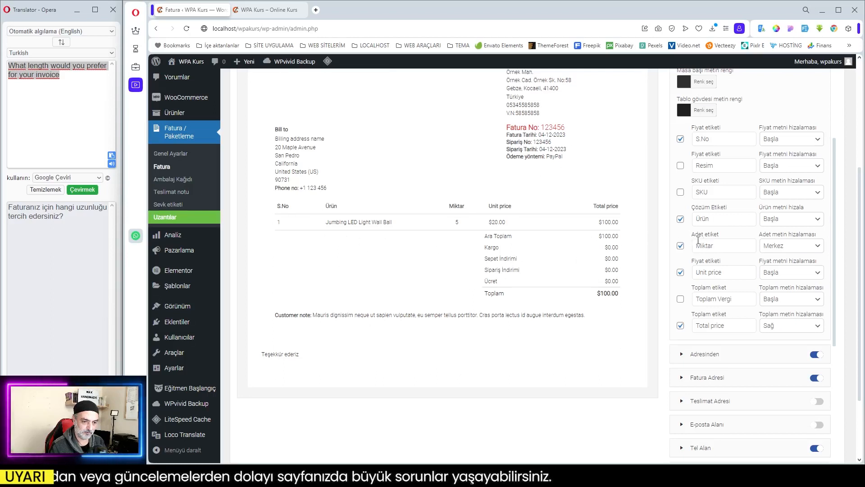
triple_click(719, 272)
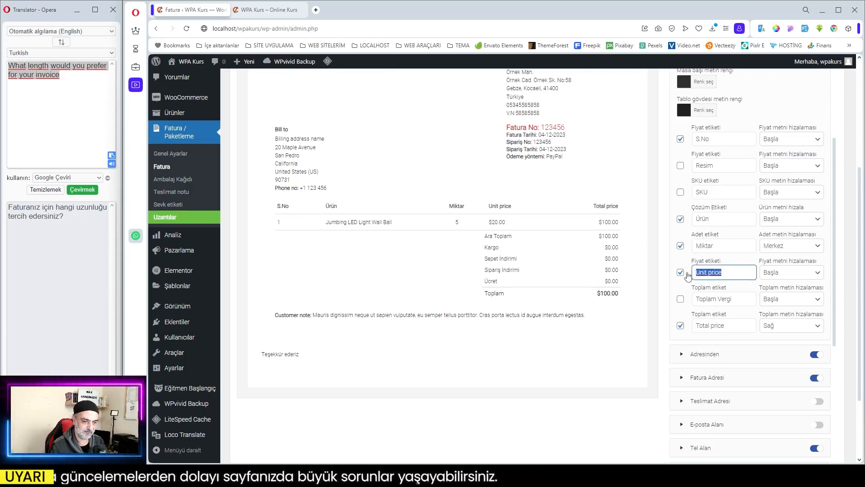
type("Biri")
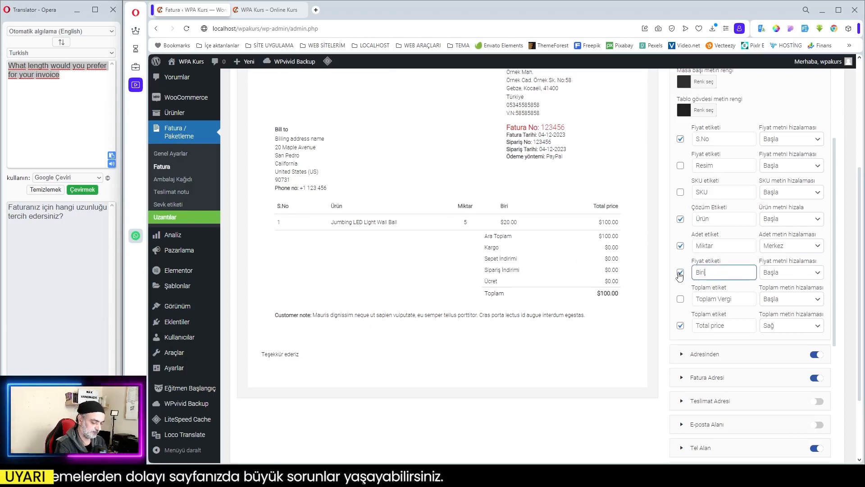
type("m Fiyatı")
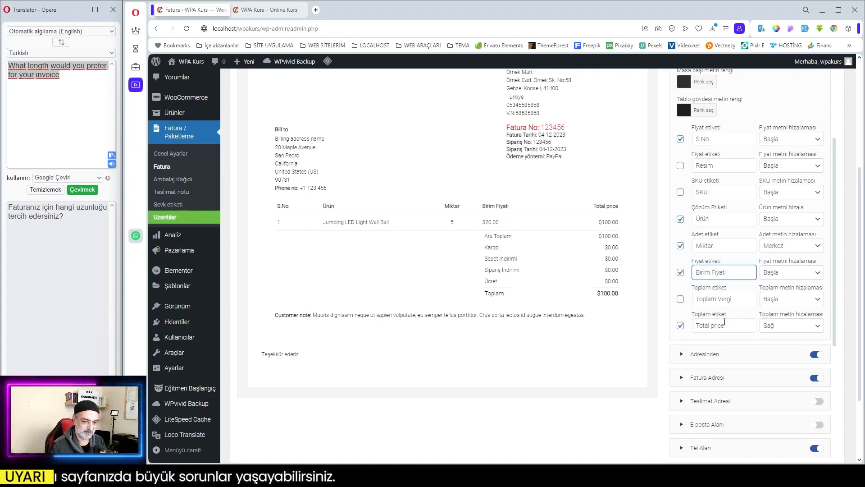
- Change the total price column label of the product table to "Toplam Fiyat" and collapse the Ürün Tablosu settings
triple_click(724, 325)
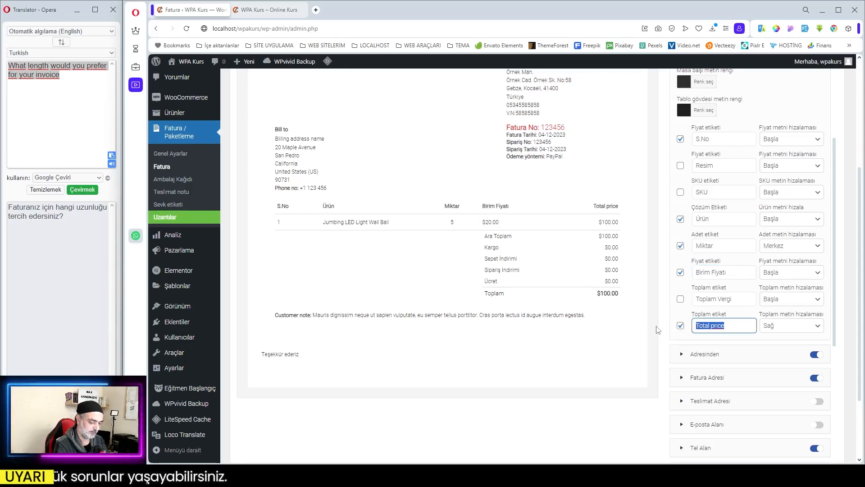
type("Tota")
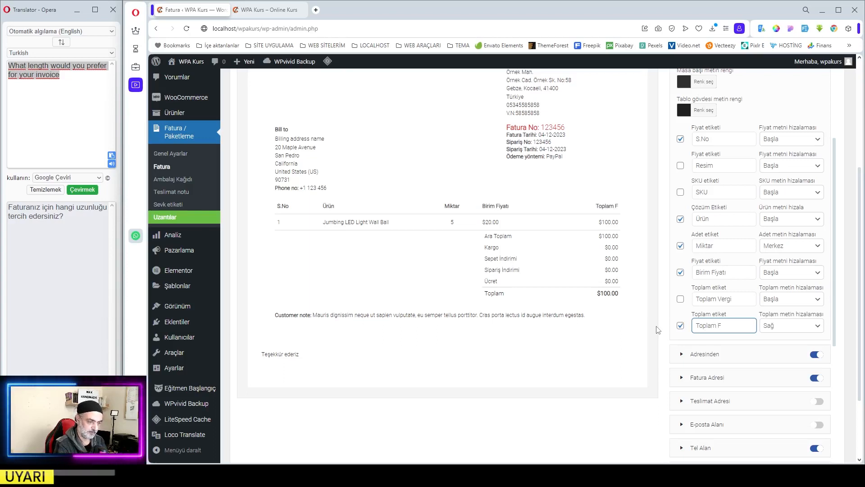
type("iy")
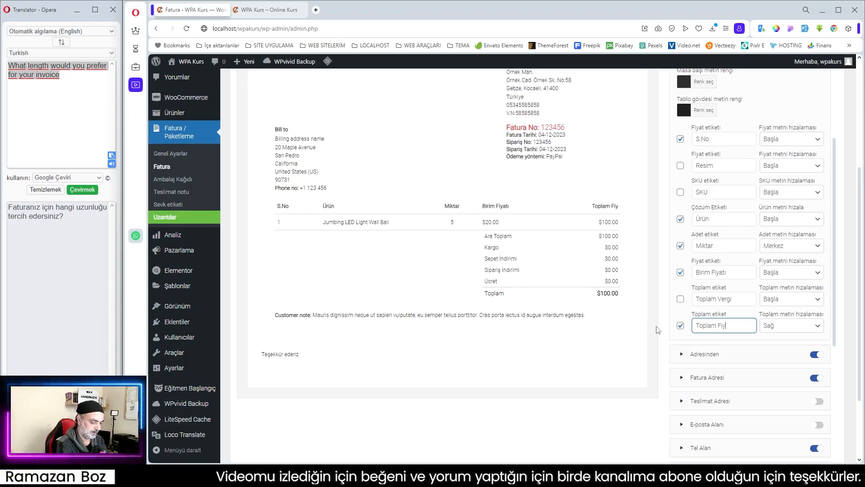
type("at")
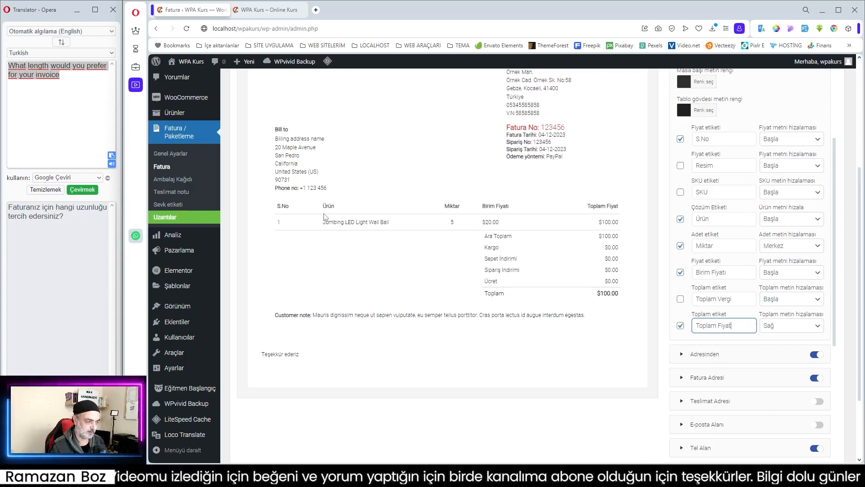
scroll(770, 273, "up", 1)
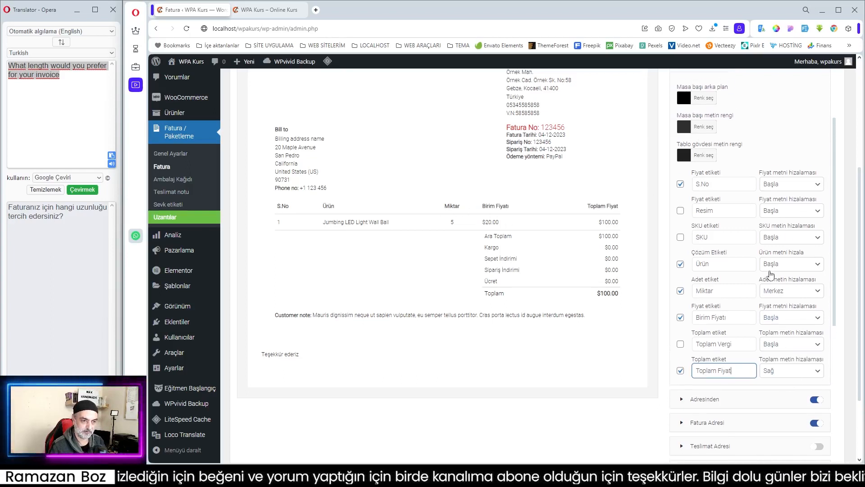
scroll(770, 273, "up", 3)
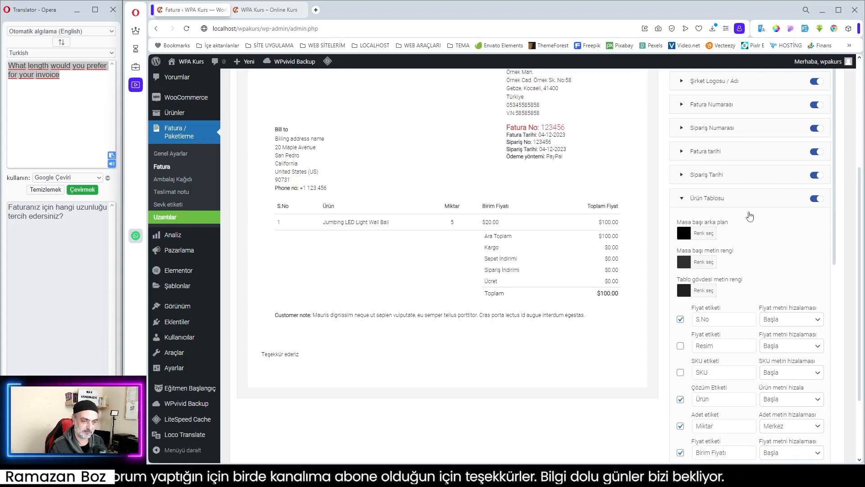
left_click(736, 199)
- Try the Merkez and Son text alignments for the S.No column of the Ürün Tablosu element, set it to Sol, and collapse the settings
scroll(782, 244, "down", 1)
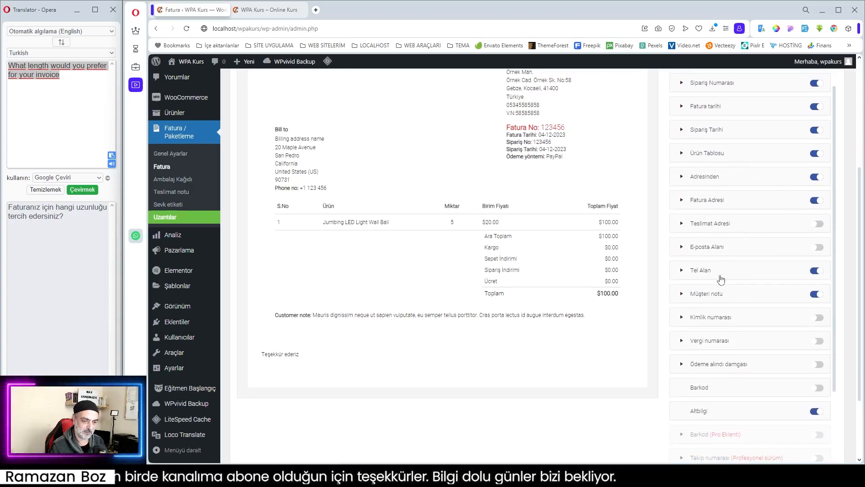
scroll(721, 280, "up", 1)
left_click(716, 201)
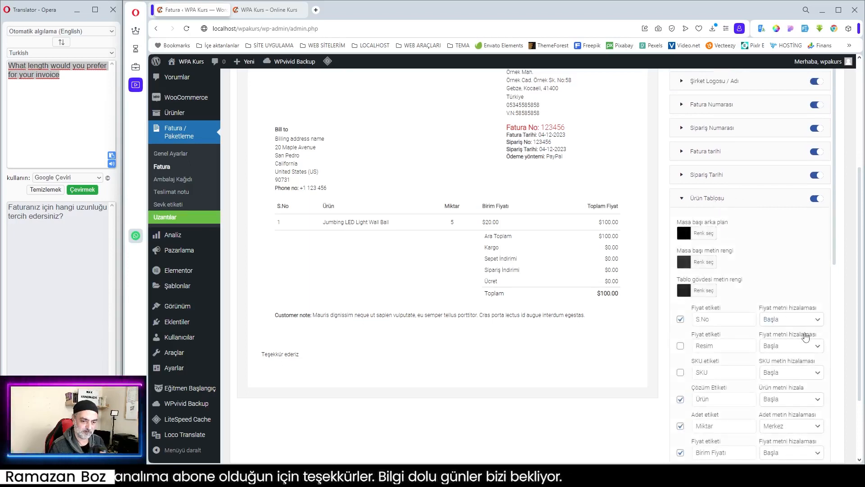
left_click(801, 321)
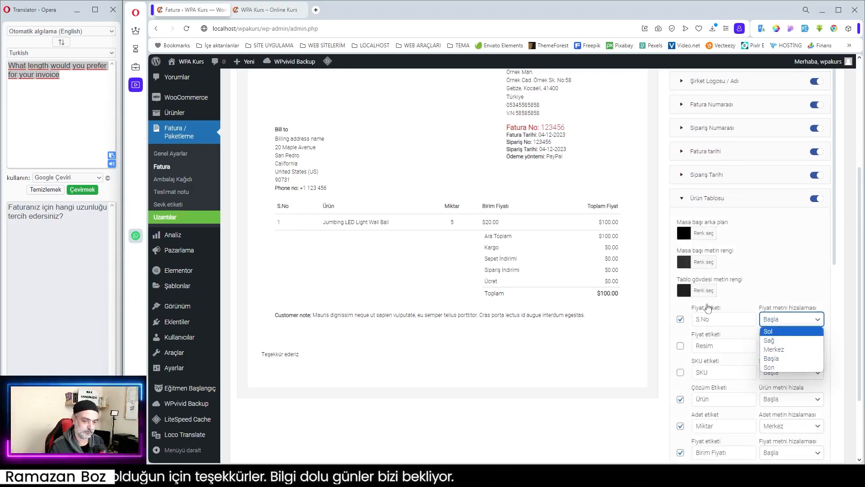
left_click(774, 350)
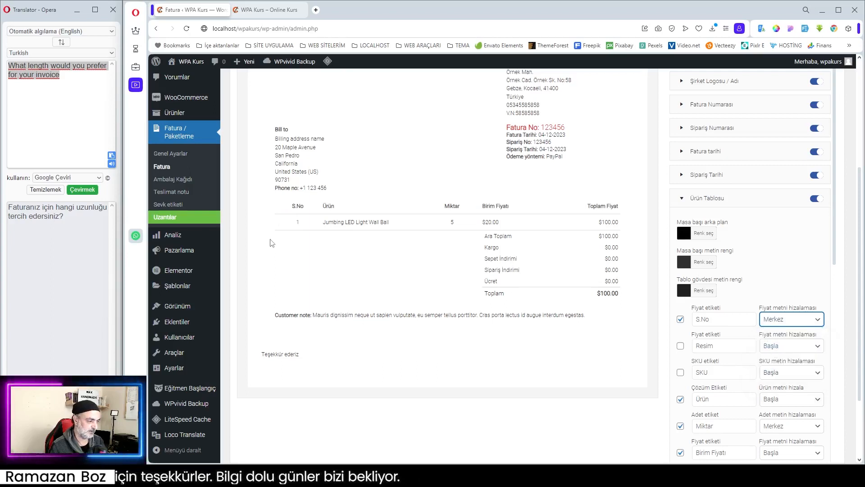
left_click(783, 321)
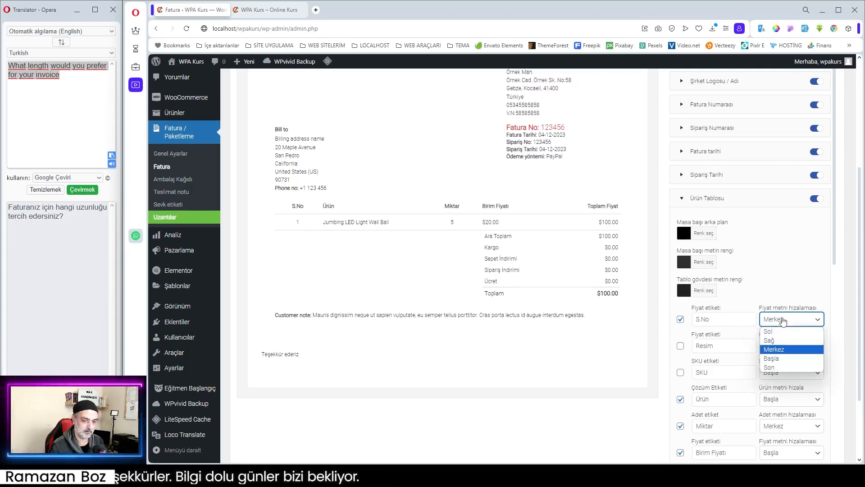
left_click(780, 369)
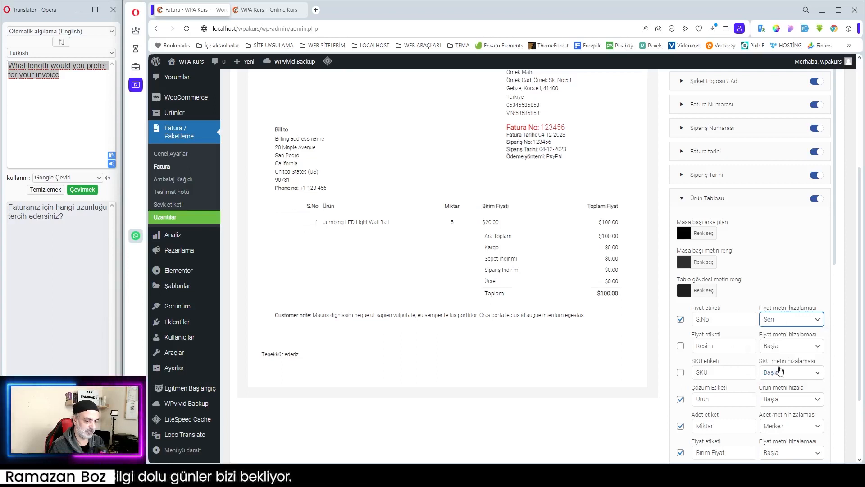
left_click(780, 325)
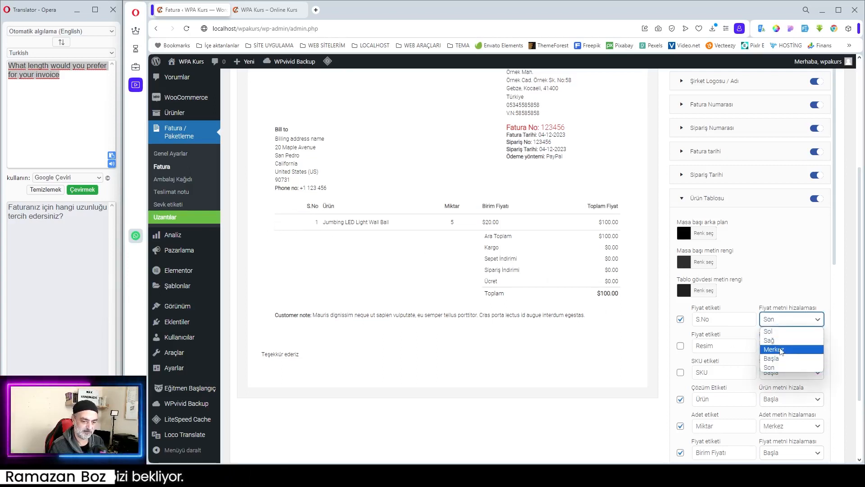
left_click(772, 332)
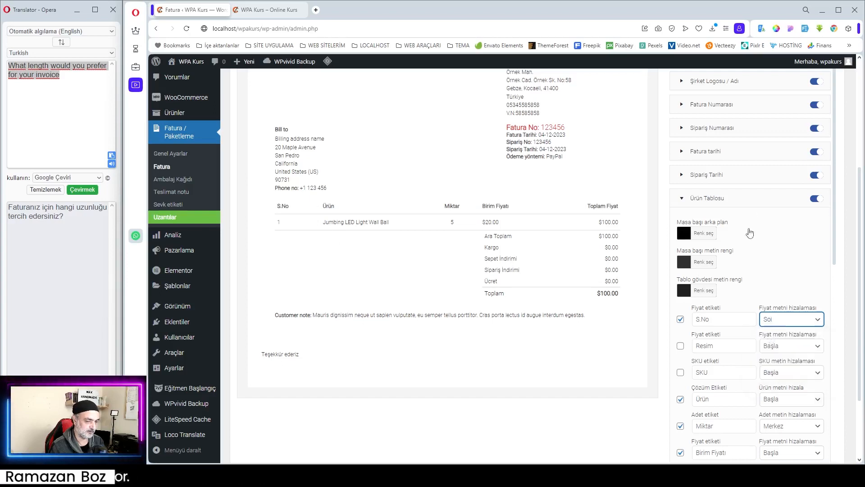
left_click(786, 202)
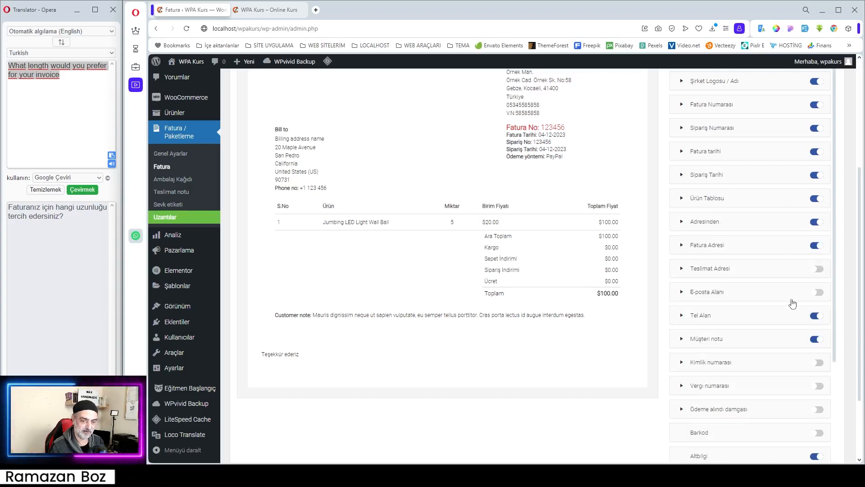
- Change the title of the Adresinden element to "Gönderici" and collapse its settings
left_click(731, 228)
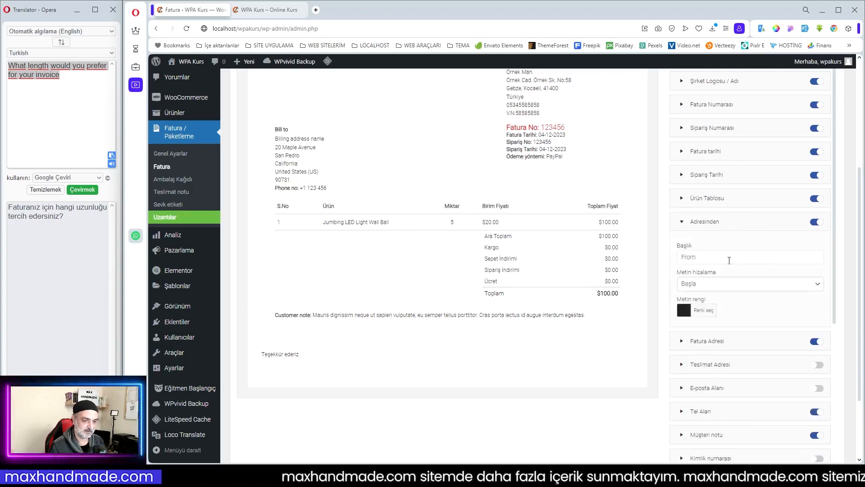
scroll(721, 270, "up", 2)
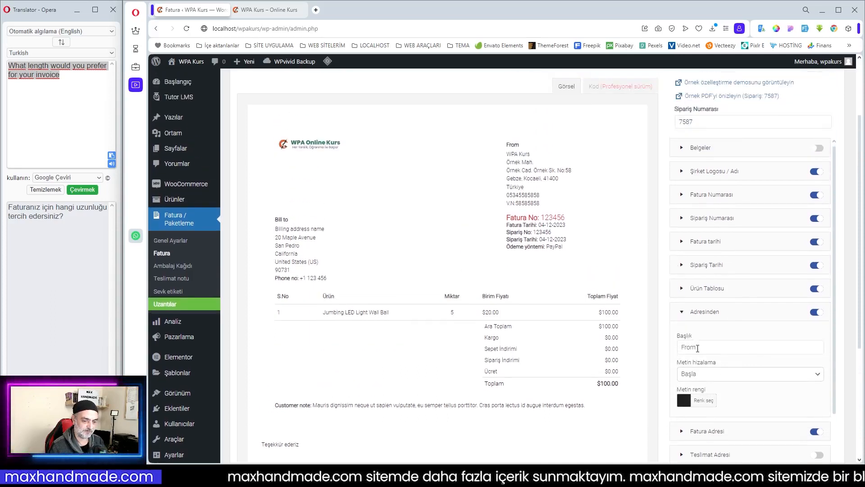
left_click_drag(698, 347, 674, 352)
type("G")
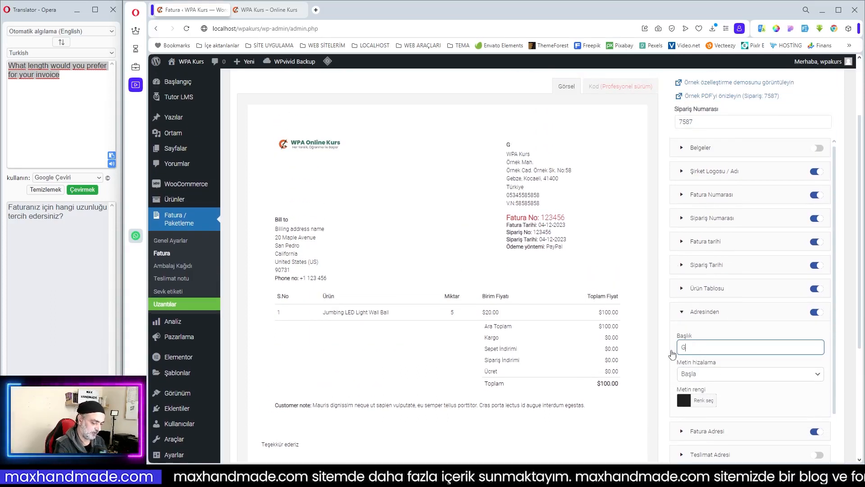
type("önderici")
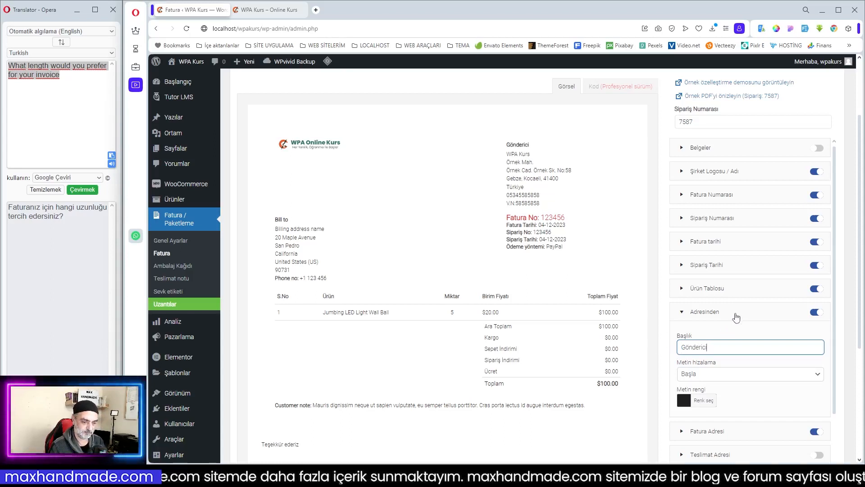
left_click(736, 317)
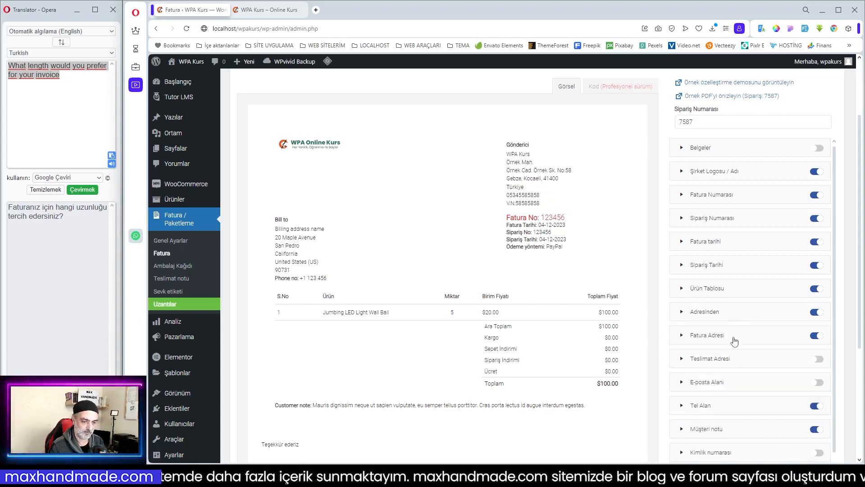
- Change the title of the Fatura Adresi element to "Fatura Alıcısı" and collapse its settings
left_click(734, 340)
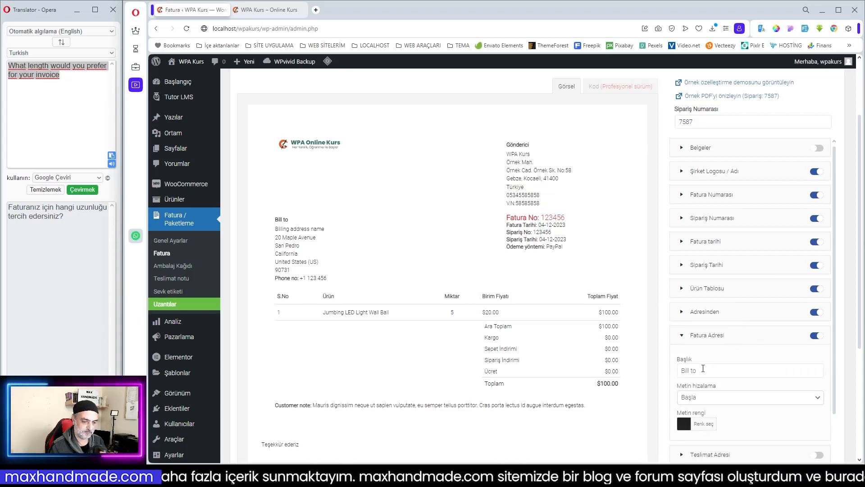
left_click_drag(709, 370, 667, 382)
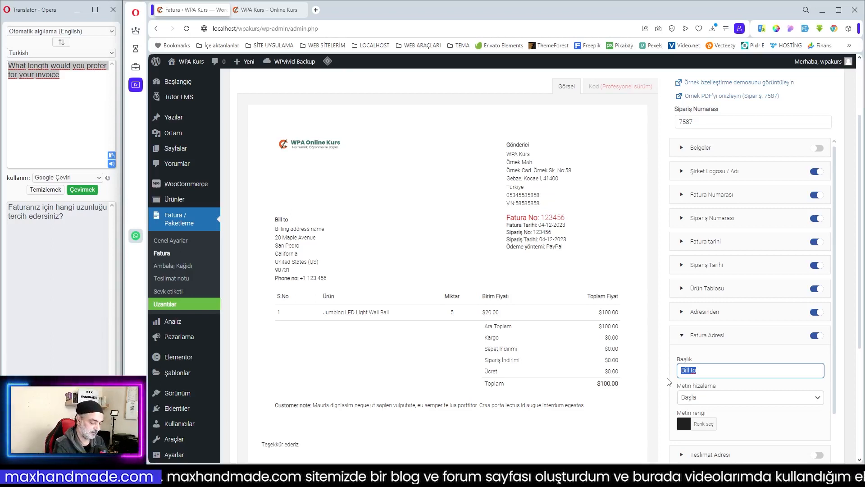
type("F")
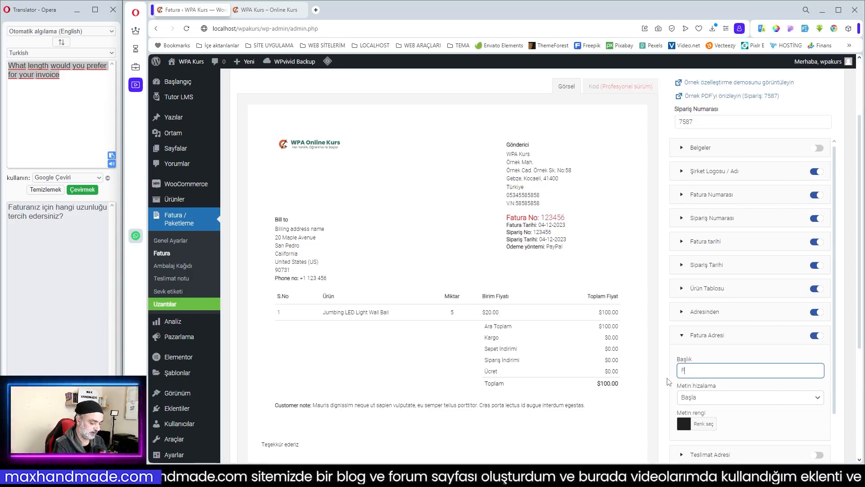
type("atura")
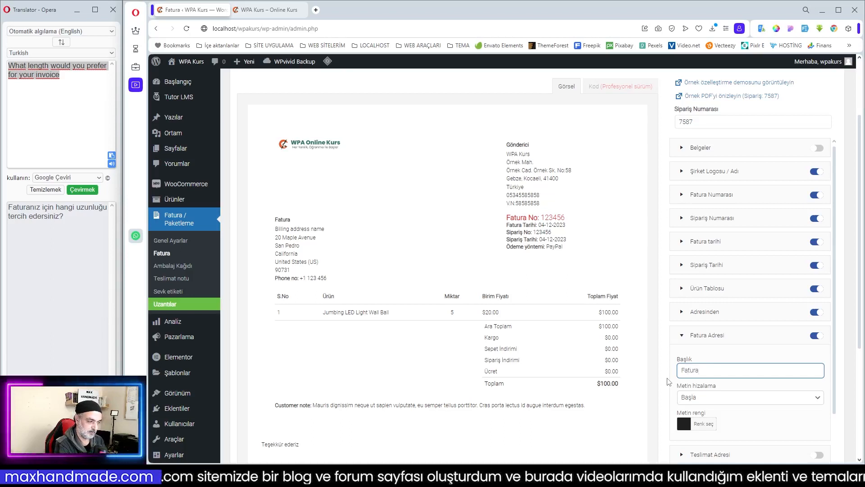
type(" Alıcısı")
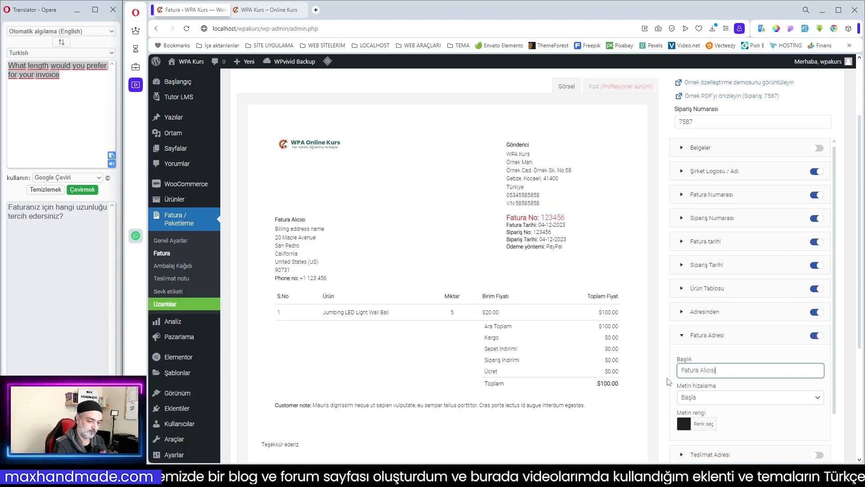
left_click(753, 335)
- Enable the Teslimat Adresi element on the invoice and change its title to "Alıcı"
scroll(757, 333, "down", 2)
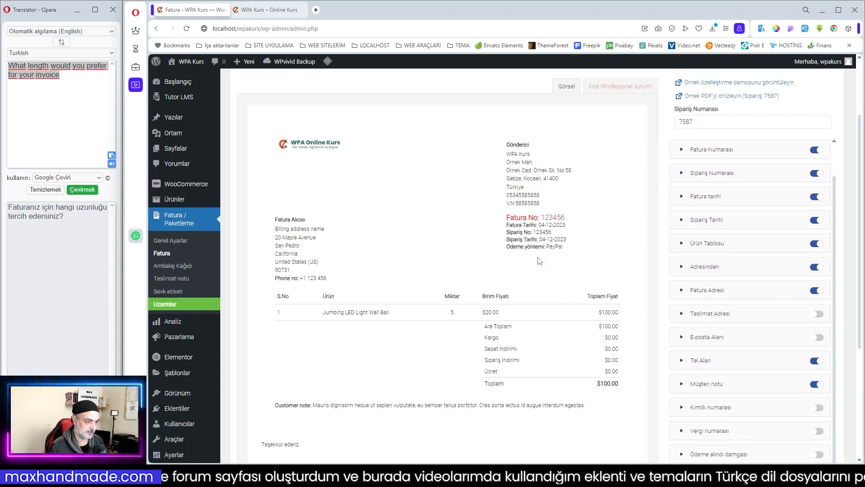
left_click(820, 314)
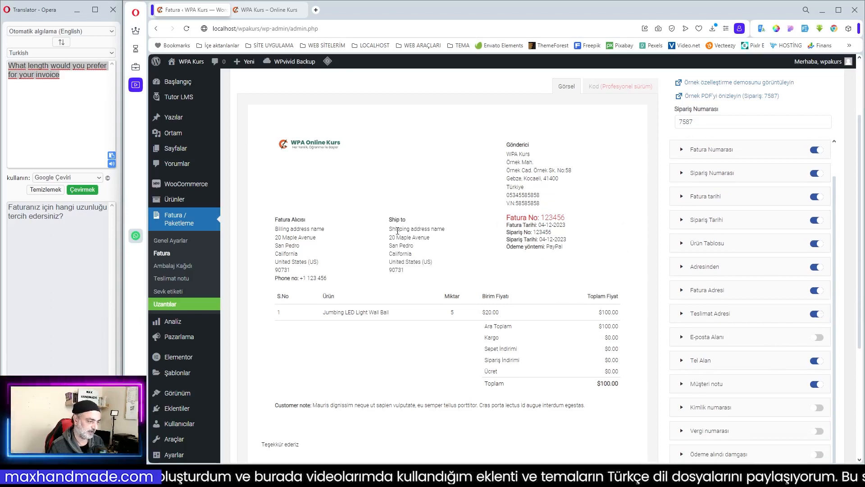
left_click(818, 315)
left_click(819, 316)
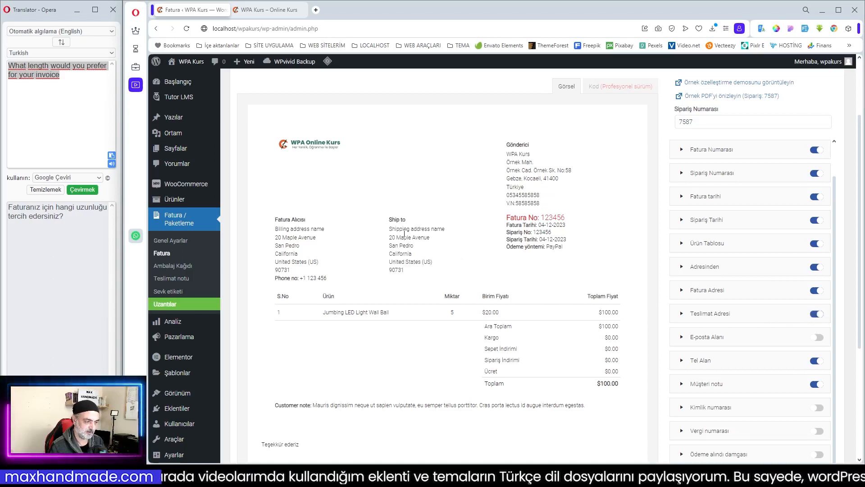
left_click(726, 314)
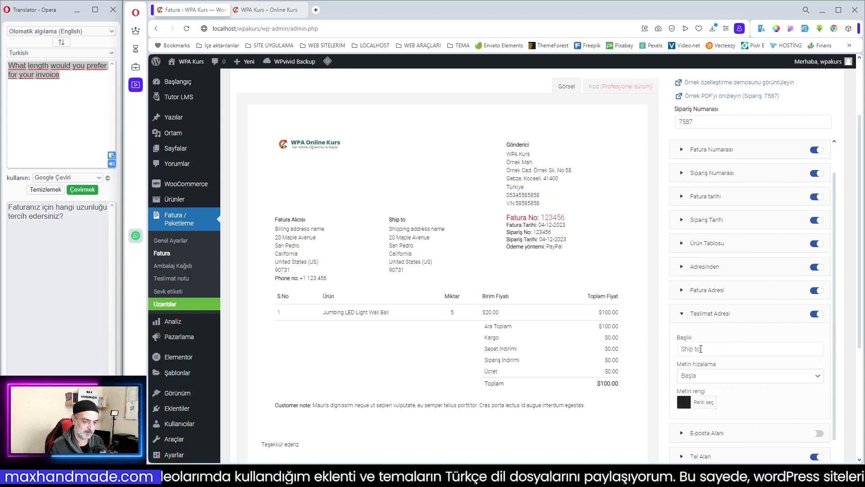
left_click_drag(701, 349, 661, 352)
type("Alıcı")
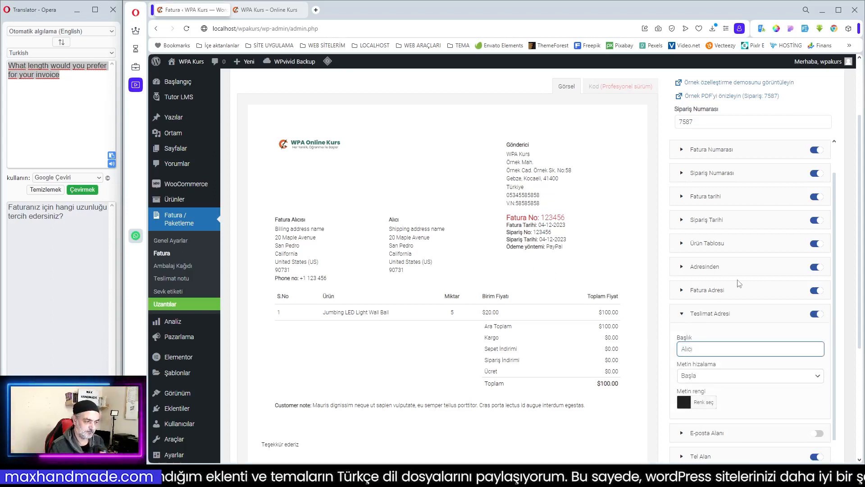
- Change the title of the Fatura Adresi element to "Fatura Adresi" and collapse both the Fatura Adresi and Teslimat Adresi settings
left_click(706, 294)
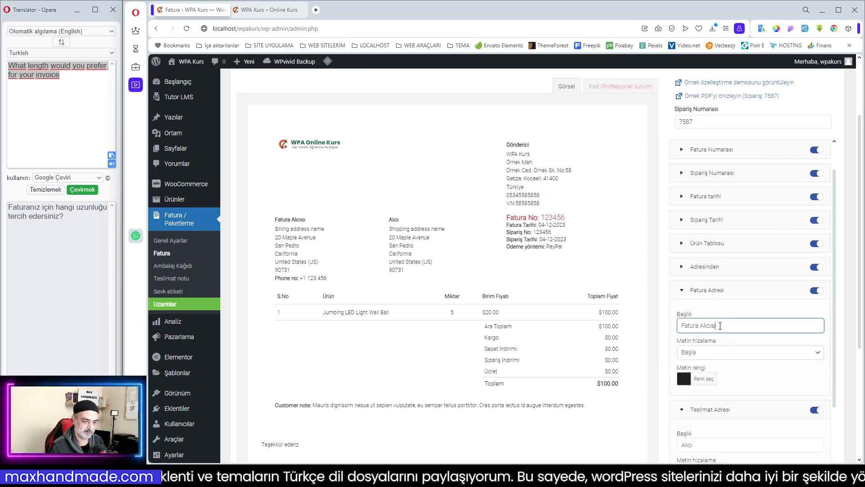
left_click_drag(699, 325, 741, 326)
type("Ad")
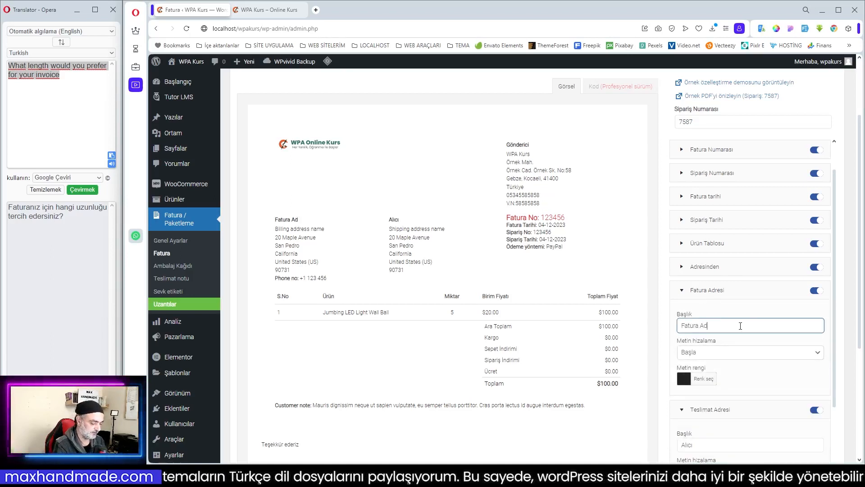
type("resi")
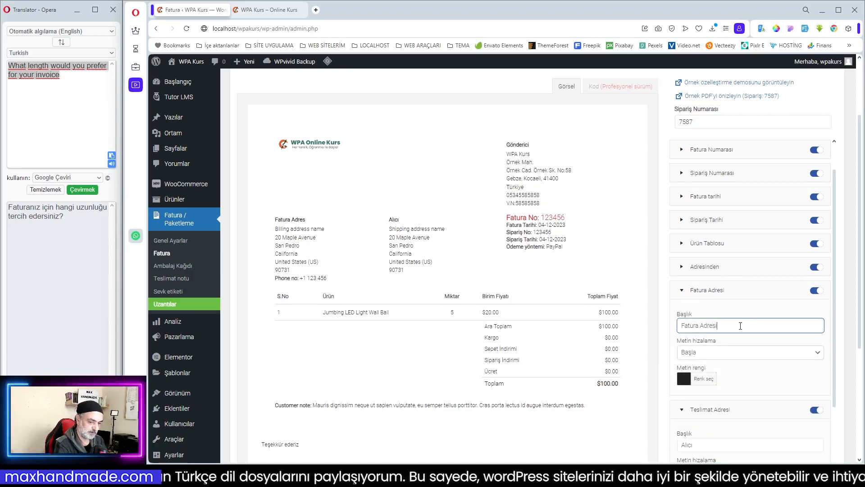
left_click(749, 290)
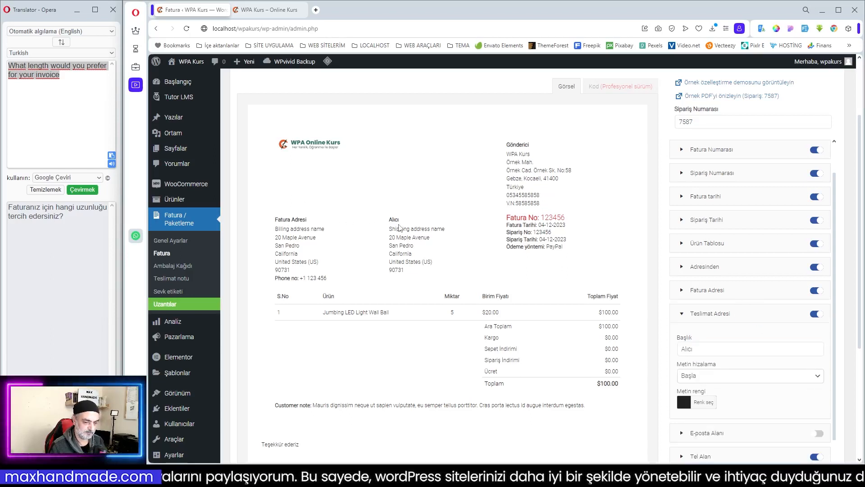
left_click(714, 315)
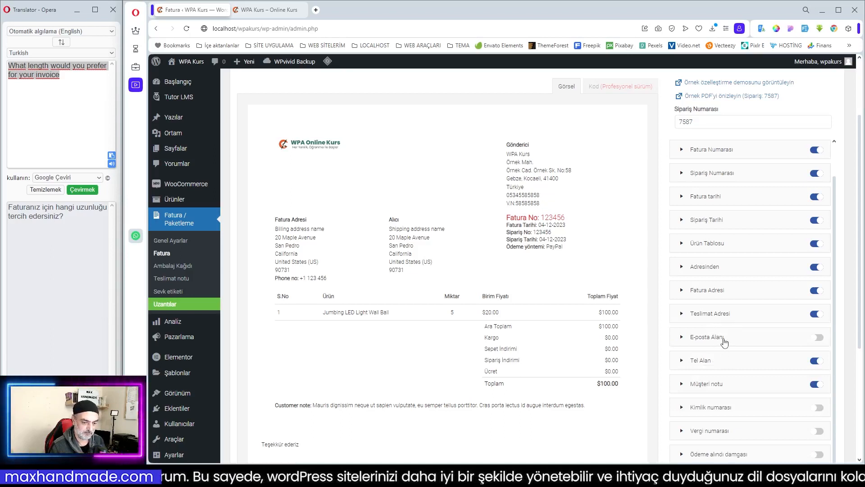
left_click(822, 339)
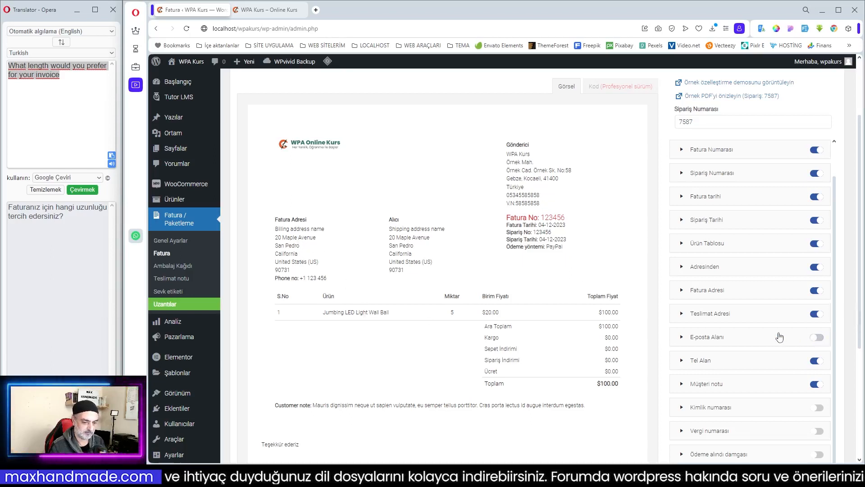
- Change the title of the Tel Alan element to "Tel No:"
scroll(779, 336, "down", 2)
left_click(721, 274)
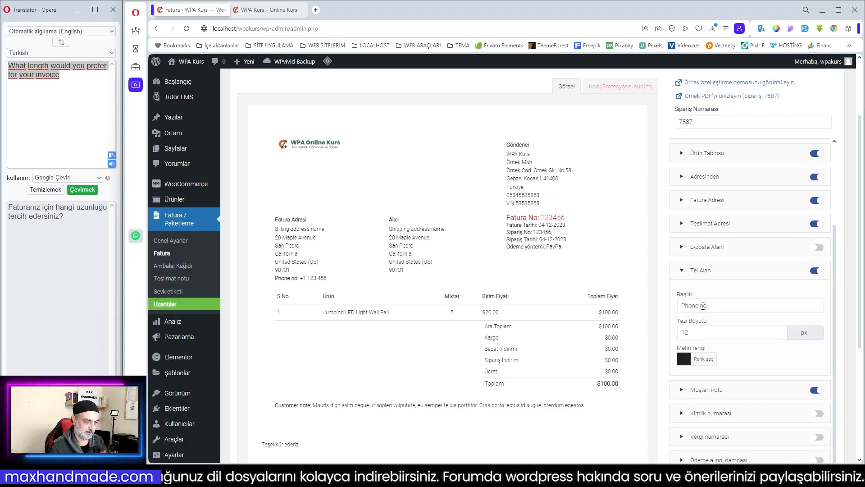
left_click(700, 306)
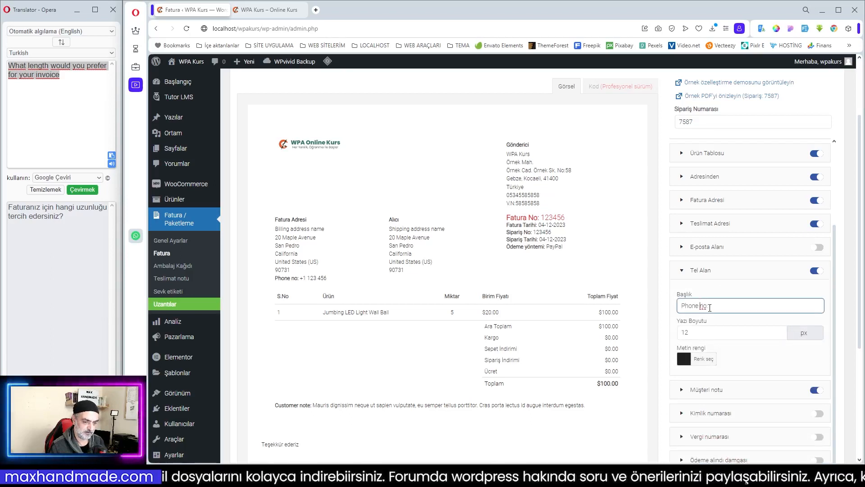
left_click_drag(708, 306, 672, 311)
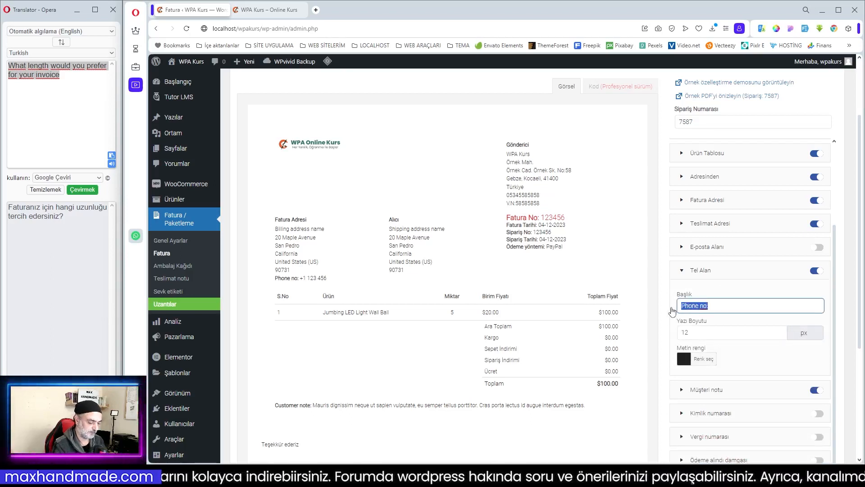
type("Tel")
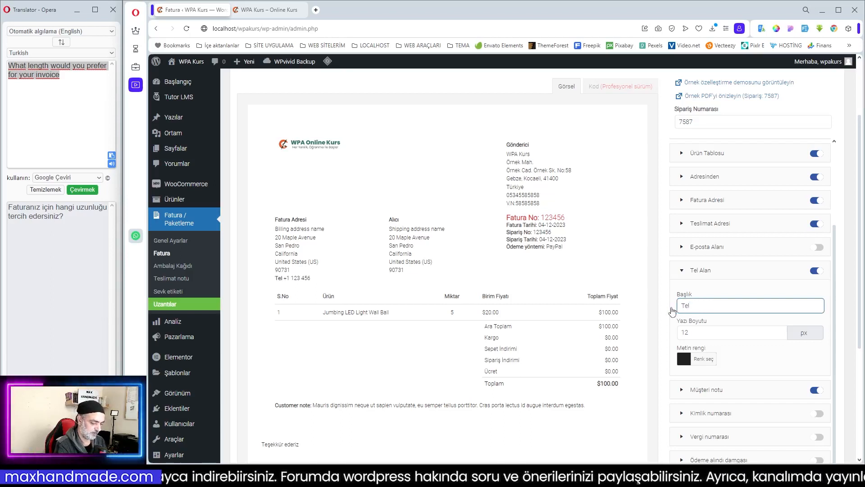
type(" No:")
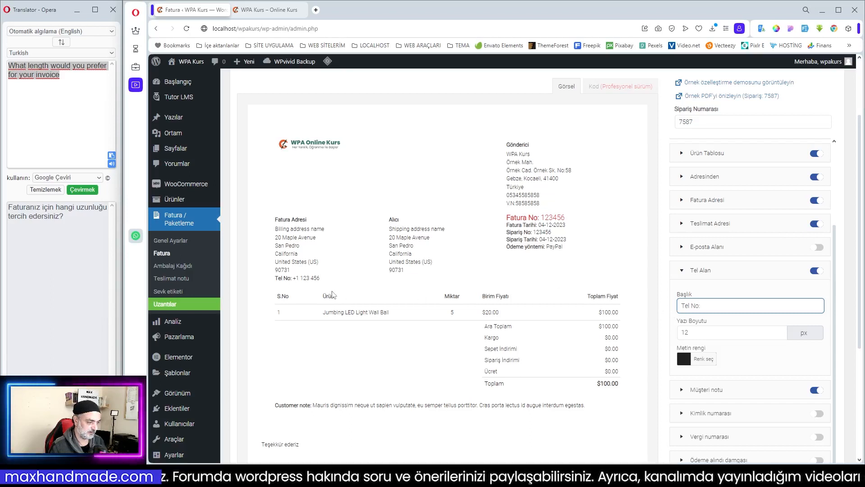
- Collapse the Tel Alan settings, change the Müşteri notu element's title to "Müşteri Notu" and collapse its settings
left_click(733, 276)
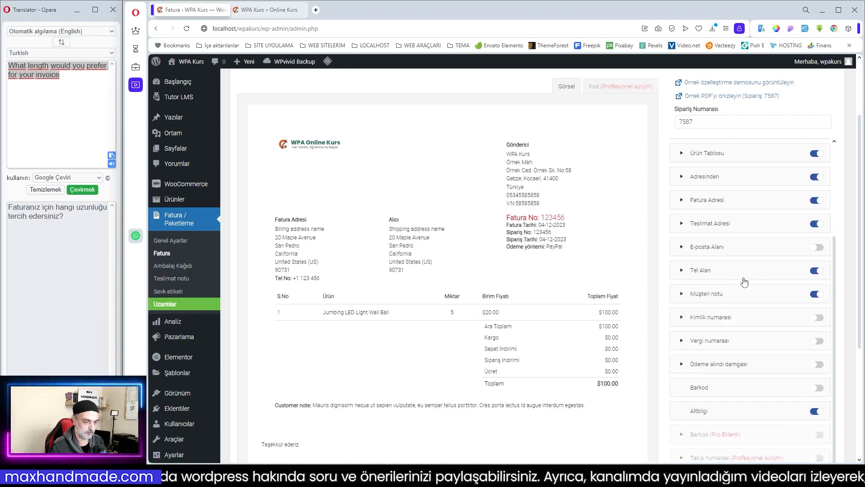
left_click(736, 296)
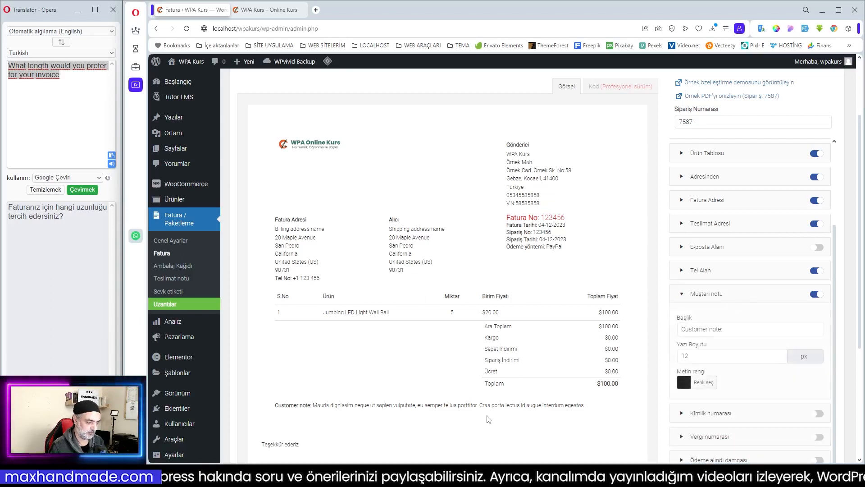
scroll(434, 406, "down", 3)
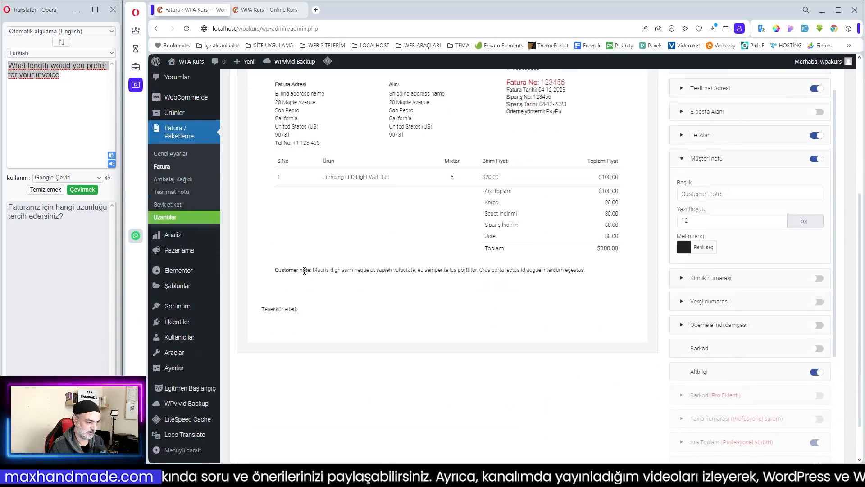
left_click_drag(723, 193, 657, 200)
type("M")
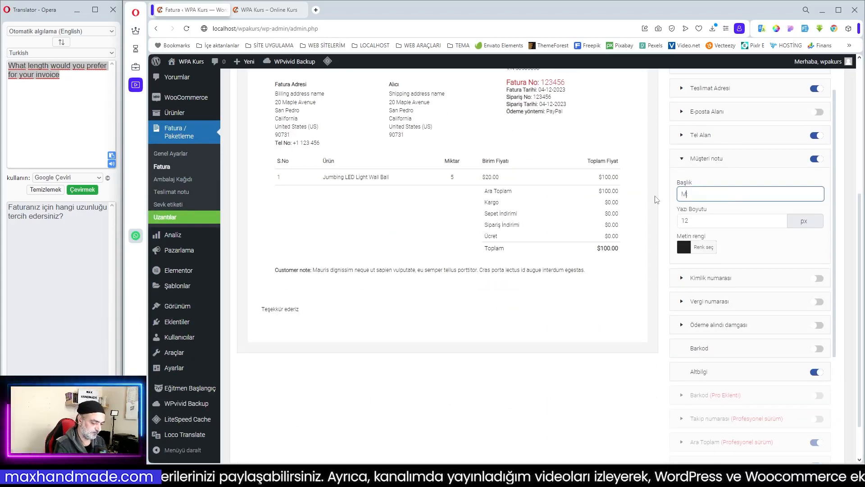
type("ü")
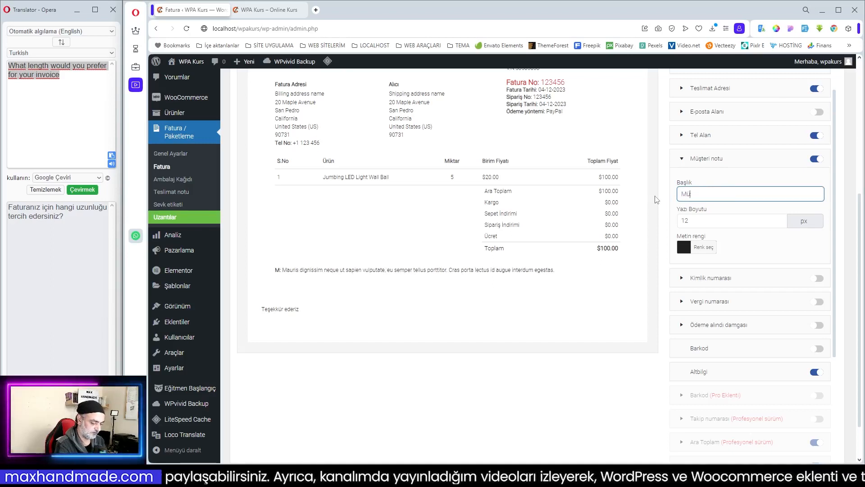
type("şteri not")
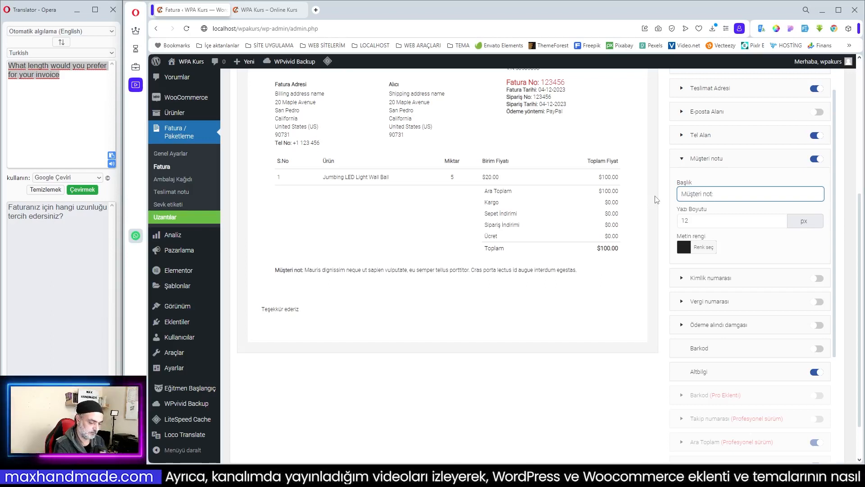
type("u")
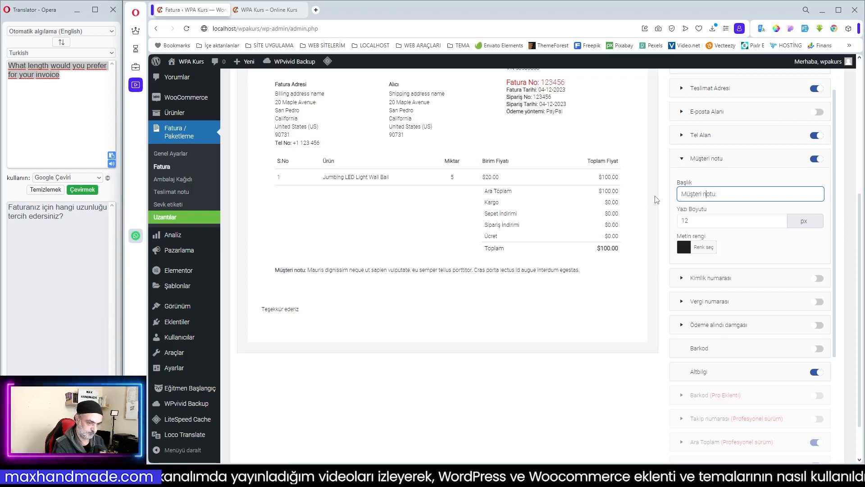
key("BackSpace")
type("N")
left_click(725, 162)
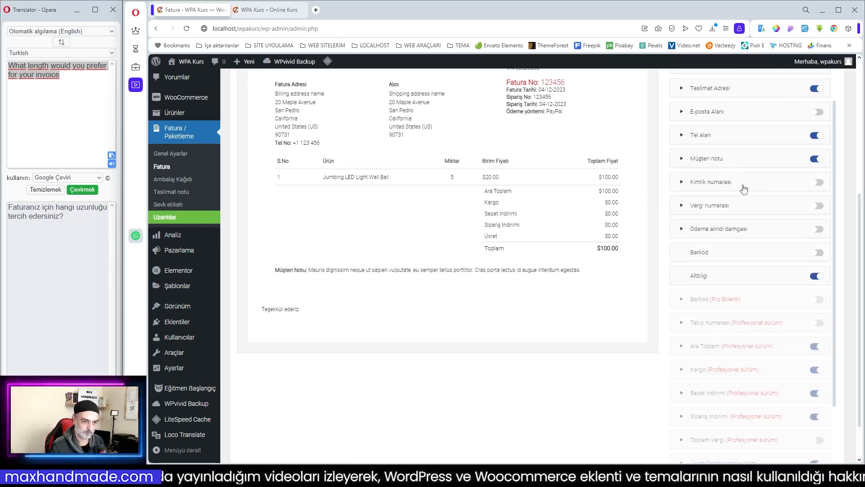
- Try out the Kimlik numarası element on the invoice preview and disable it again
left_click(820, 185)
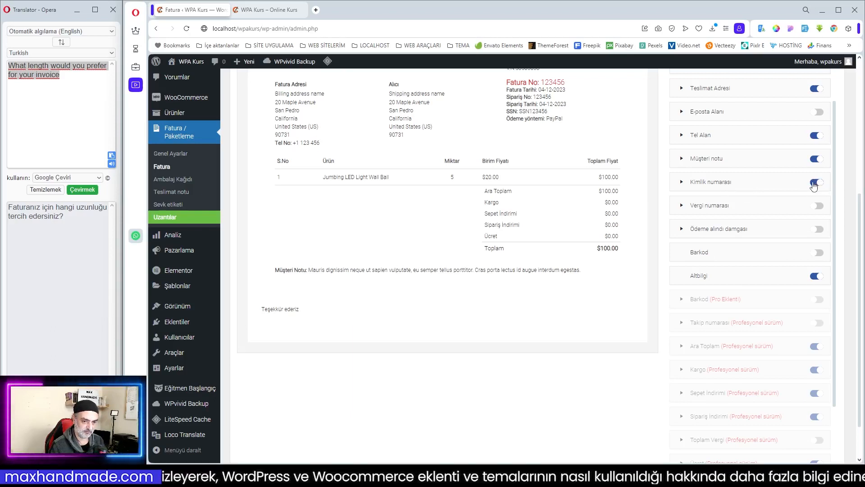
left_click(814, 185)
left_click(814, 185)
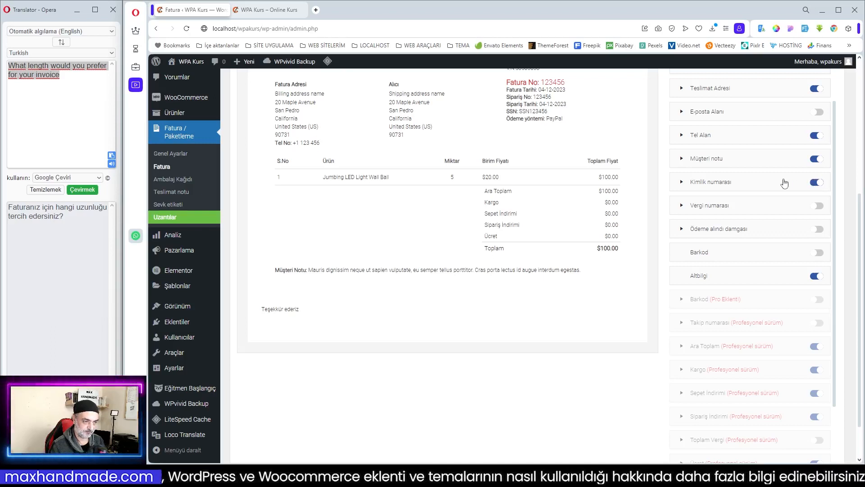
scroll(776, 182, "up", 2)
scroll(777, 181, "up", 3)
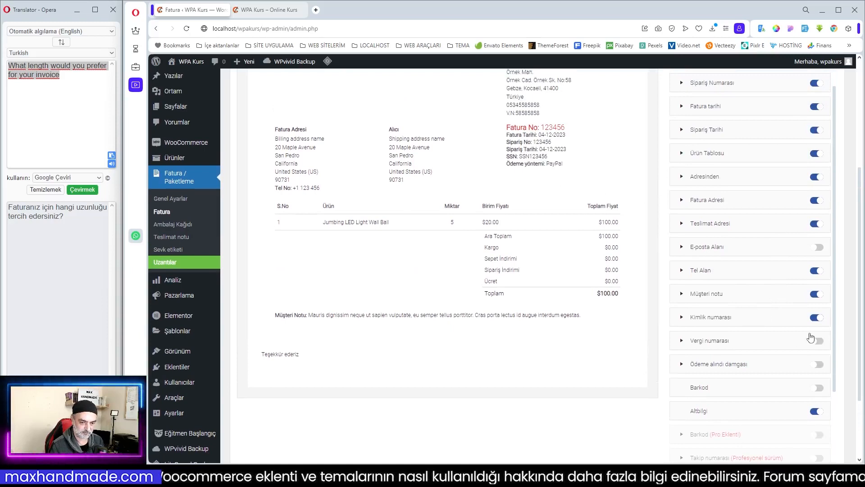
left_click(815, 318)
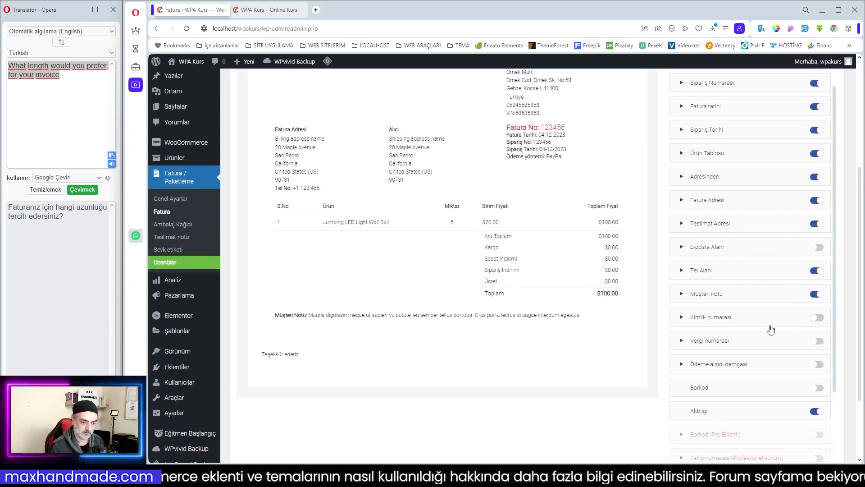
- Enable the Vergi numarası element on the invoice and change its title to "Vergi No:"
left_click(819, 341)
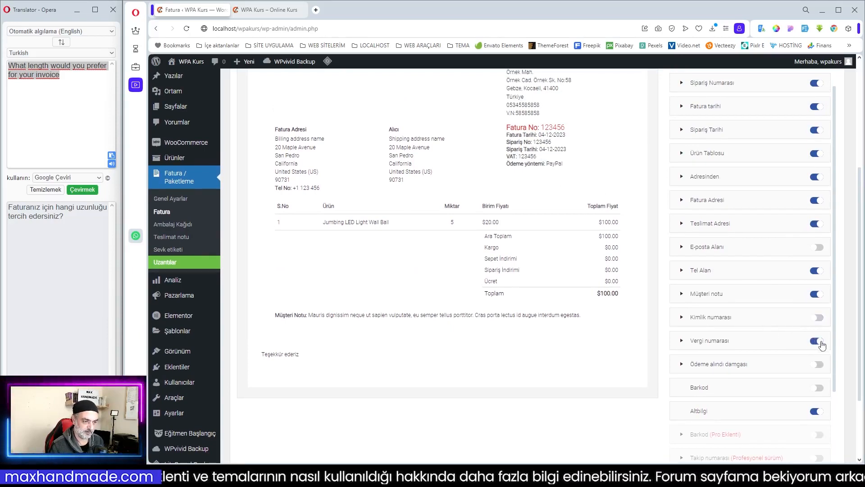
left_click(738, 344)
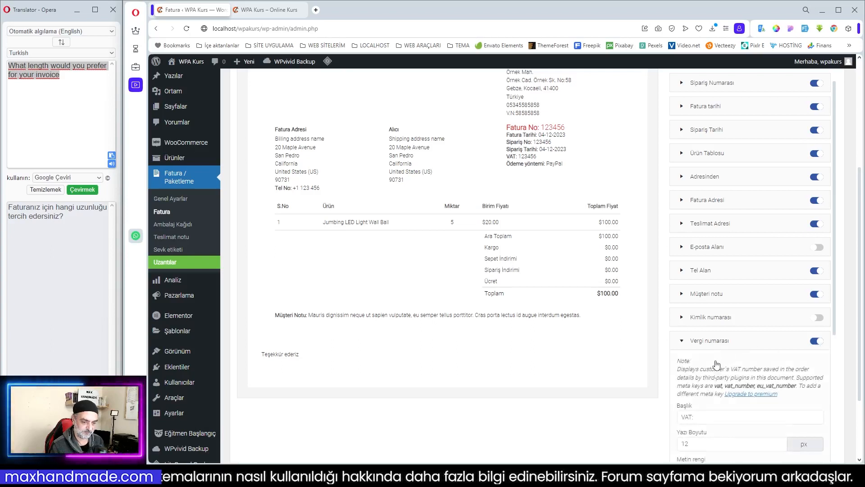
scroll(739, 368, "down", 1)
double_click(691, 371)
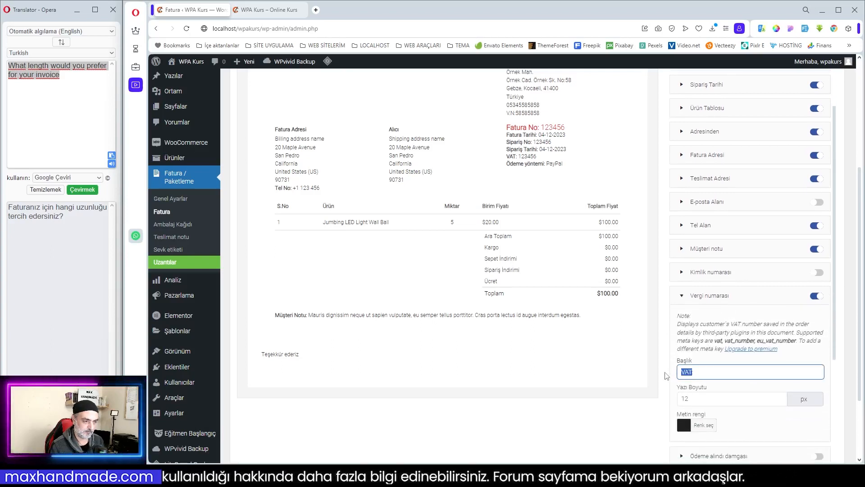
type("Ver")
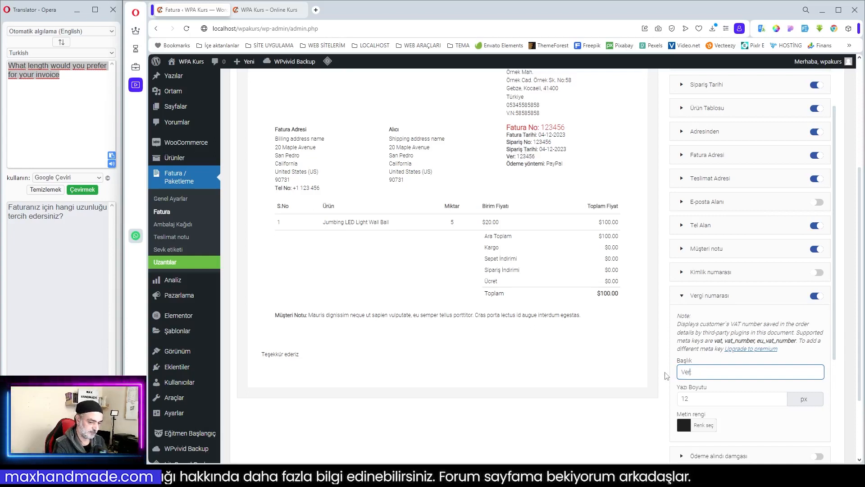
type("gi No:")
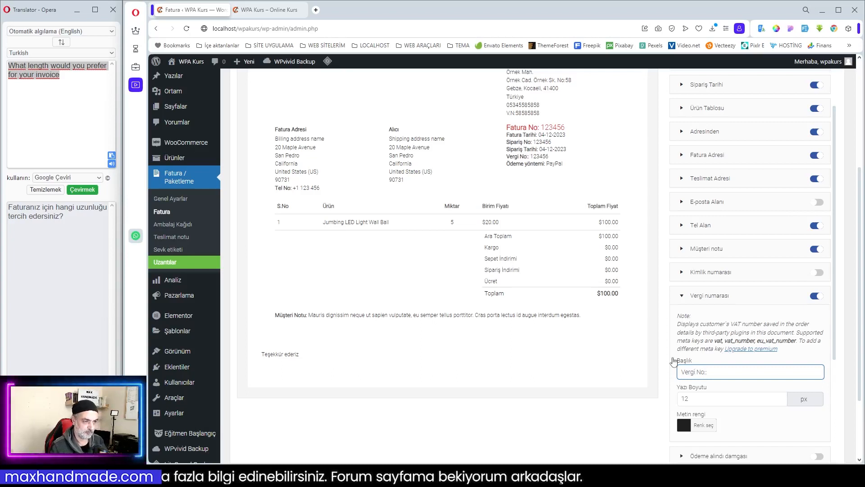
scroll(633, 278, "up", 2)
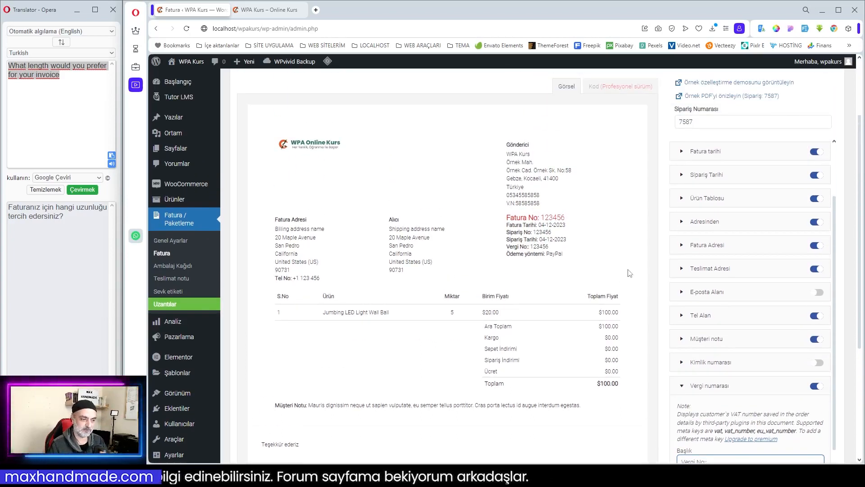
scroll(631, 276, "down", 1)
scroll(631, 276, "down", 1)
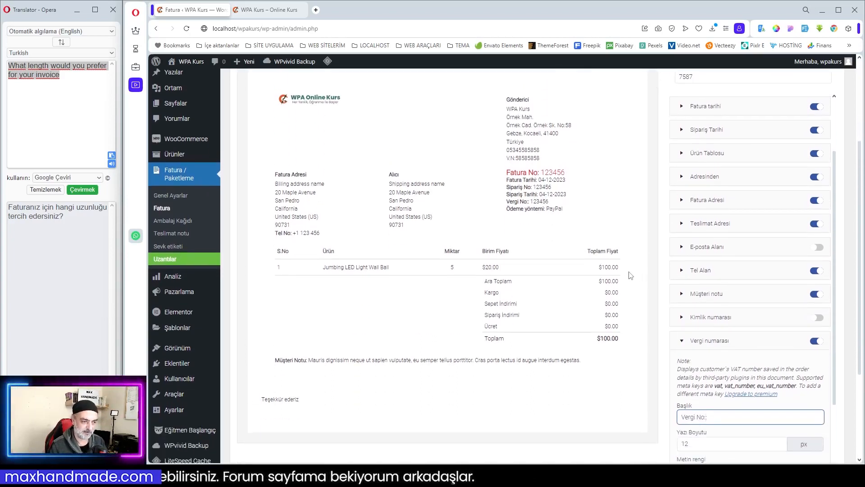
scroll(753, 401, "down", 2)
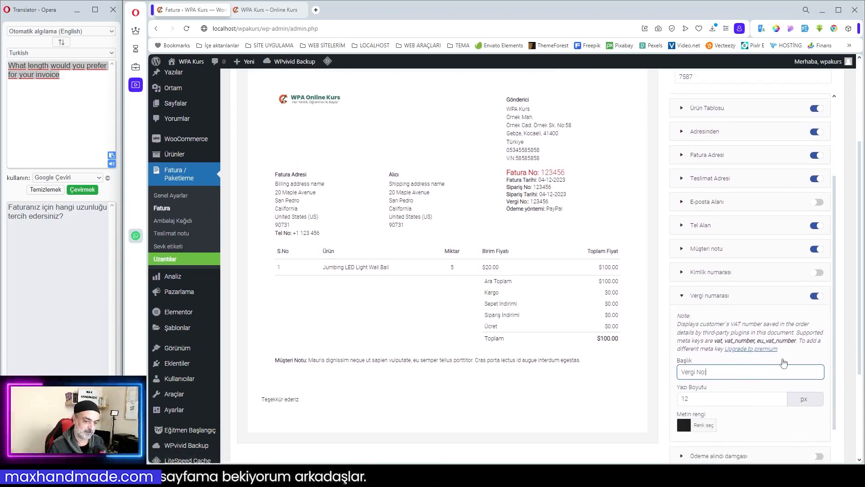
- Translate the note in the Vergi numarası settings into Turkish, and collapse and disable that element
left_click_drag(677, 323, 816, 352)
right_click(760, 338)
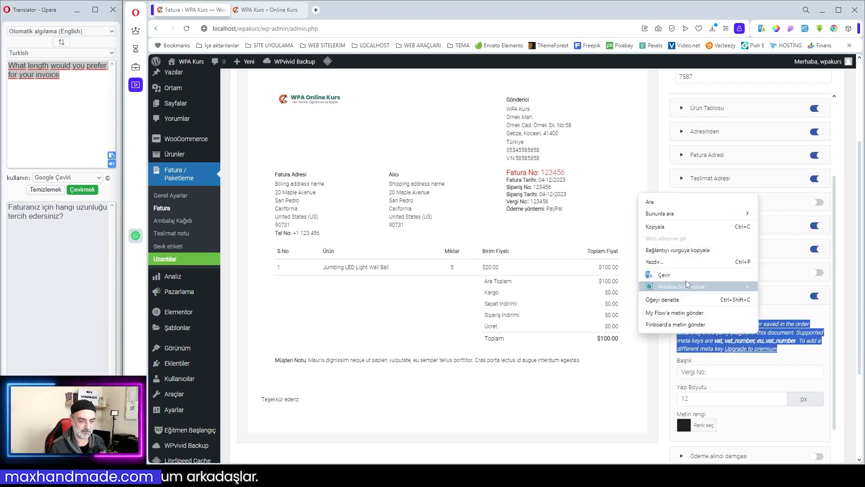
left_click(726, 285)
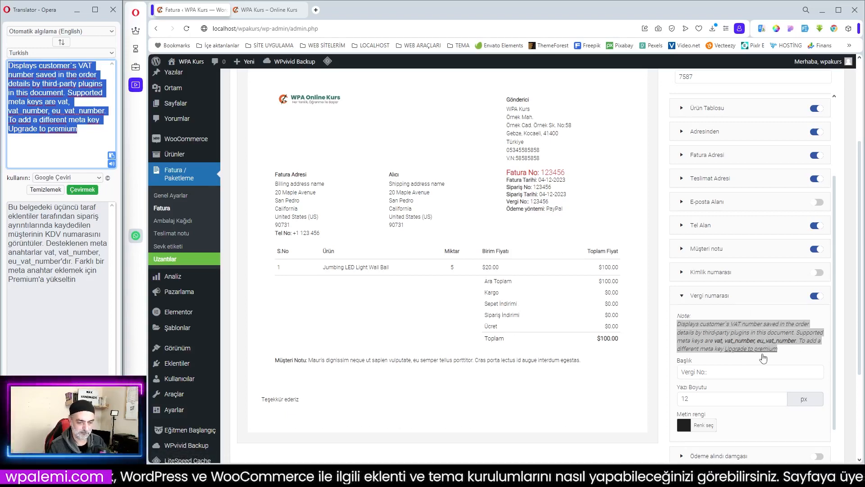
left_click(742, 301)
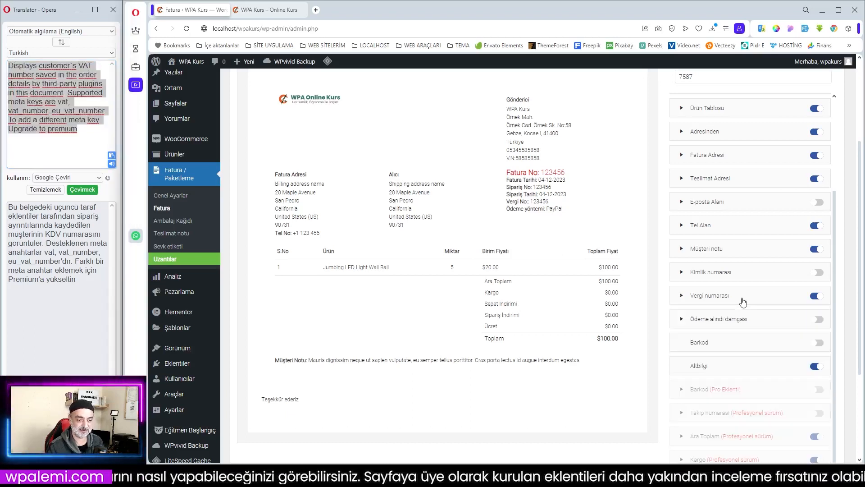
left_click(816, 296)
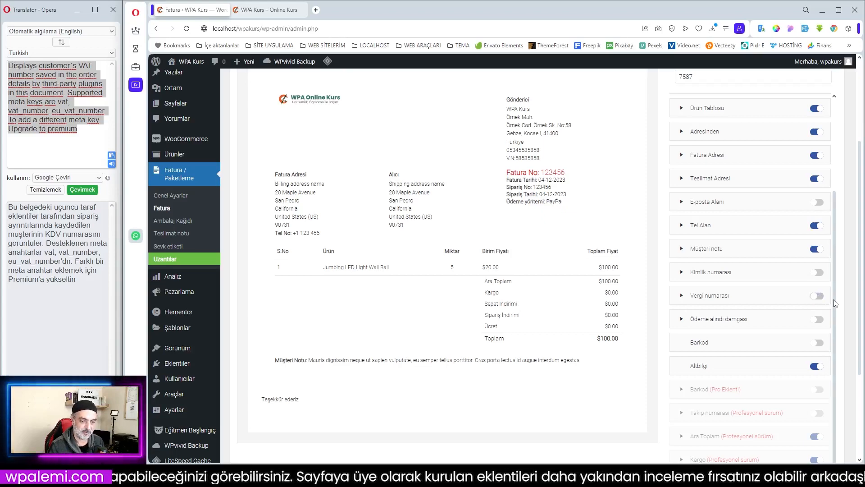
- Enable the Ödeme alındı damgası element on the invoice and change the stamp's text to "ÖDENDİ"
left_click(765, 322)
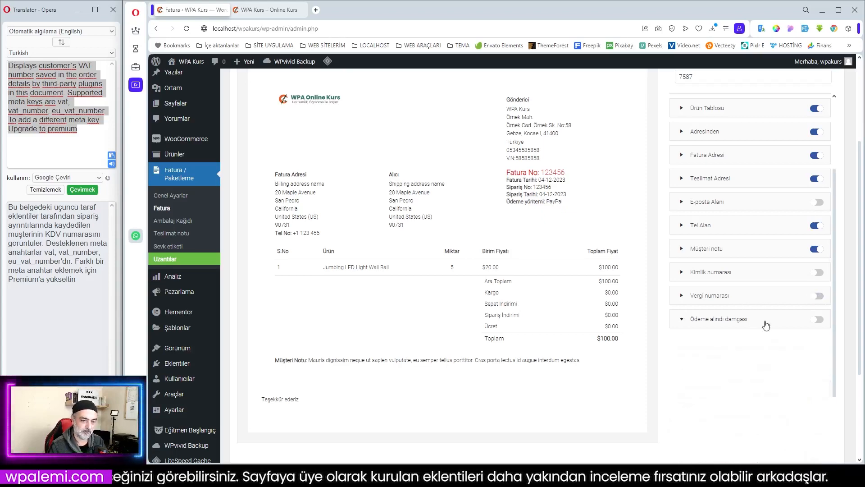
left_click(821, 320)
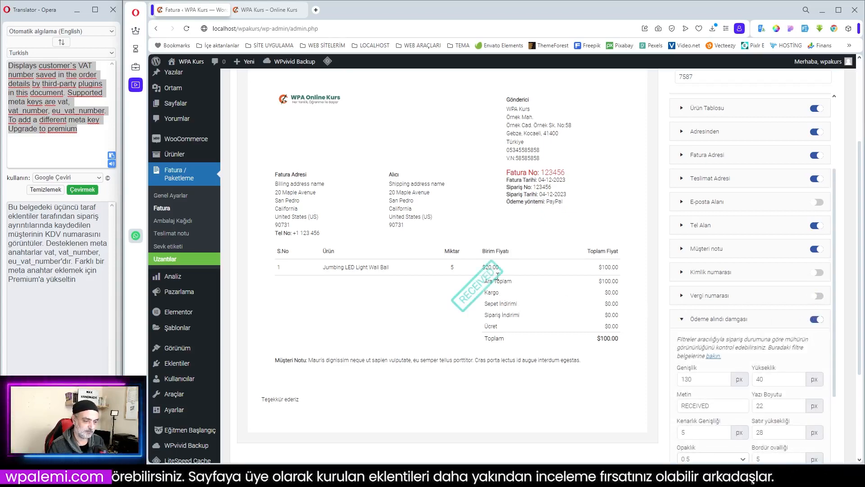
scroll(509, 303, "down", 3)
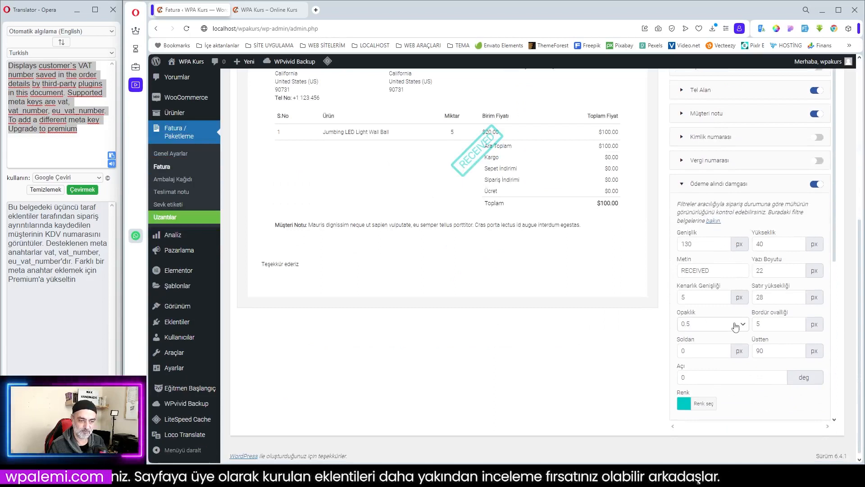
scroll(736, 325, "down", 1)
left_click_drag(733, 227, 668, 230)
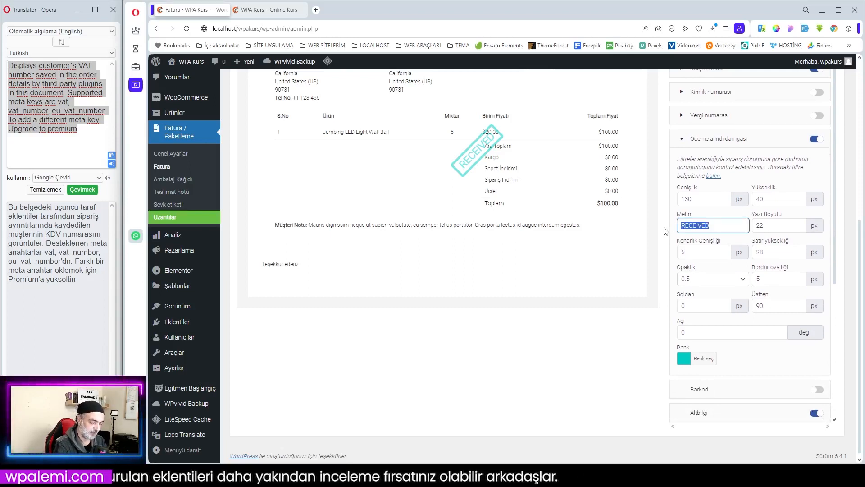
type("ODENDİ")
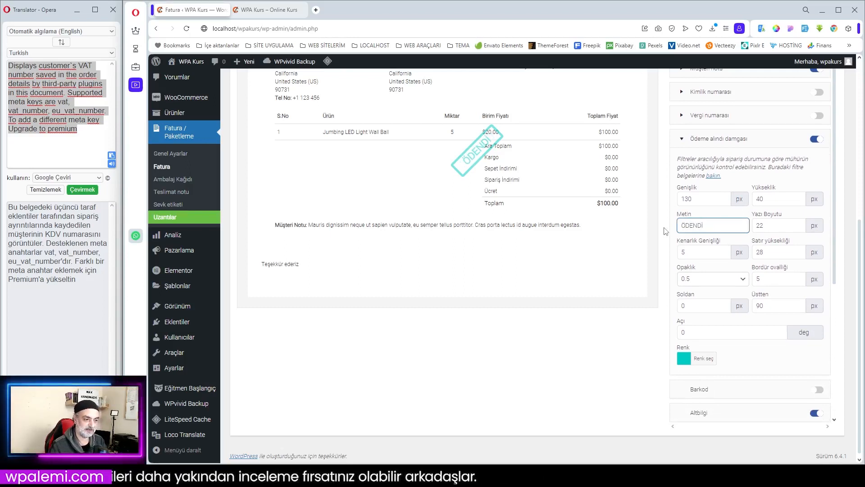
- Change the colour of the payment received stamp to the red preset
left_click(683, 360)
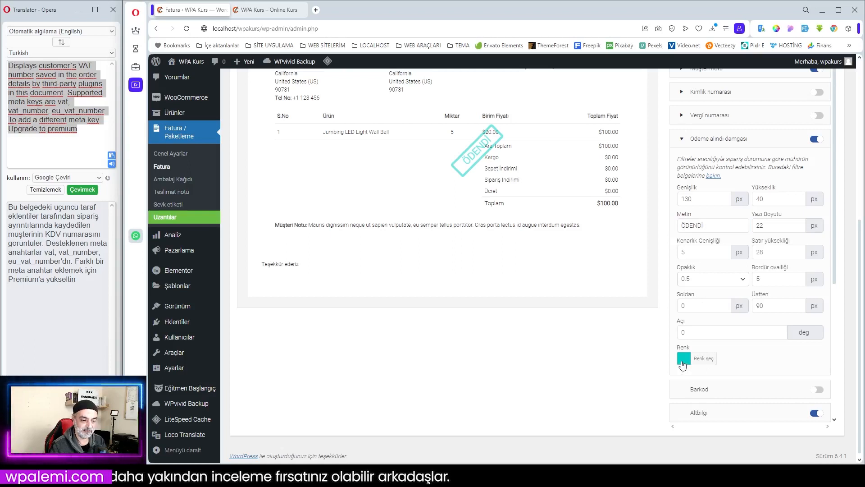
scroll(746, 394, "down", 1)
scroll(746, 393, "down", 3)
left_click(707, 330)
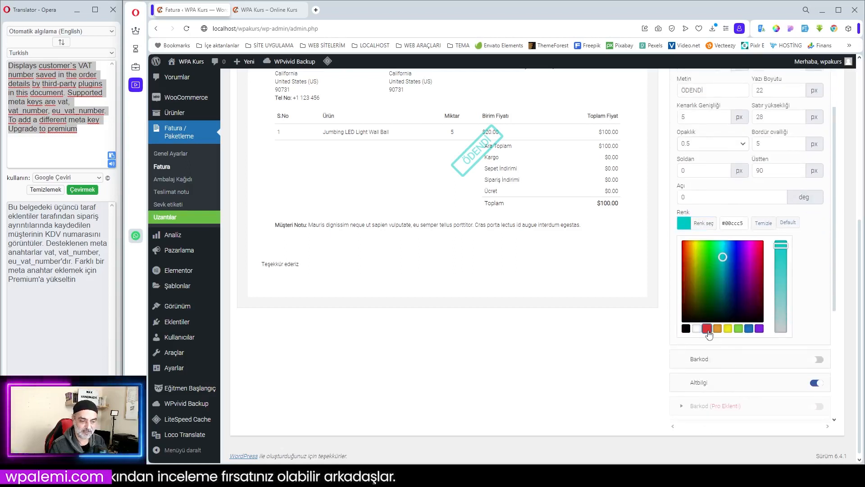
- Change the payment received stamp's text to "FATURA DEĞİLDİR"
scroll(734, 228, "up", 2)
left_click_drag(712, 182, 655, 185)
type("FAT")
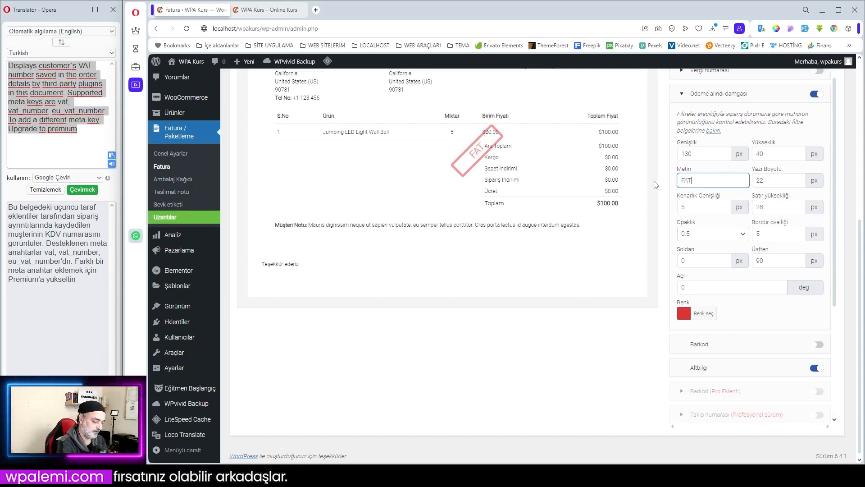
type("URA DEĞİLDİR")
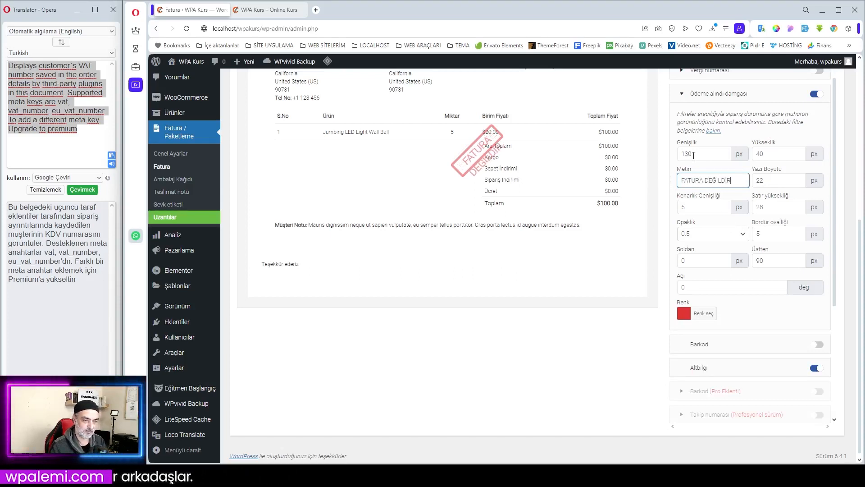
- Set the payment received stamp's width to 200 px and its height to 50 px
left_click_drag(694, 156, 670, 160)
type("200")
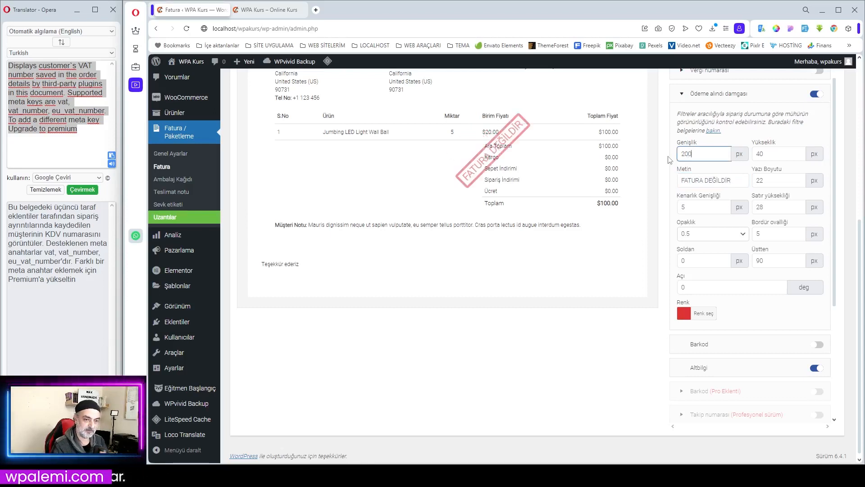
left_click(791, 152)
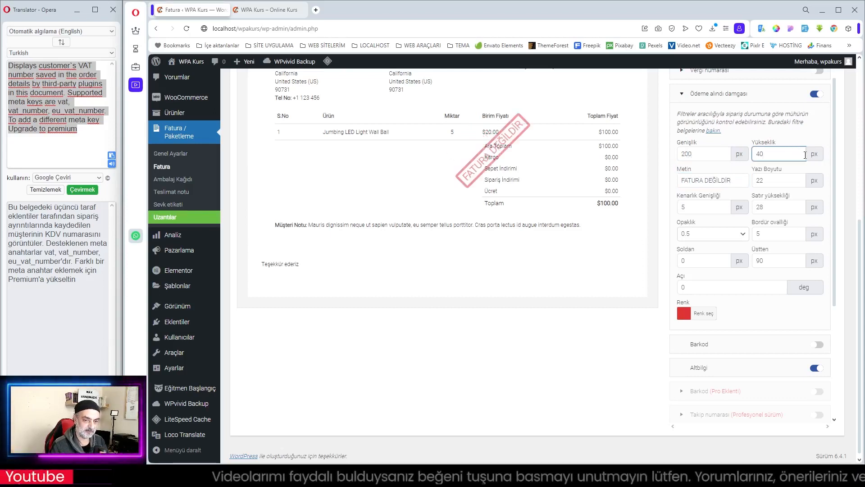
left_click_drag(804, 154, 740, 154)
type("50")
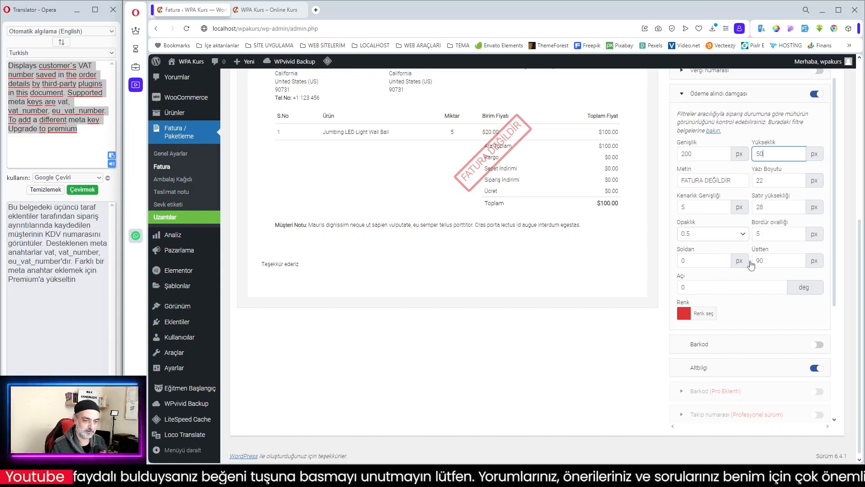
- Position the payment received stamp 50 px from the top (Üstten) and 100 px from the left (Soldan)
left_click_drag(769, 262, 743, 262)
type("50")
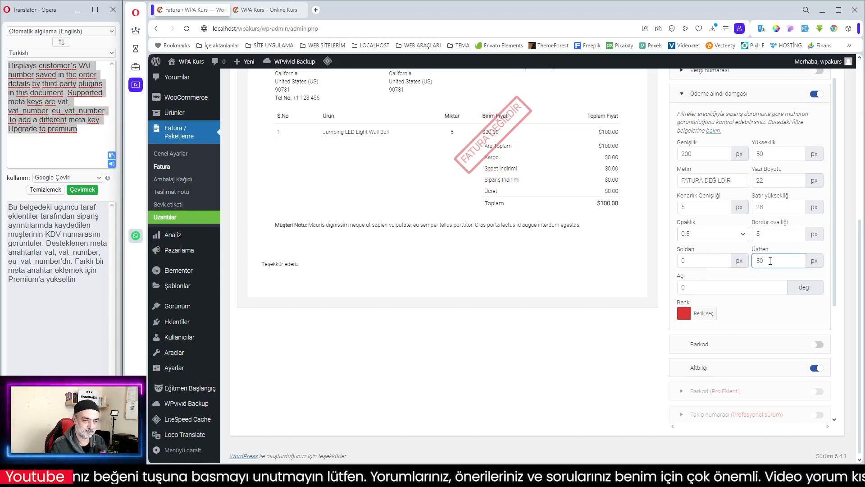
left_click_drag(704, 261, 639, 266)
type("40")
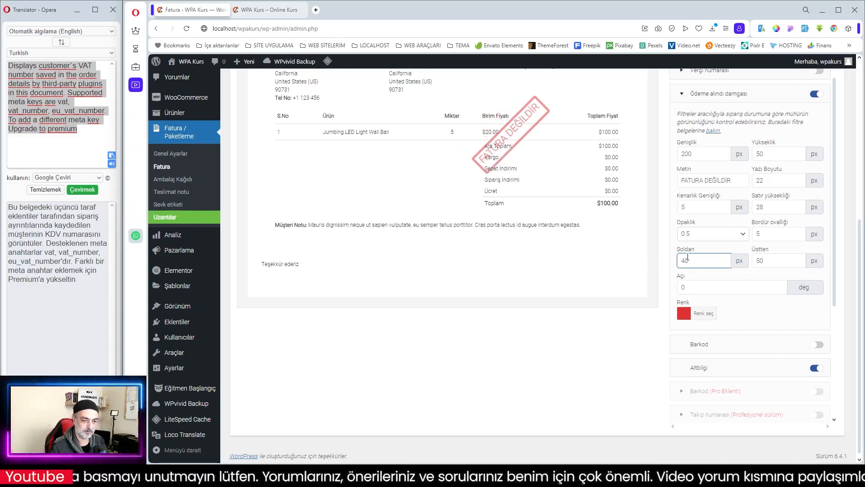
left_click_drag(688, 261, 651, 261)
type("100")
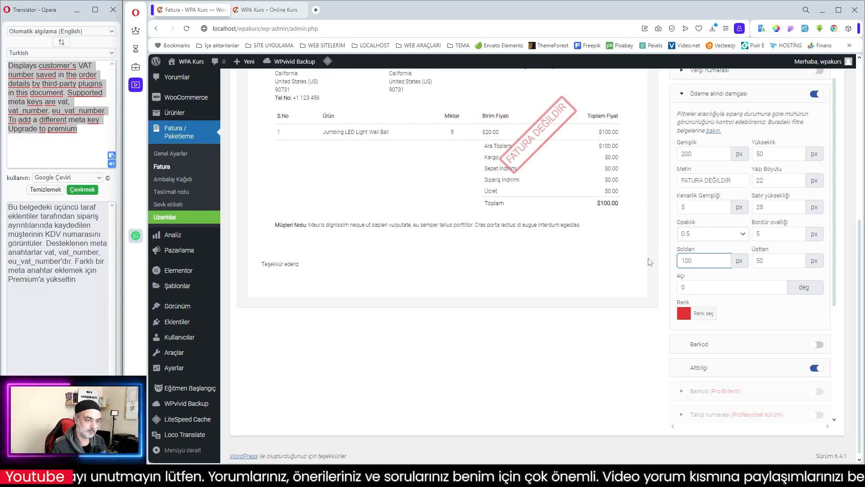
- Collapse the Ödeme alındı damgası settings and enable the Barkod element on the invoice
scroll(761, 253, "down", 2)
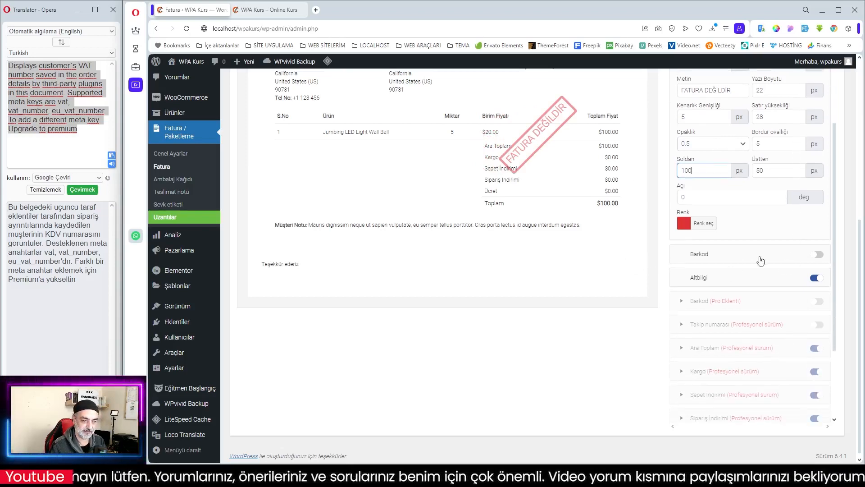
scroll(761, 257, "up", 4)
left_click(762, 230)
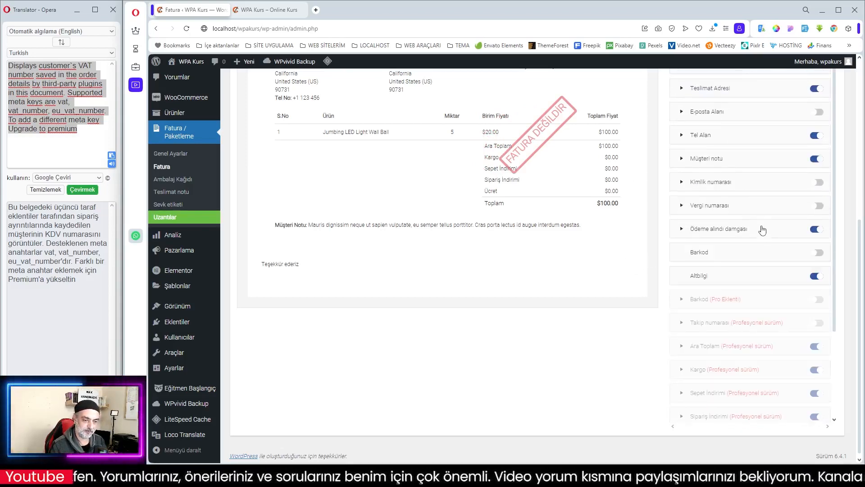
left_click(762, 229)
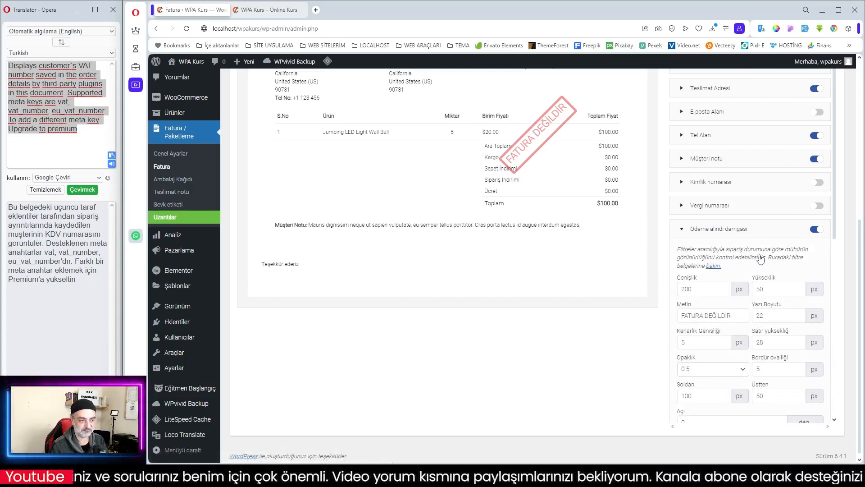
scroll(761, 259, "down", 1)
left_click(737, 190)
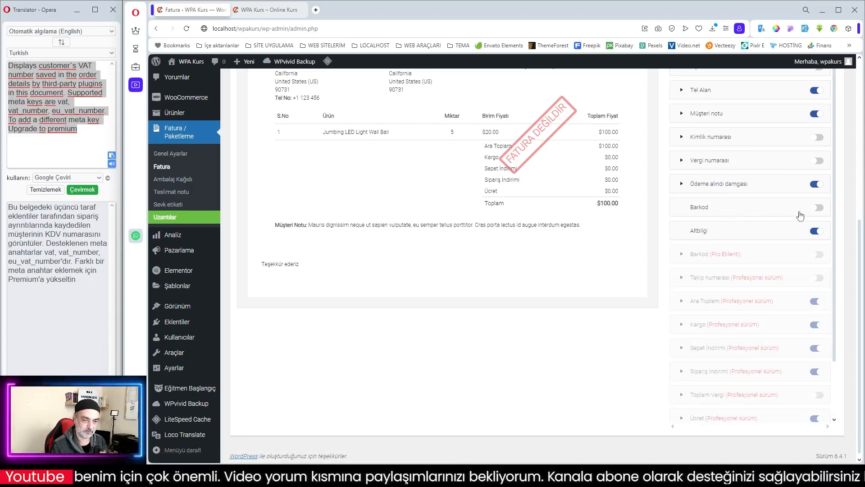
left_click(816, 208)
scroll(588, 208, "up", 5)
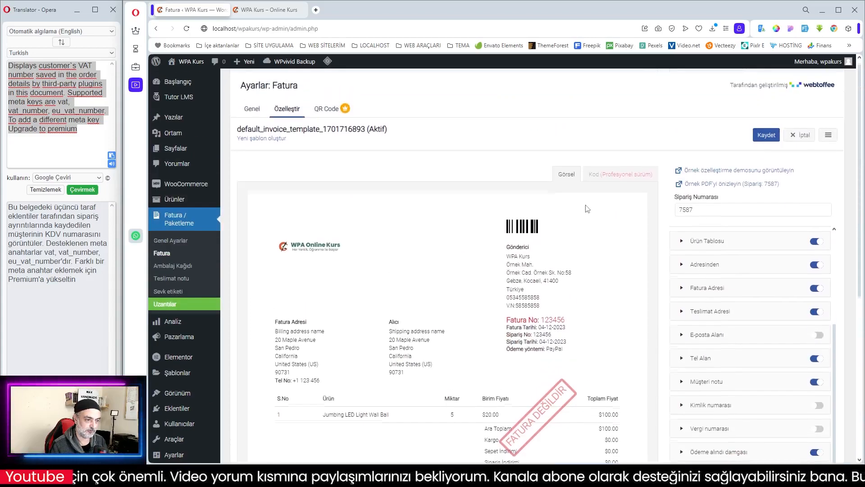
scroll(585, 205, "down", 2)
left_click_drag(501, 138, 545, 139)
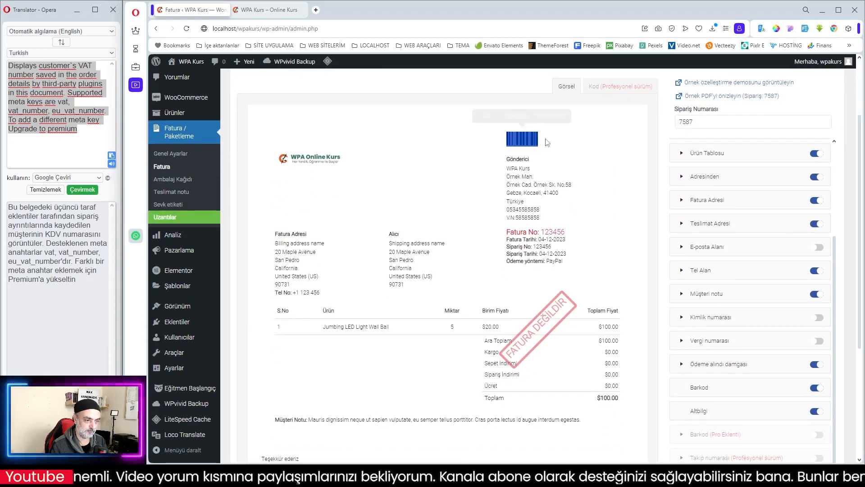
- Switch the Altbilgi element off and back on to check its "Teşekkür ederiz" text on the invoice
scroll(816, 266, "down", 2)
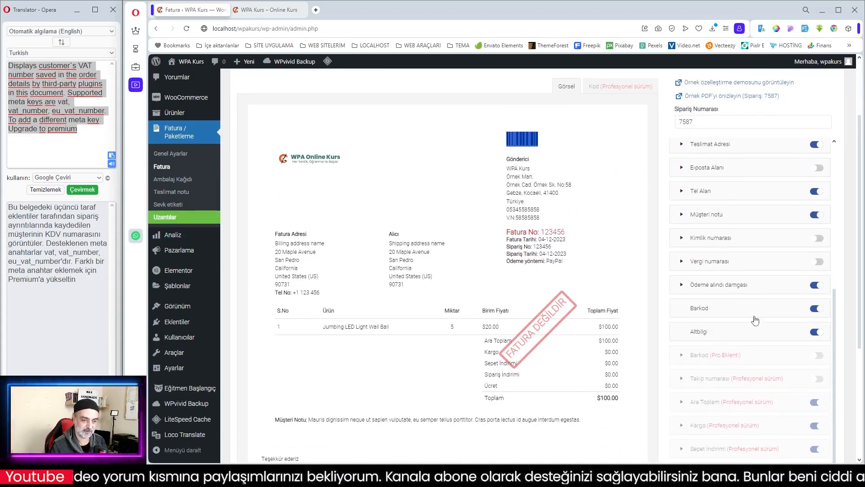
scroll(588, 319, "down", 3)
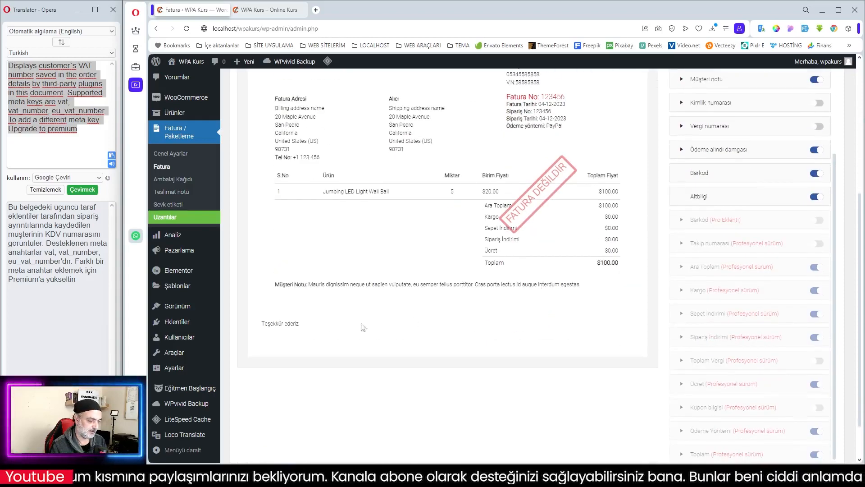
left_click_drag(262, 325, 309, 328)
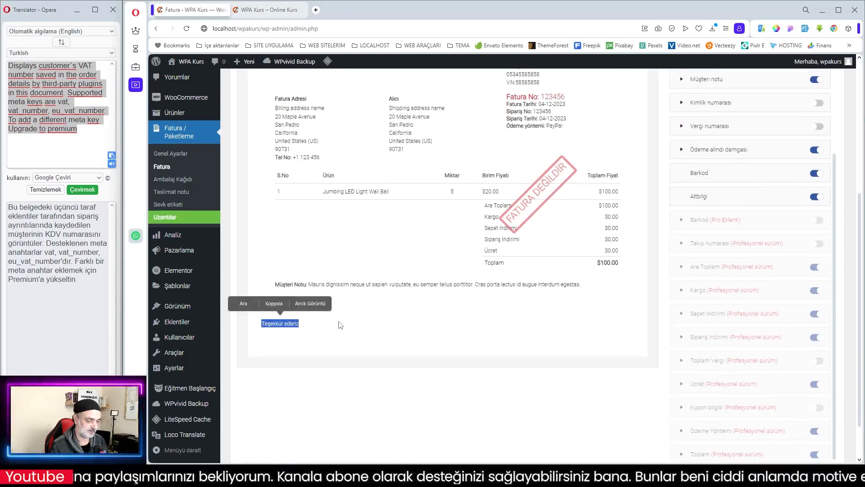
left_click(731, 193)
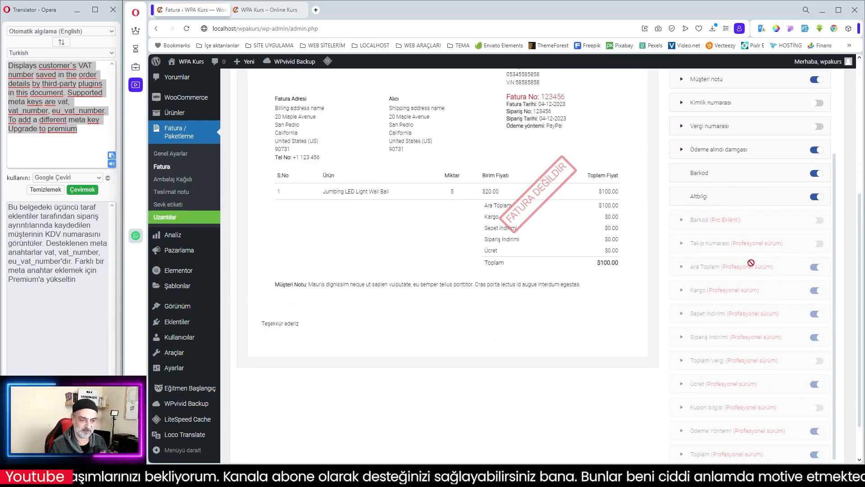
scroll(781, 200, "up", 2)
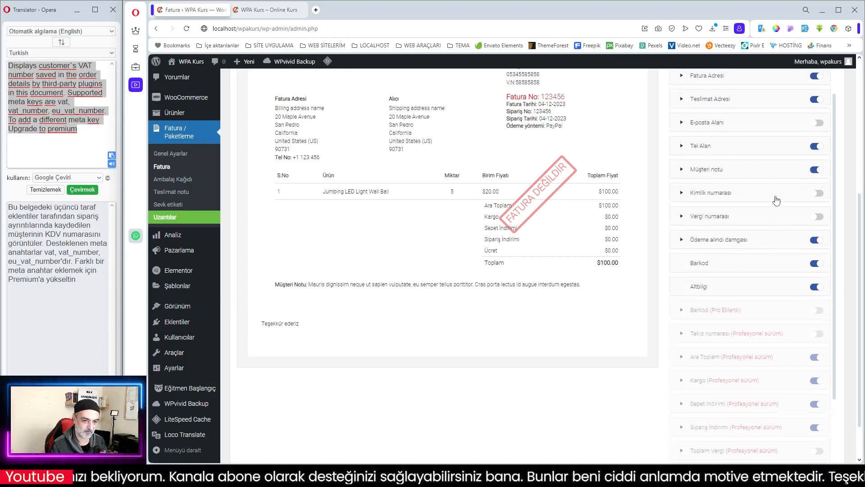
left_click(819, 287)
left_click(820, 286)
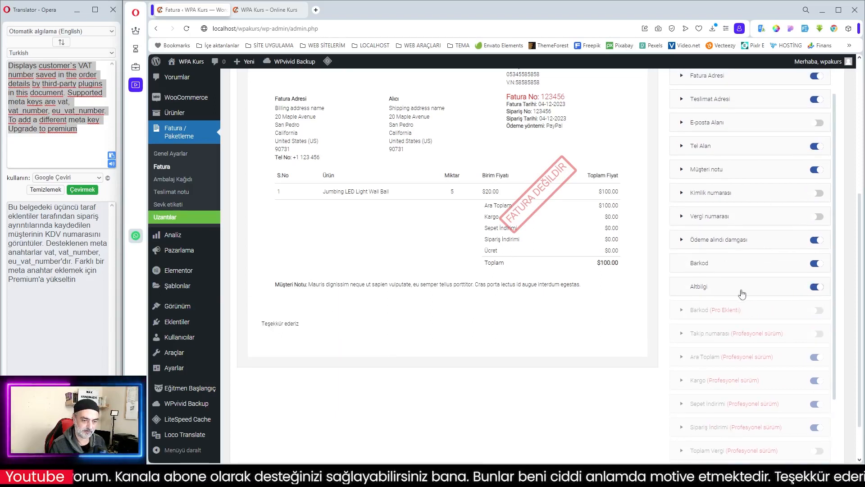
- Save the customized invoice template, preview the sample order's PDF, and close the preview
scroll(730, 291, "down", 2)
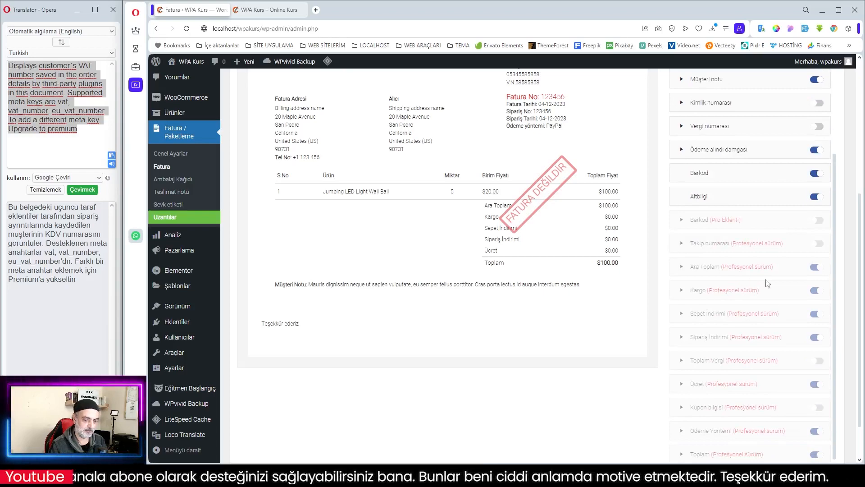
scroll(776, 291, "down", 1)
scroll(721, 312, "up", 5)
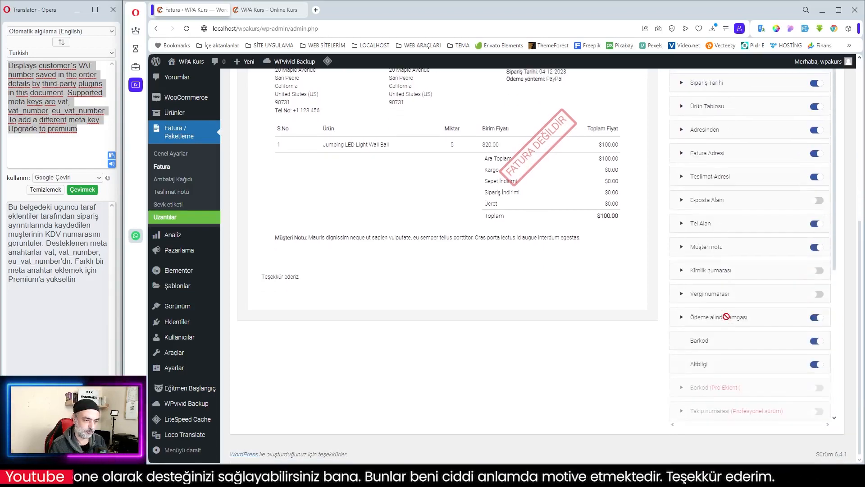
scroll(575, 272, "up", 2)
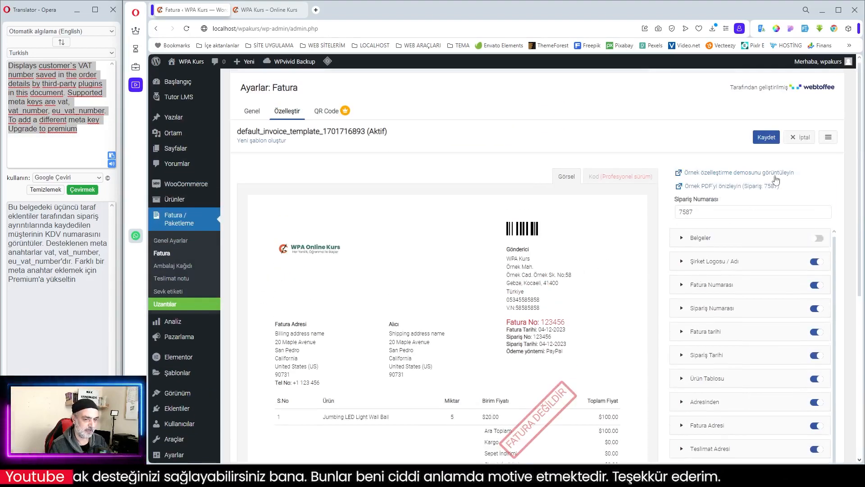
left_click(765, 139)
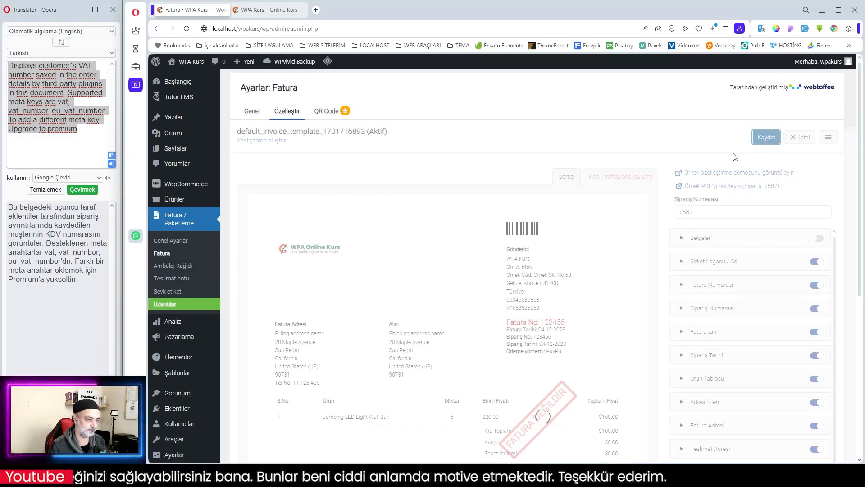
left_click(717, 190)
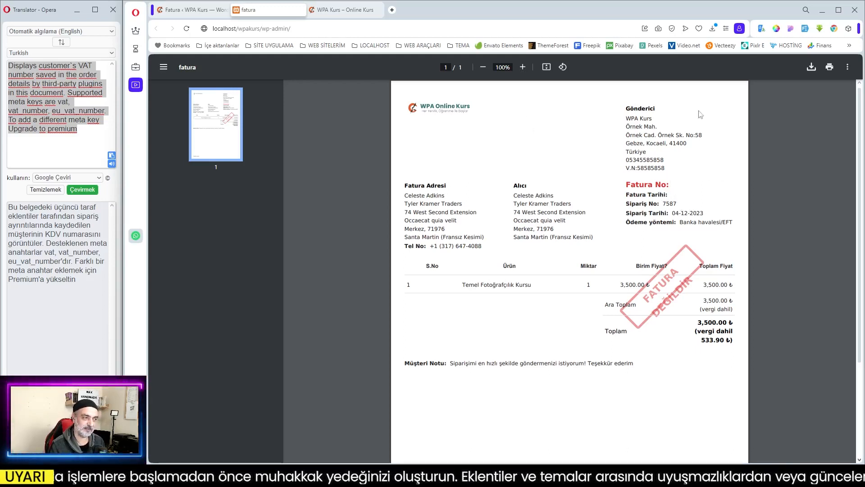
left_click(301, 10)
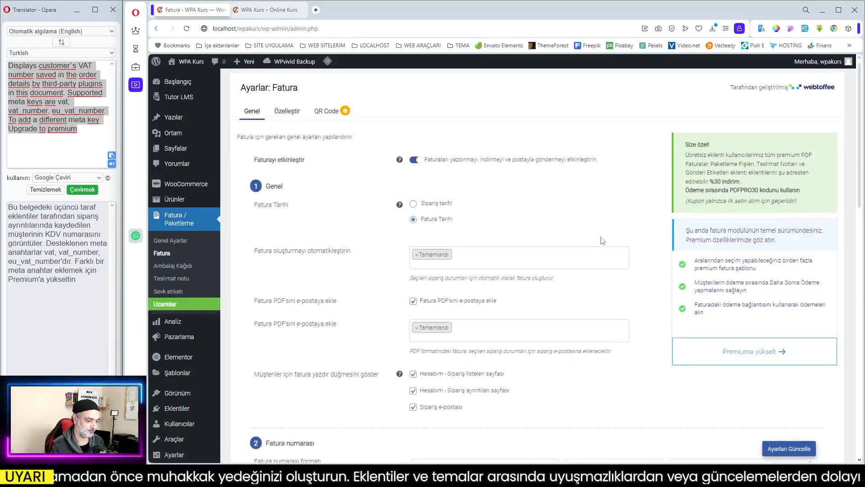
- Enable invoice creation for orders placed before the plugin's installation and update the general invoice settings
scroll(603, 241, "down", 12)
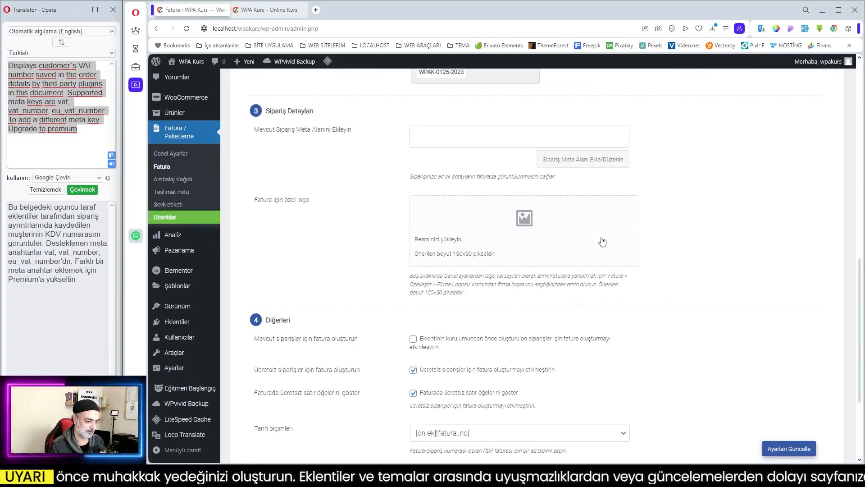
left_click(413, 339)
scroll(590, 347, "down", 4)
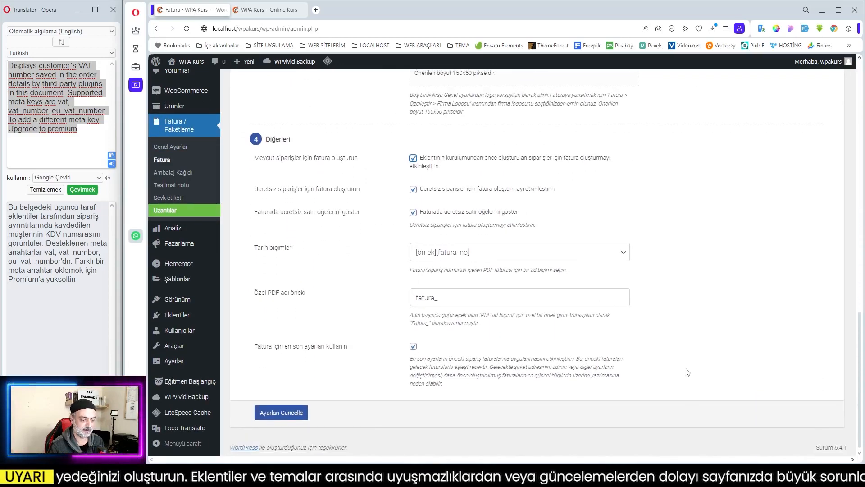
left_click(290, 411)
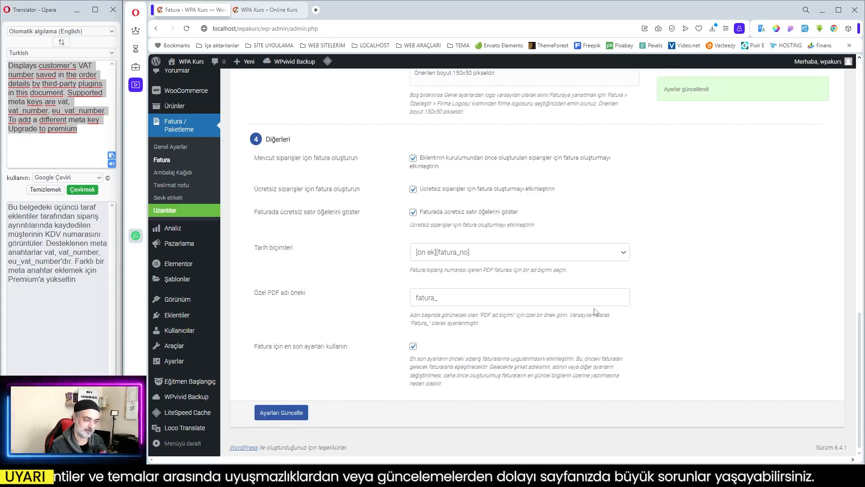
- Return to the invoice template customization and preview the sample order's PDF again
scroll(594, 311, "up", 10)
scroll(595, 311, "up", 6)
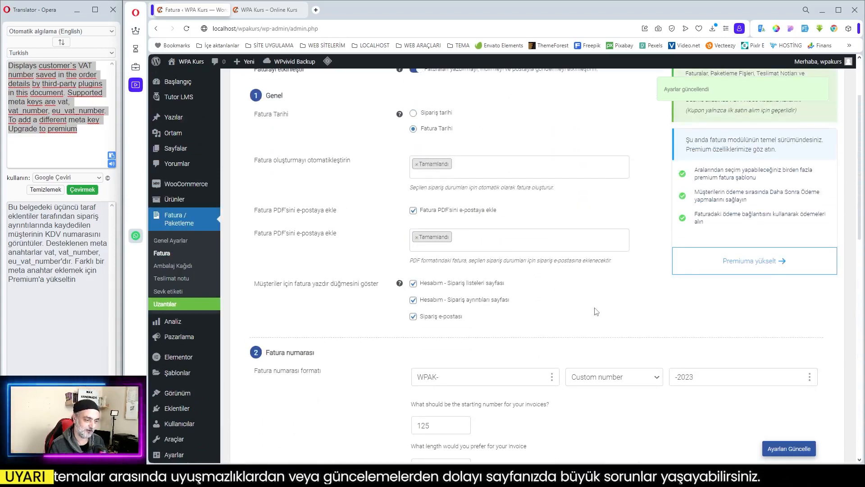
left_click(288, 111)
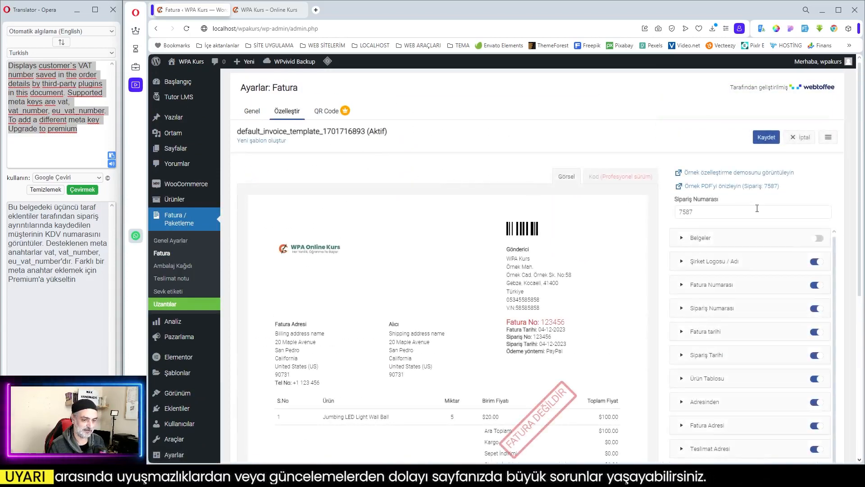
left_click(723, 187)
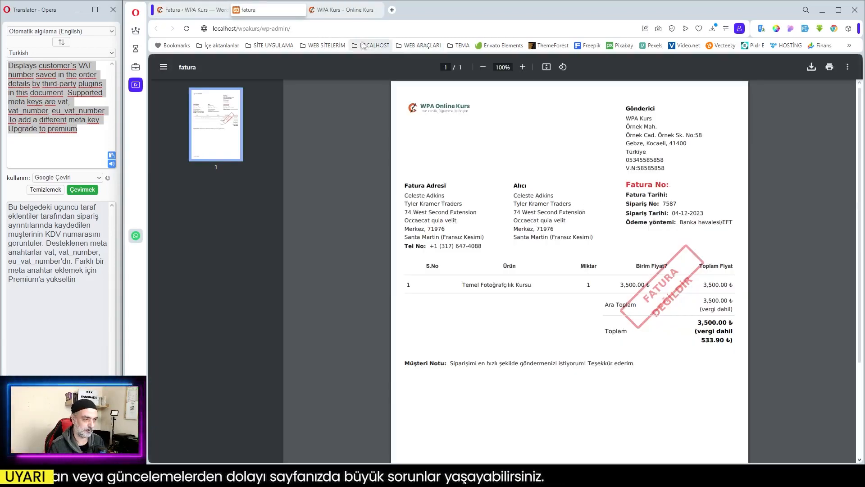
- Open the sample order's edit page, set its status to Tamamlandı, and update the order
left_click(193, 10)
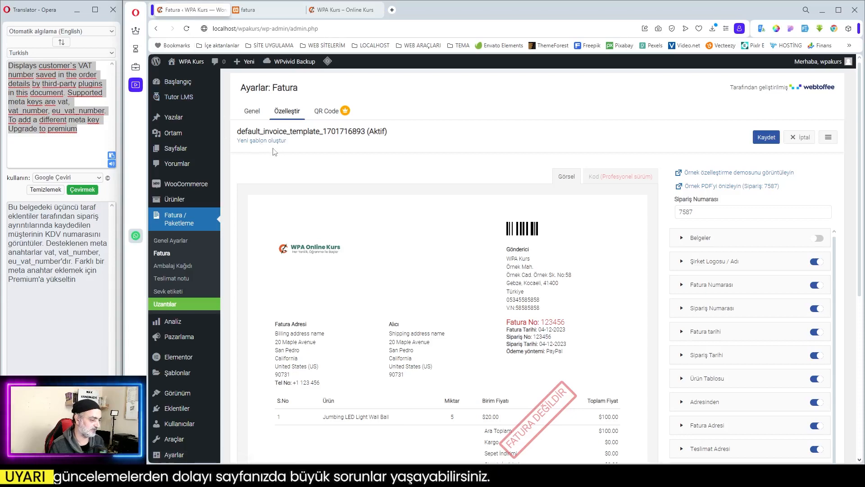
mouse_move(207, 187)
middle_click(243, 200)
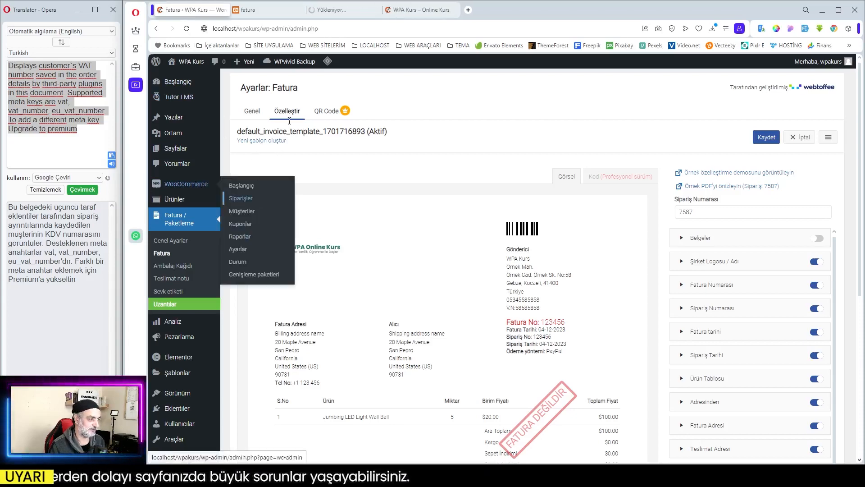
left_click(335, 9)
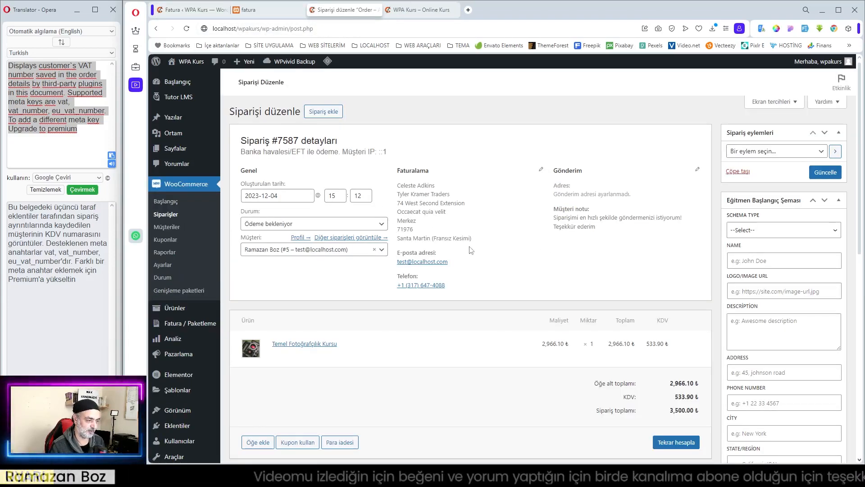
left_click(323, 227)
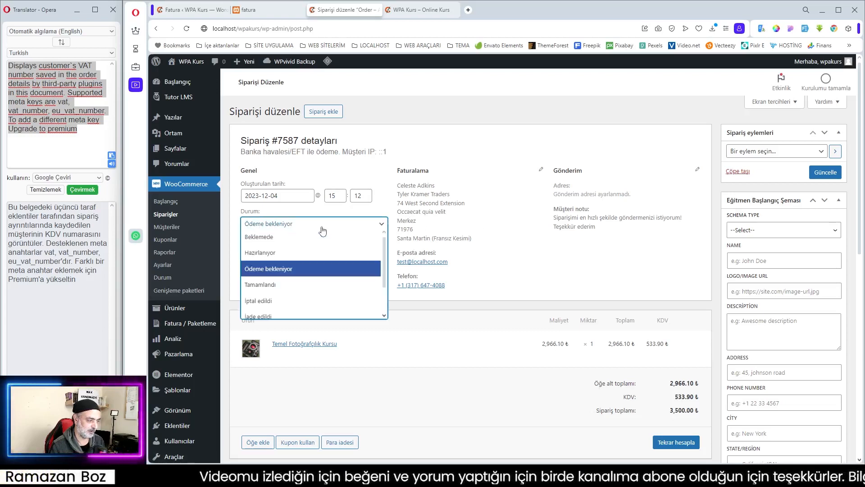
left_click(275, 285)
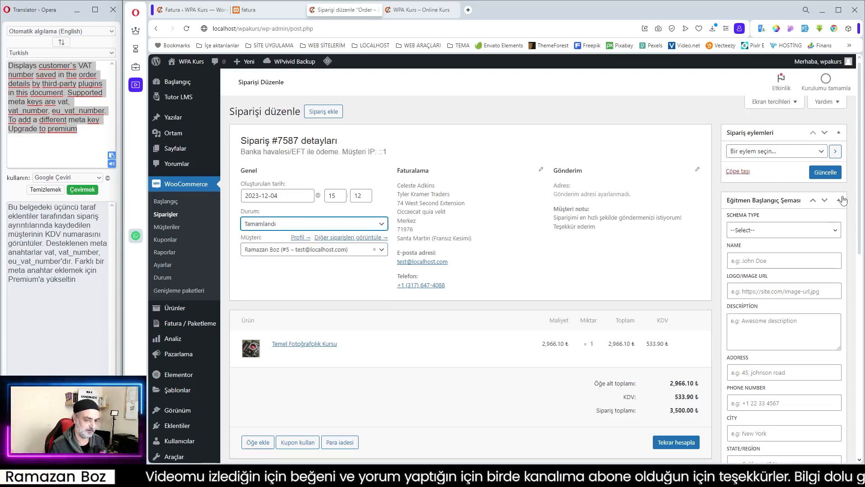
left_click(825, 172)
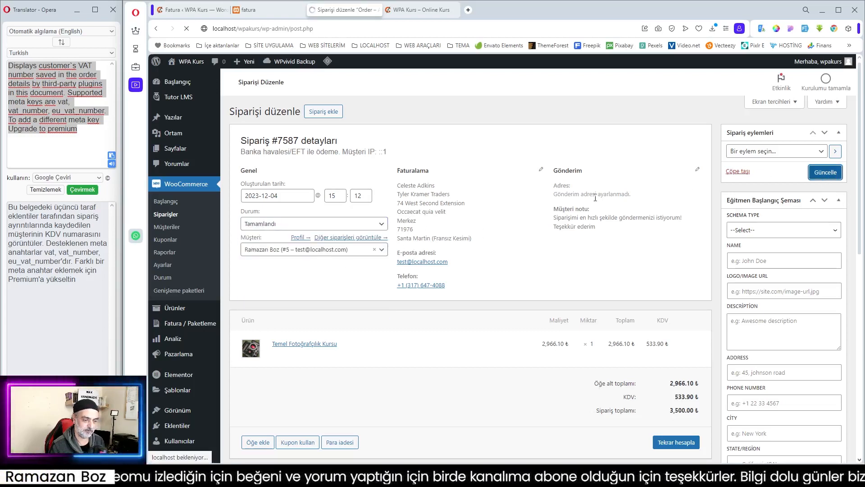
- Open the invoice's print preview from the completed order's Fatura / Paketleme section, check the invoice number, and cancel printing
scroll(595, 197, "down", 15)
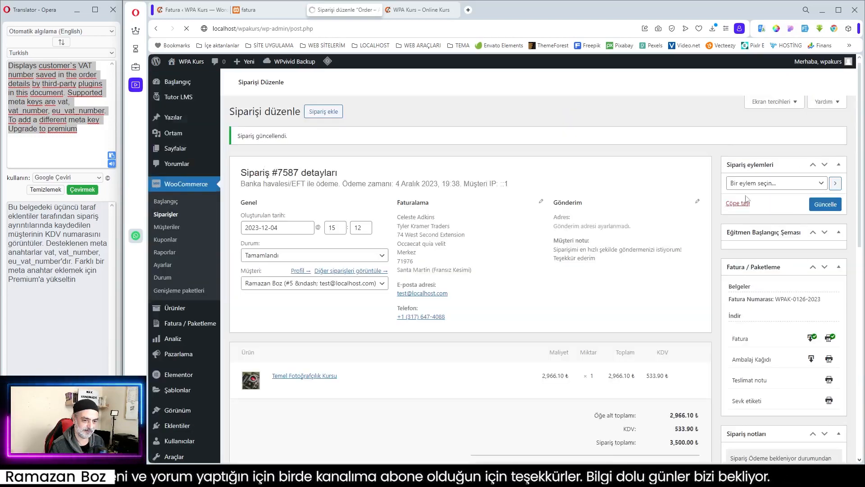
scroll(796, 251, "down", 10)
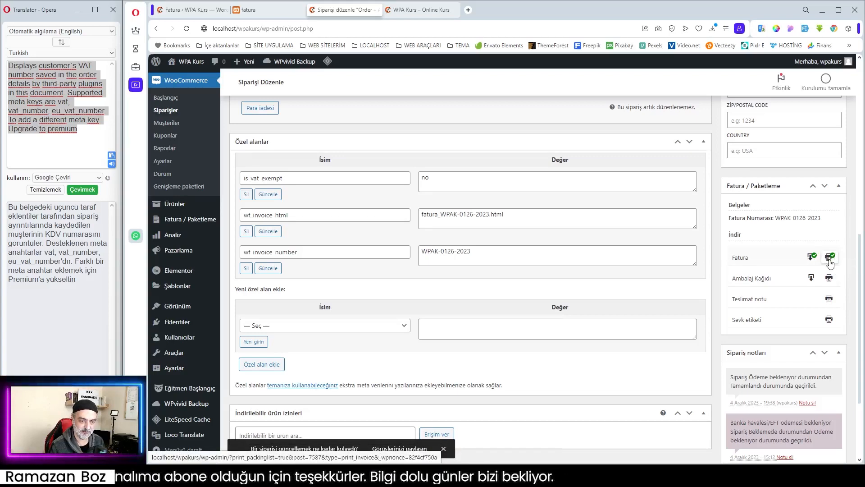
left_click(830, 257)
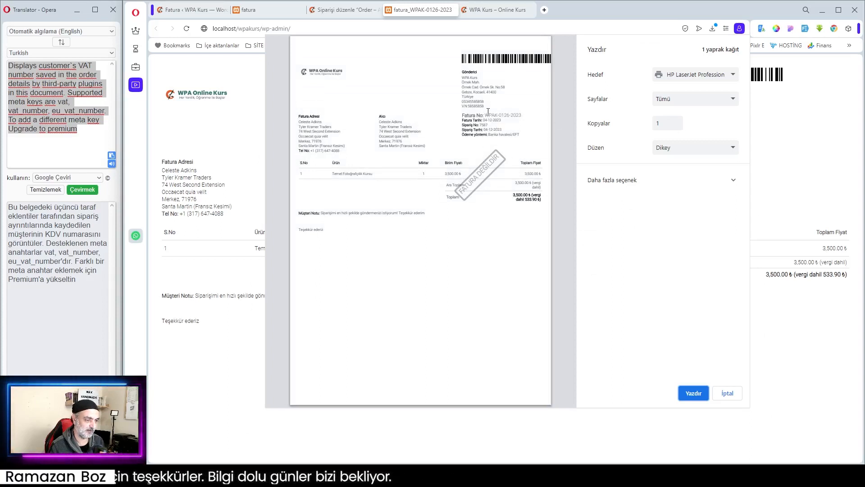
left_click_drag(485, 114, 523, 112)
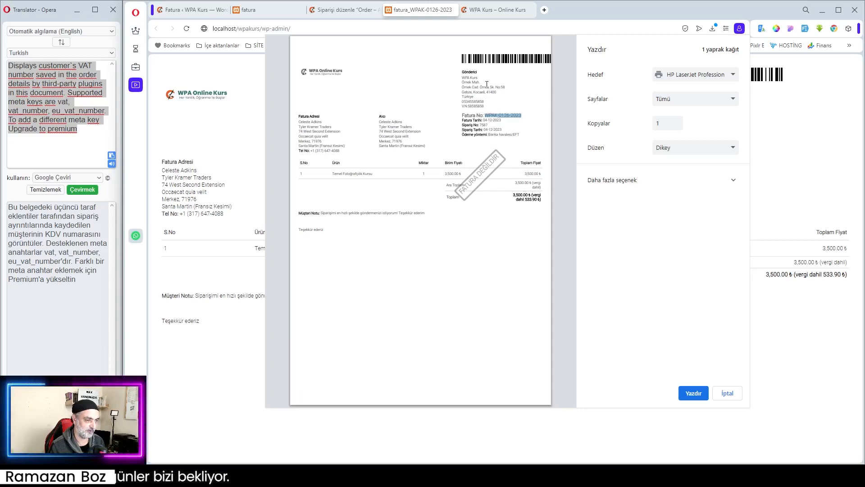
left_click(471, 105)
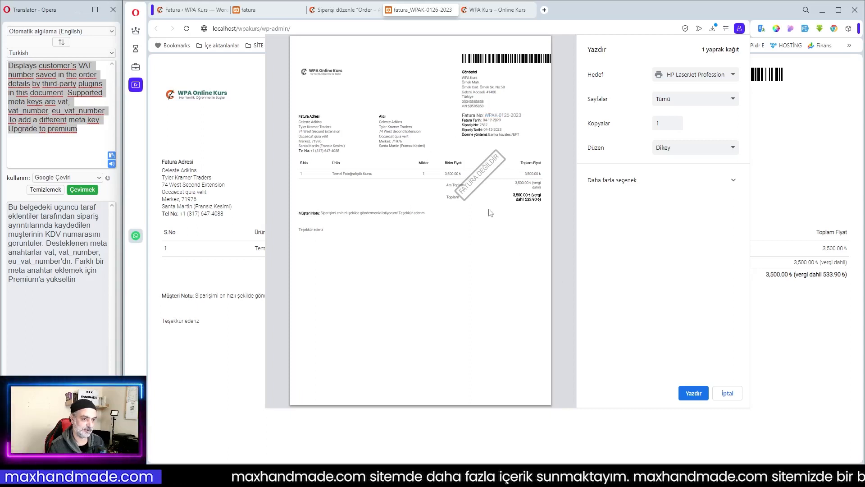
left_click(728, 393)
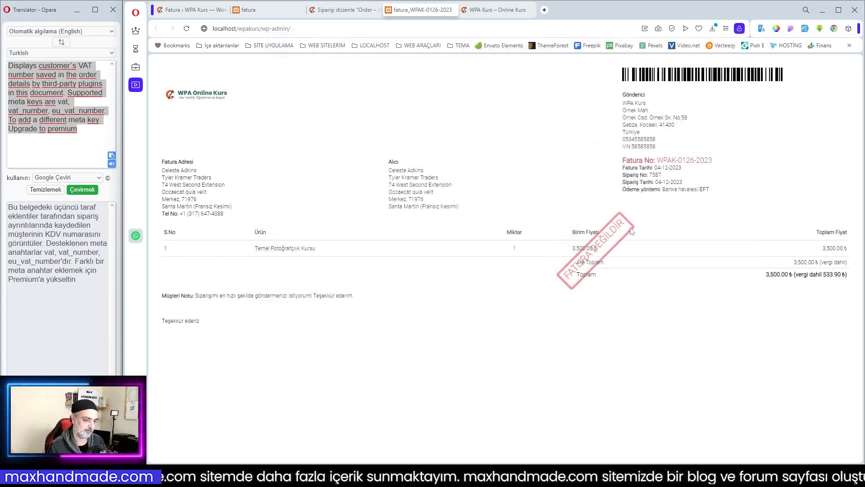
- In the invoice template, set the Ödeme alındı damgası to width 250 px, height 40 px, left and top offsets 0, and angle -15
left_click(341, 11)
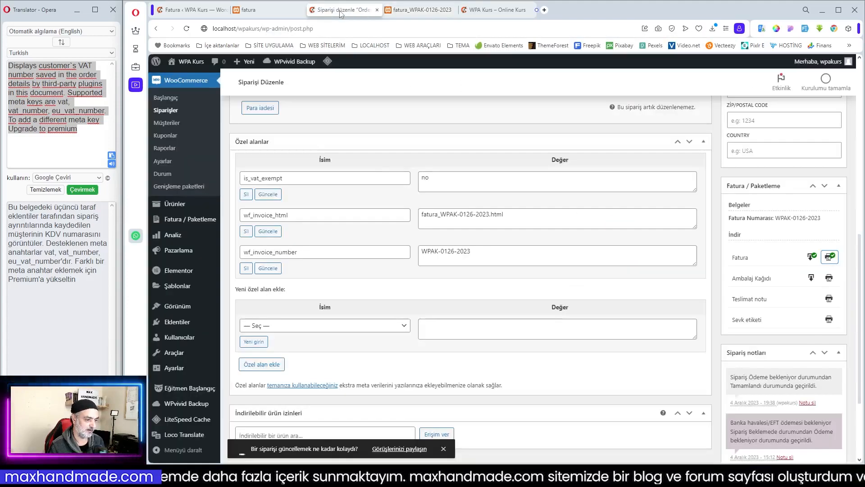
left_click(189, 9)
scroll(557, 260, "down", 2)
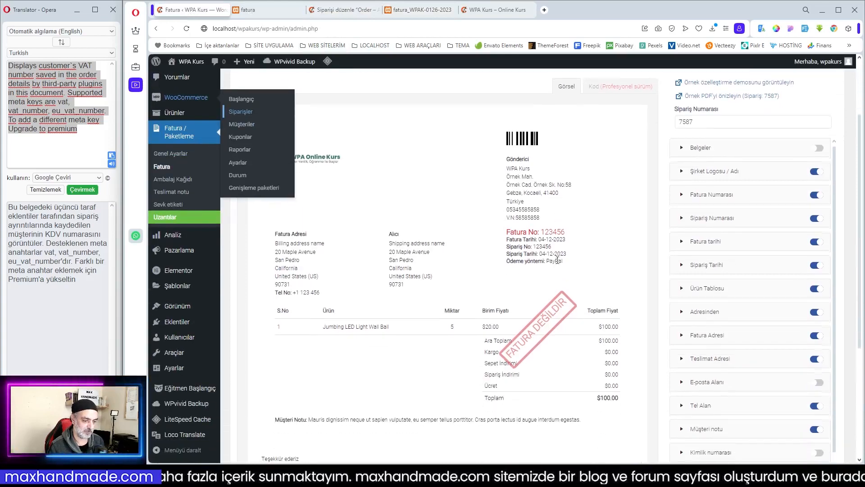
scroll(776, 373, "down", 2)
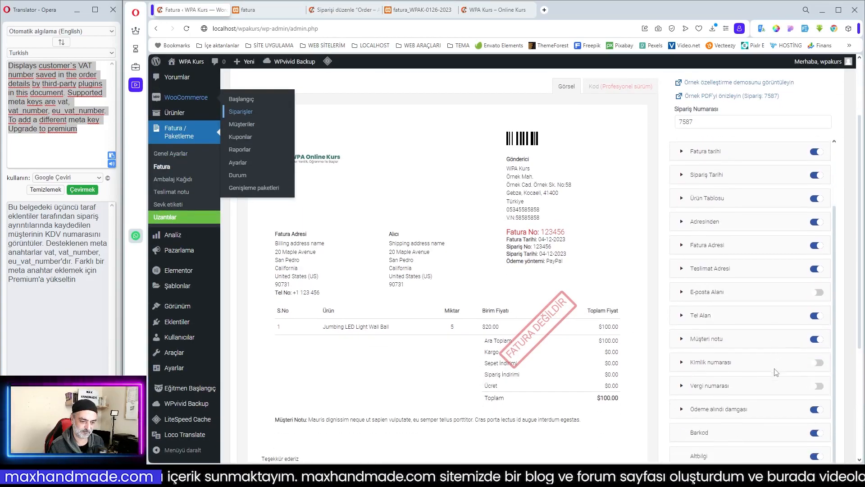
left_click(739, 409)
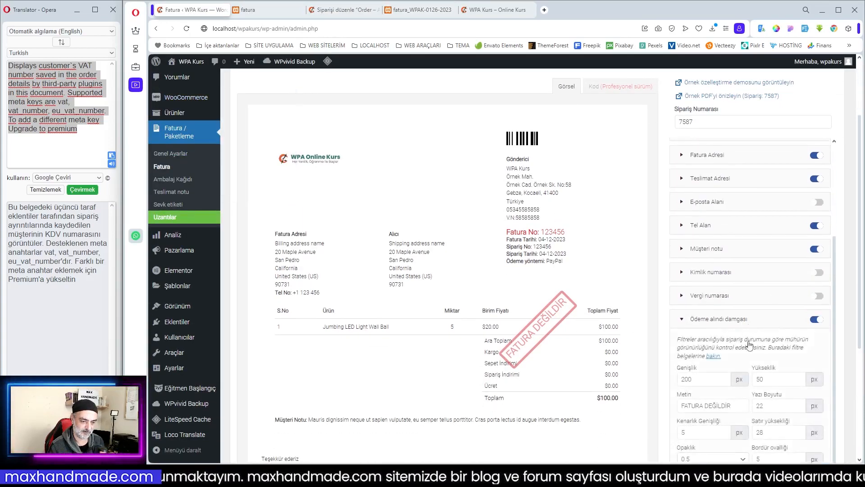
scroll(768, 361, "down", 5)
left_click_drag(696, 243, 663, 247)
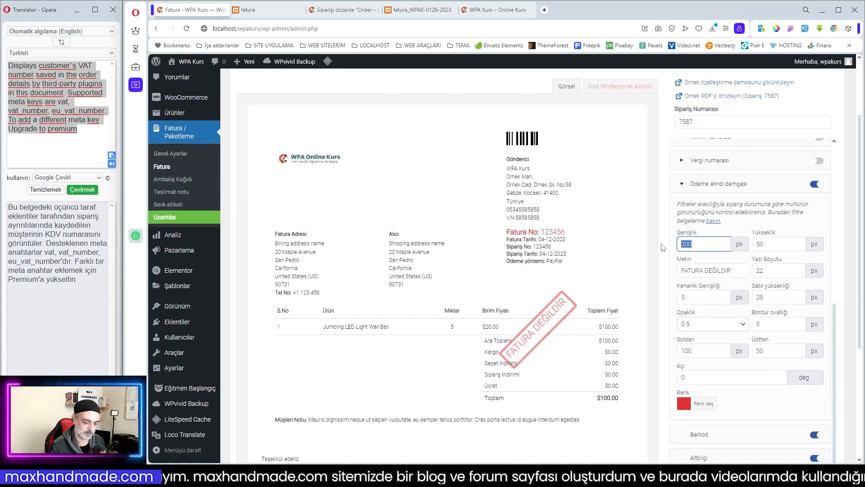
type("250")
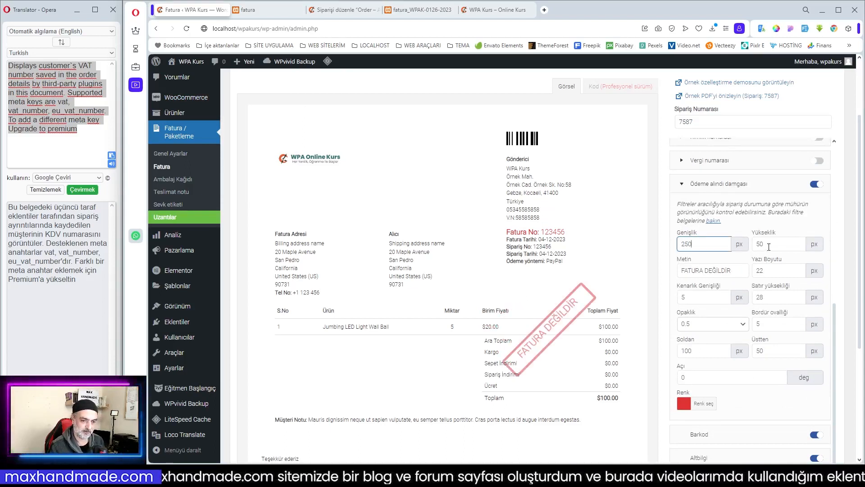
left_click_drag(768, 245, 742, 244)
type("40")
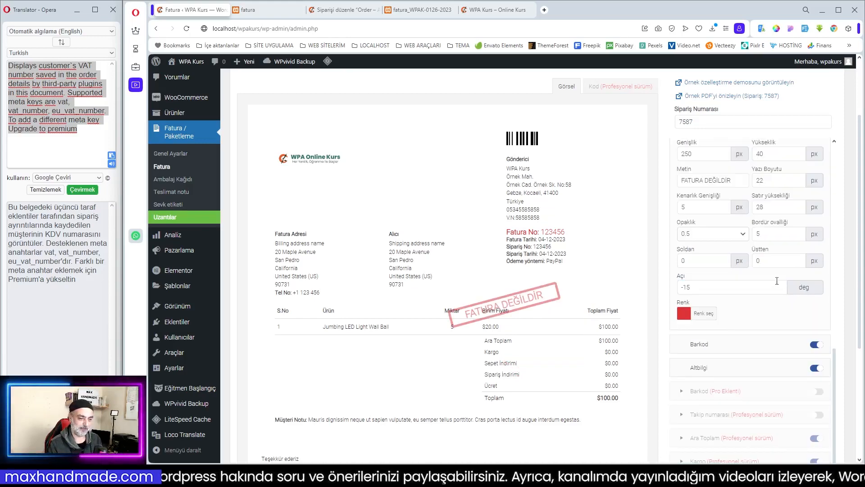
scroll(744, 302, "up", 5)
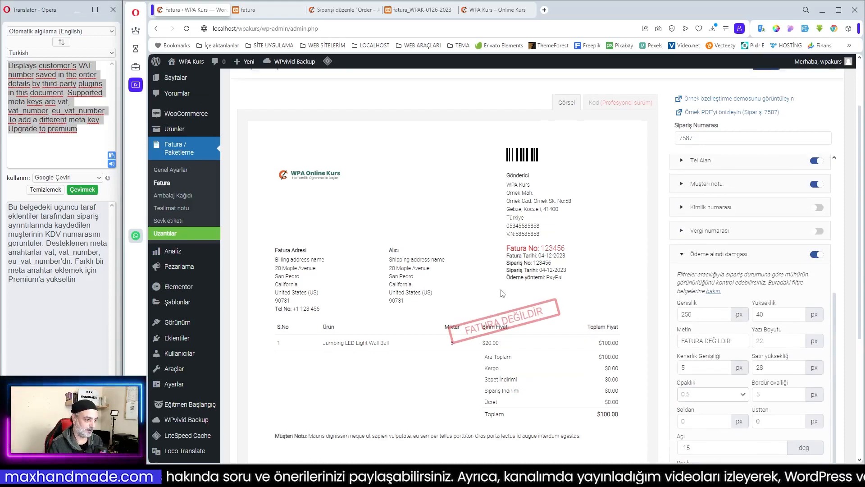
scroll(588, 260, "up", 2)
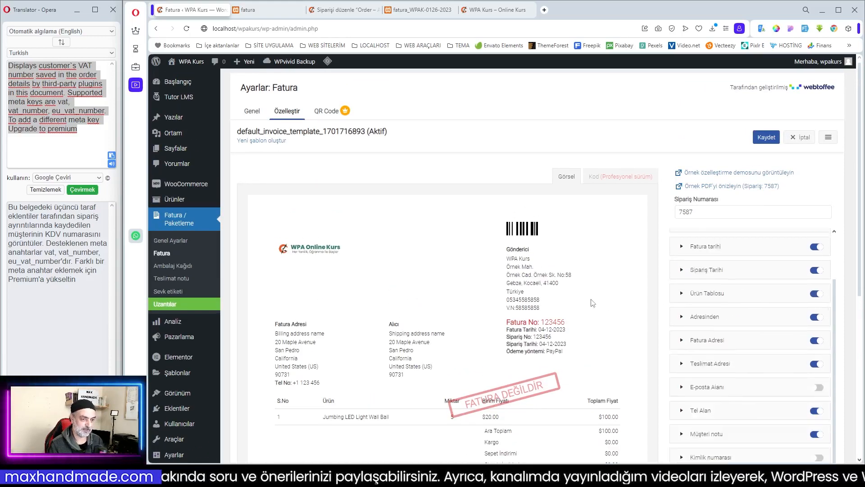
- Preview the sample order's PDF, check its invoice number, dates and tax amount, and close the outdated fatura preview
left_click(733, 187)
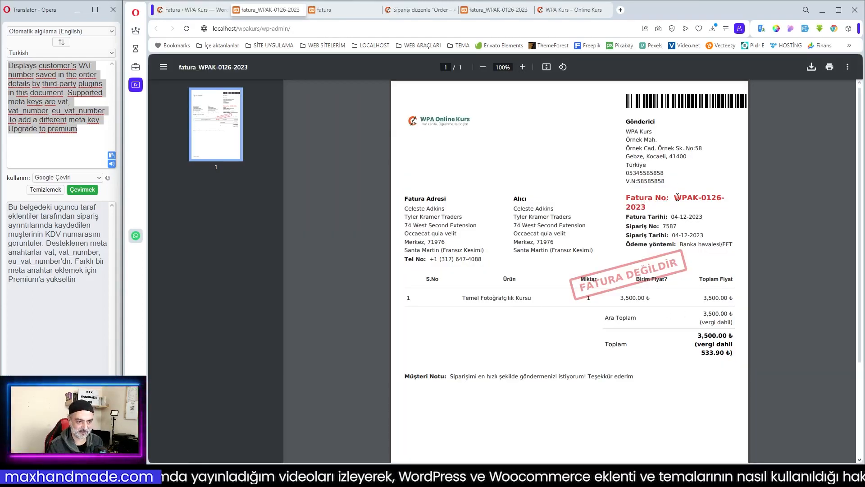
left_click_drag(678, 197, 717, 203)
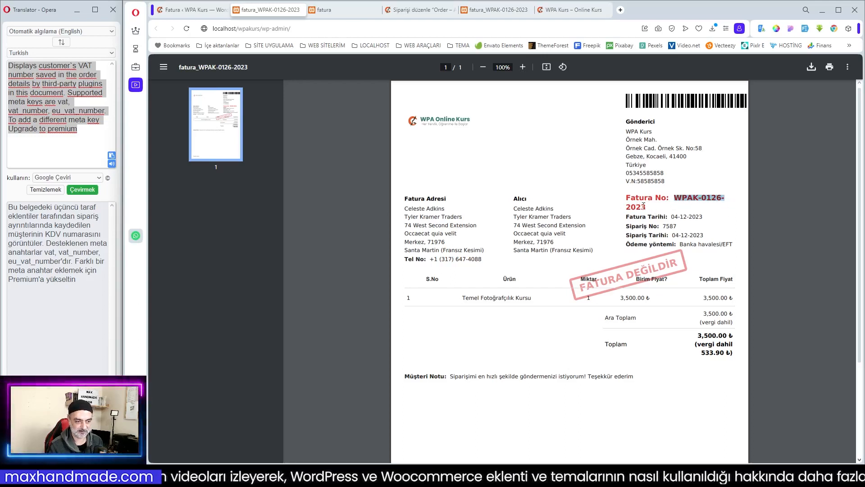
left_click(683, 217)
left_click_drag(672, 217, 697, 234)
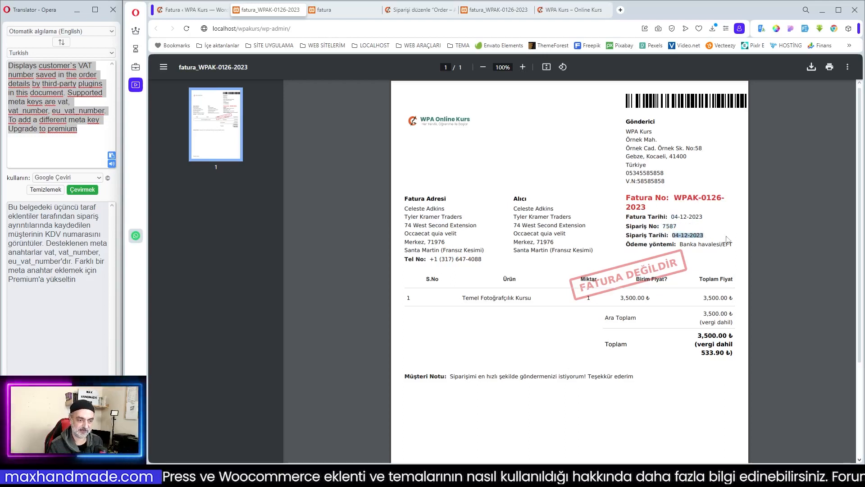
left_click(758, 255)
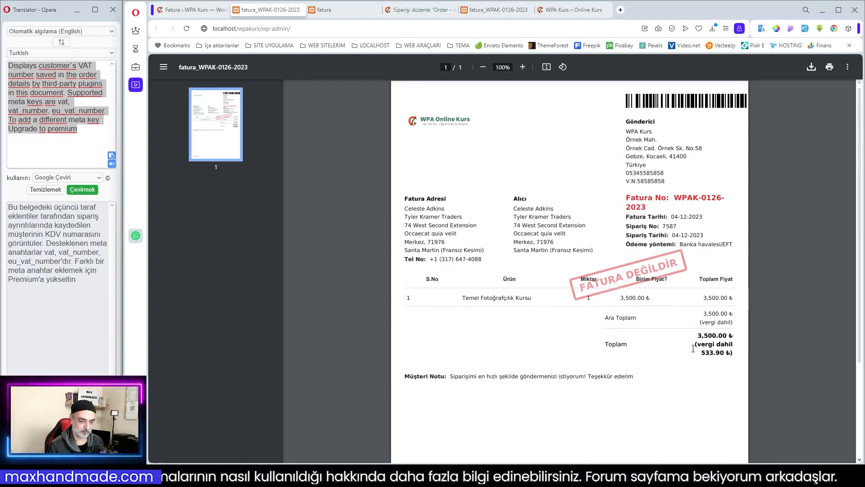
left_click_drag(701, 345, 736, 354)
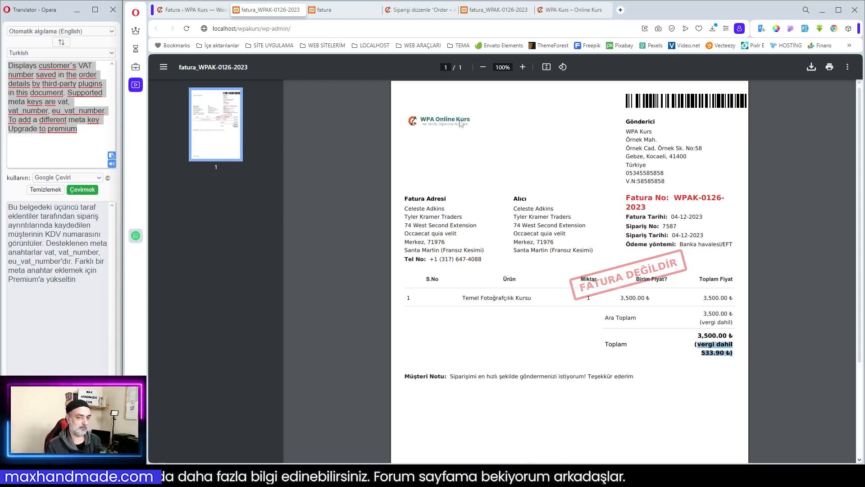
left_click(317, 13)
left_click(378, 9)
left_click(296, 12)
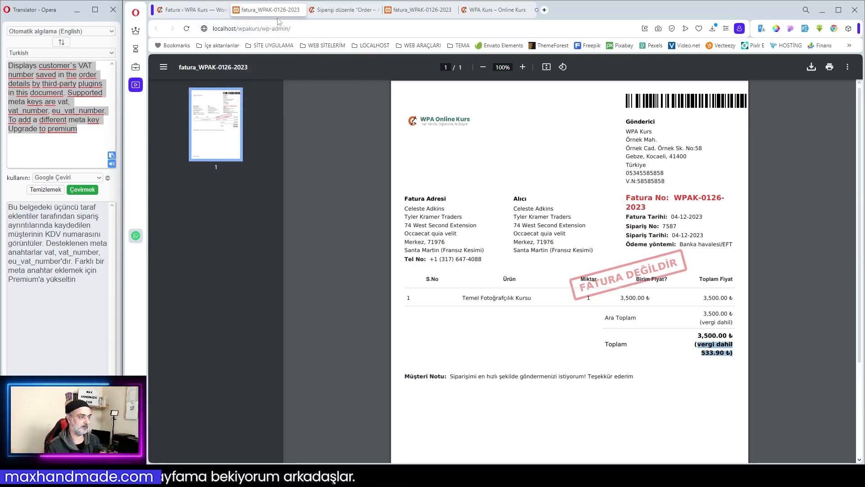
- Return to the invoice settings, glance at the QR Code section, and review the customized template again
left_click(220, 11)
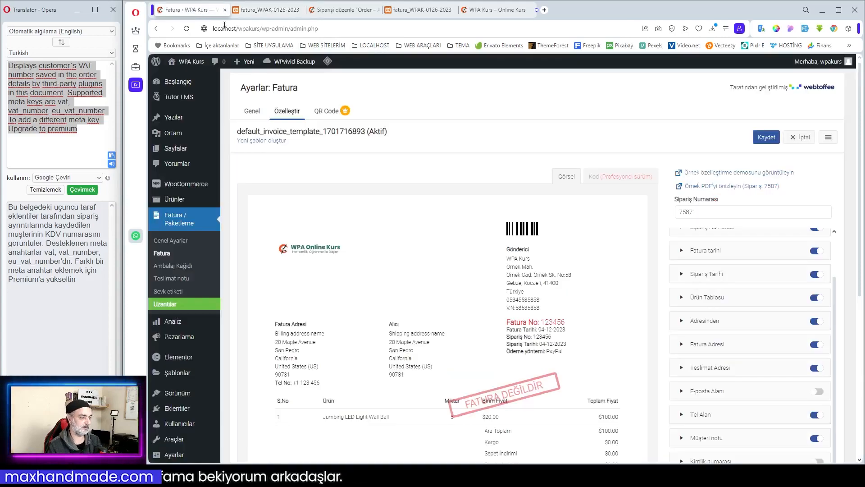
left_click(326, 113)
left_click(284, 112)
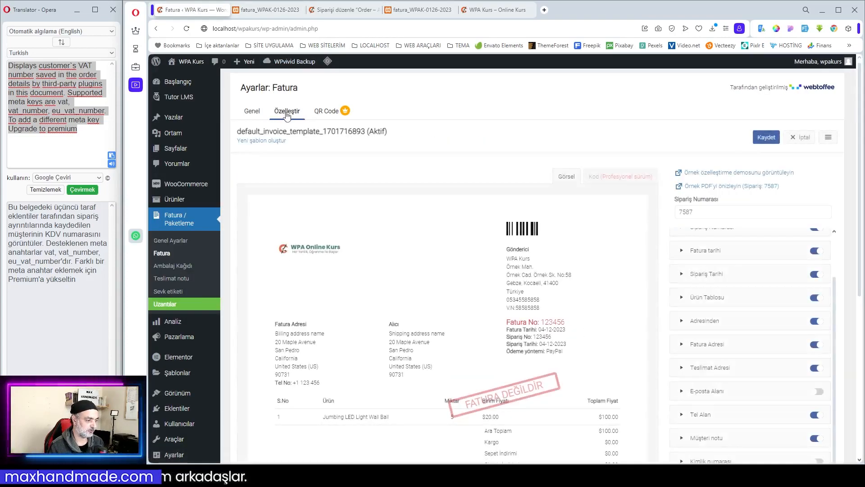
scroll(580, 207, "down", 3)
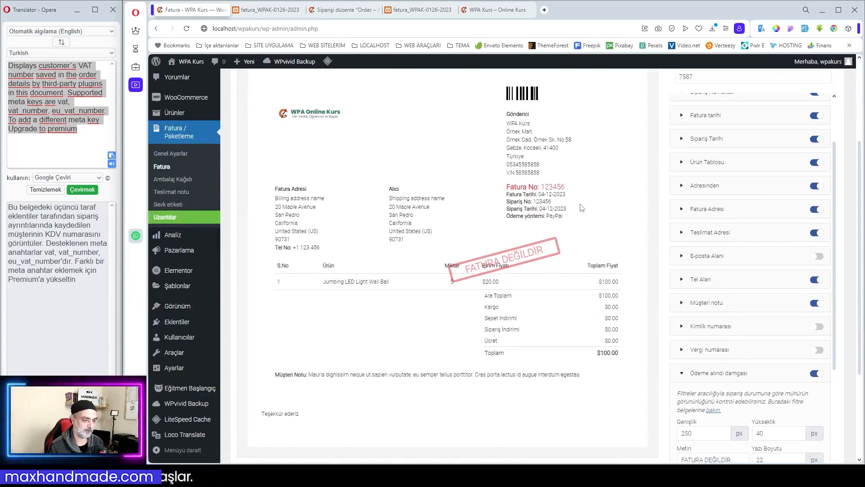
scroll(580, 207, "up", 3)
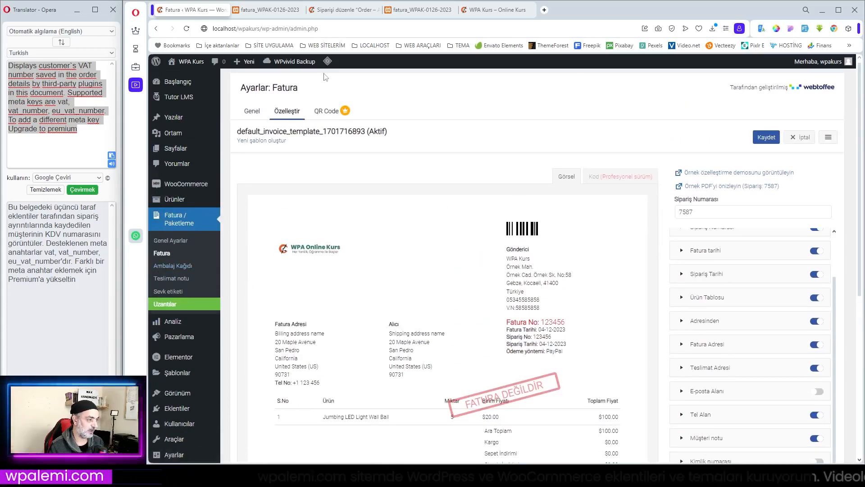
- Open the Ambalaj Kağıdı print preview from the sample order and examine its product row
left_click(349, 9)
scroll(586, 216, "up", 2)
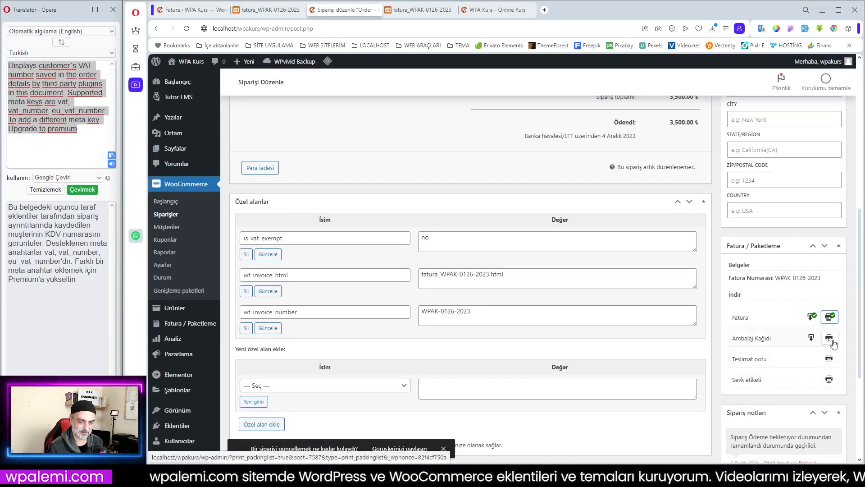
left_click(830, 317)
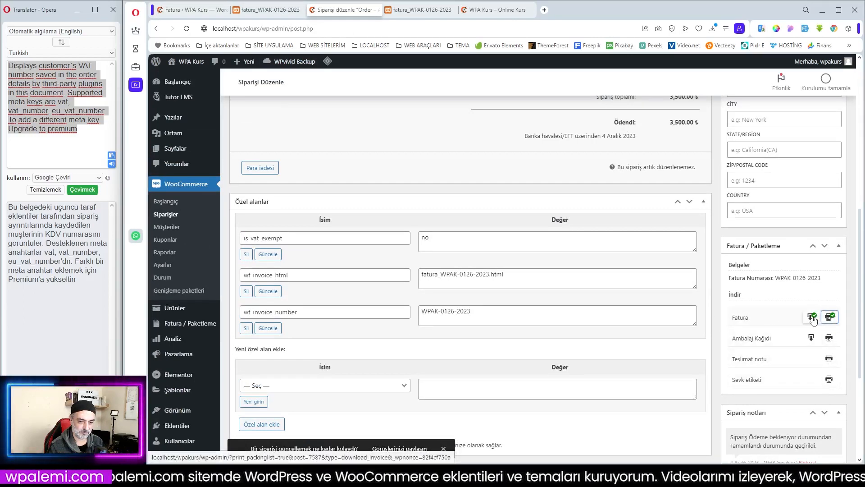
left_click(830, 339)
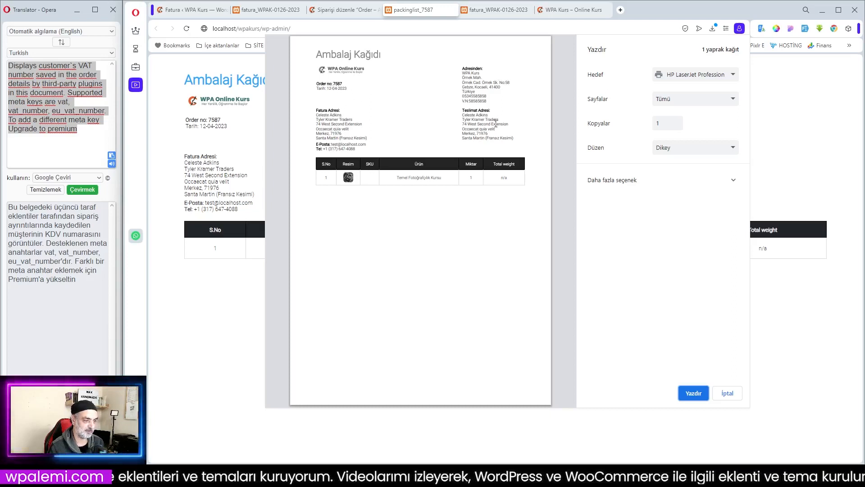
left_click_drag(405, 180, 451, 180)
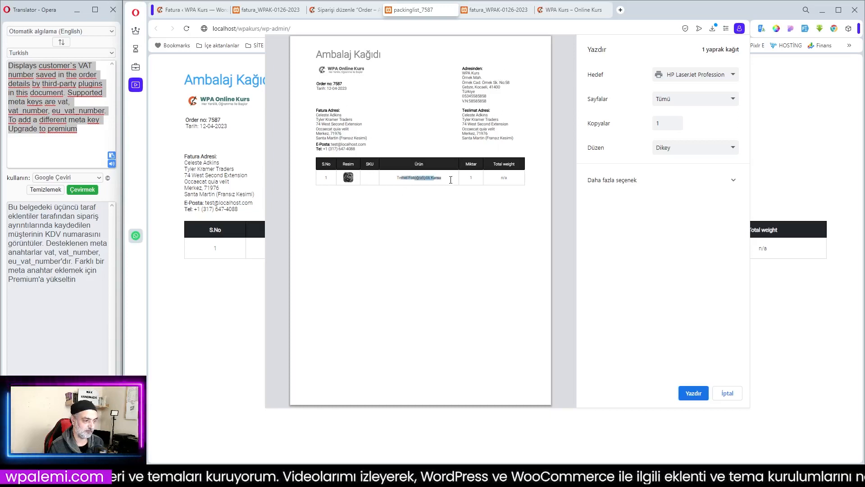
- Dismiss the Ambalaj Kağıdı print preview and close its page to return to the sample order
left_click(483, 185)
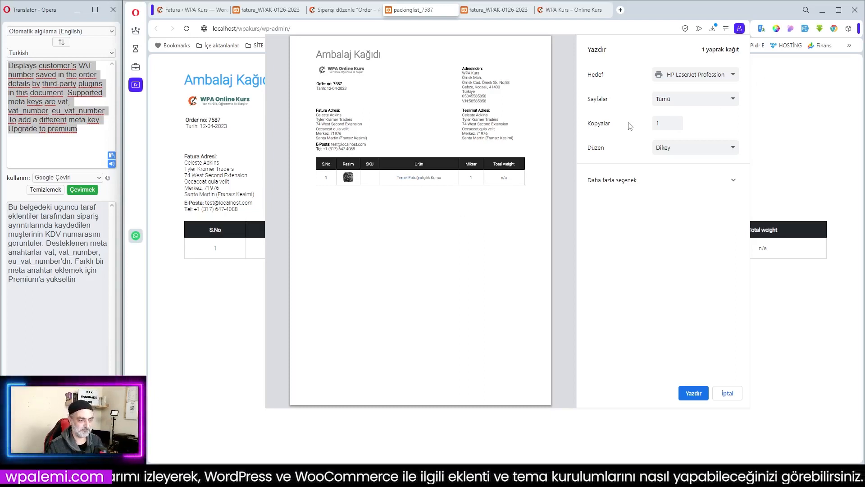
left_click(728, 393)
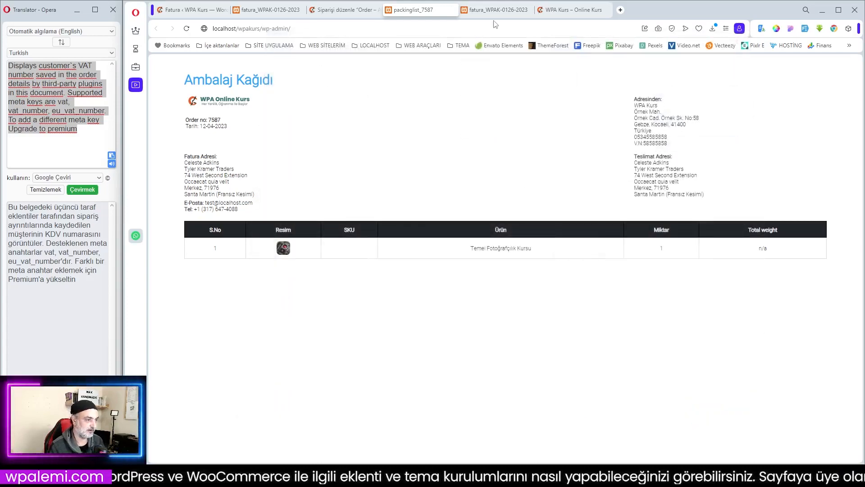
left_click(452, 9)
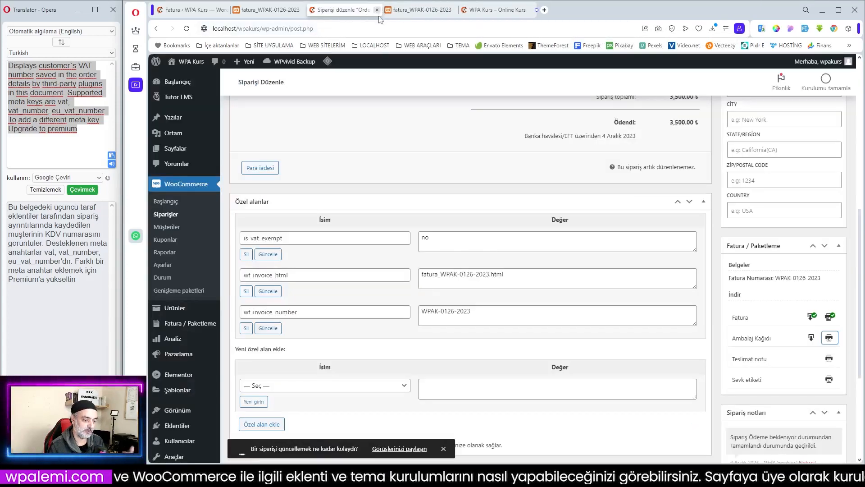
- Open the sample order's Teslimat notu print preview, check its contents, and close it
scroll(589, 247, "down", 2)
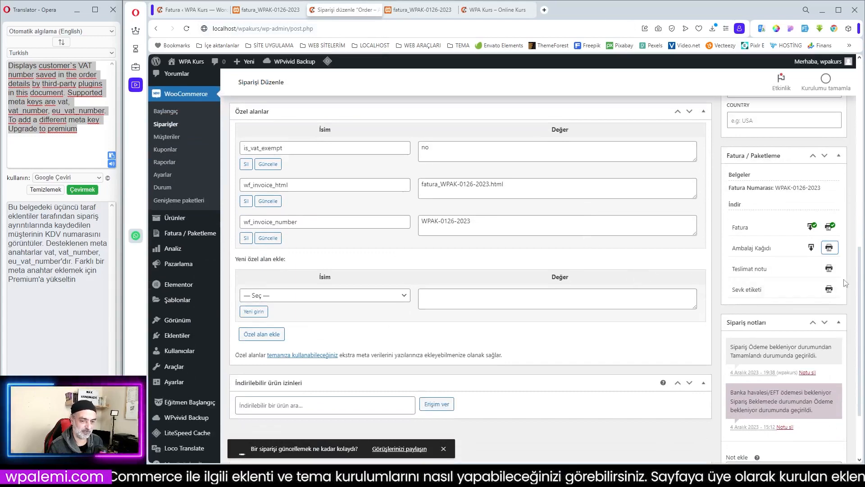
left_click(829, 268)
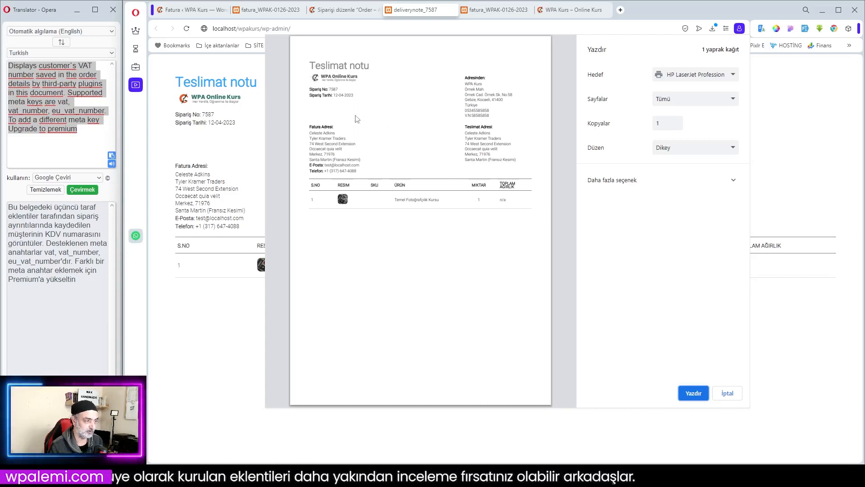
left_click(728, 393)
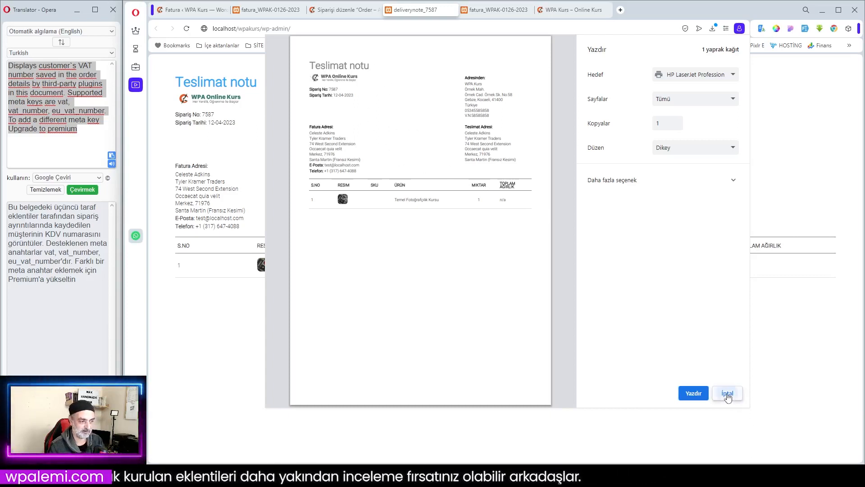
left_click(453, 9)
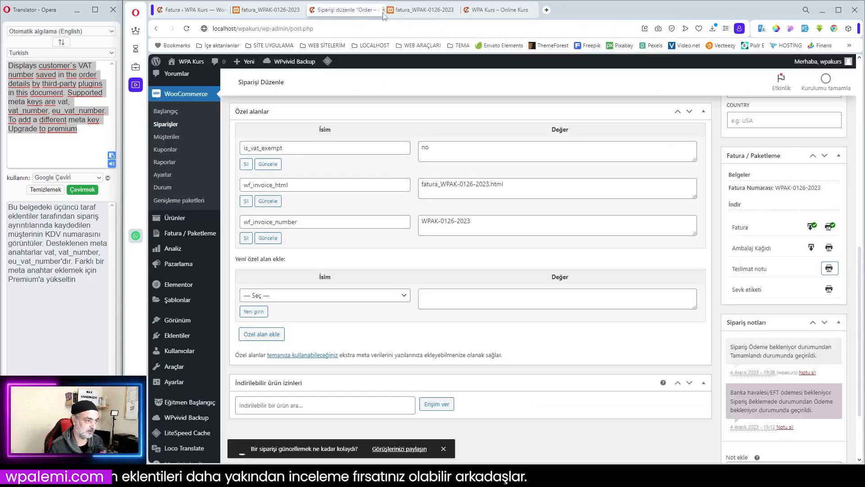
- Open the sample order's Sevk etiketi print preview, check its order and price details, and close it
left_click(830, 289)
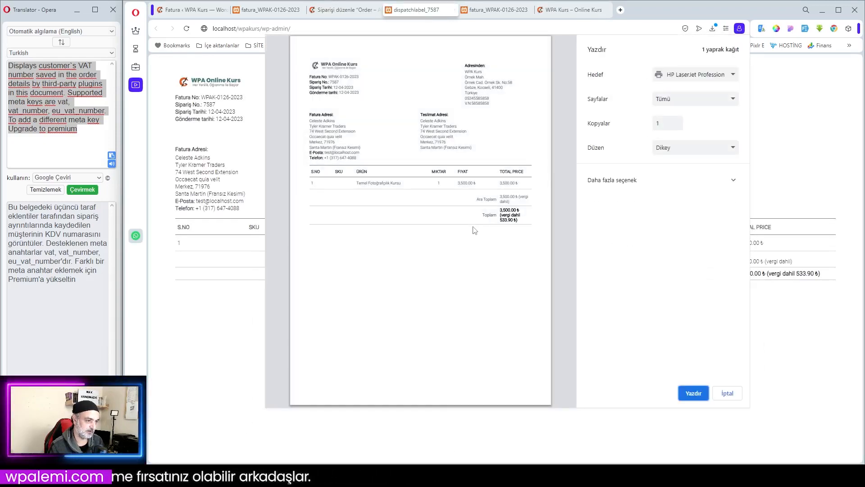
left_click(727, 393)
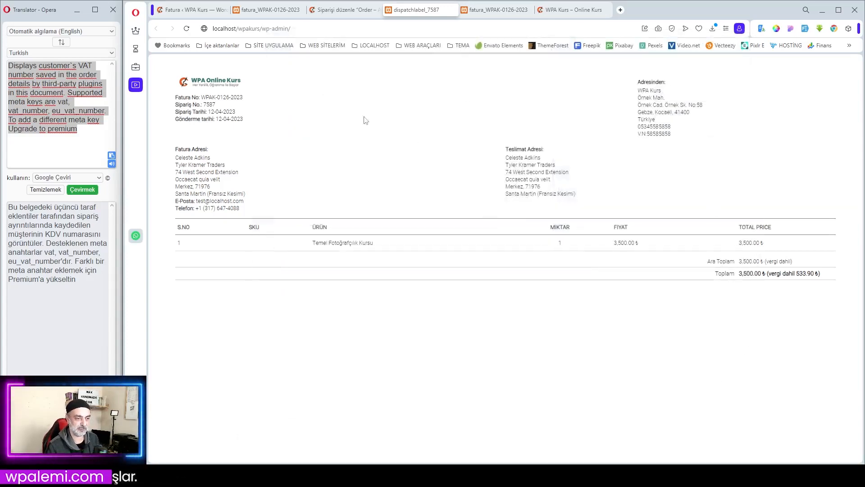
key("ctrl+w")
- Glance at the invoice PDF, and look through the plugin's Fatura, Ambalaj Kağıdı and Genel Ayarlar settings
left_click(295, 11)
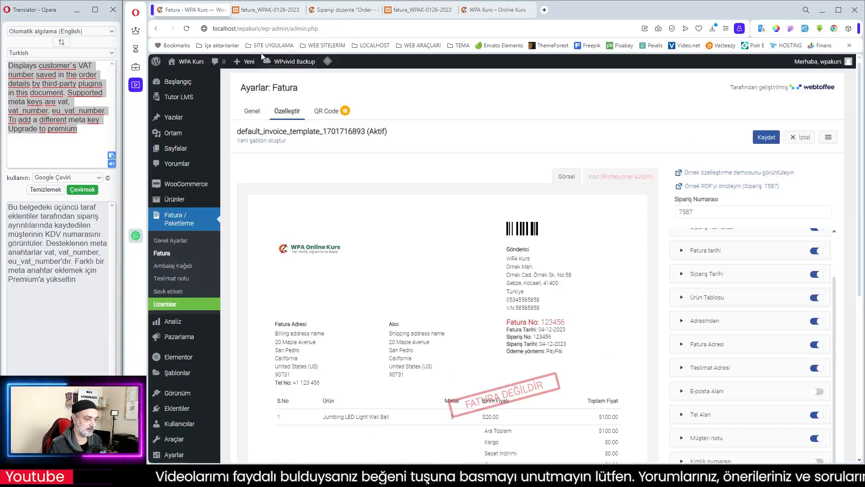
left_click(185, 10)
scroll(549, 234, "down", 5)
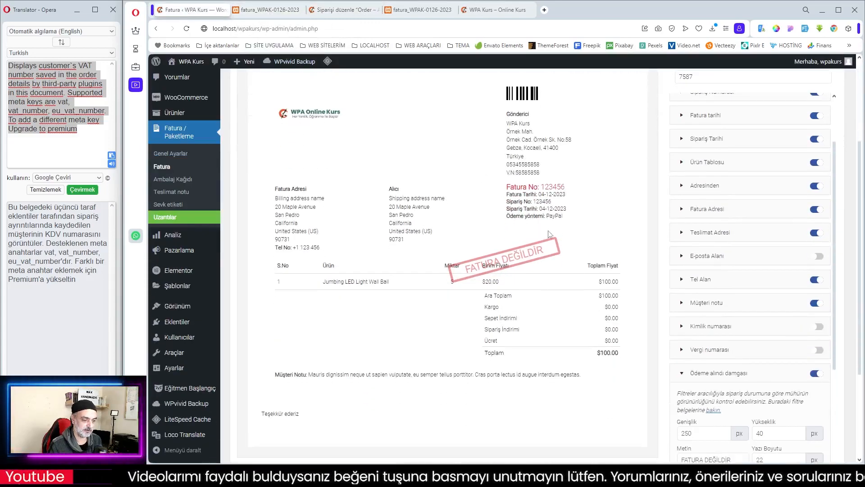
scroll(549, 234, "up", 3)
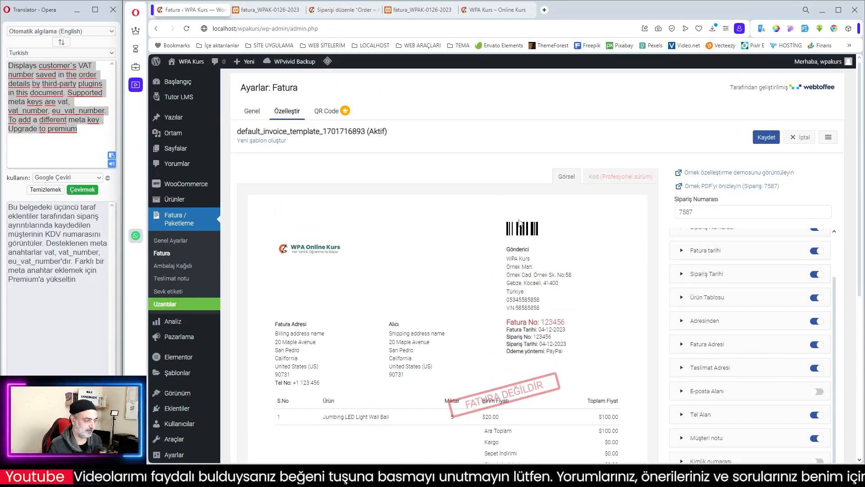
left_click(183, 267)
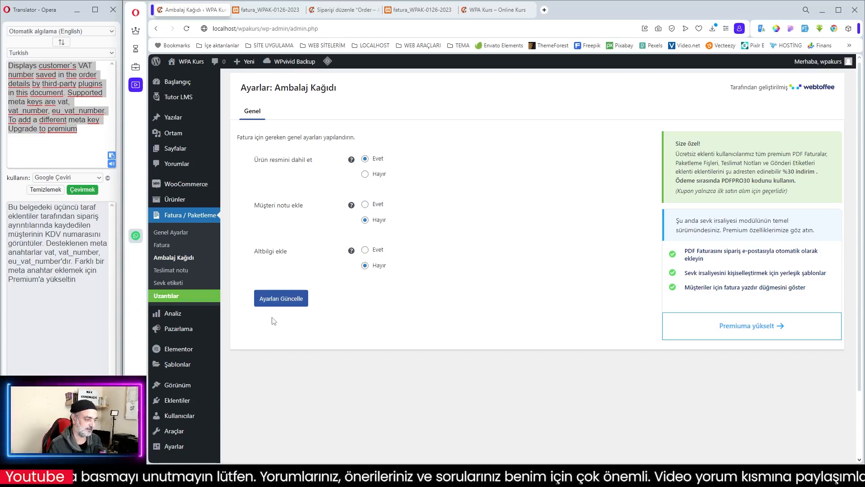
left_click(172, 233)
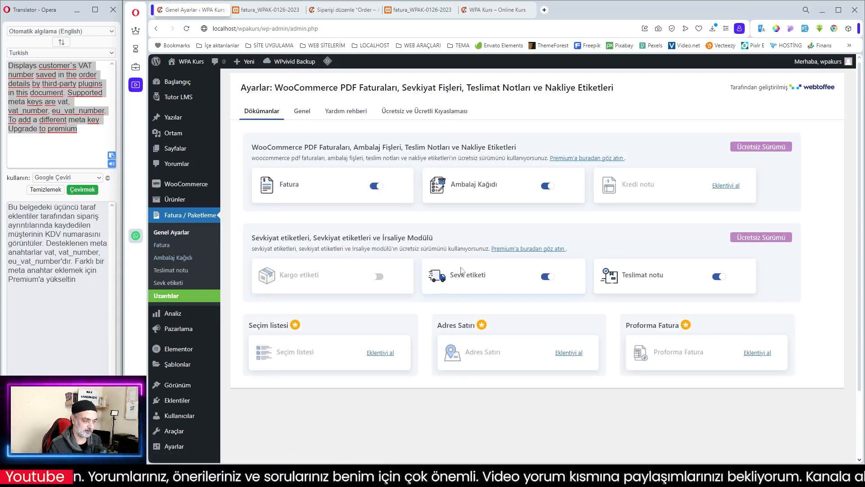
- Switch to the customer's dashboard window and look through Profilim, Kontrol Paneli and Sipariş Geçmişi for the order
mouse_move(525, 478)
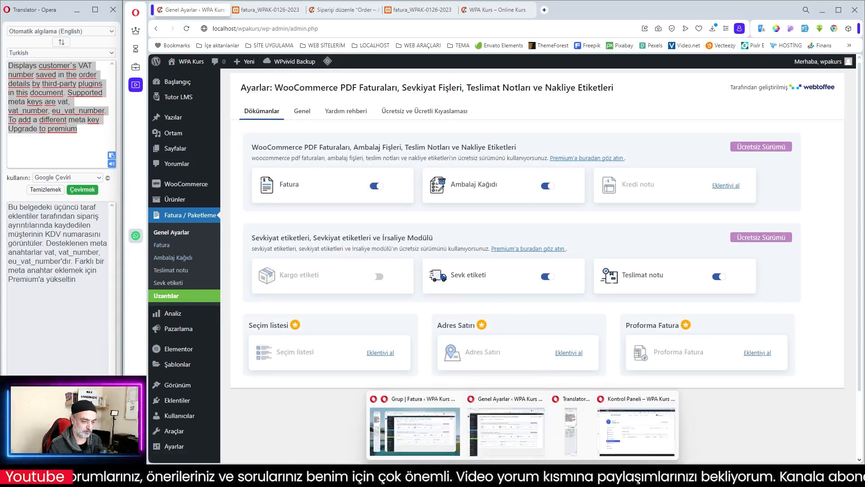
left_click(630, 448)
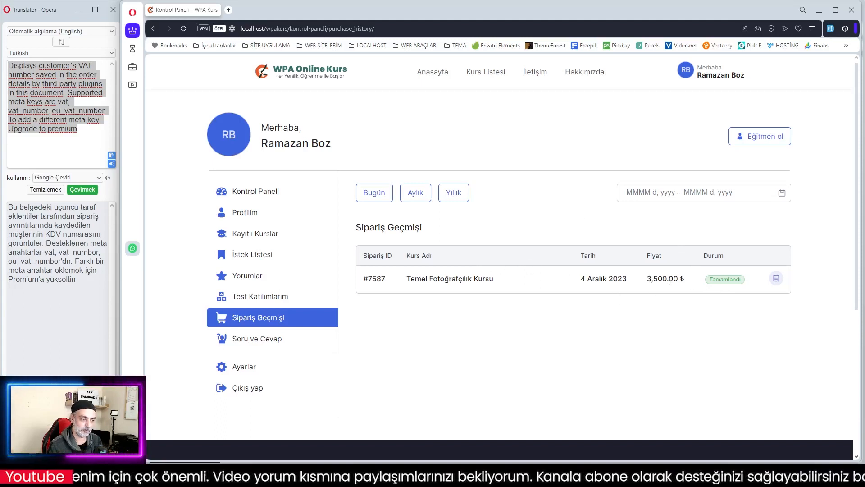
left_click(266, 218)
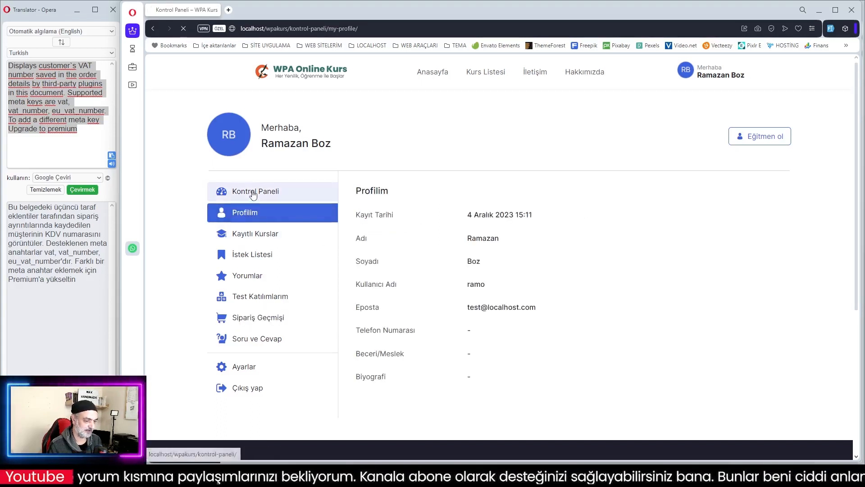
left_click(251, 193)
scroll(261, 244, "down", 1)
left_click(251, 272)
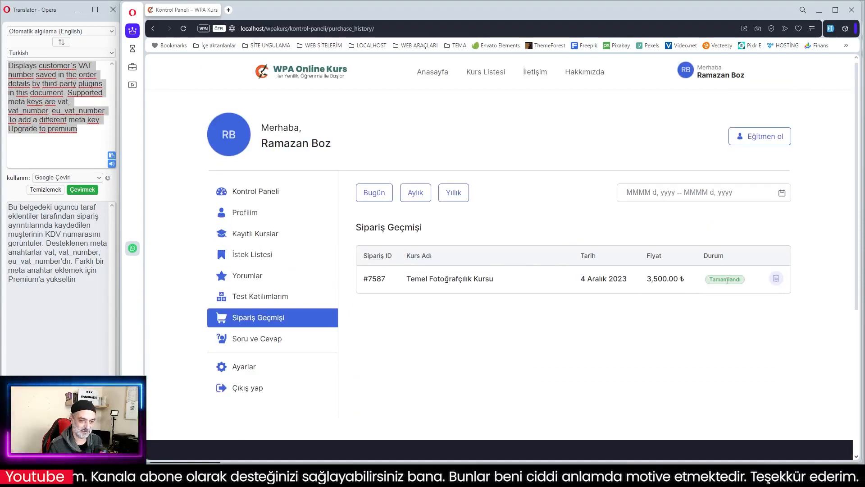
- Download the purchase record of the Temel Fotoğrafçılık Kursu order and look over the Sipariş Geçmişi page
left_click(775, 280)
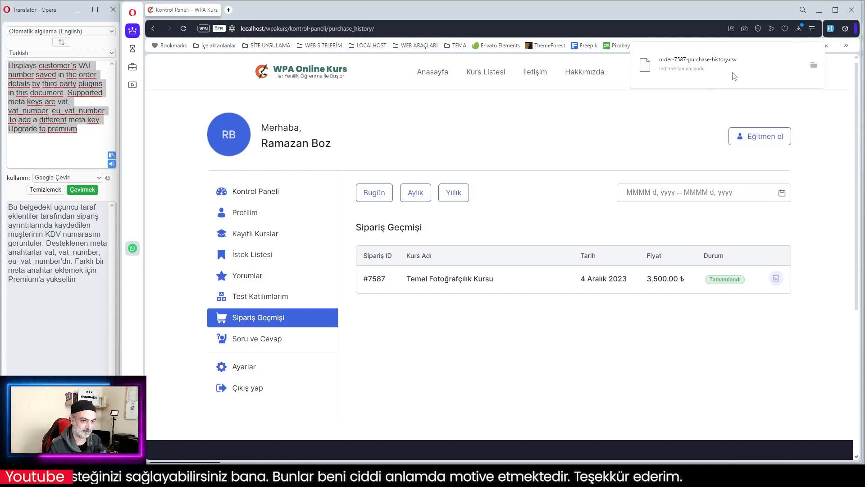
scroll(636, 136, "down", 3)
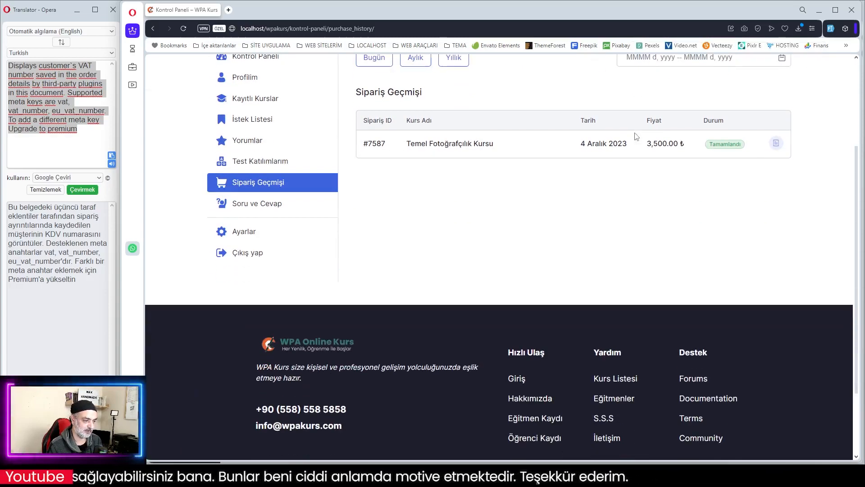
scroll(636, 137, "up", 3)
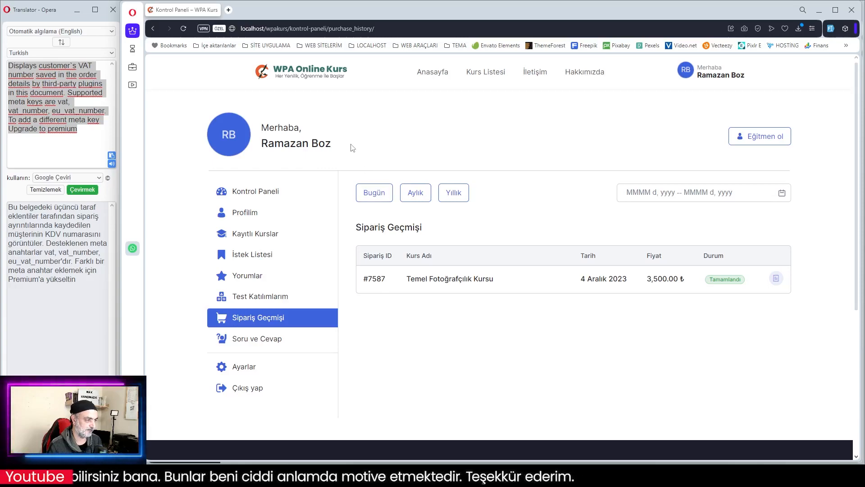
- Switch to the WPA Bilet site's workspace and examine the invoice print and download actions in its Siparişler list
left_click(820, 9)
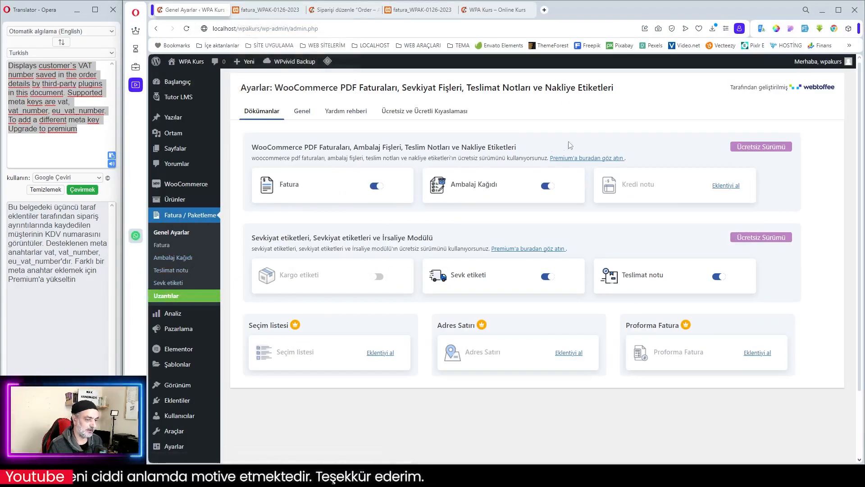
left_click(135, 48)
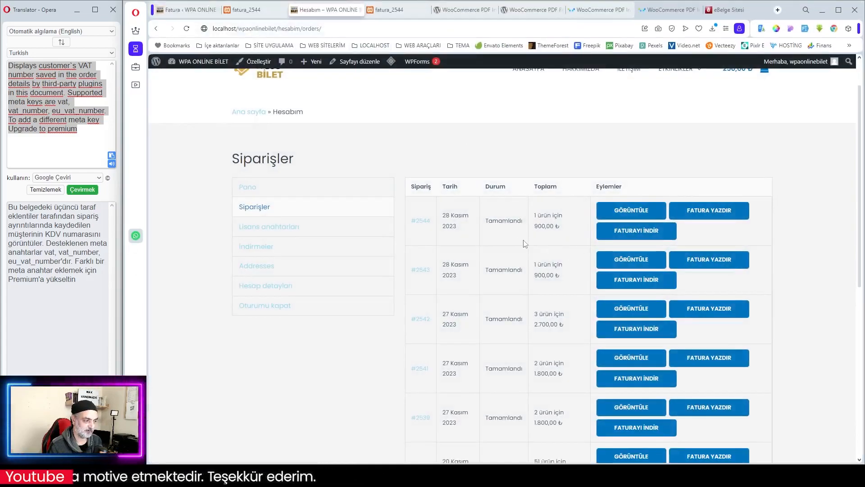
scroll(529, 243, "down", 2)
scroll(500, 243, "up", 3)
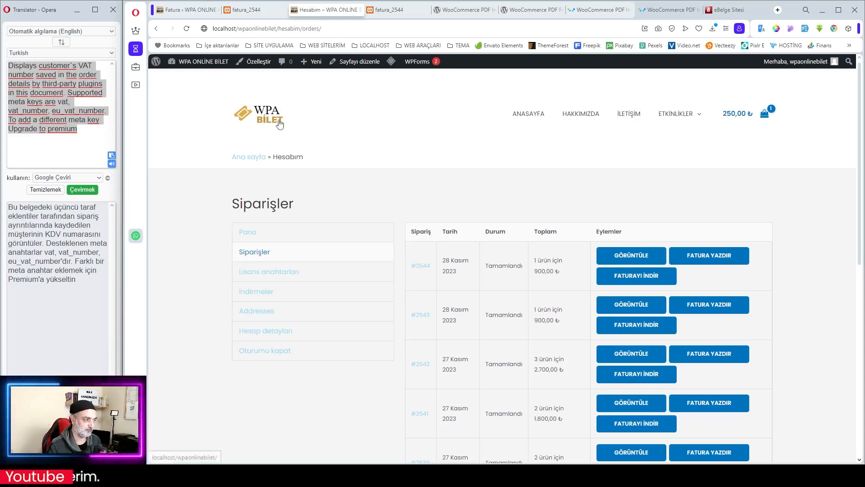
- Go back to the course customer's dashboard, look through the Ayarlar profile fields, and reopen Sipariş Geçmişi
mouse_move(524, 479)
left_click(637, 445)
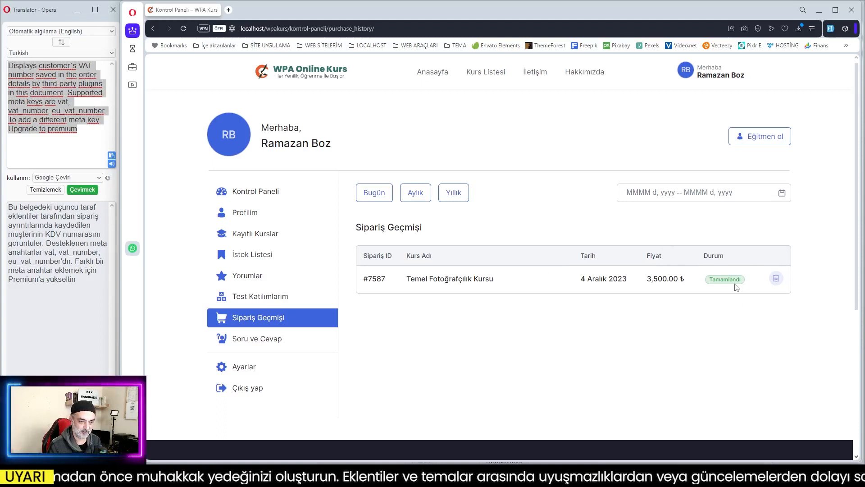
left_click(237, 369)
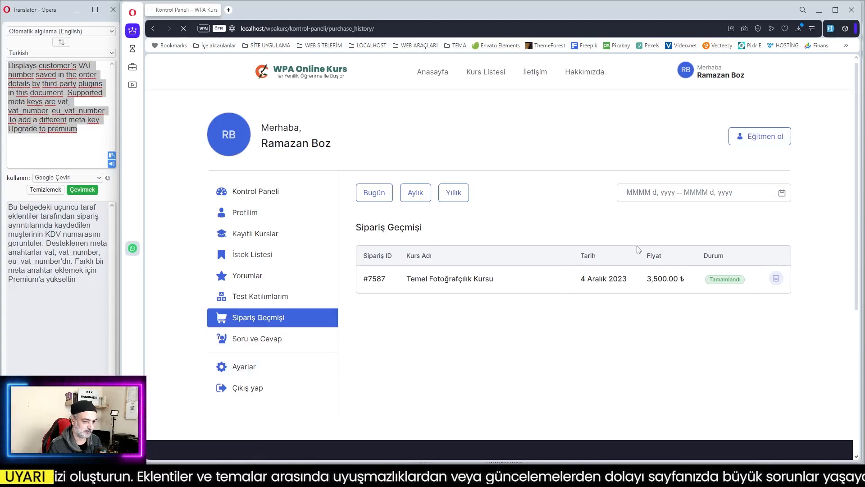
scroll(554, 249, "down", 3)
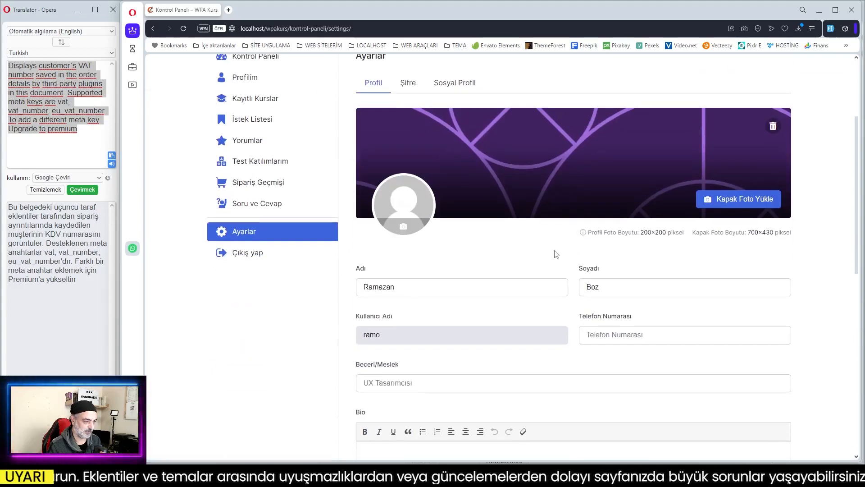
scroll(556, 254, "down", 10)
scroll(558, 250, "up", 13)
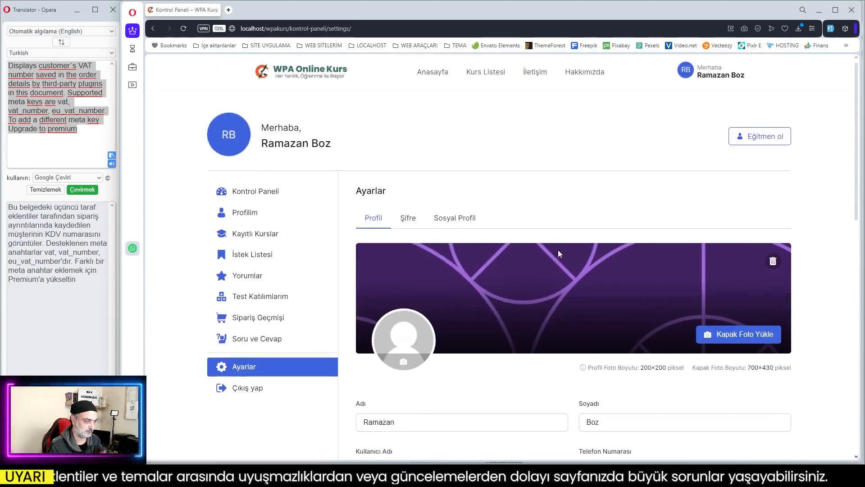
left_click(245, 321)
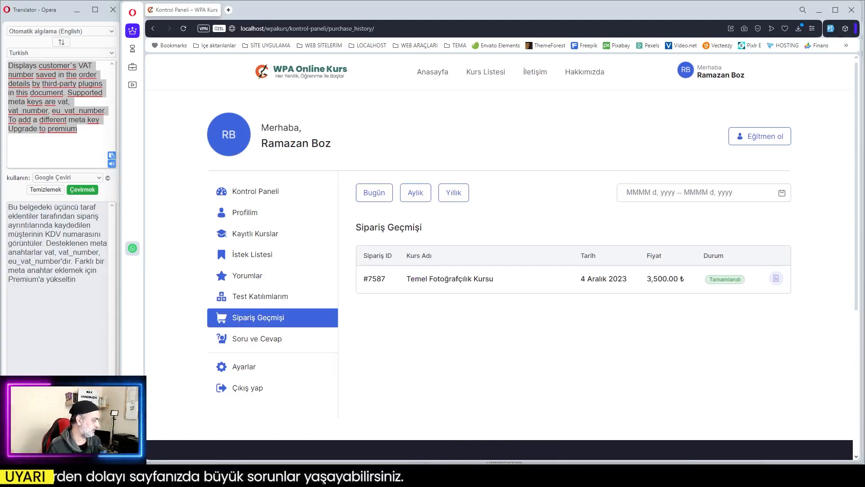
- Switch to the mail client and examine the "WPA Kurs siparişiniz tamamlandı" email's order table, invoice attachment and print link
left_click_drag(0, 28, 523, 29)
left_click(757, 28)
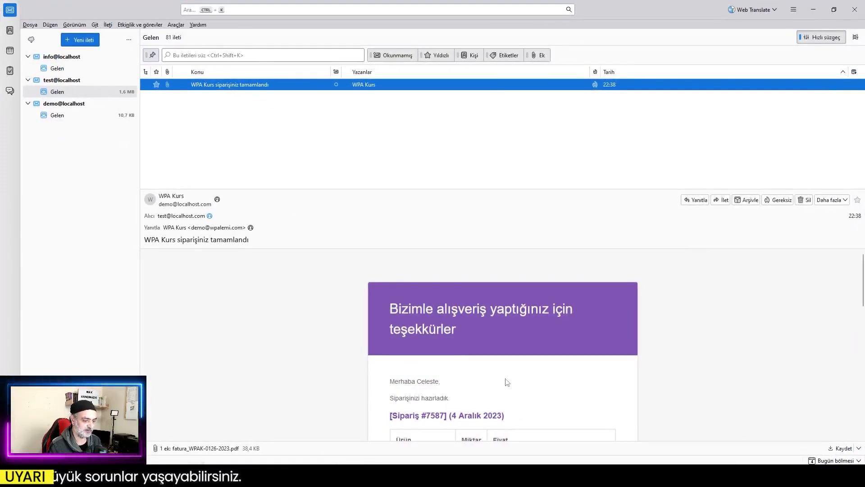
scroll(475, 348, "down", 4)
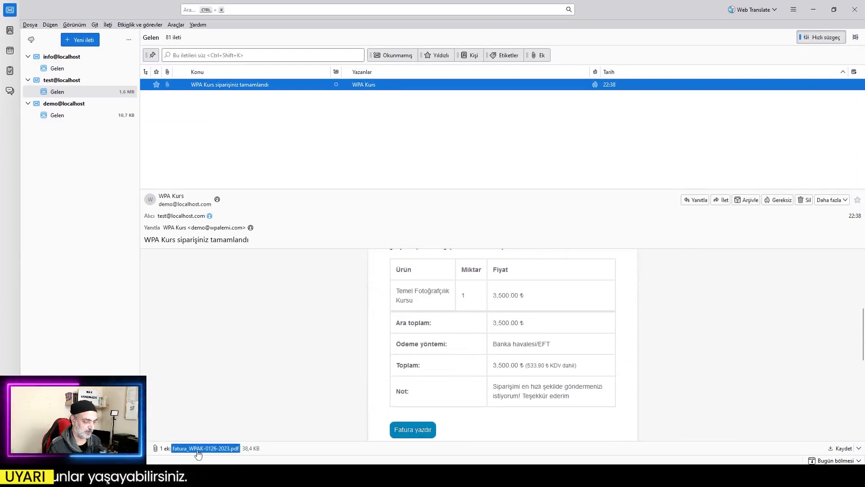
scroll(286, 401, "down", 4)
scroll(441, 321, "up", 1)
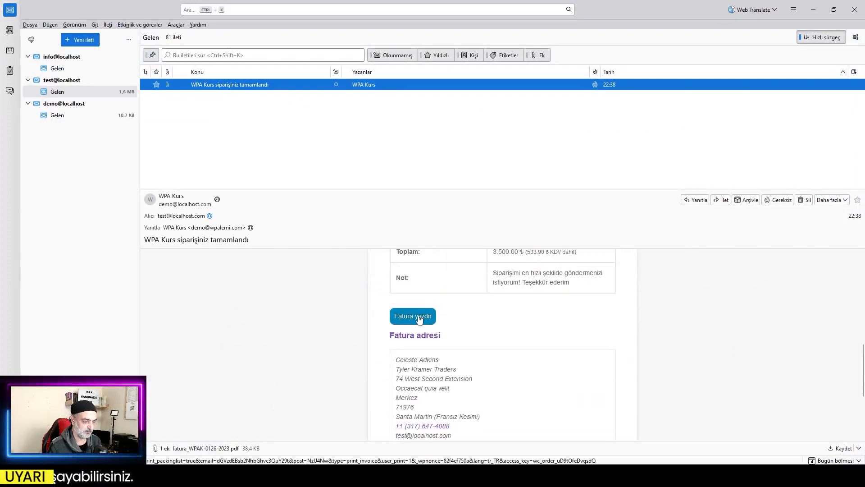
scroll(485, 327, "up", 4)
- Open the invoice through the email's Fatura yazdır link, check it, and dismiss the print dialog
scroll(440, 328, "down", 4)
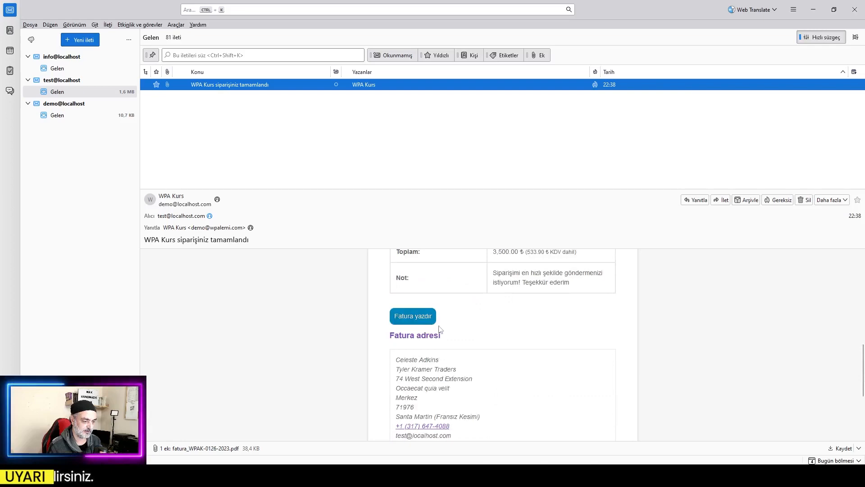
left_click(415, 320)
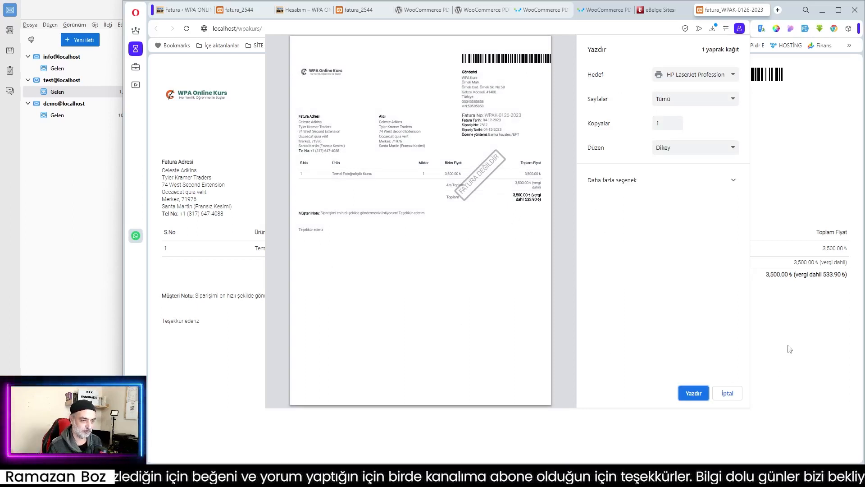
key("Escape")
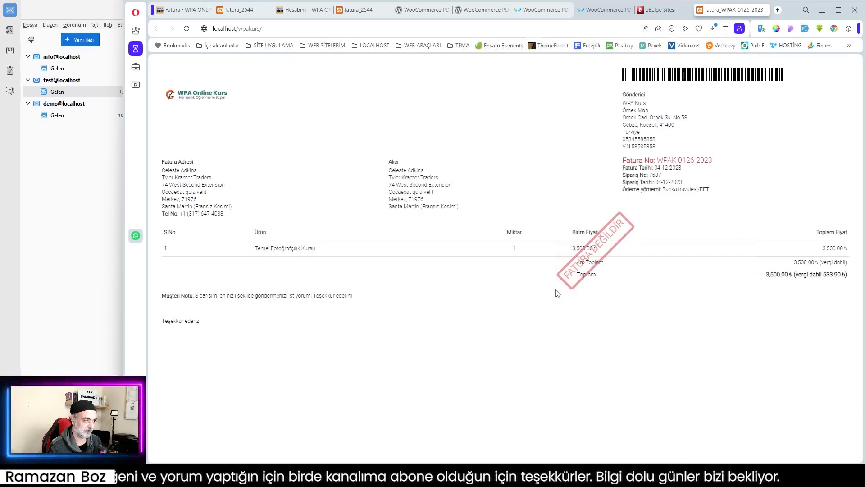
- Close the browser's invoice page, switch back to the mail client, and open and examine the invoice PDF attached to the order email
left_click(764, 10)
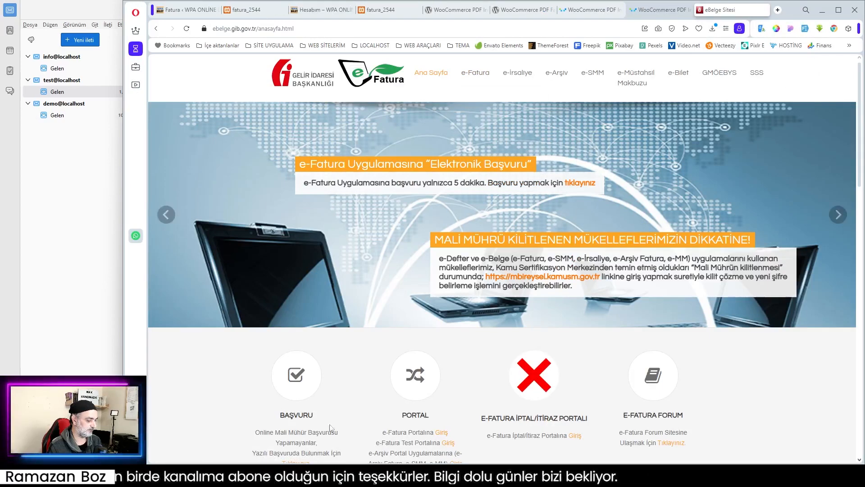
key("alt+Tab")
scroll(502, 307, "down", 5)
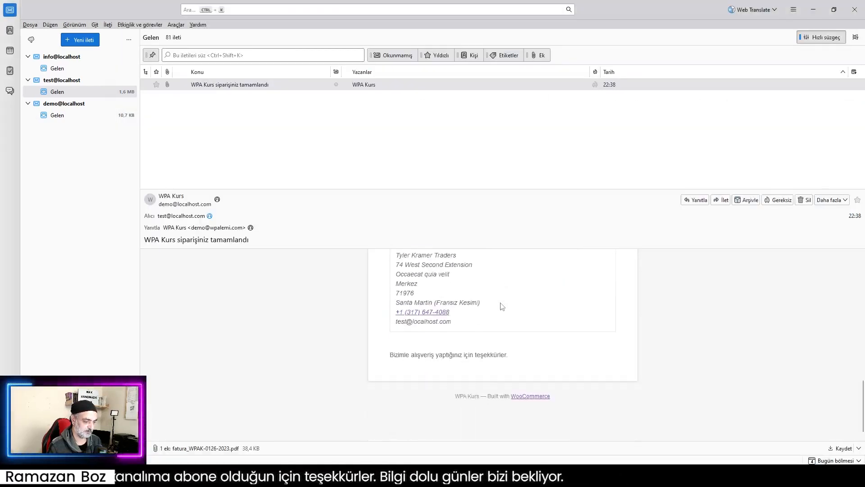
left_click(214, 448)
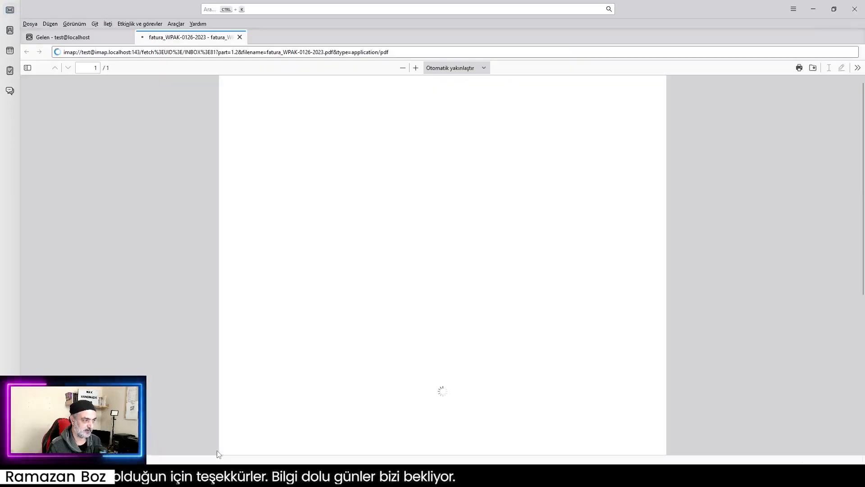
scroll(488, 194, "down", 2)
scroll(488, 194, "up", 3)
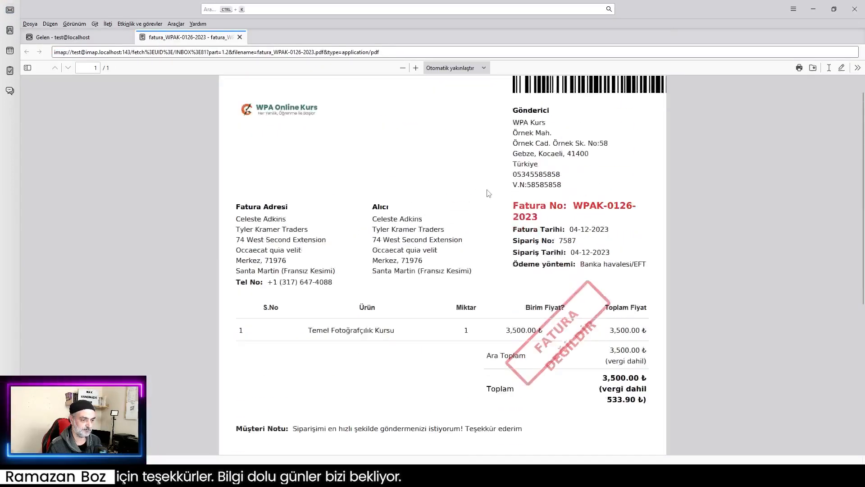
scroll(546, 199, "down", 3)
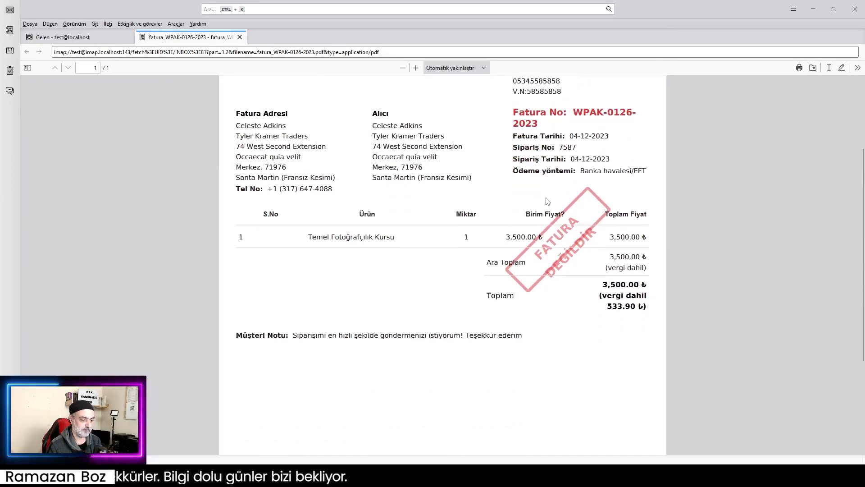
scroll(519, 227, "up", 4)
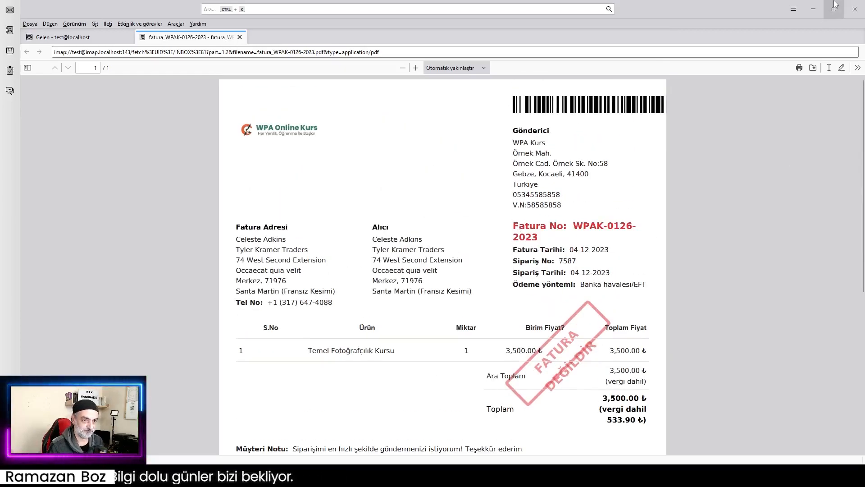
- Leave the mail client and switch the browser to the WPA Kurs workspace showing the invoice plugin's Genel Ayarlar page
left_click(813, 9)
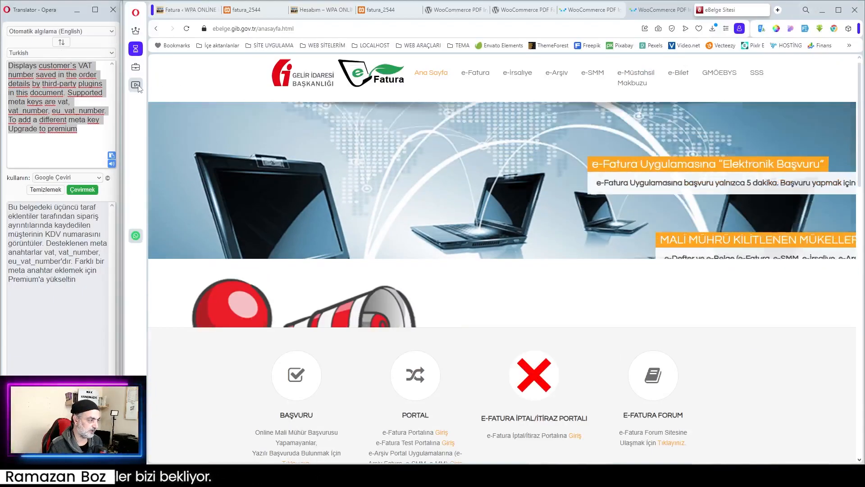
left_click(136, 85)
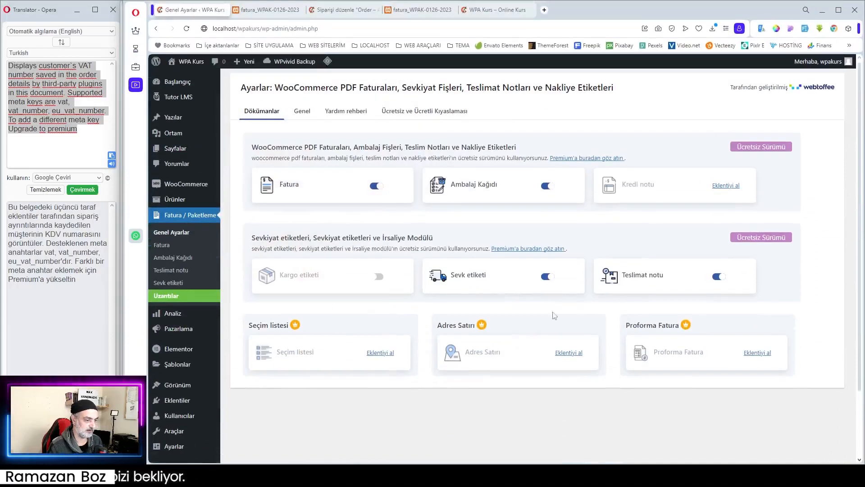